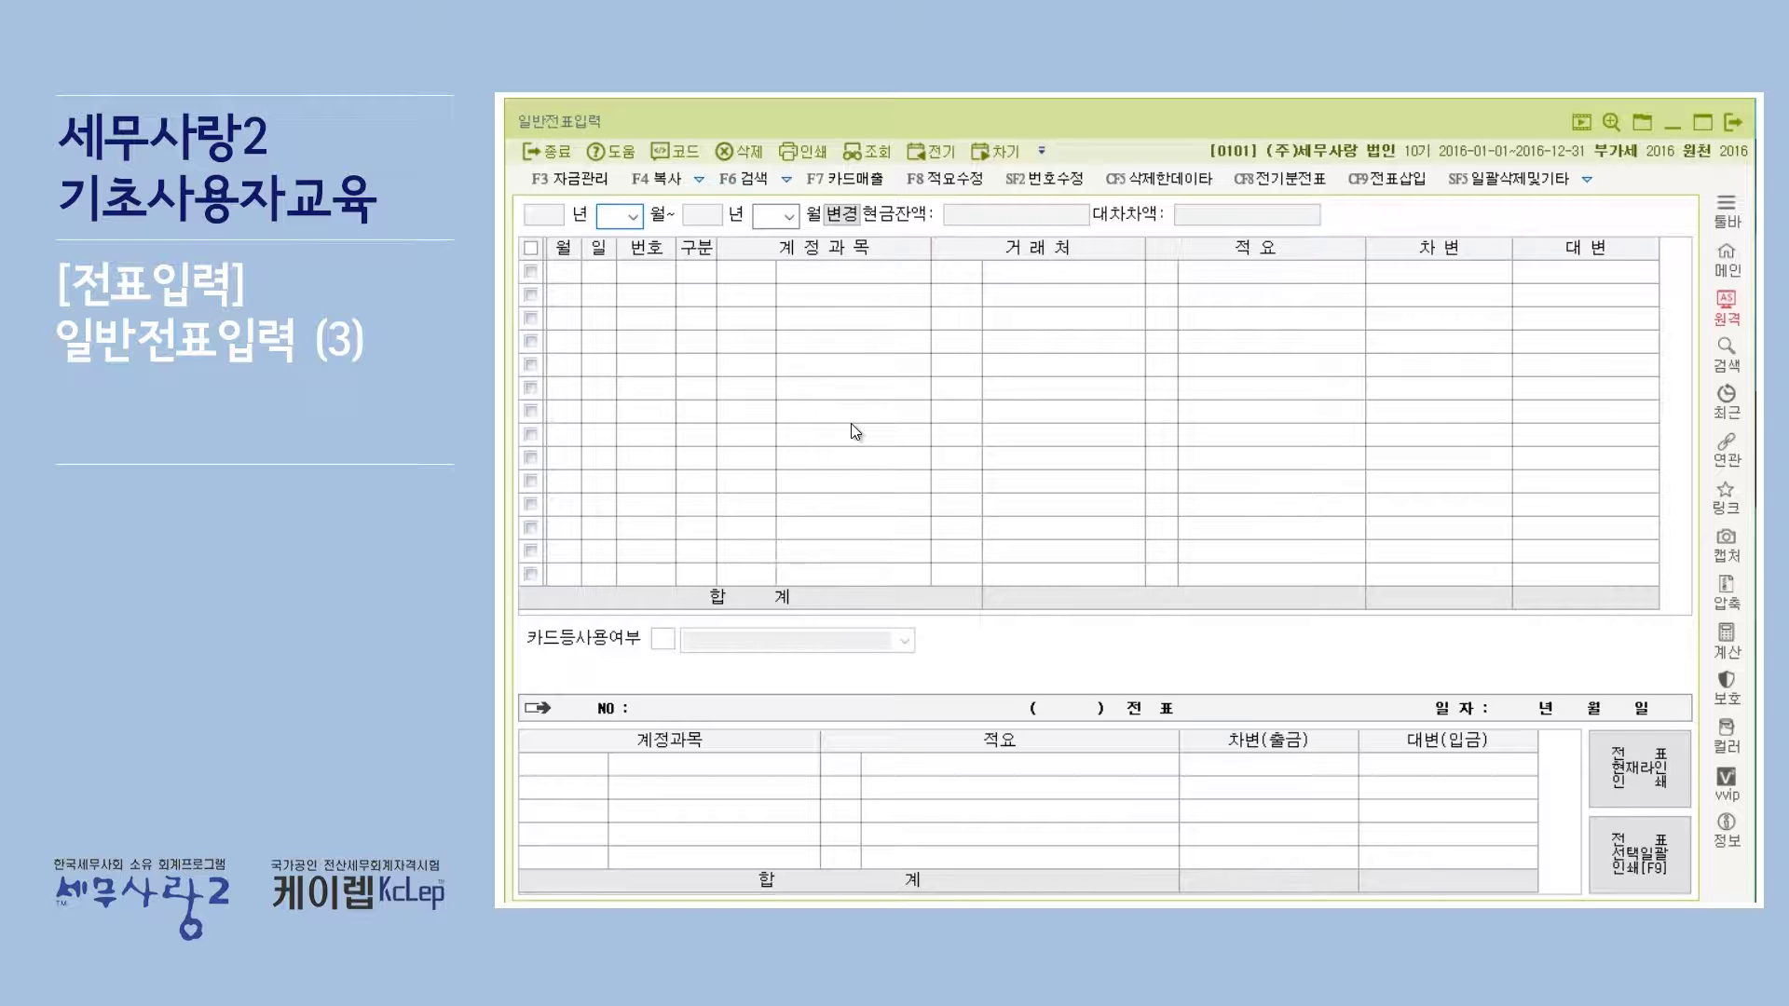
Switch to the exercise PDF in Acrobat Reader, read deposit transaction problem 1), and return to the voucher entry window.
{"action": "key", "text": "alt+Tab"}
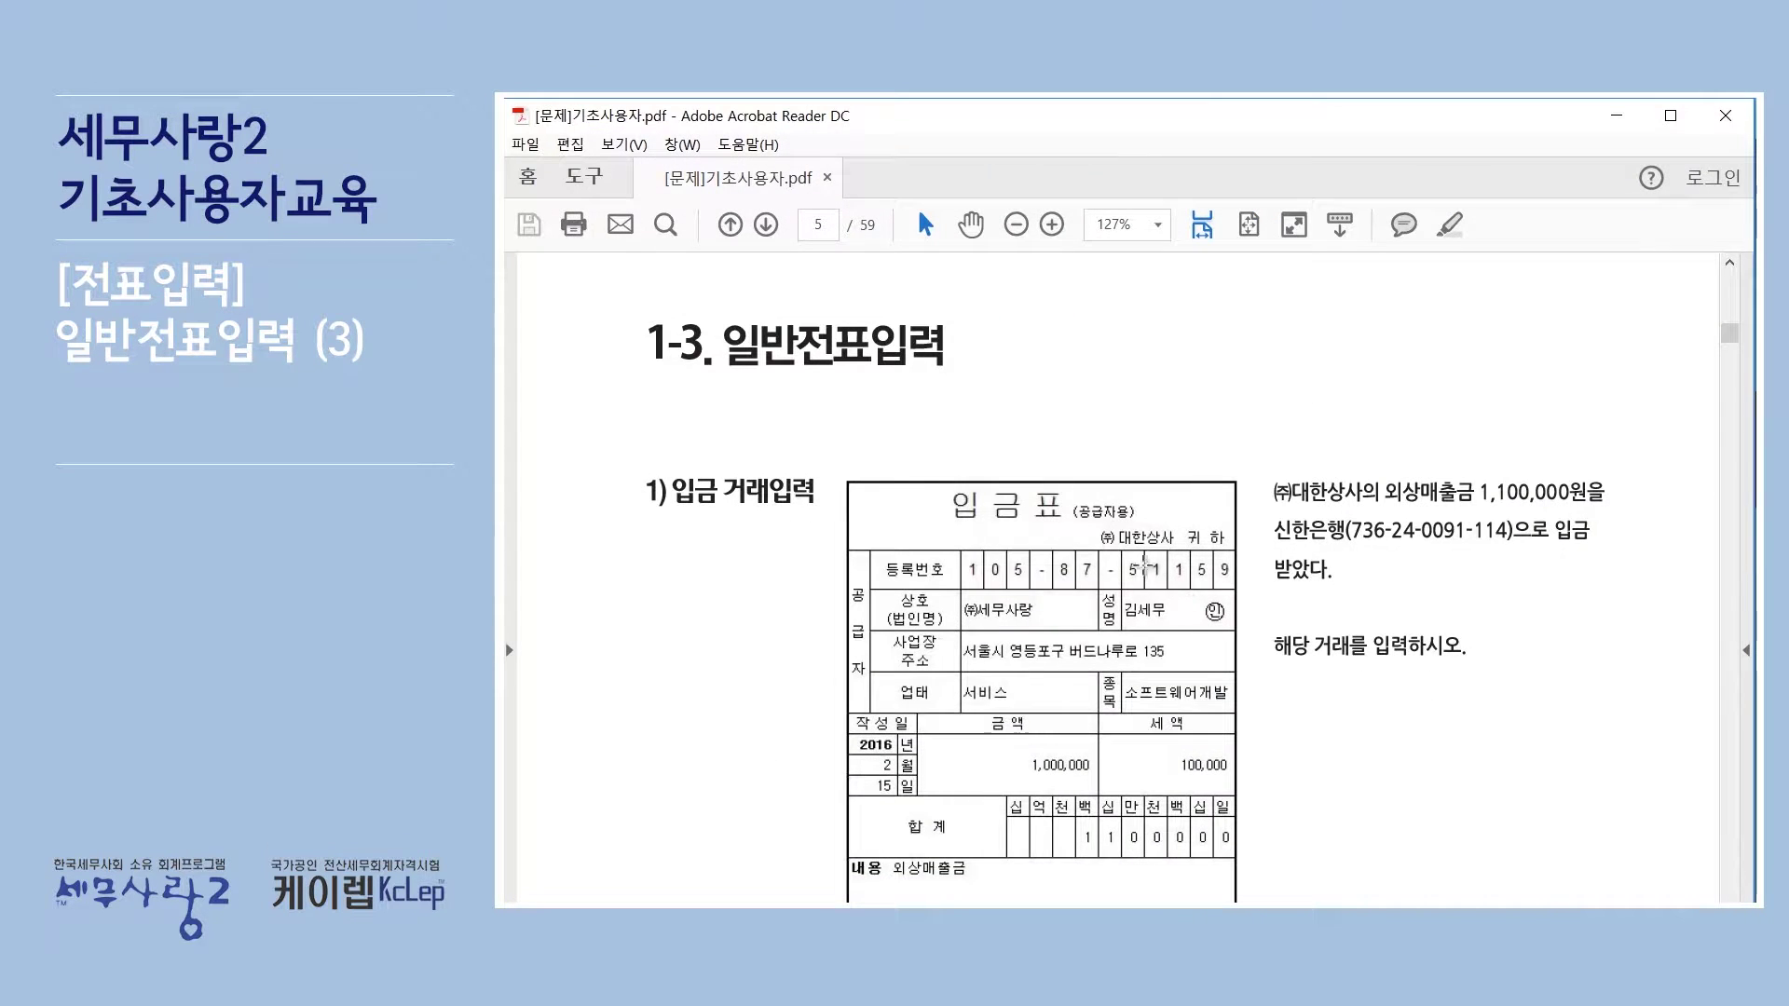
{"action": "scroll", "coordinate": [1055, 425], "scroll_direction": "down", "scroll_amount": 1}
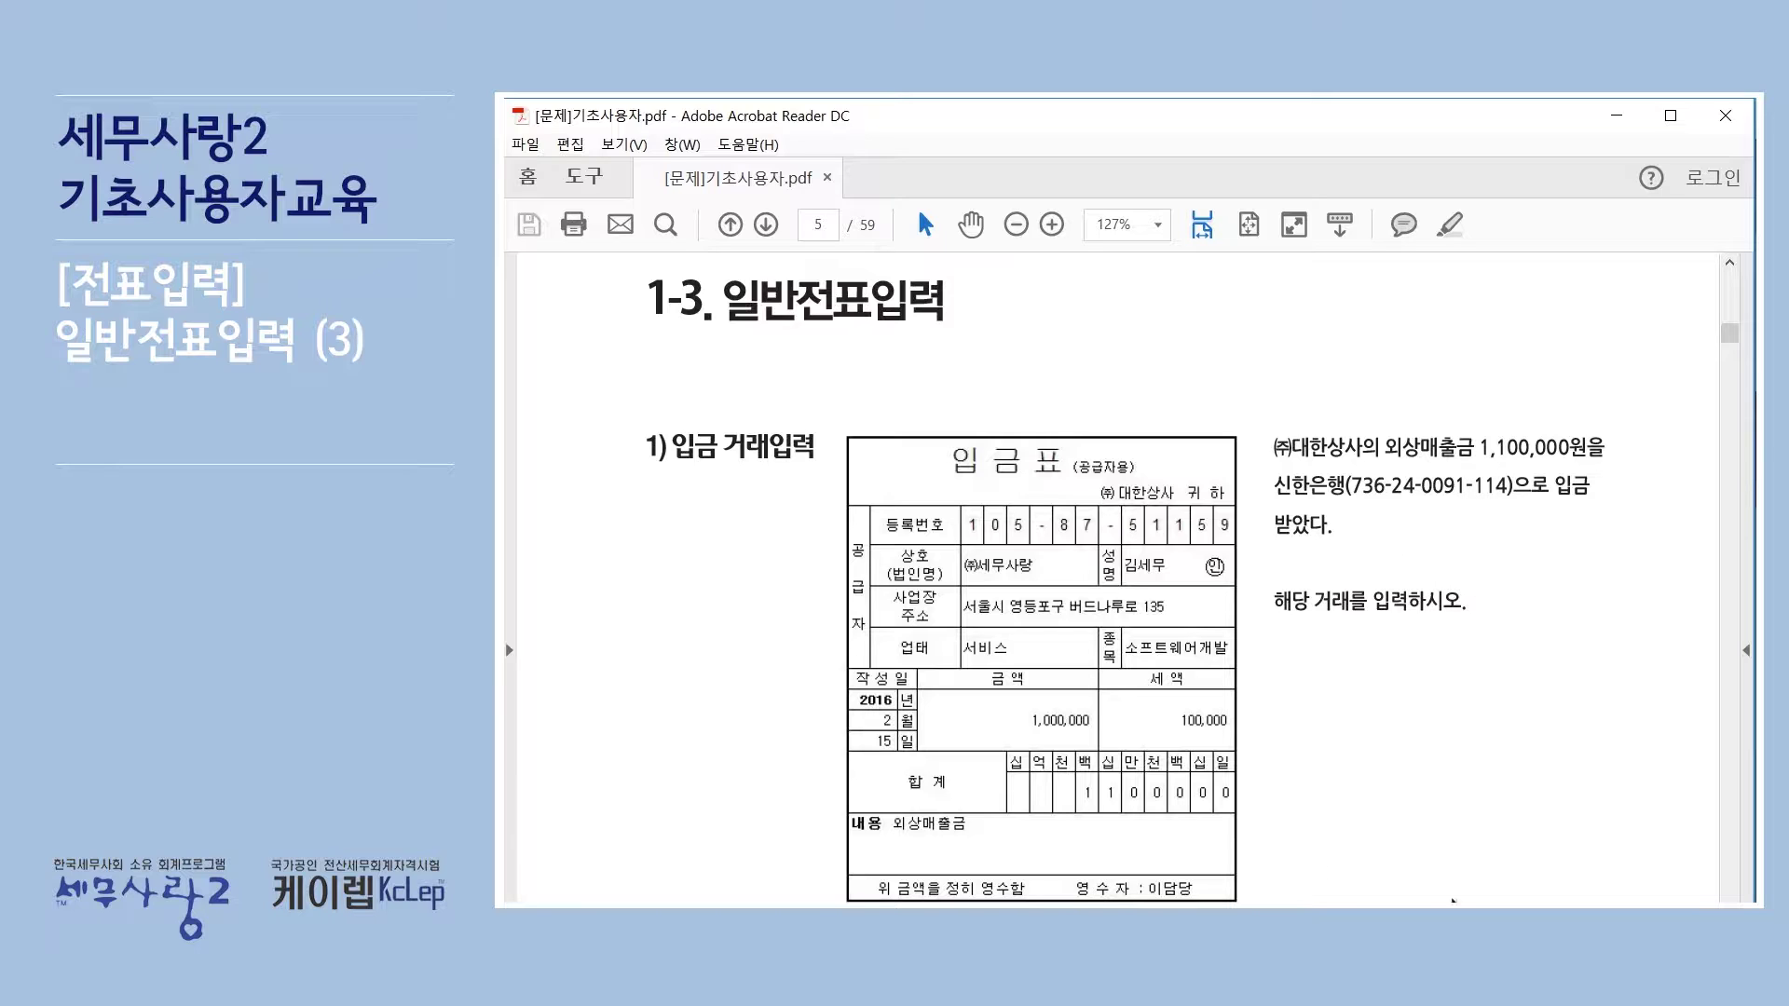
{"action": "key", "text": "alt+Tab"}
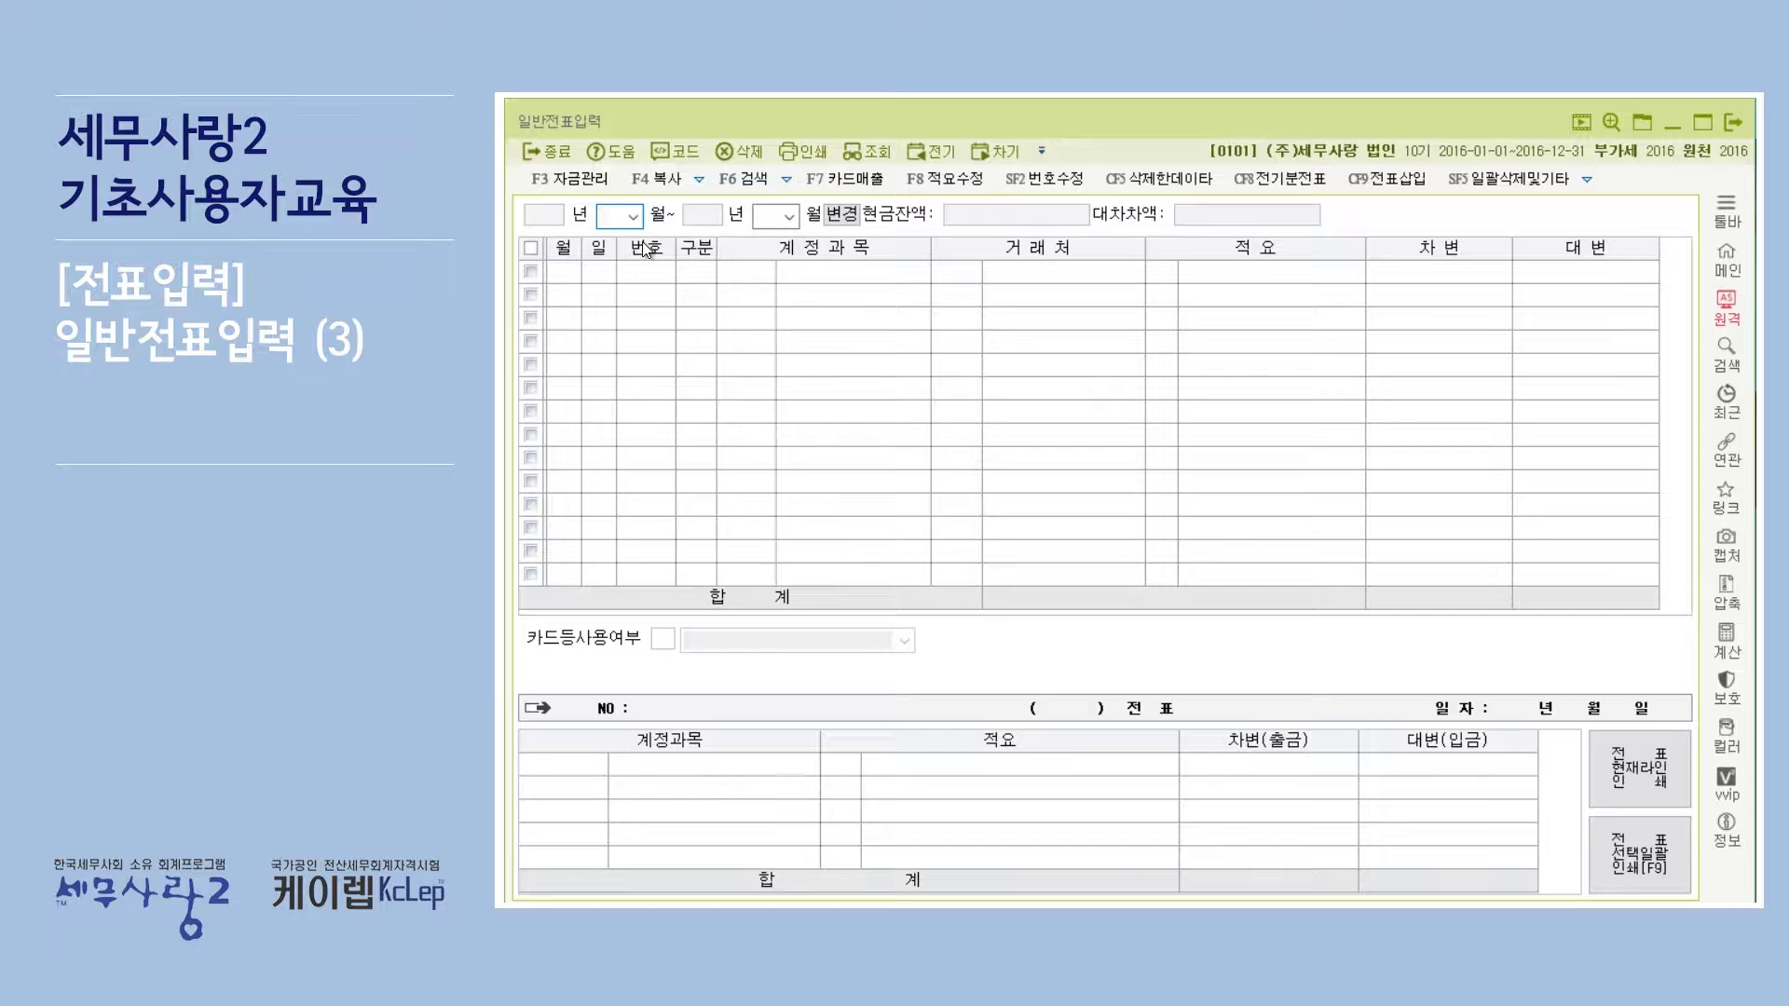
Set the voucher date to February 15 and make the first entry line a debit (차변).
{"action": "left_click", "coordinate": [835, 216]}
{"action": "type", "text": "0215"}
{"action": "key", "text": "Return"}
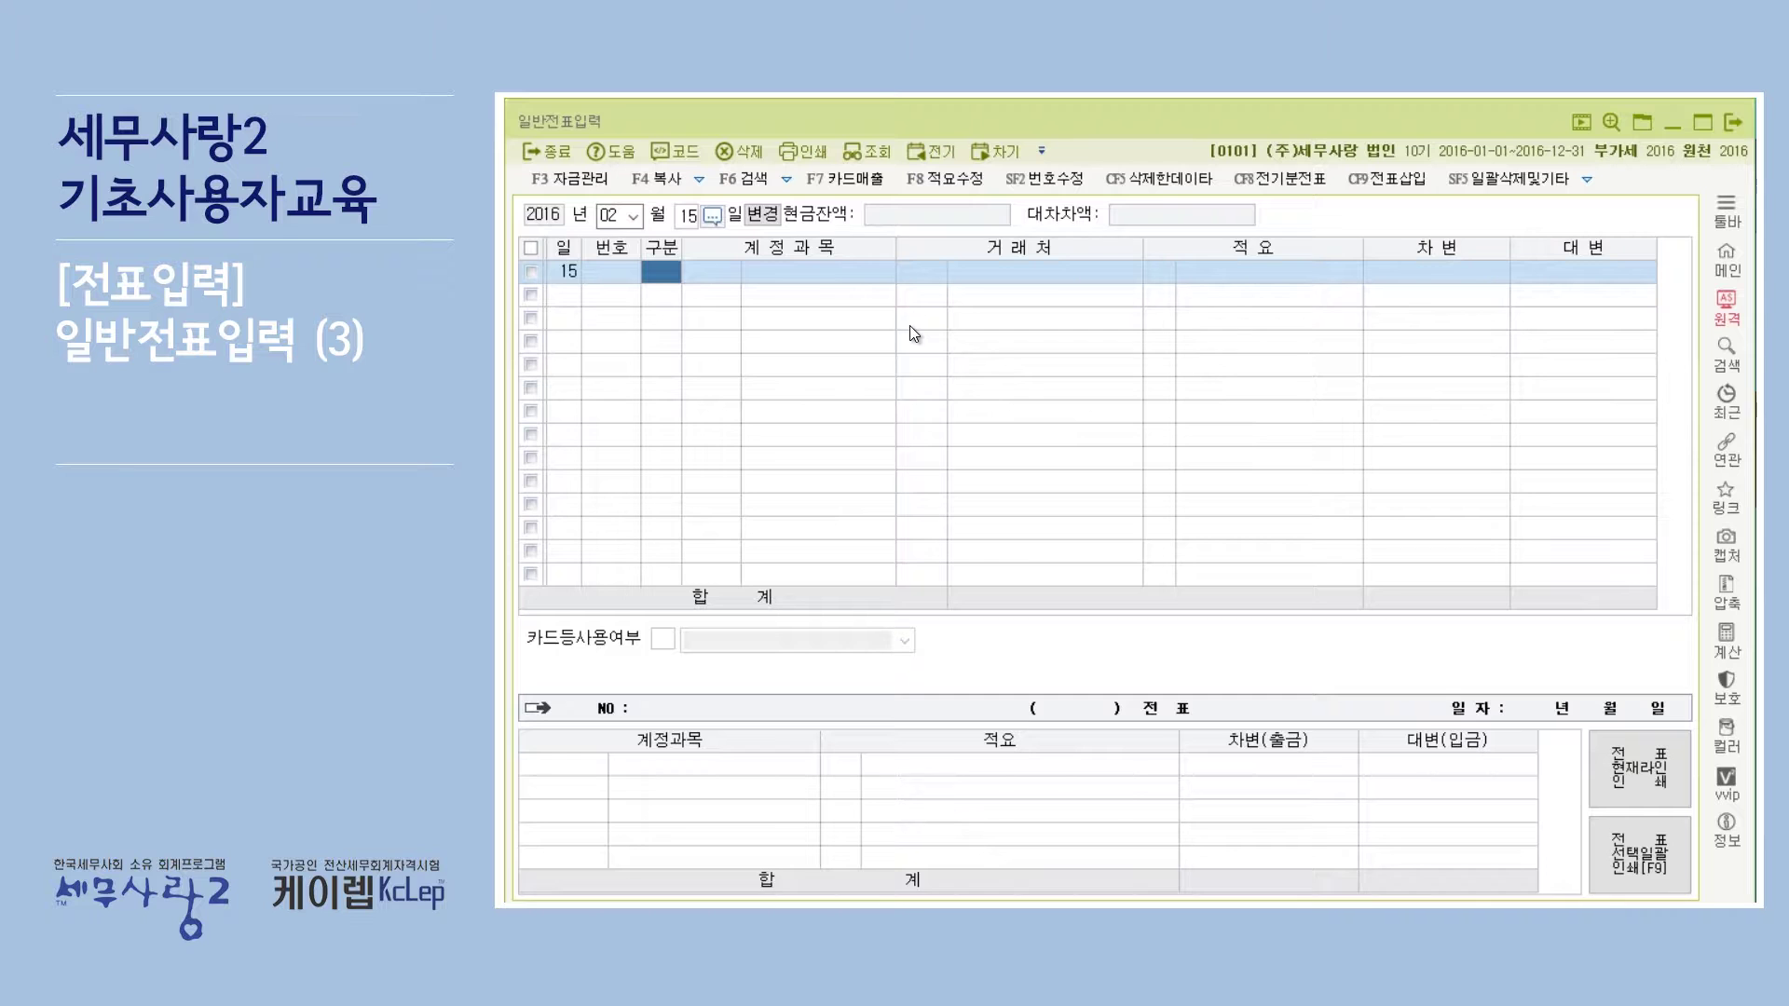
{"action": "left_click_drag", "start_coordinate": [1147, 930], "coordinate": [1150, 894]}
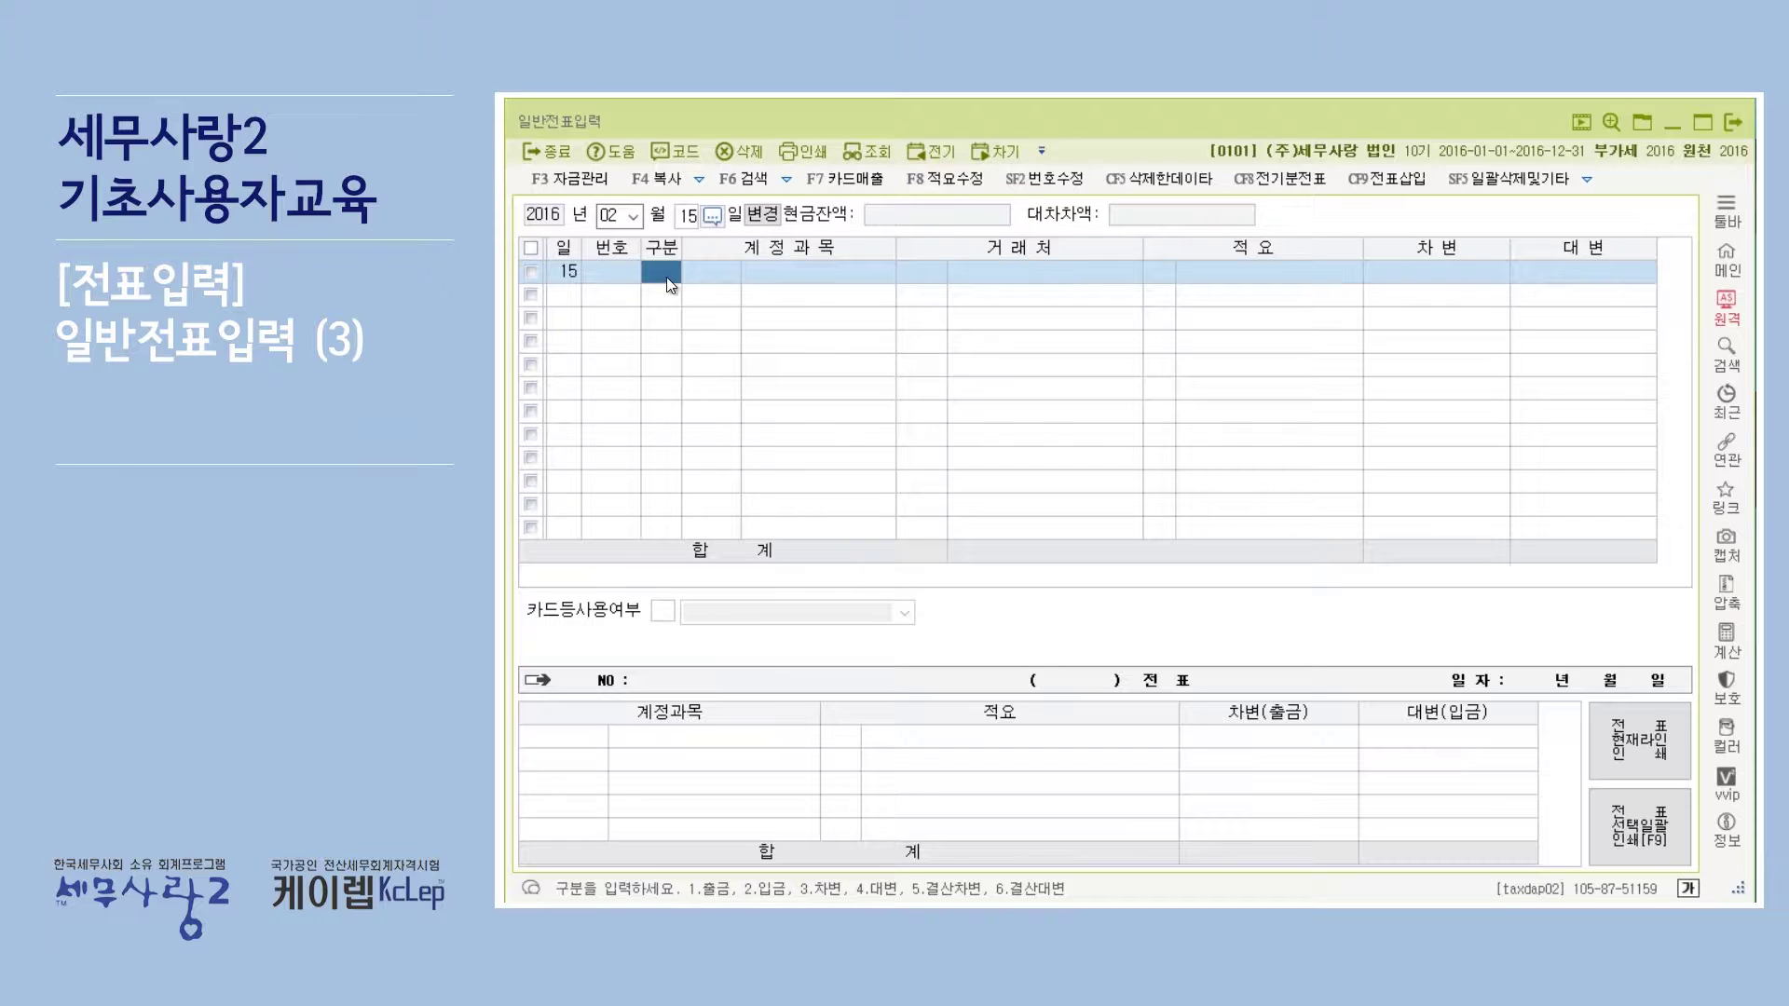
{"action": "type", "text": "3"}
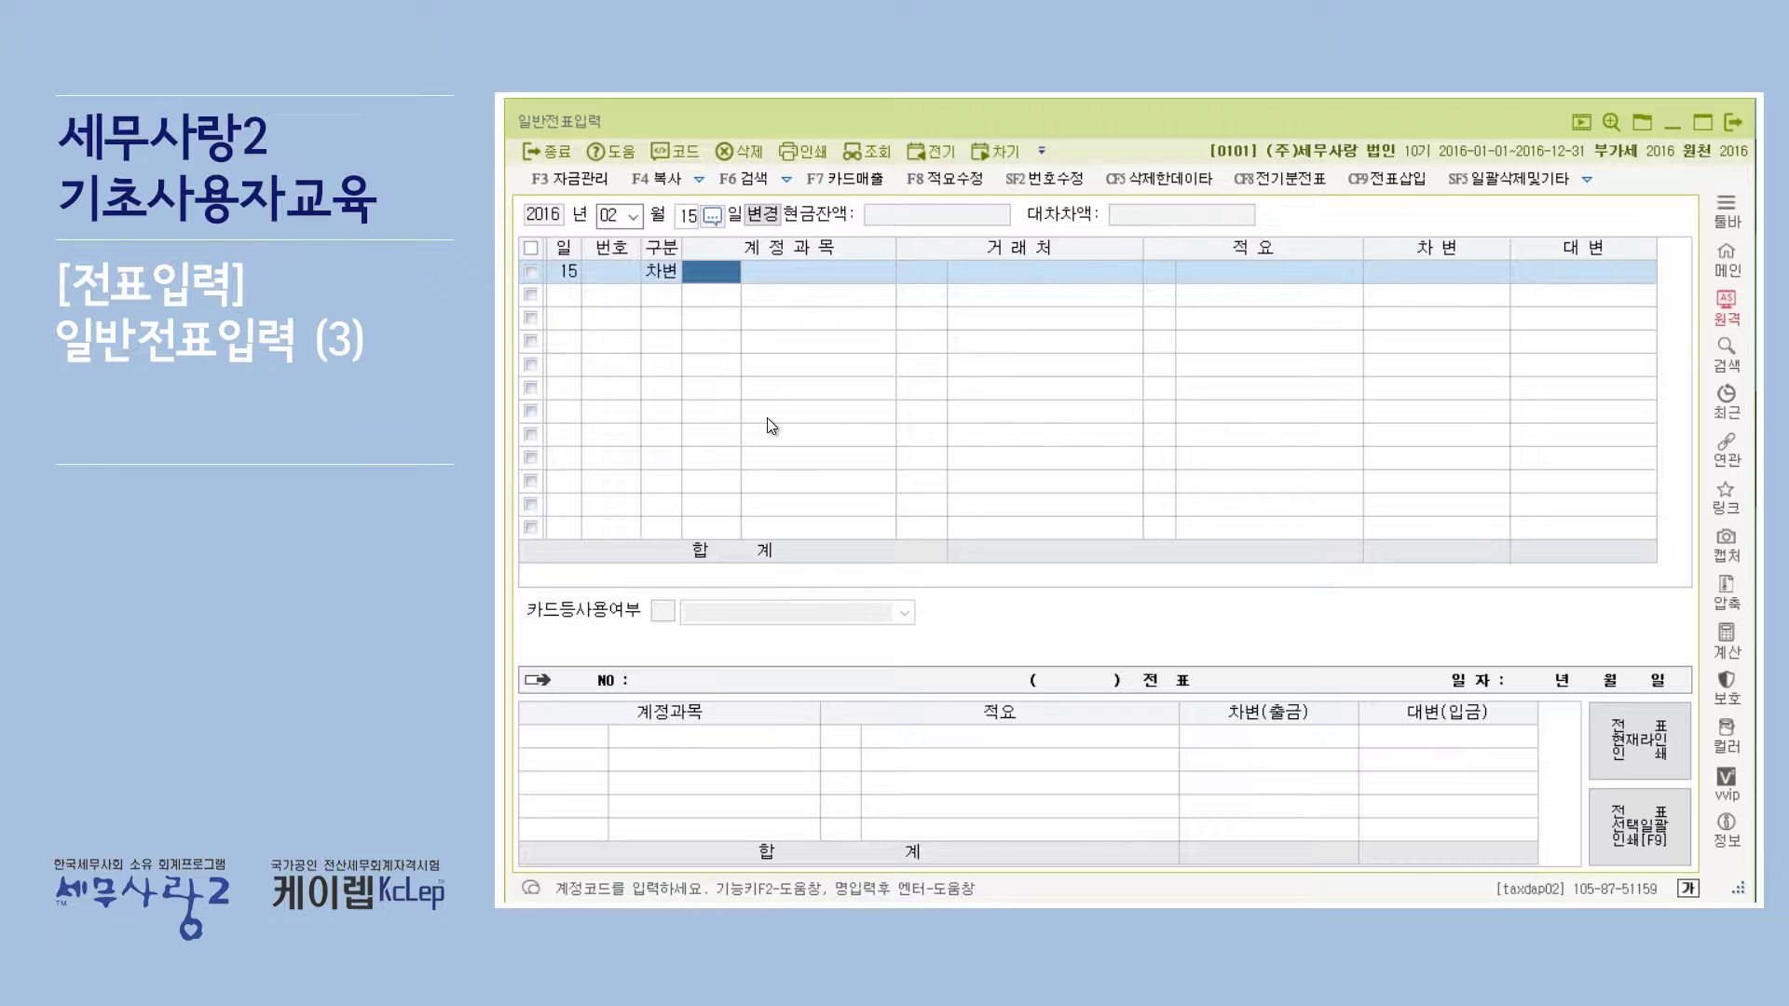
Assign account 0103 보통예금 and the trading partner 신한은행 to the debit line.
{"action": "type", "text": "보"}
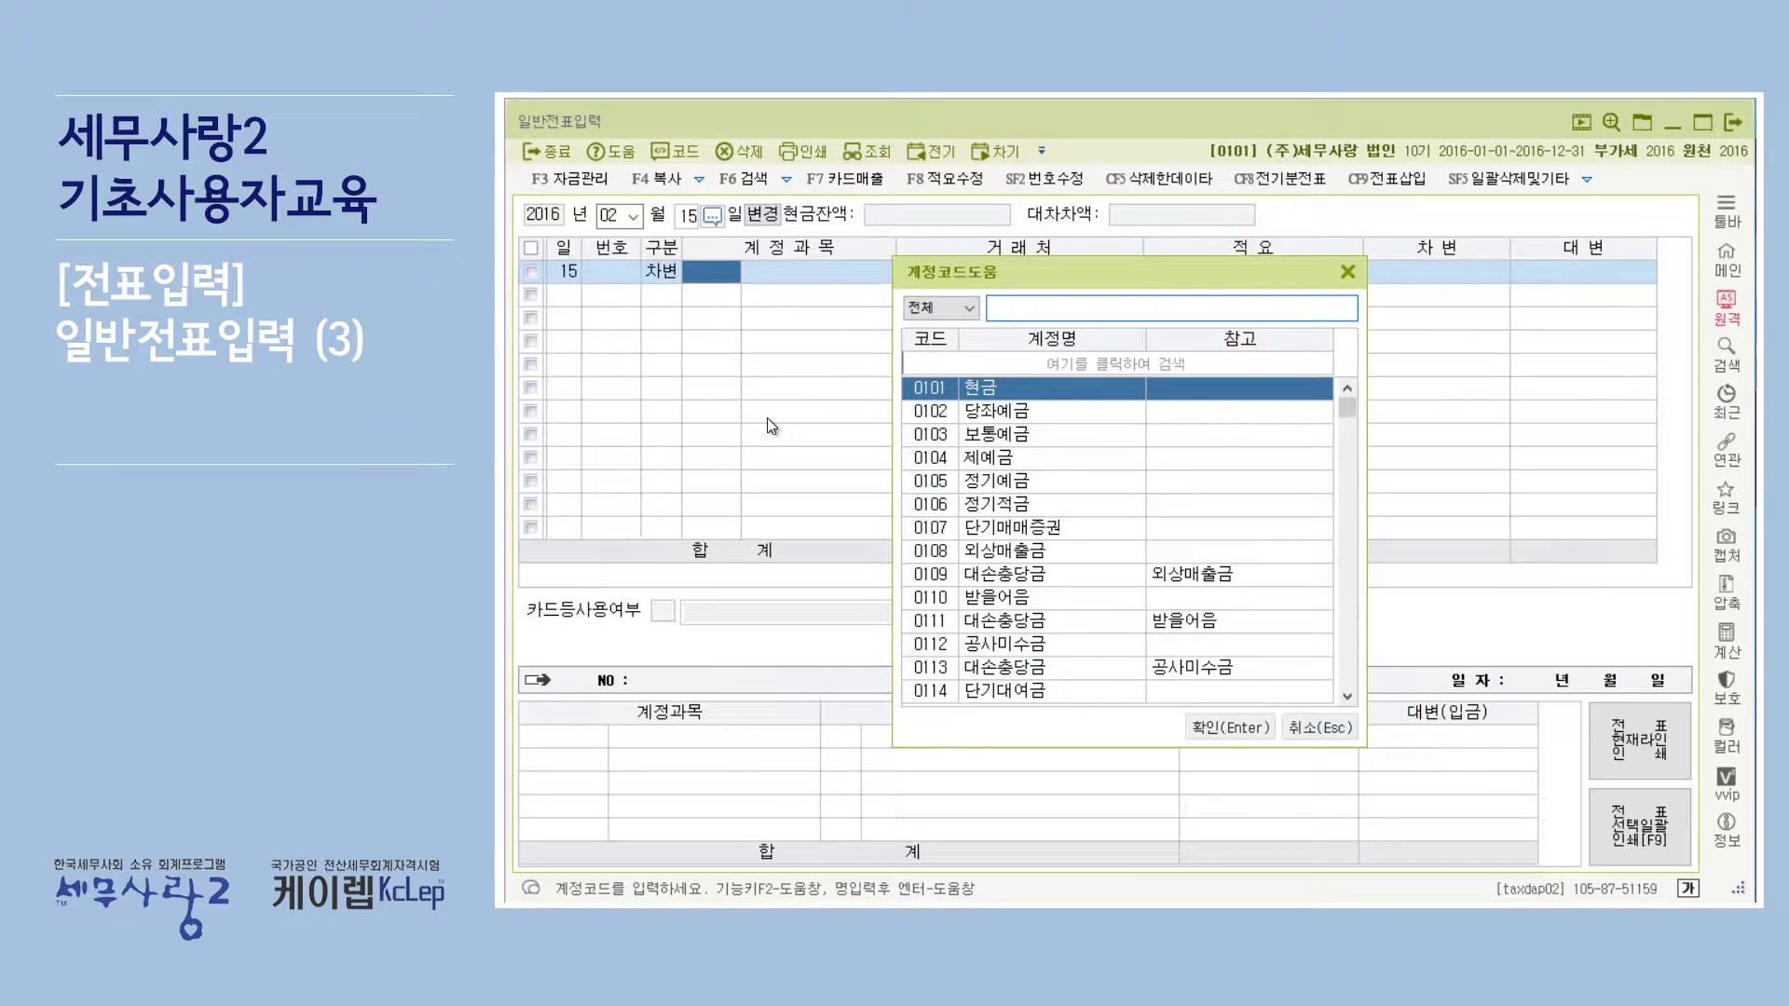
{"action": "type", "text": "통"}
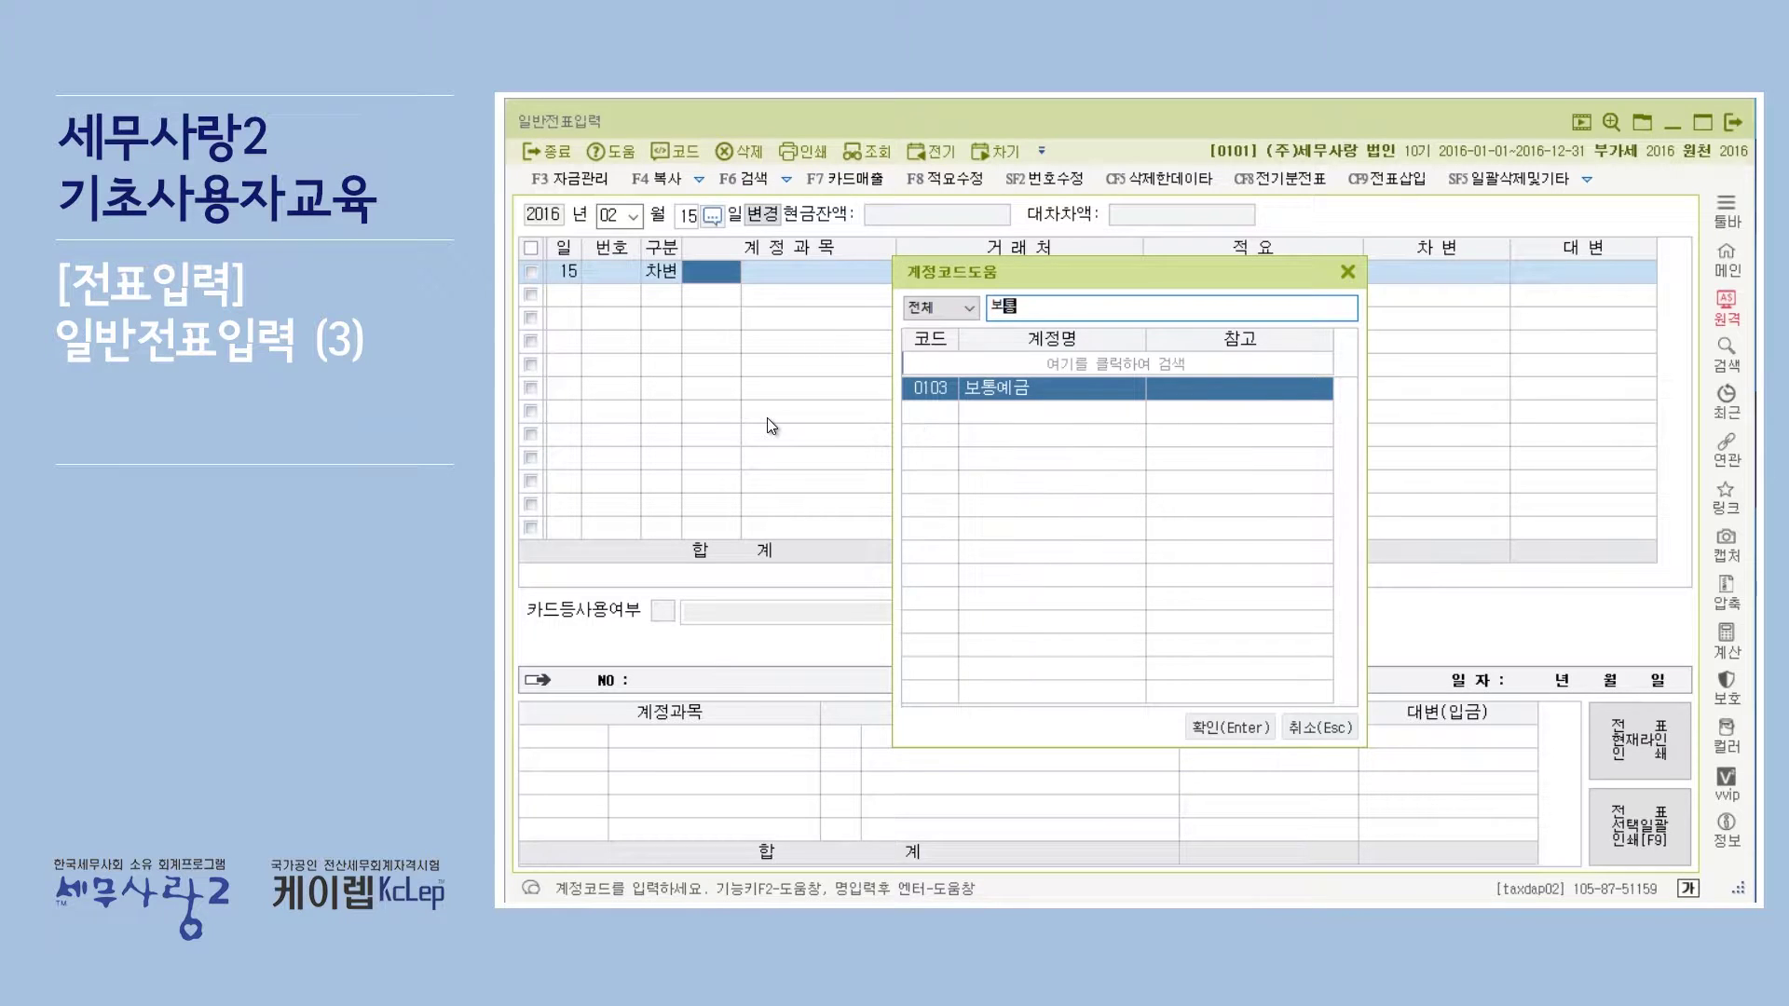
{"action": "key", "text": "Return"}
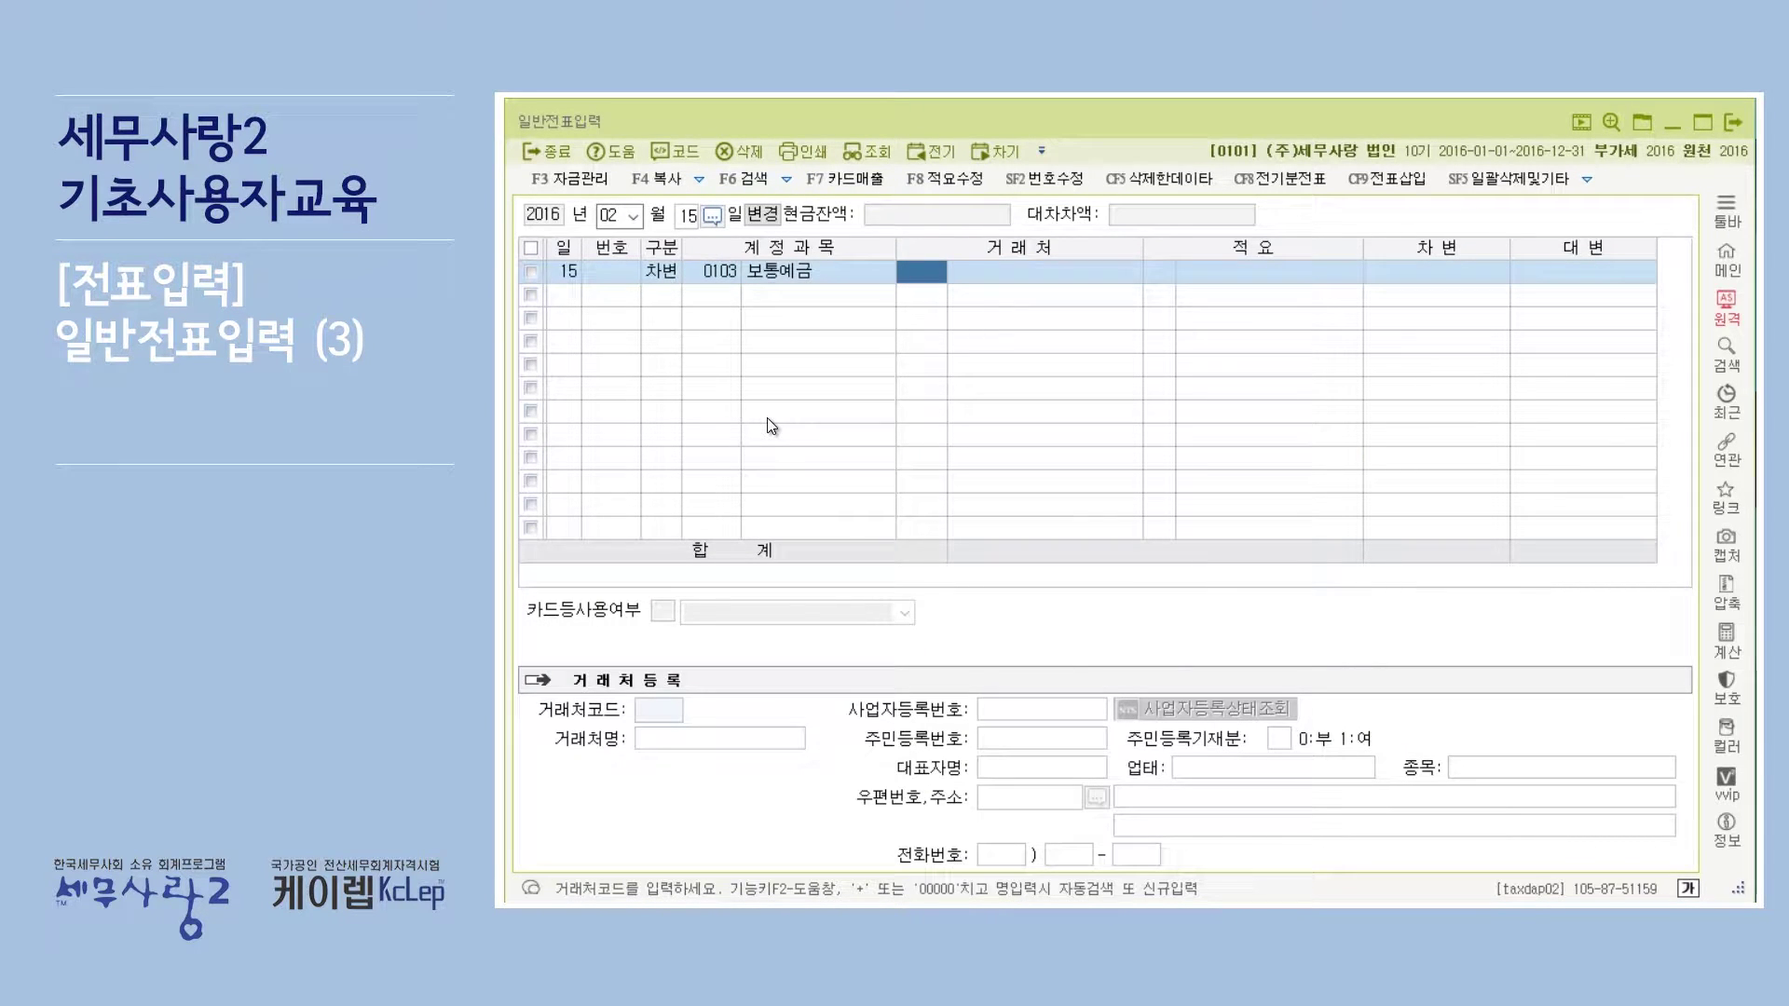
{"action": "key", "text": "F2"}
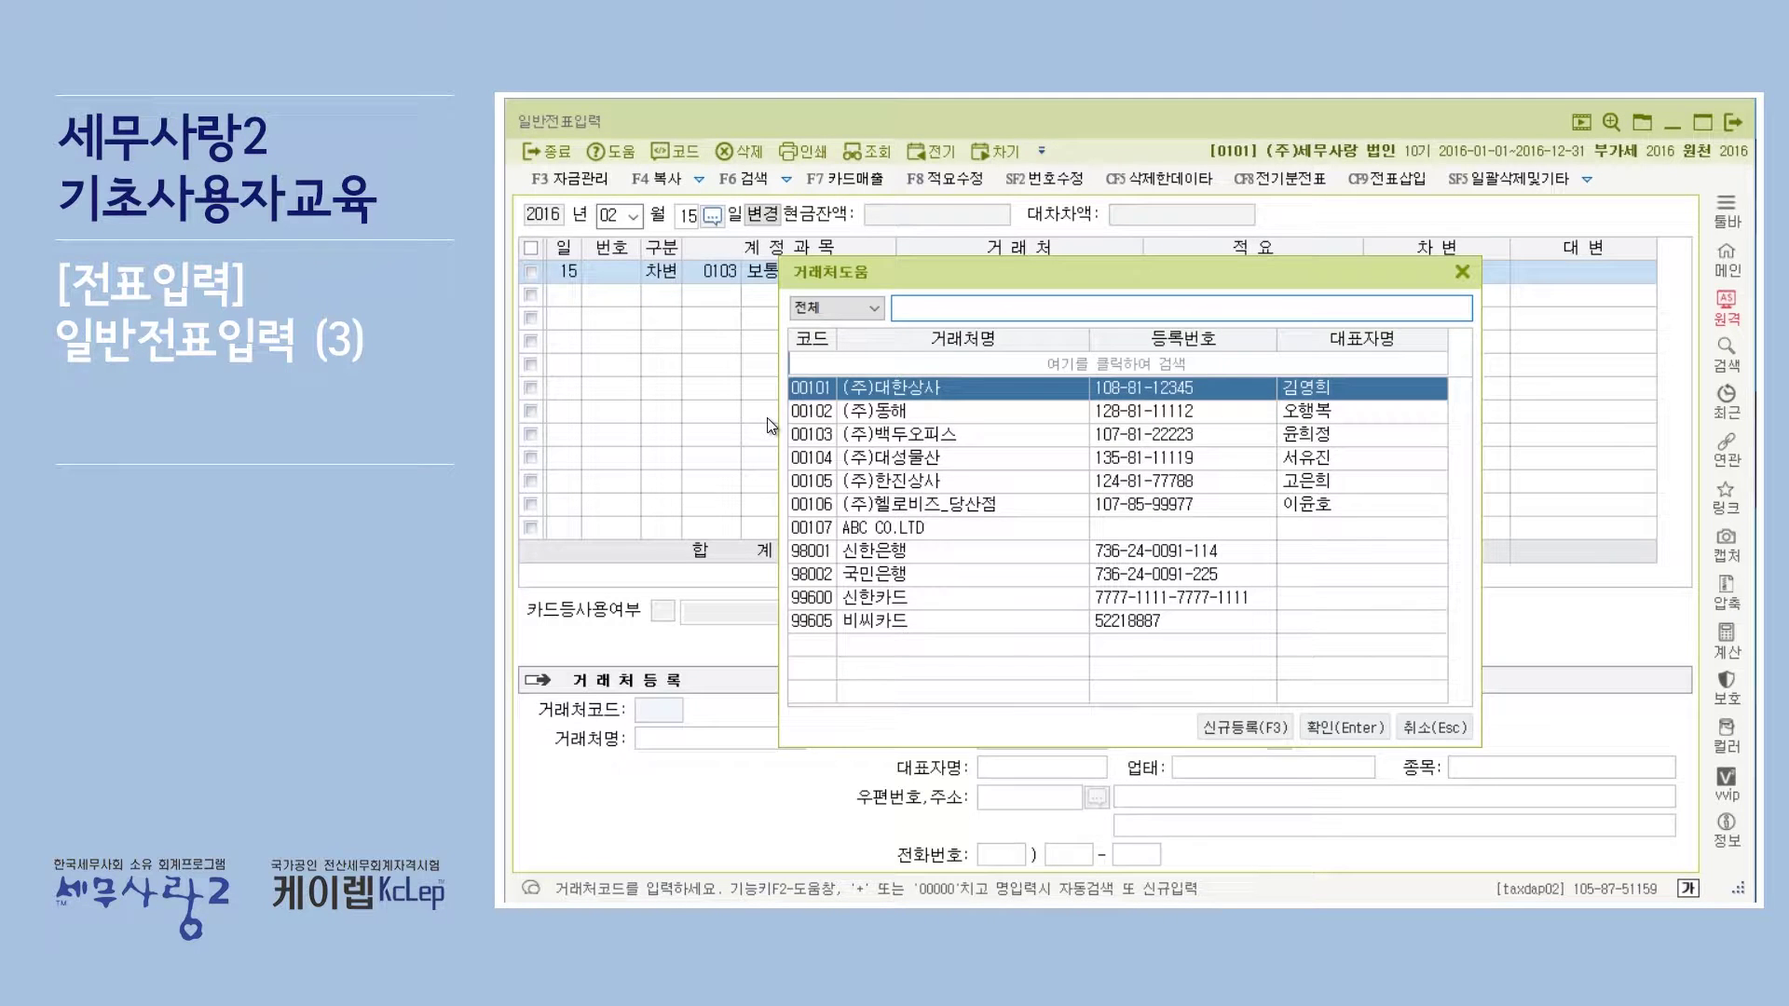
{"action": "left_click", "coordinate": [921, 552]}
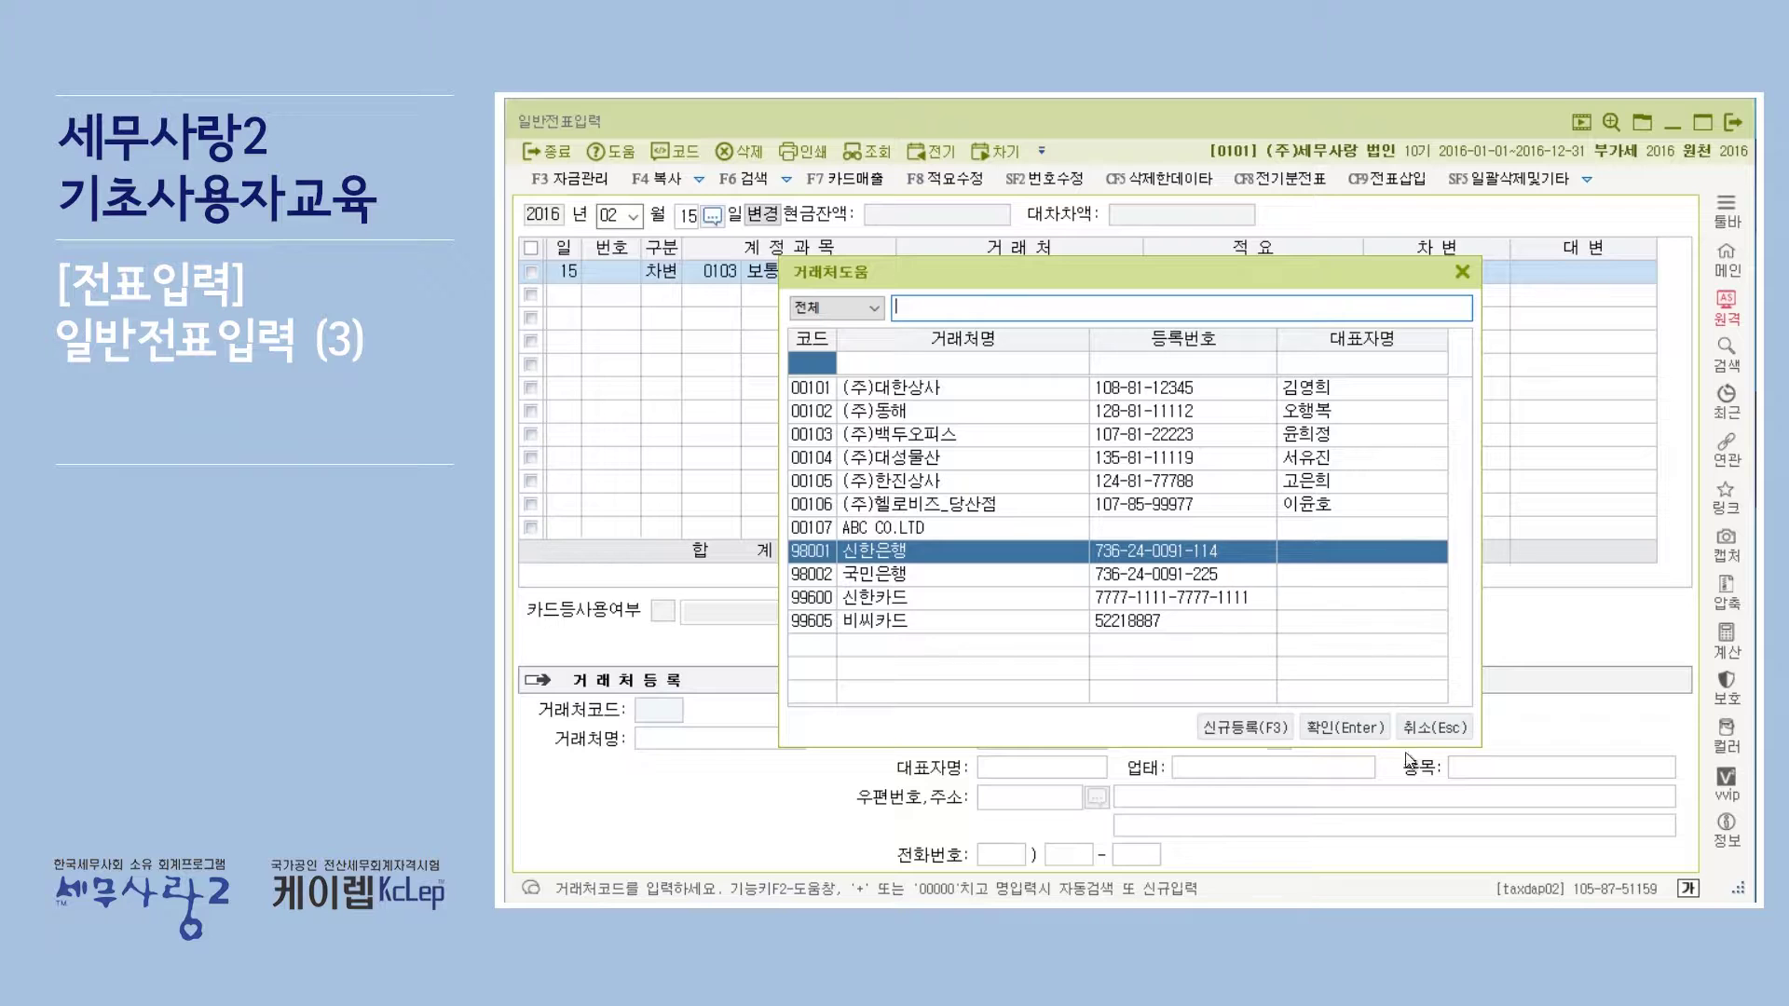
{"action": "left_click", "coordinate": [1323, 731]}
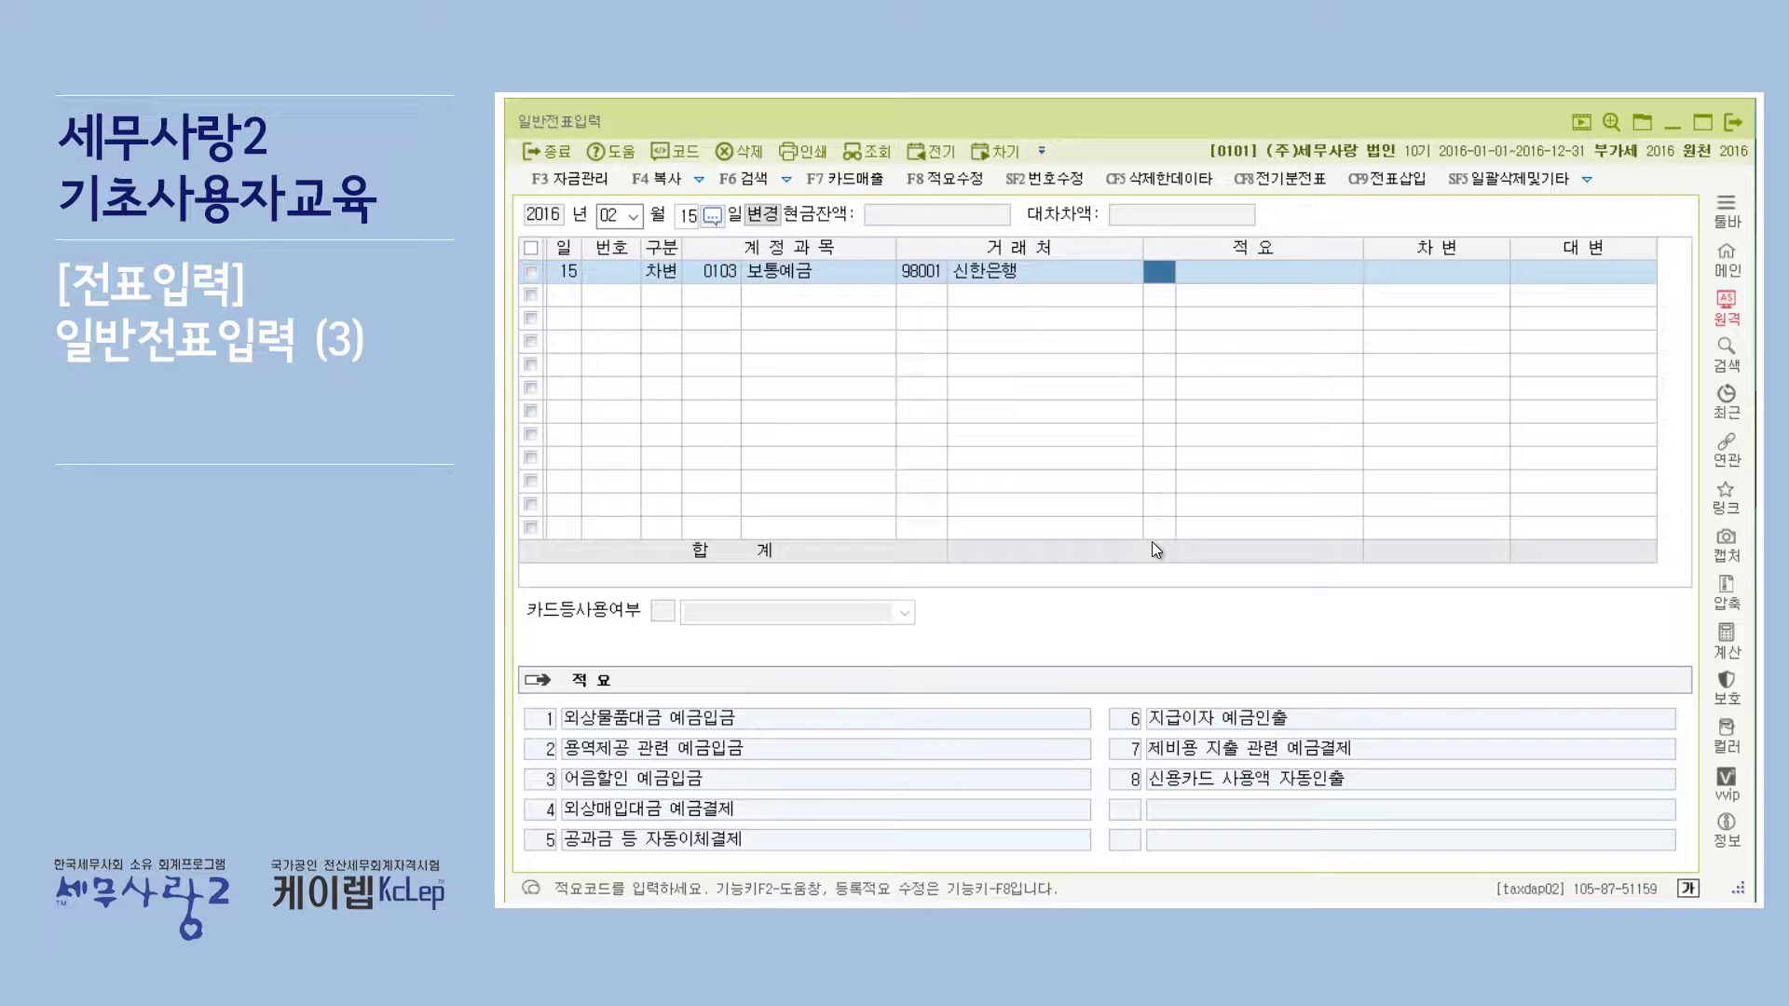
Enter (주)대한상사 as the debit line's description and 1,100,000 as its debit amount.
{"action": "key", "text": "Return"}
{"action": "type", "text": "(주"}
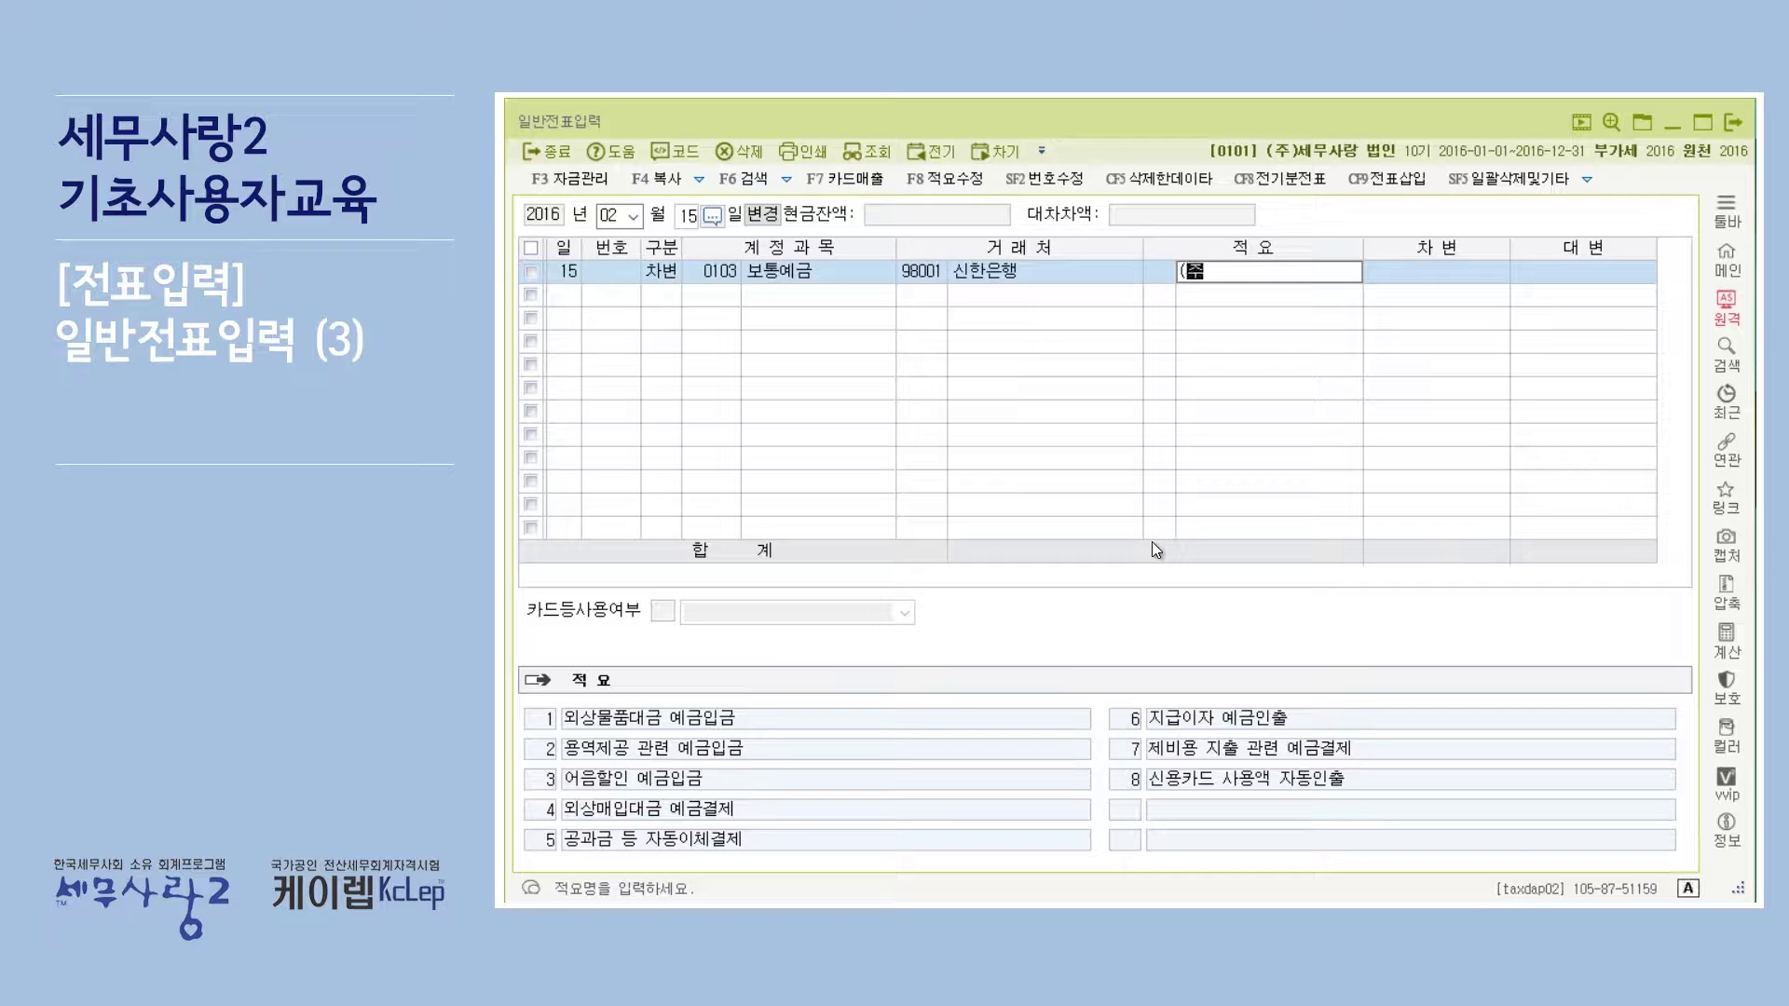
{"action": "type", "text": ")대하ㄴ상사"}
{"action": "key", "text": "Return"}
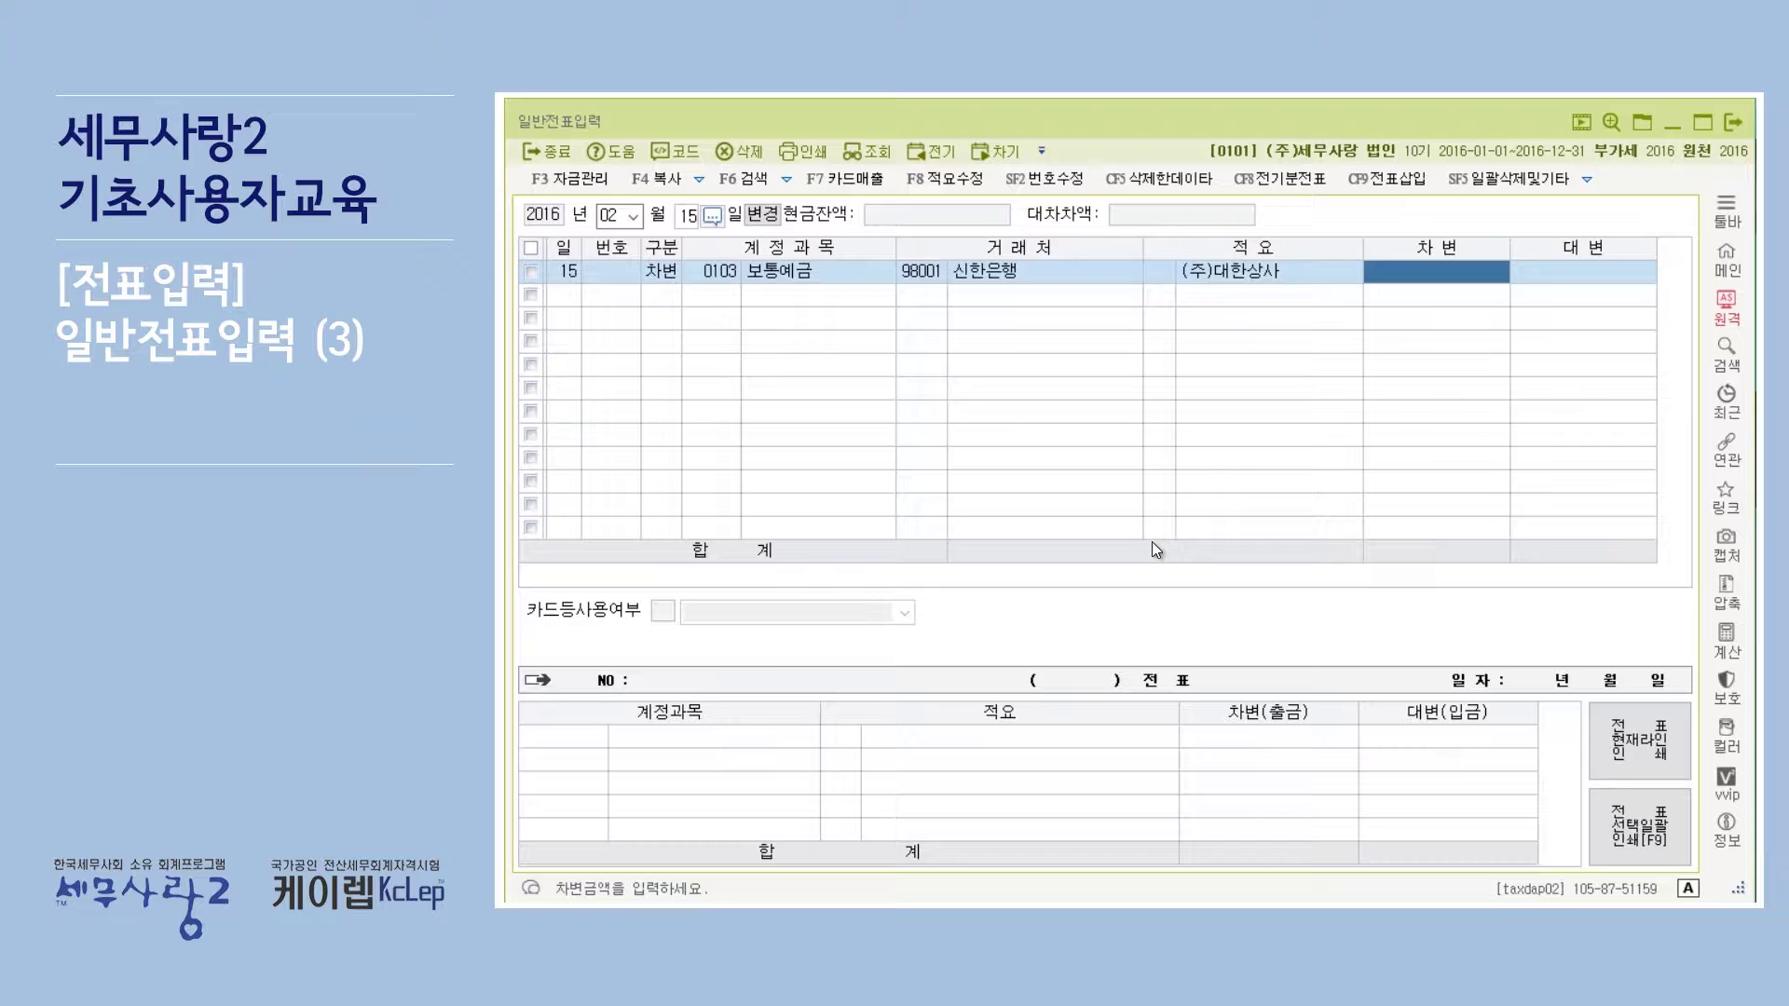
{"action": "type", "text": "1,100,000"}
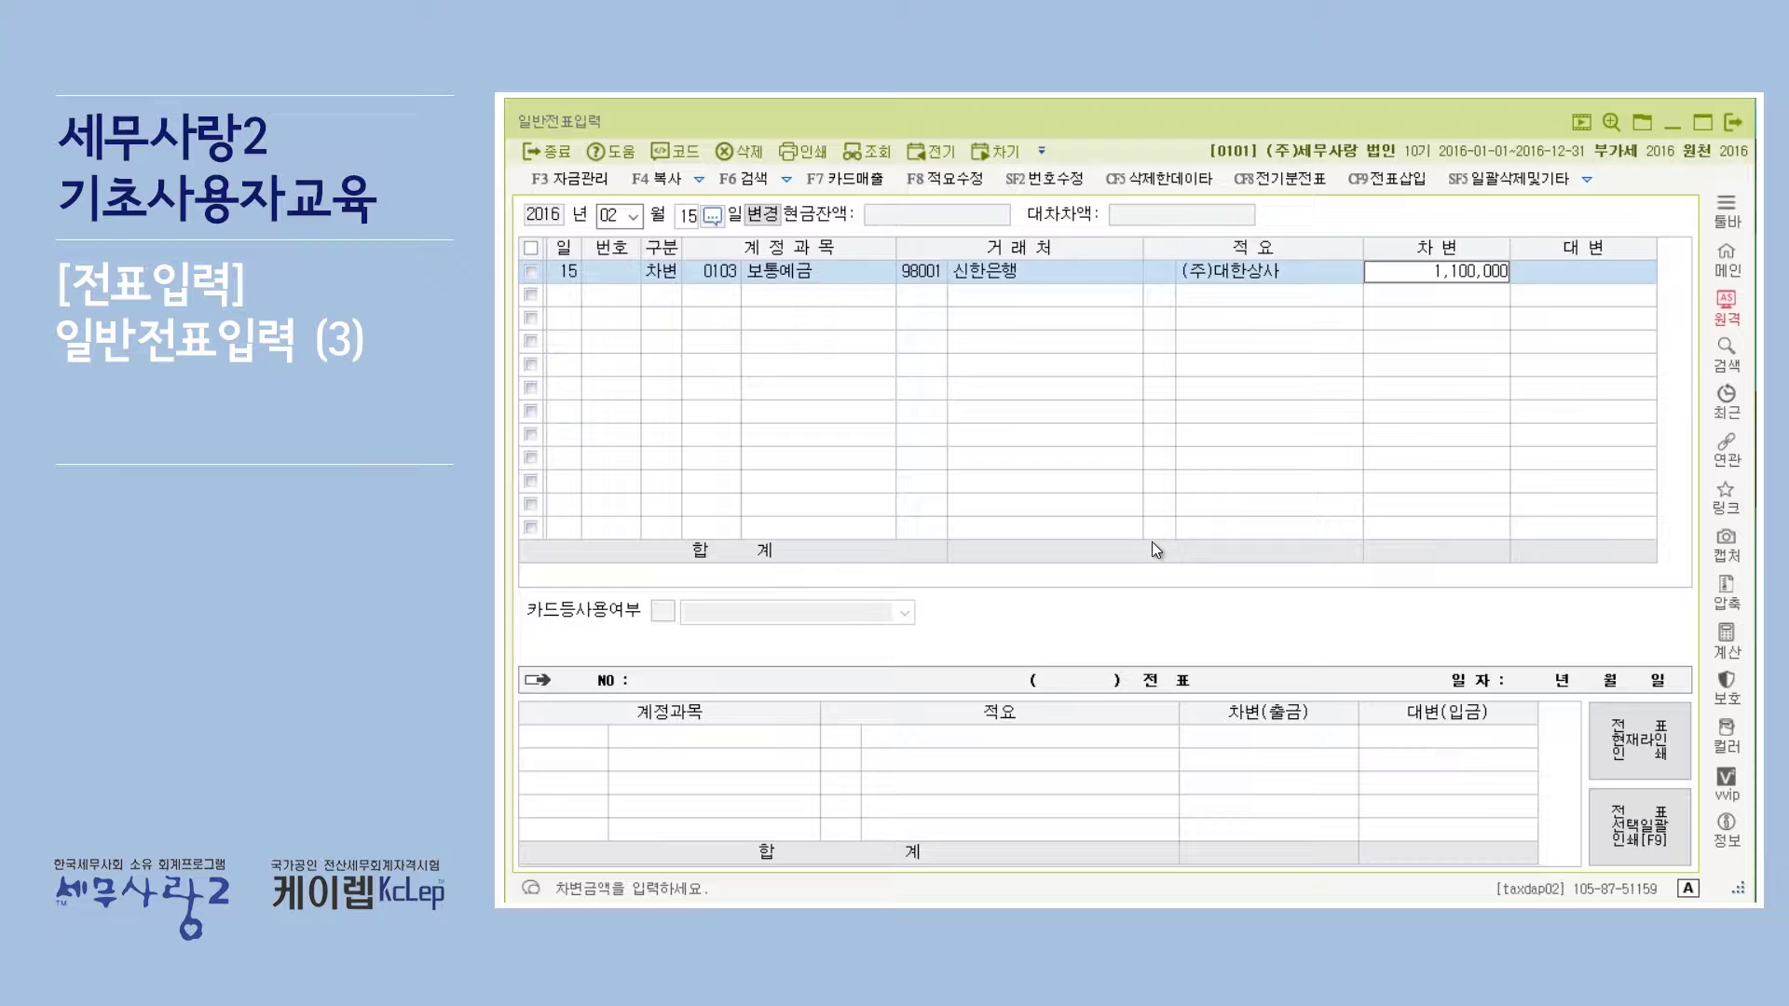
{"action": "key", "text": "Return"}
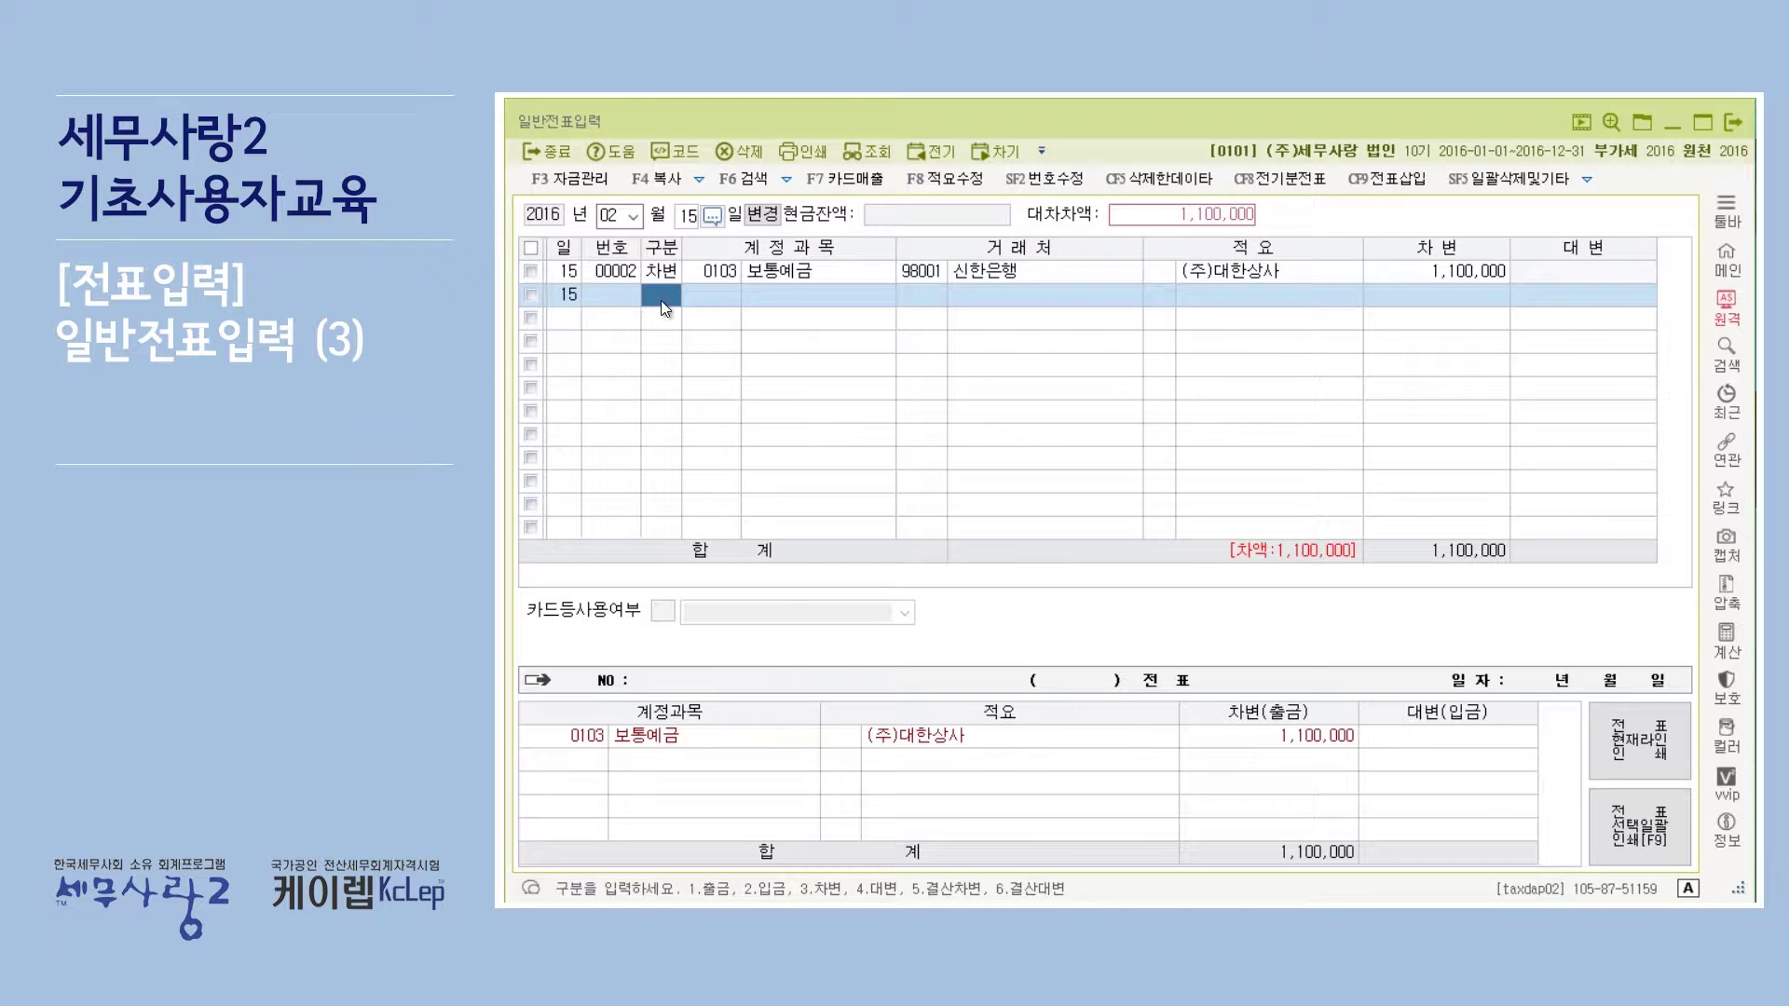
Add a credit (대변) line on the 15th with account 0108 외상매출금.
{"action": "type", "text": "4"}
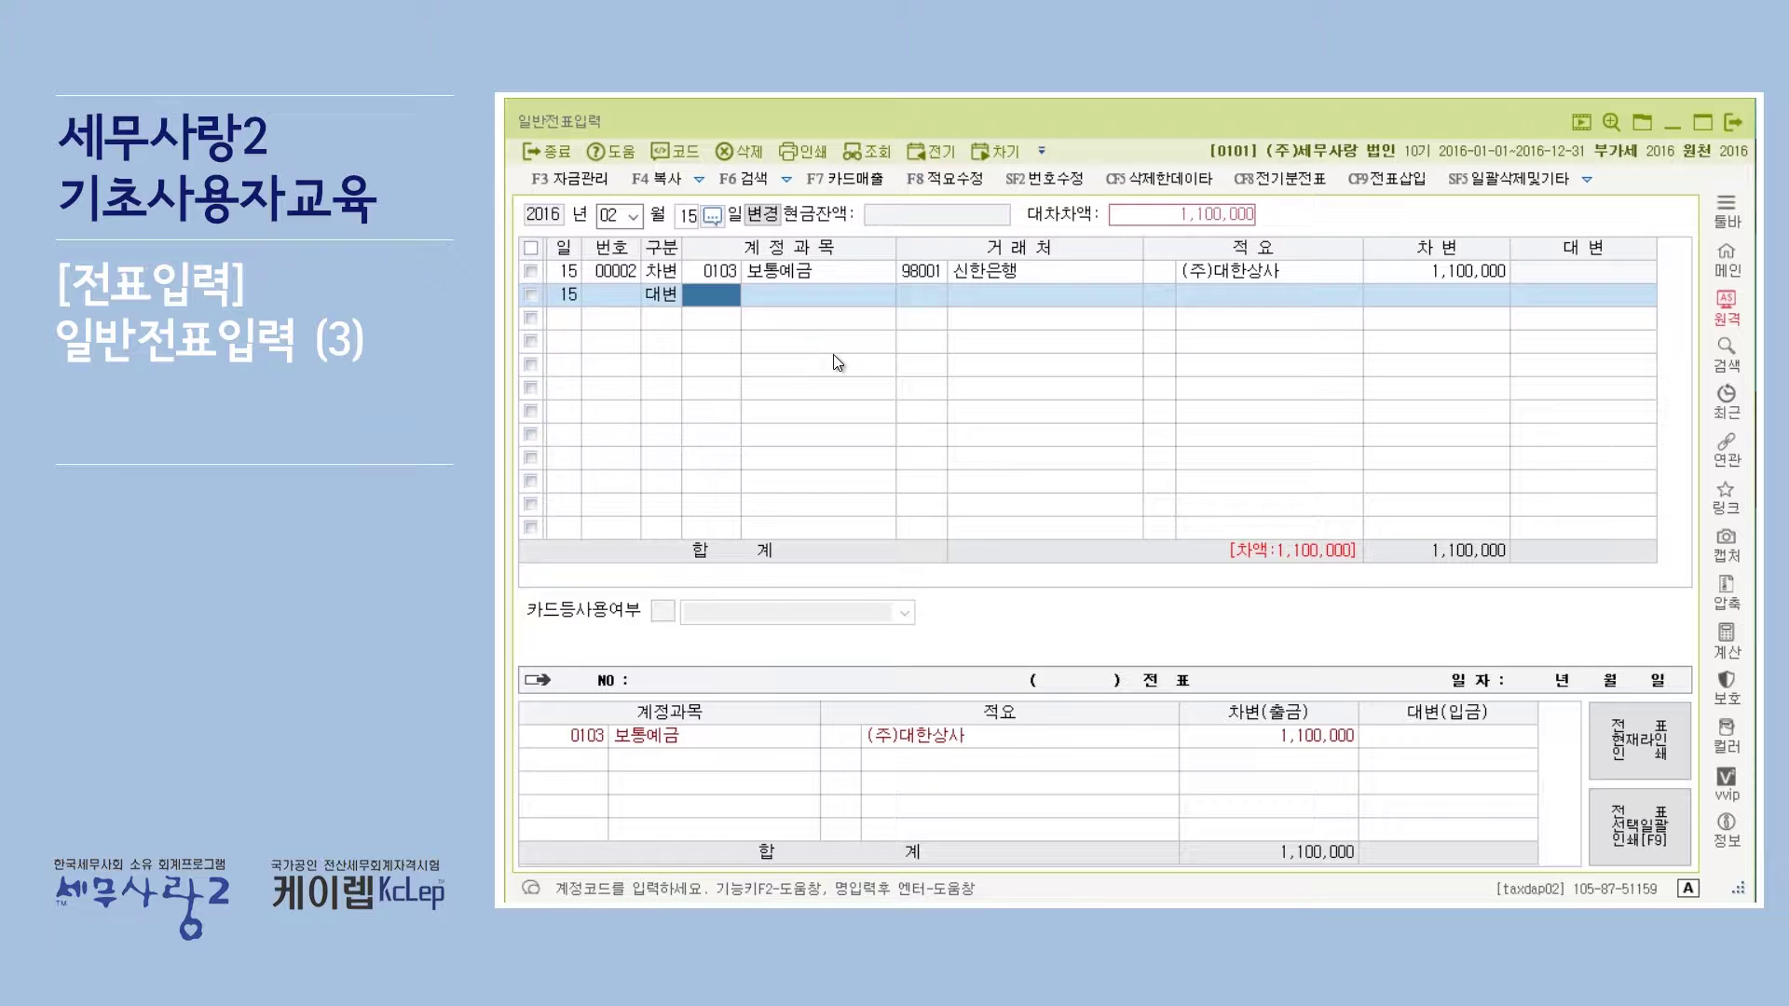
{"action": "type", "text": "외"}
{"action": "key", "text": "Return"}
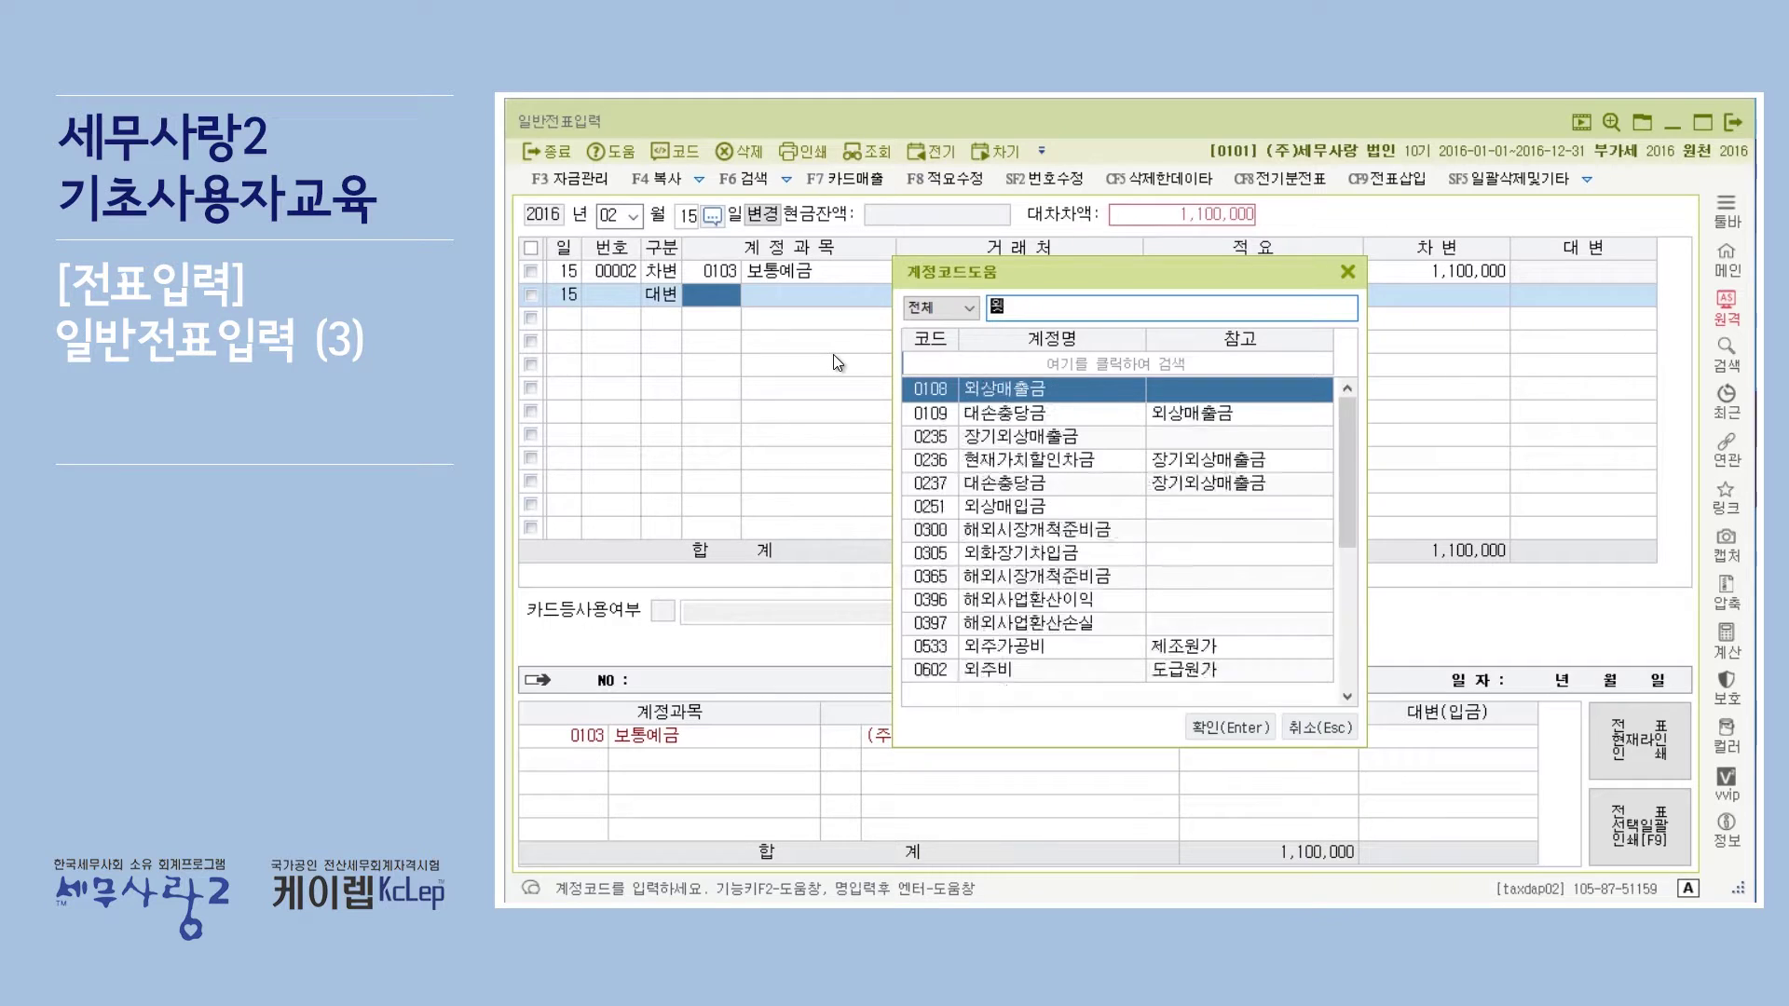
{"action": "type", "text": "상매출"}
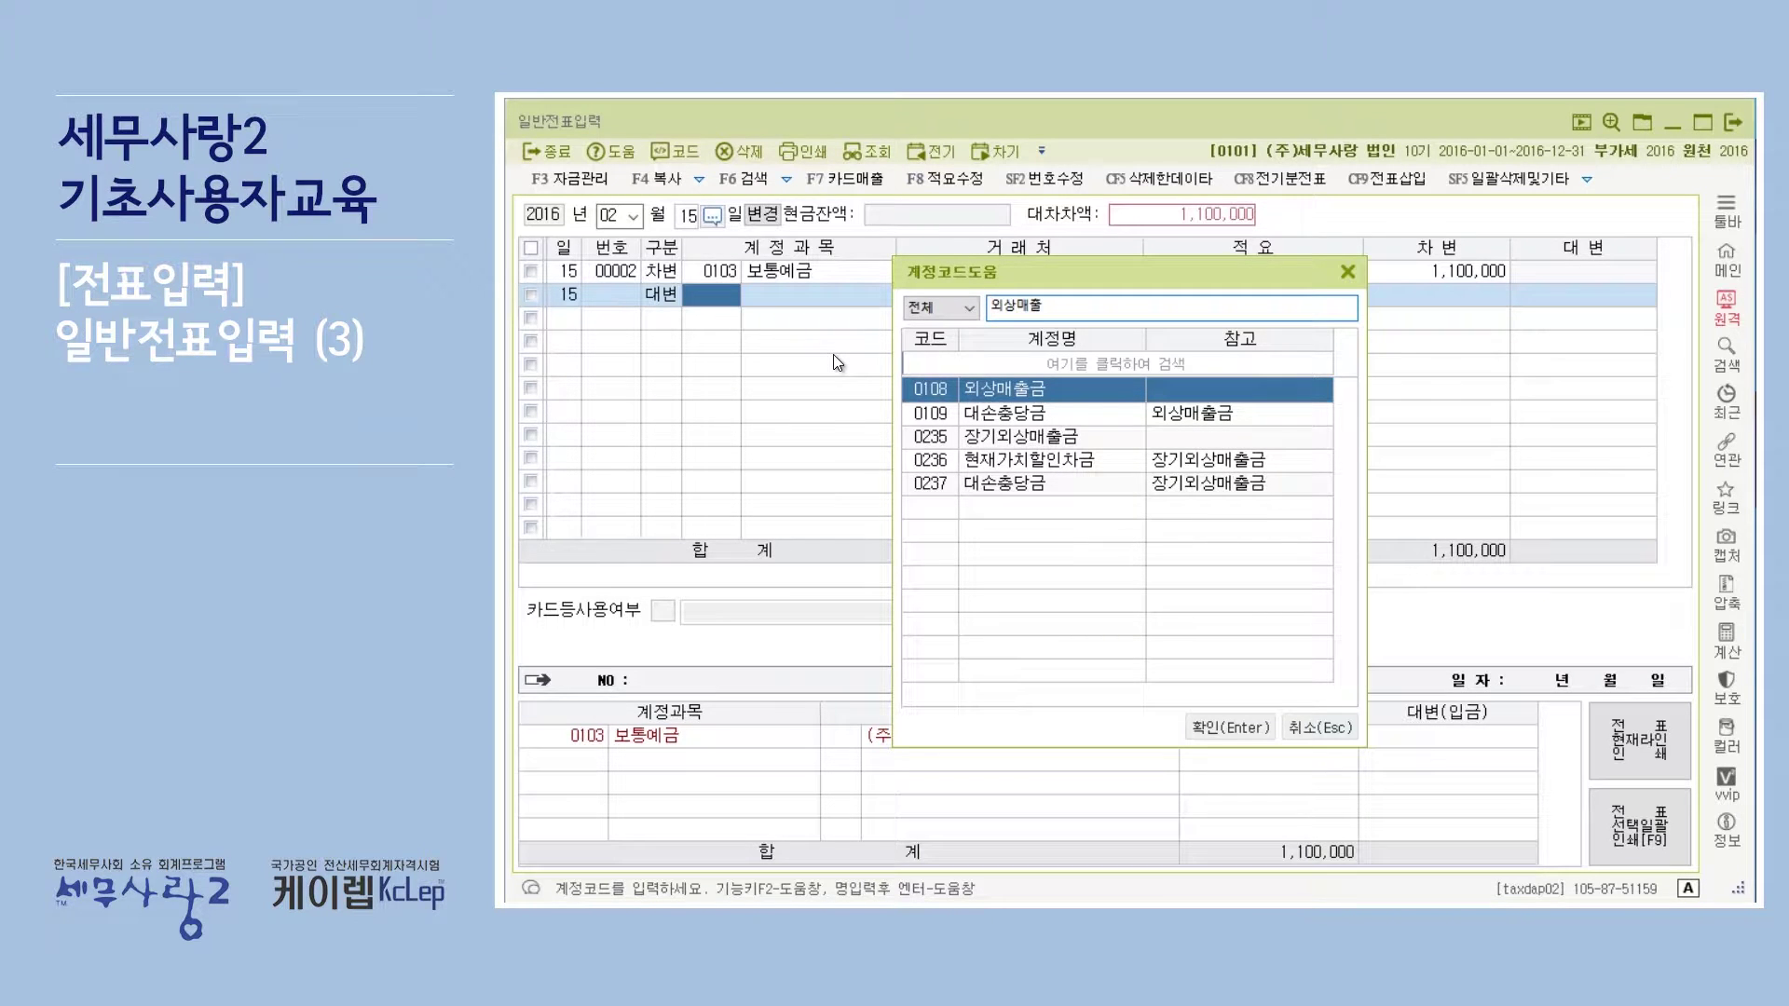
{"action": "key", "text": "Return"}
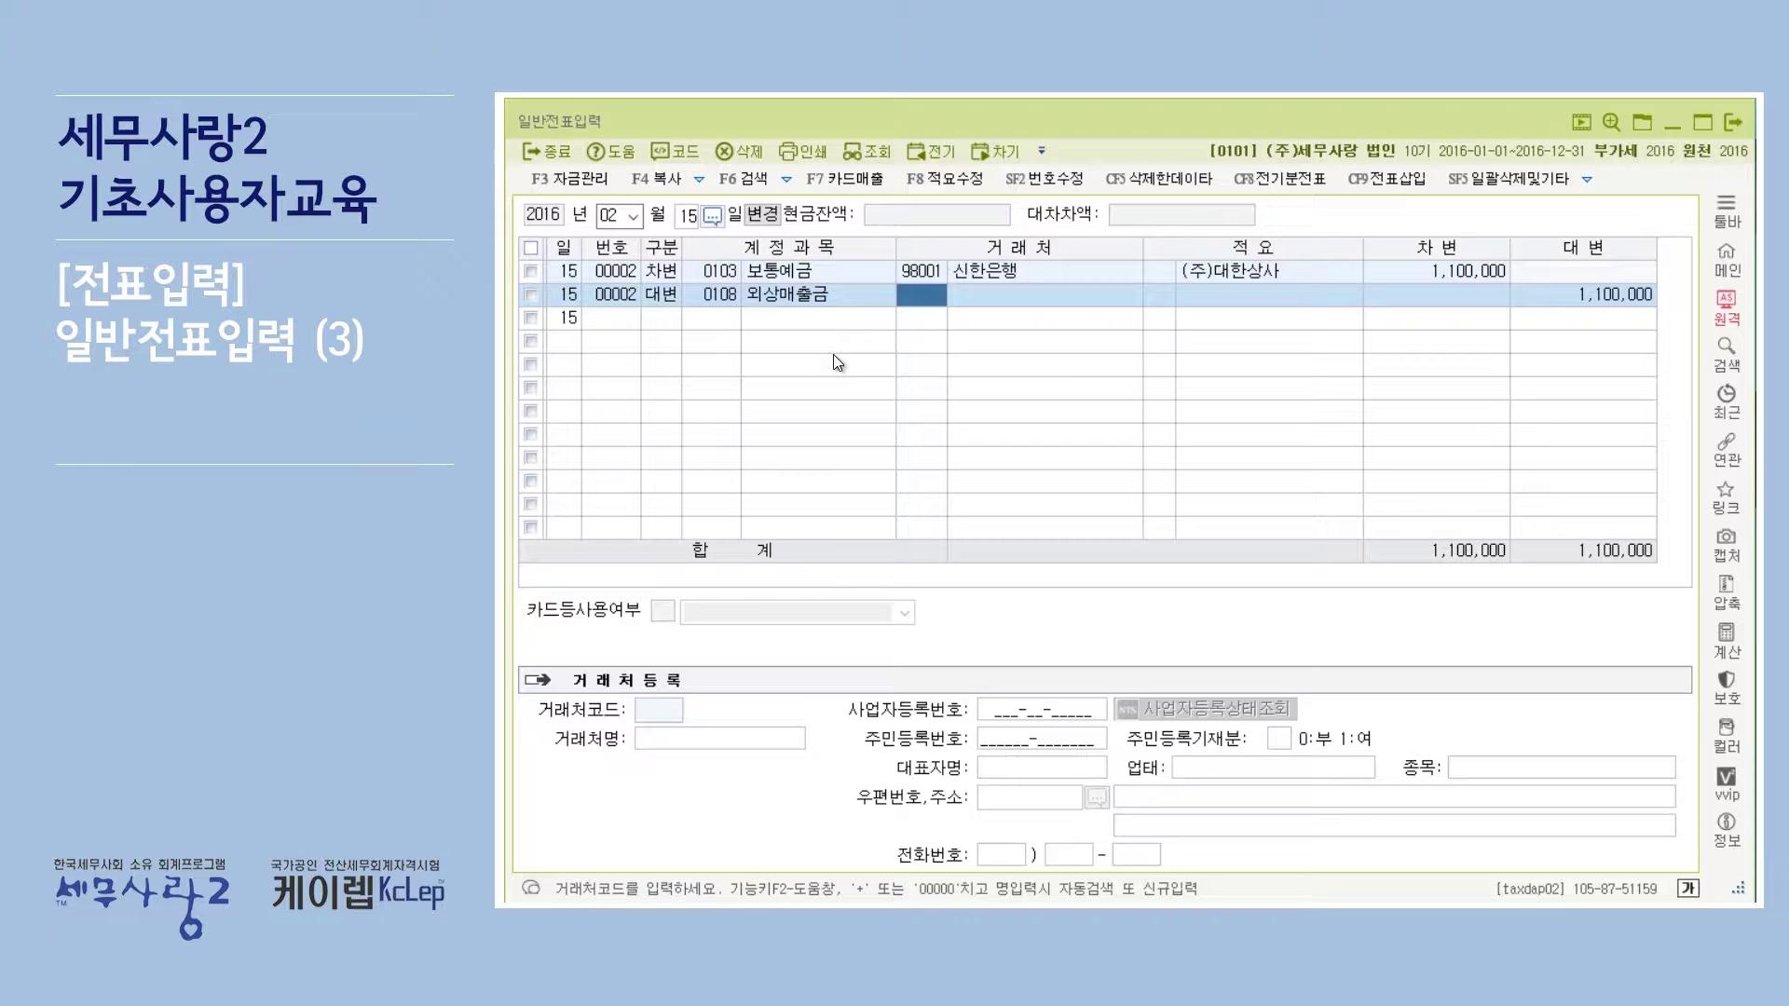
Set the credit line's trading partner to (주)대한상사 and its description to preset 4, 외상매출대금 보통예금 회수.
{"action": "key", "text": "F2"}
{"action": "type", "text": "ㄷㅐ"}
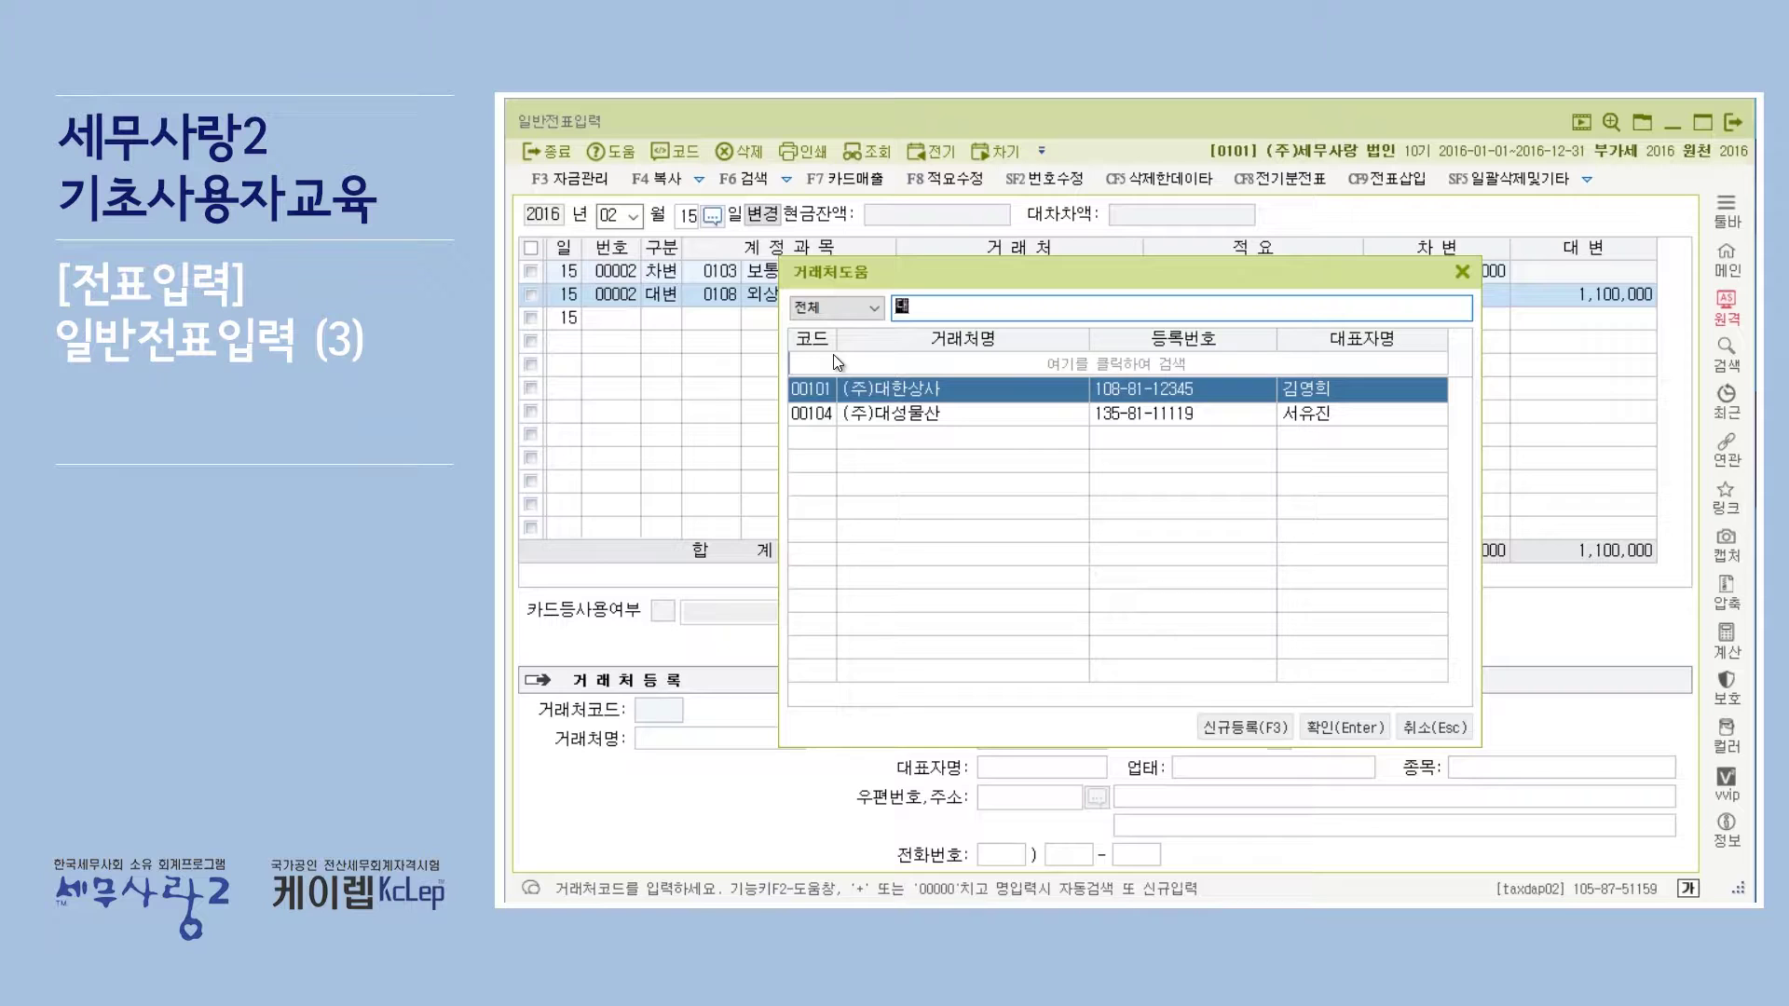
{"action": "key", "text": "Return"}
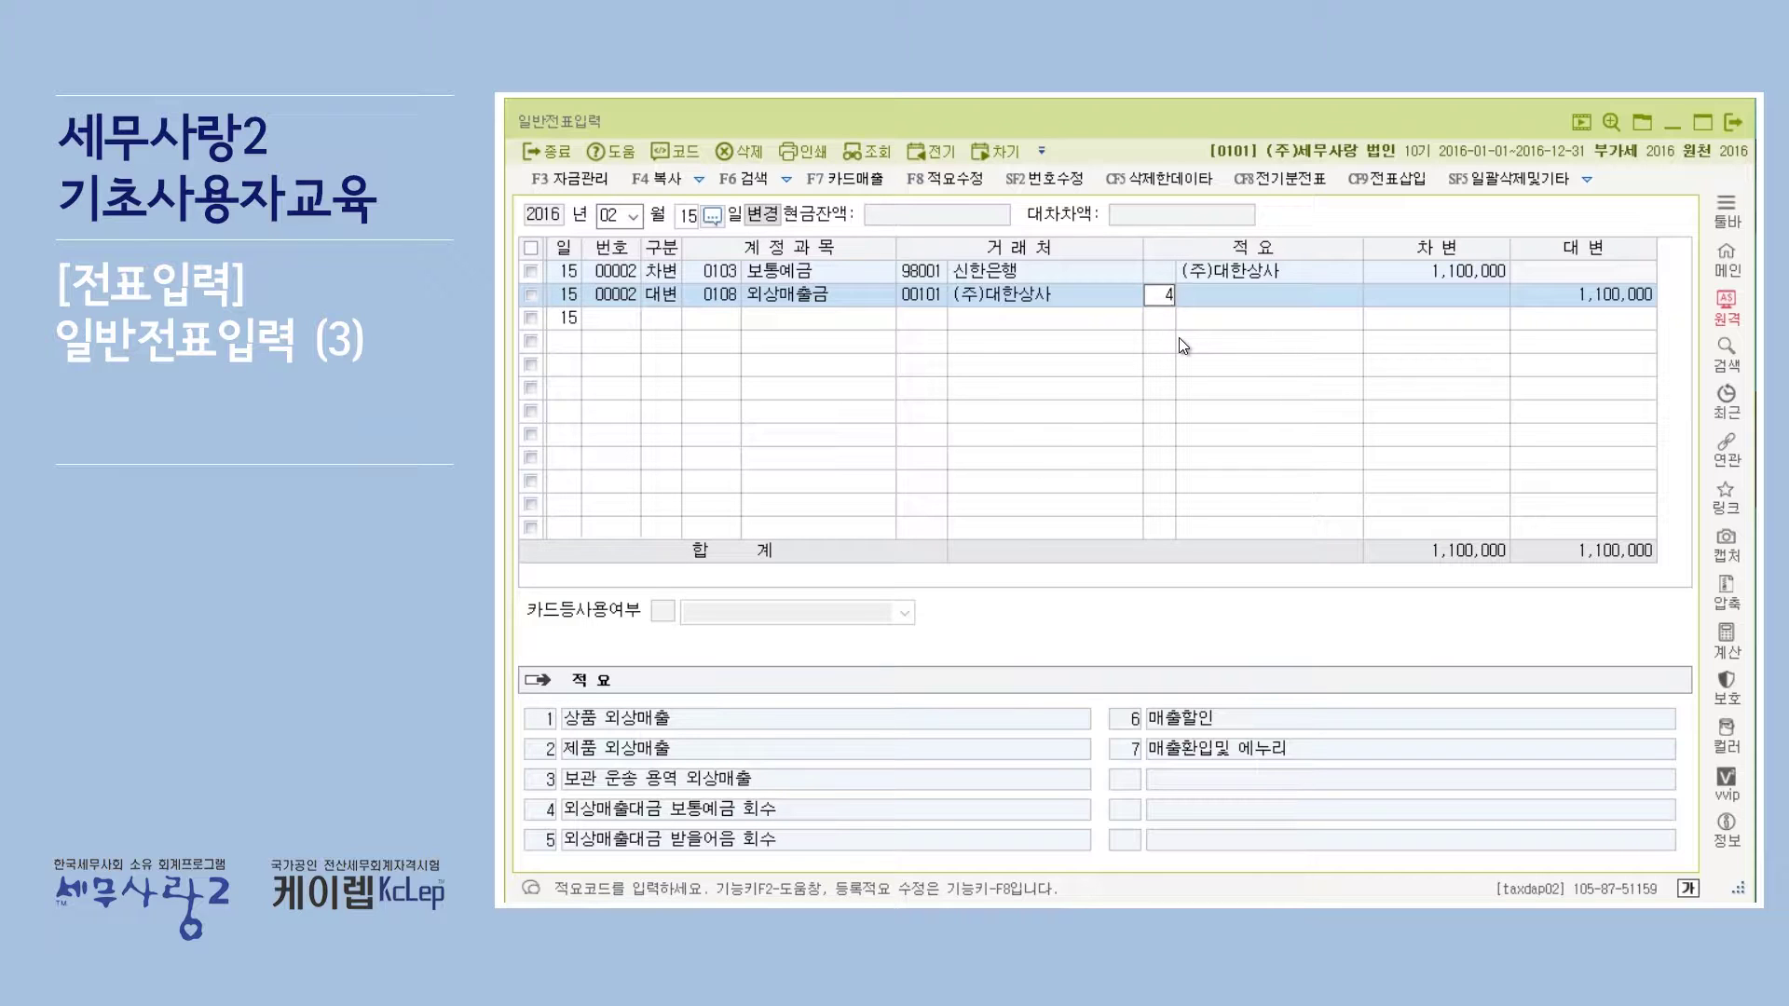
{"action": "type", "text": "4"}
{"action": "key", "text": "Return"}
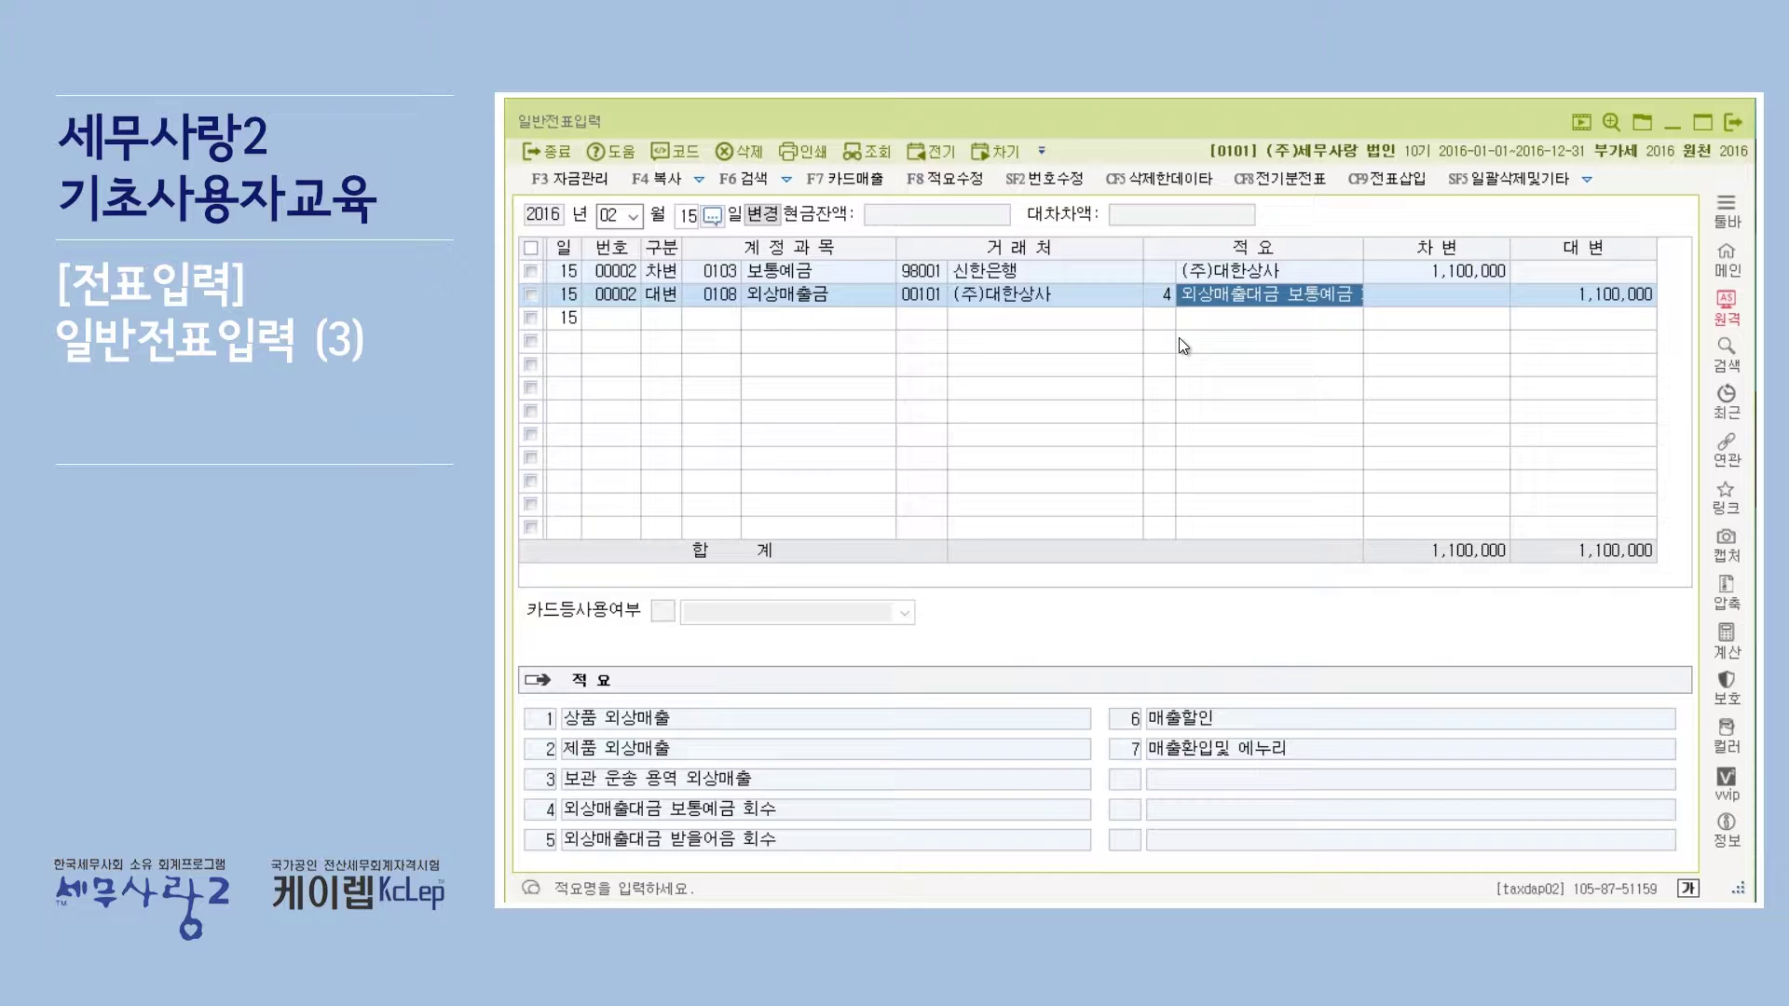
{"action": "key", "text": "Return"}
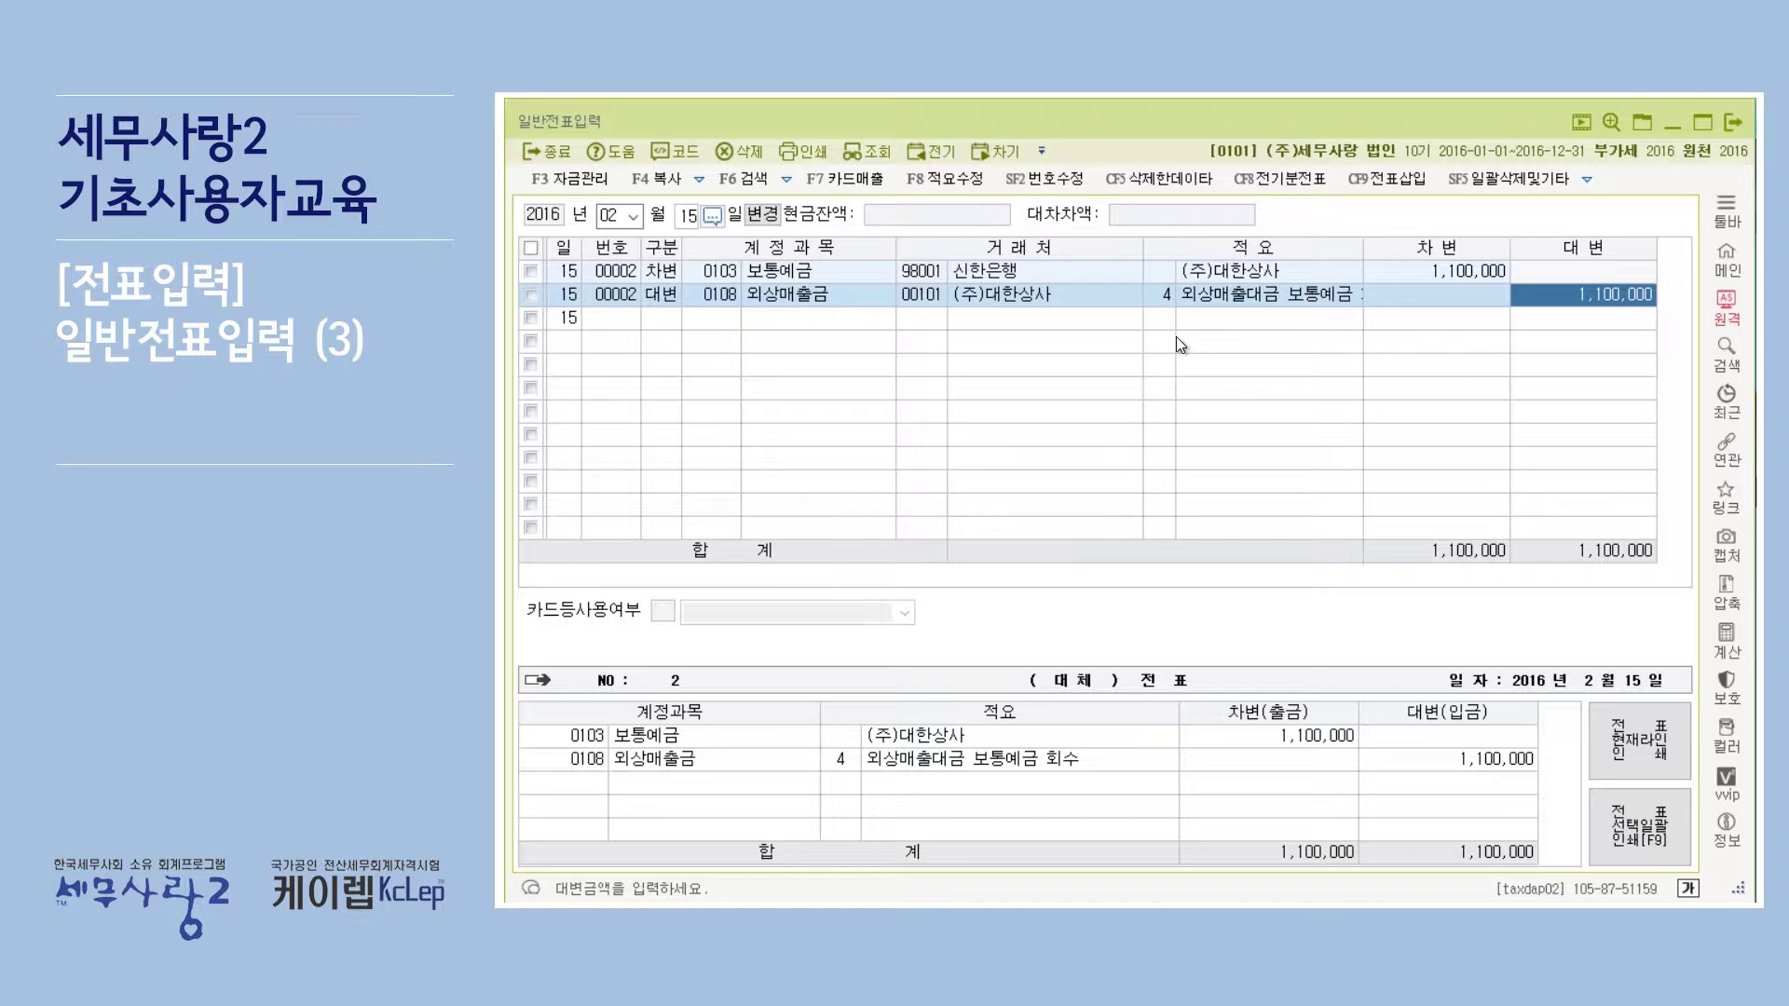
Switch to the exercise PDF in Acrobat Reader and read withdrawal transaction problem 2) with its receipt.
{"action": "key", "text": "alt+Tab"}
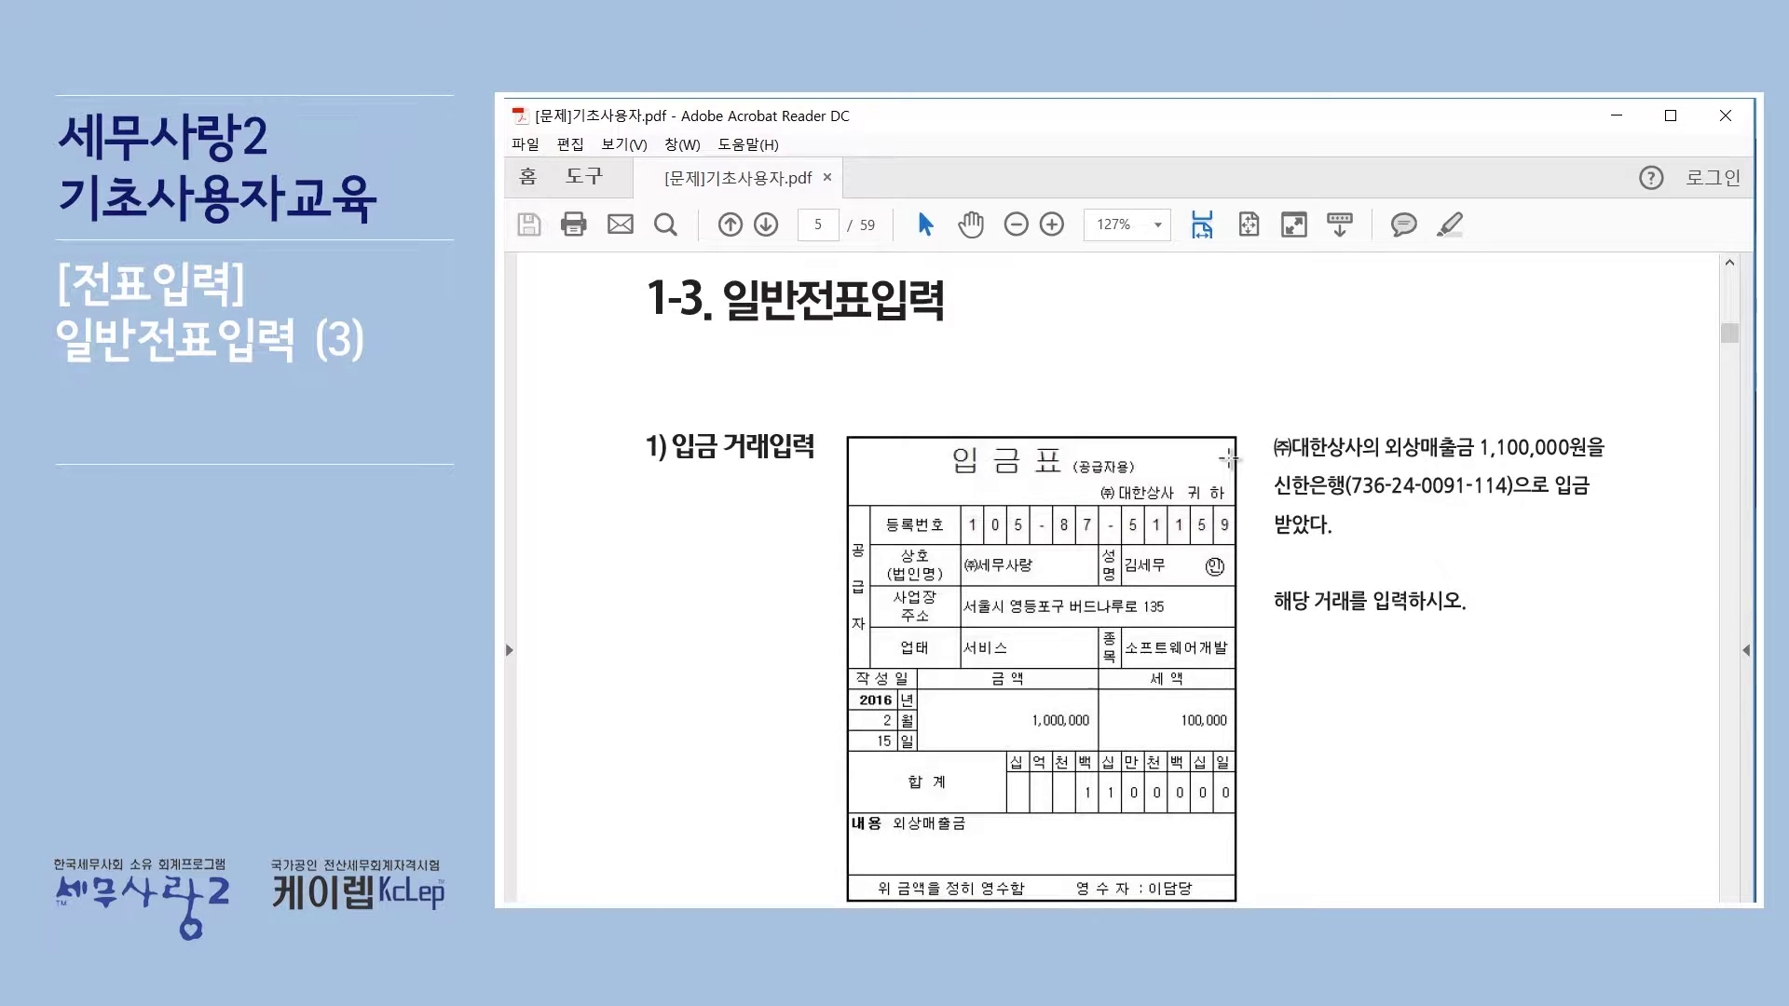
{"action": "scroll", "coordinate": [1230, 459], "scroll_direction": "down", "scroll_amount": 1}
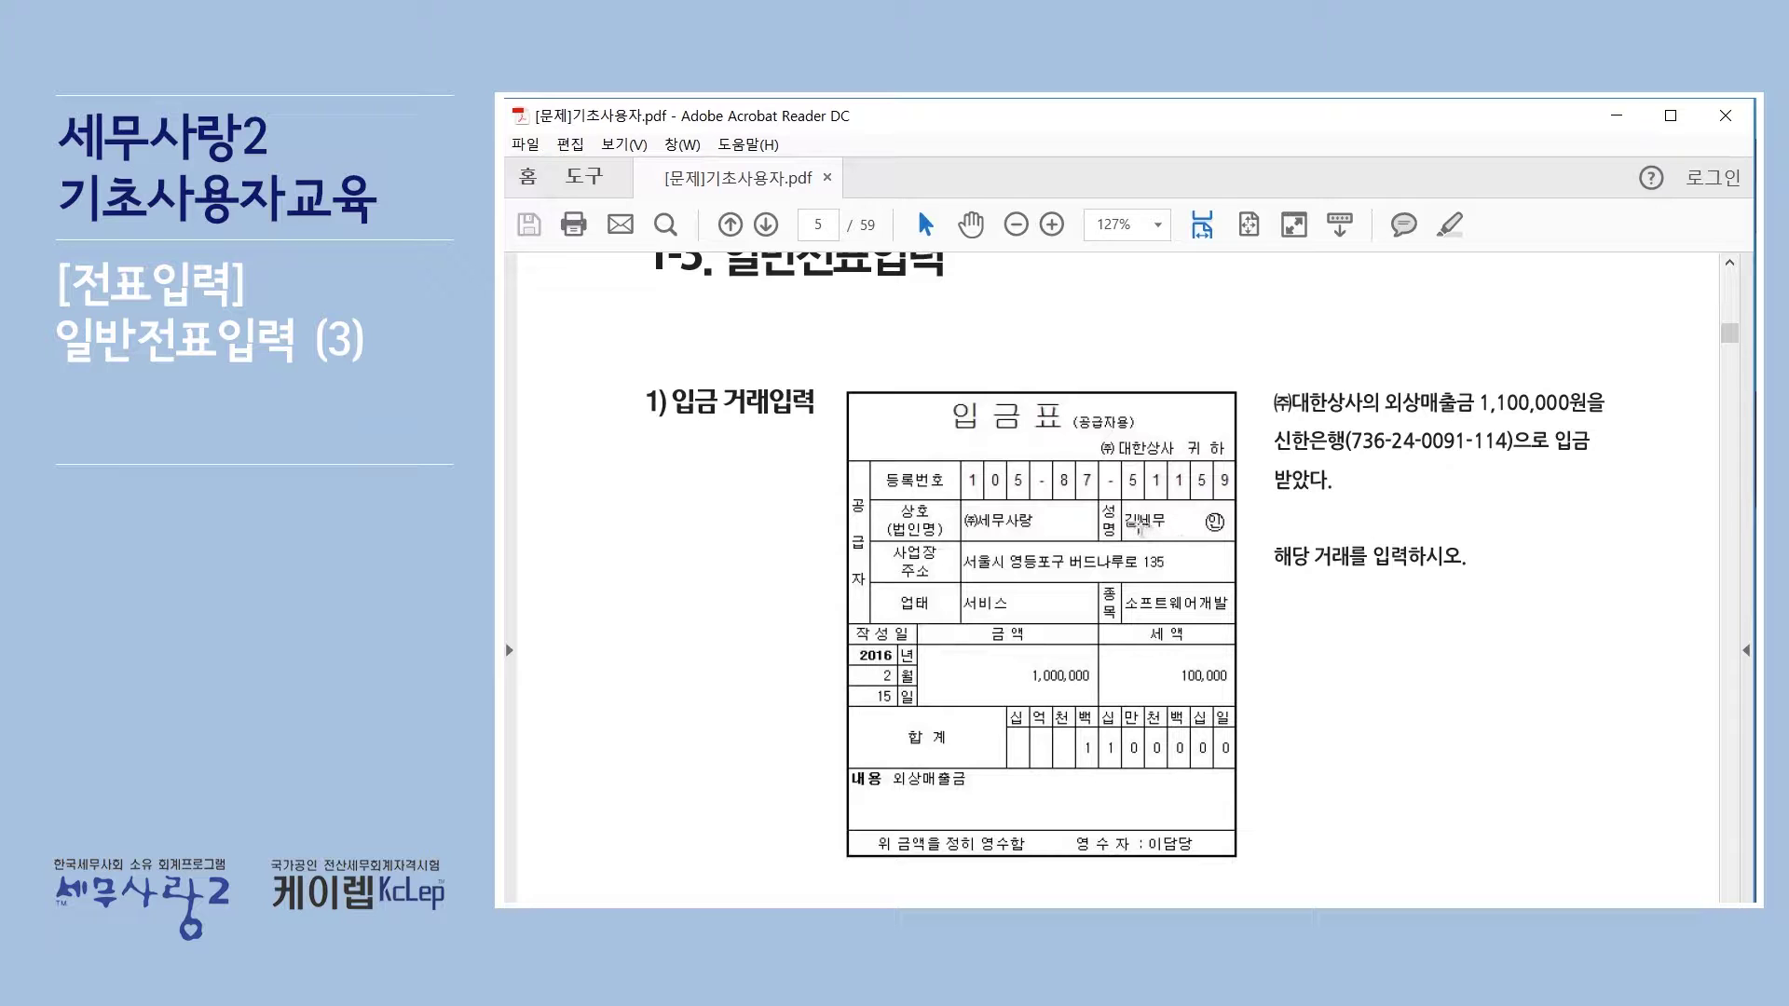
{"action": "scroll", "coordinate": [1138, 527], "scroll_direction": "down", "scroll_amount": 10}
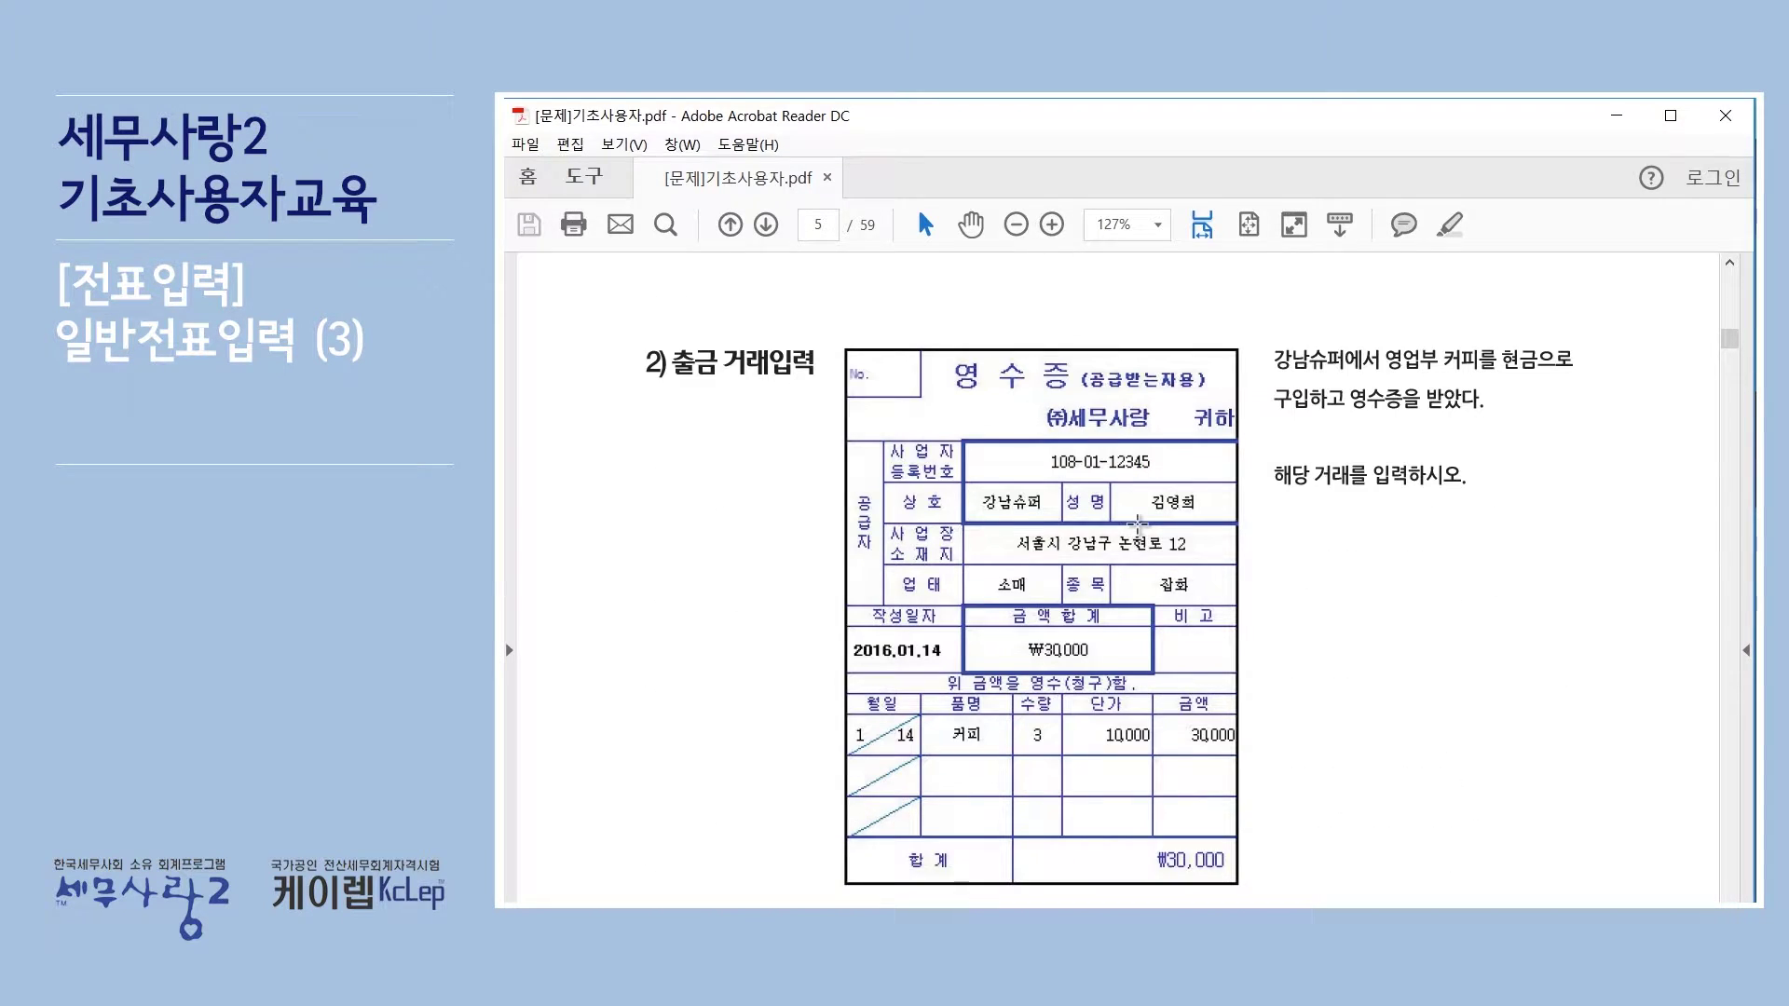
{"action": "scroll", "coordinate": [1139, 524], "scroll_direction": "down", "scroll_amount": 1}
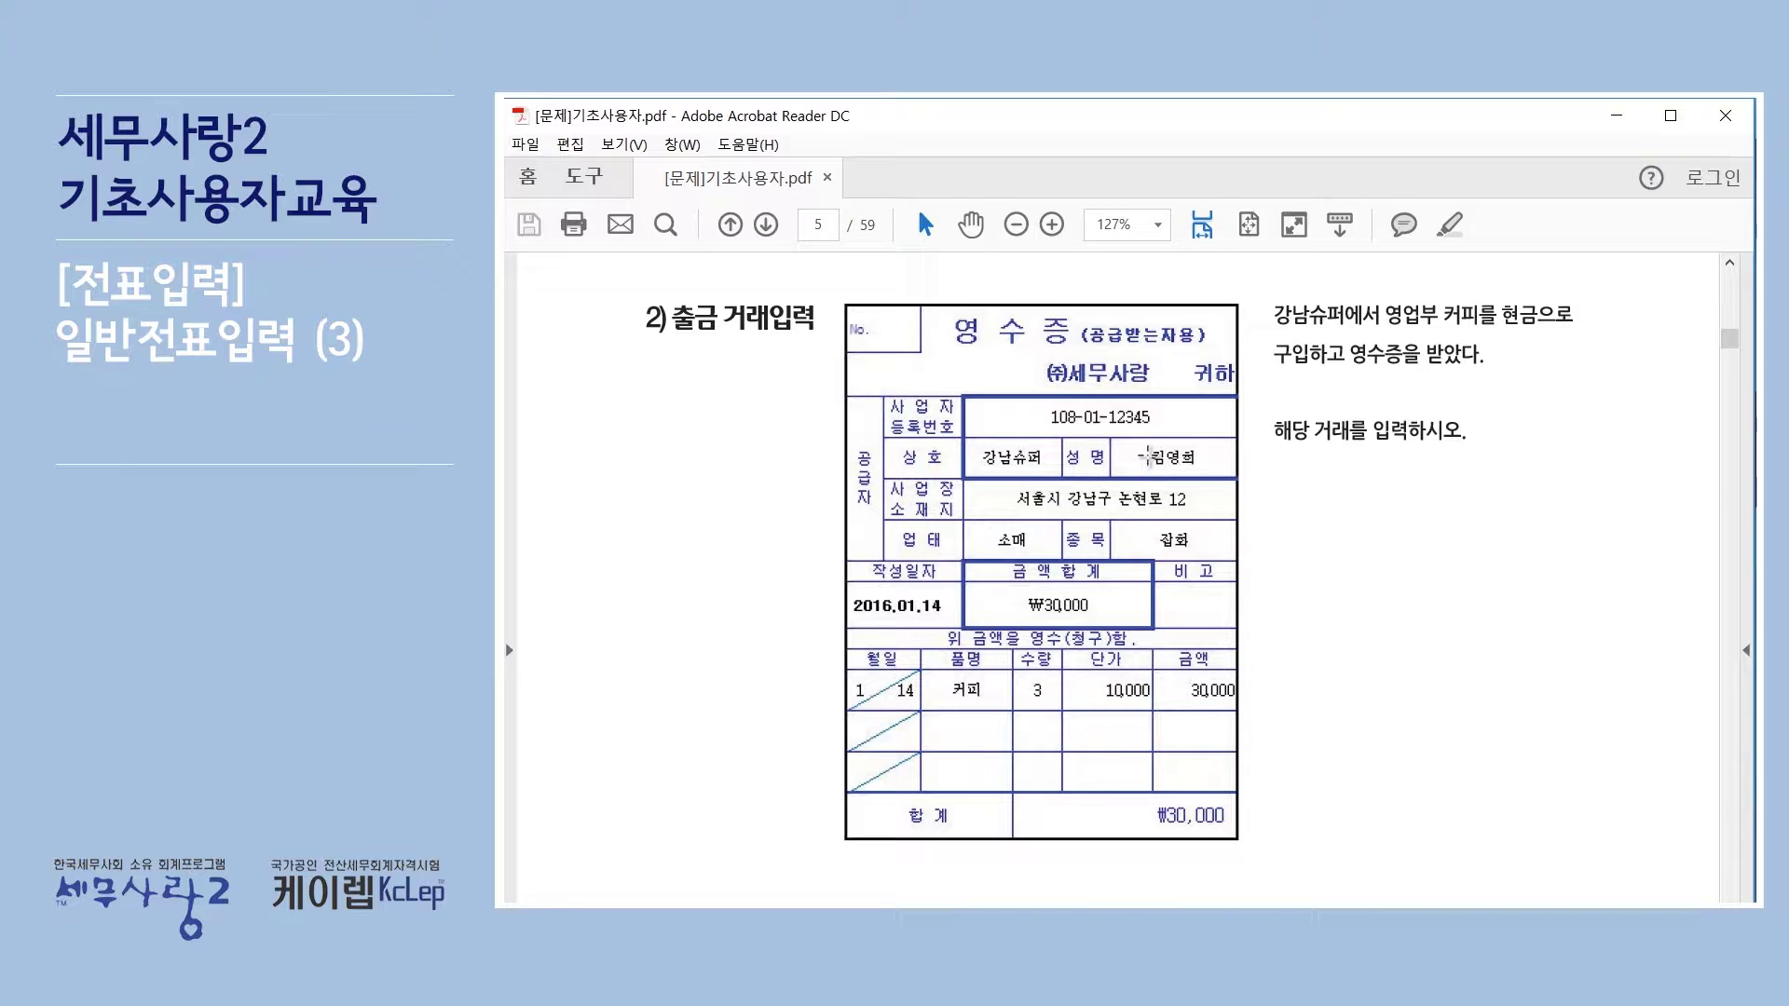
{"action": "left_click_drag", "start_coordinate": [1386, 317], "coordinate": [1445, 317]}
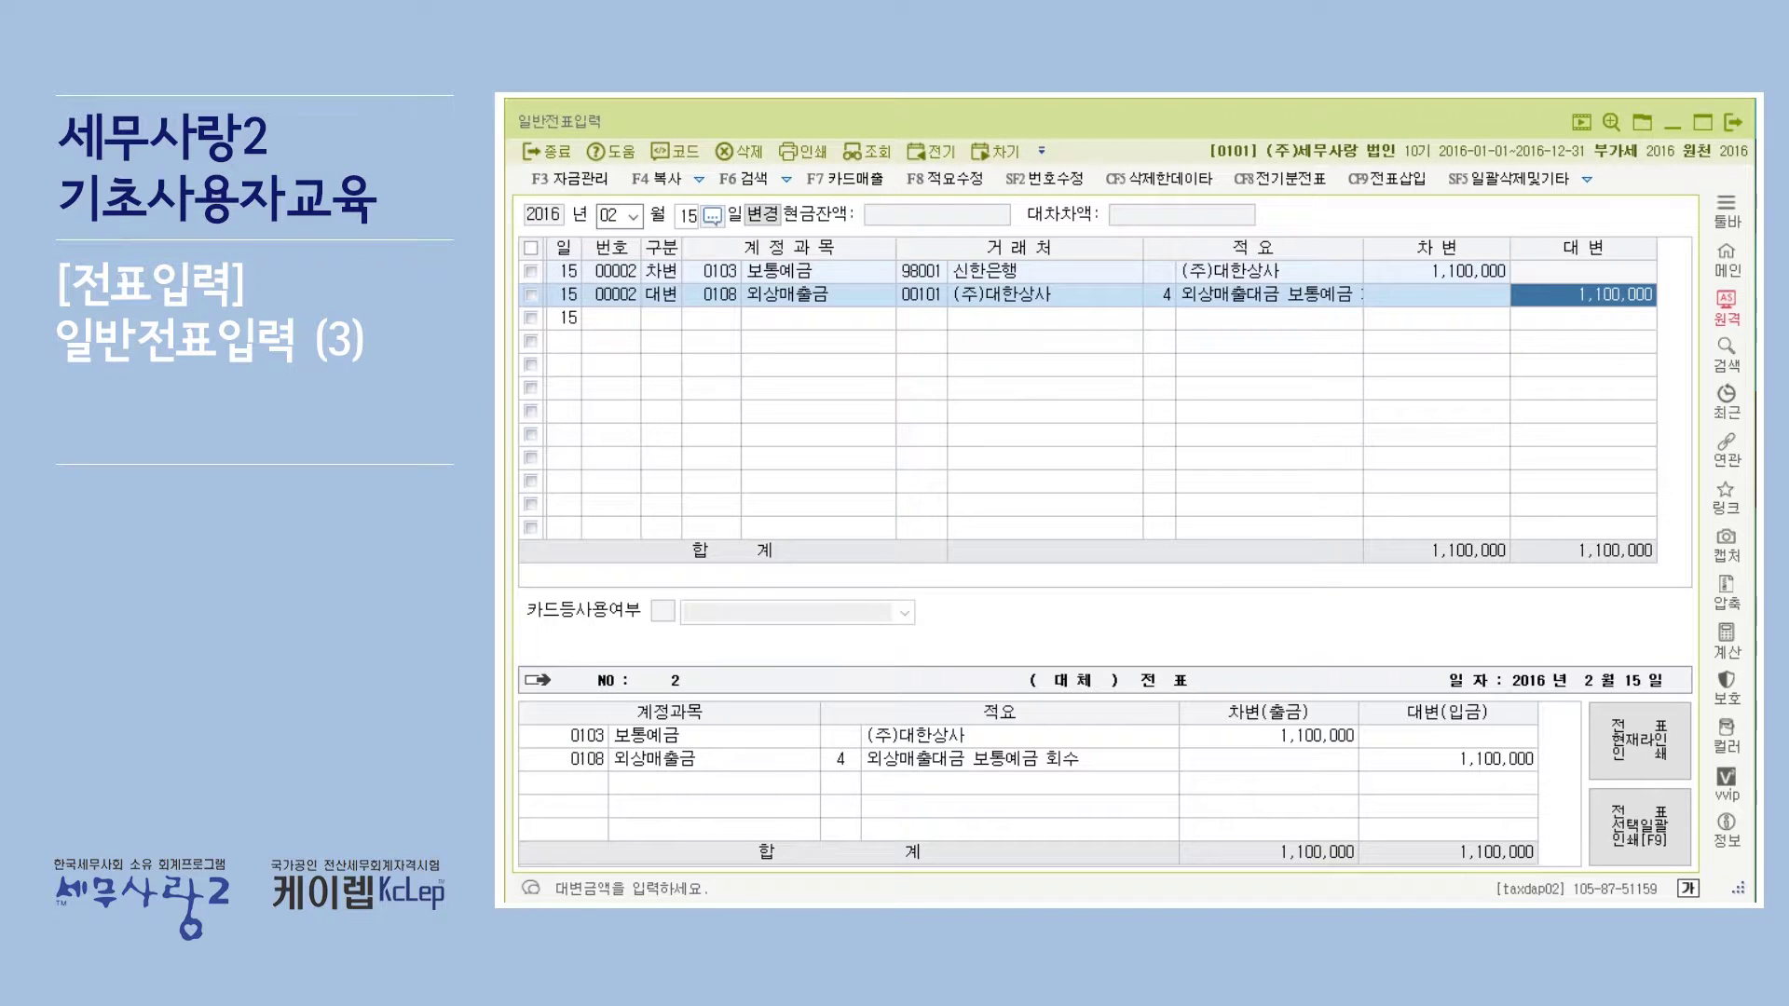
Return to the voucher entry window in 세무사랑2 and set the voucher date to month 01, day 14.
{"action": "left_click", "coordinate": [634, 214]}
{"action": "left_click", "coordinate": [639, 250]}
{"action": "left_click", "coordinate": [637, 220]}
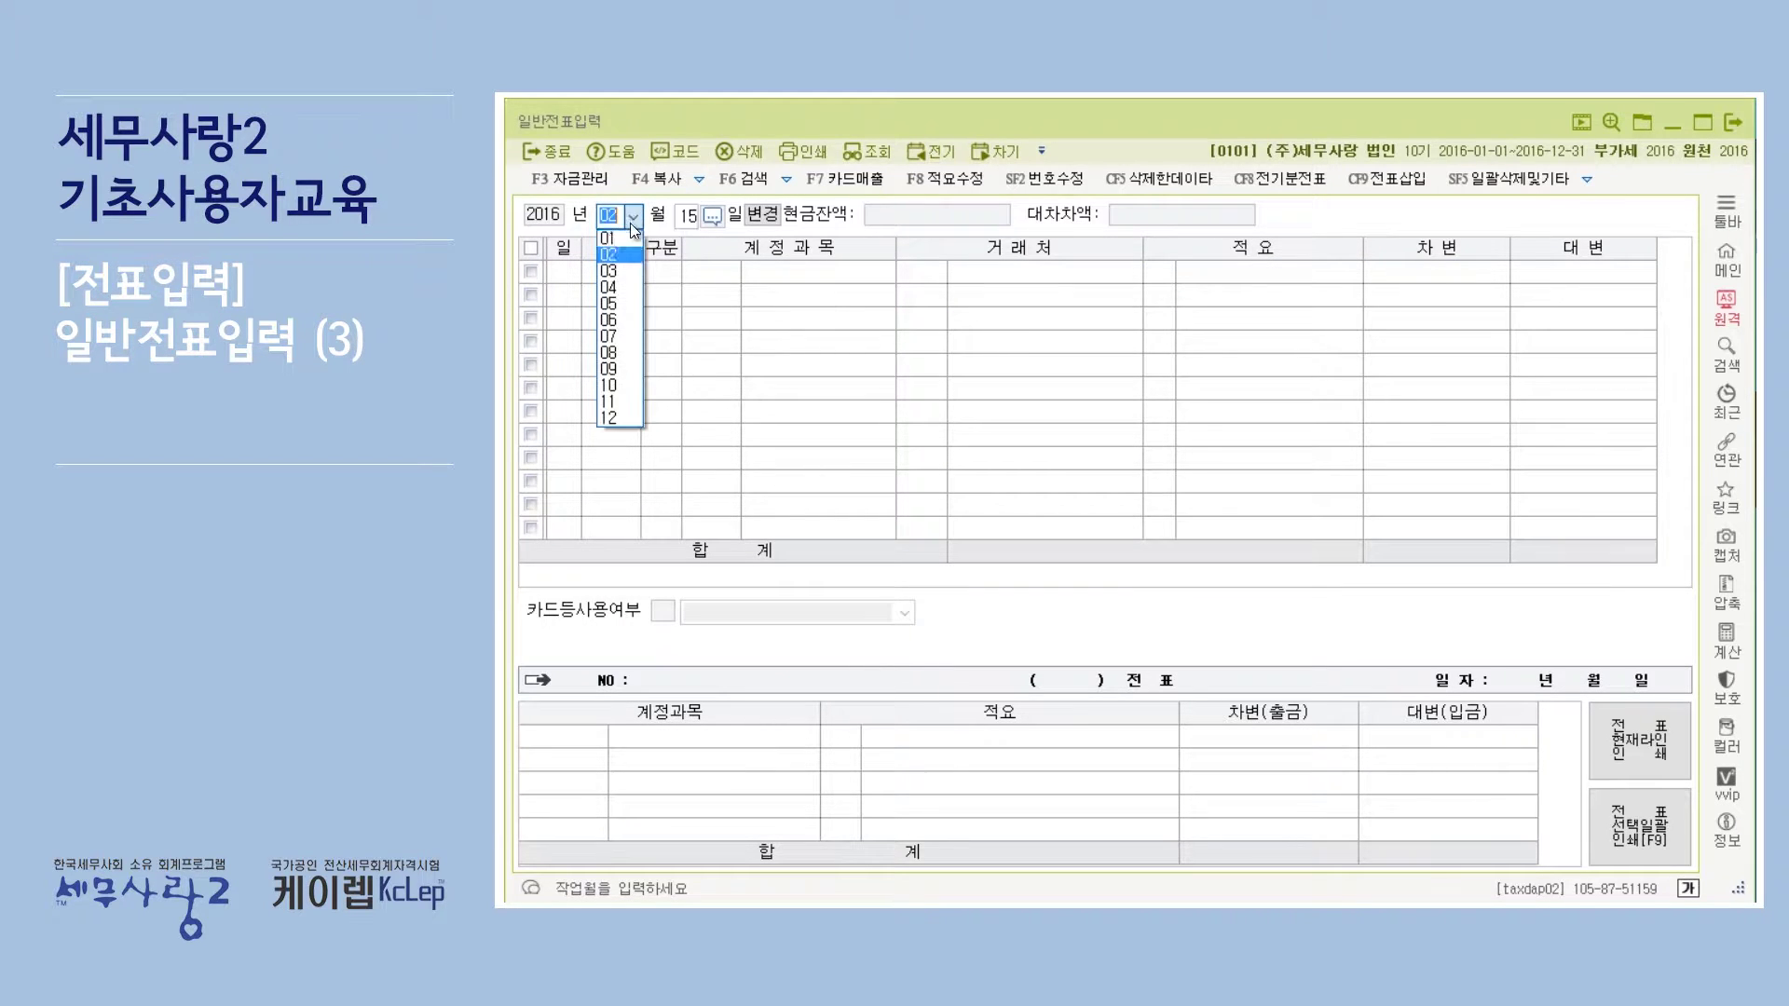
{"action": "left_click", "coordinate": [635, 234]}
{"action": "type", "text": "14"}
{"action": "key", "text": "Return"}
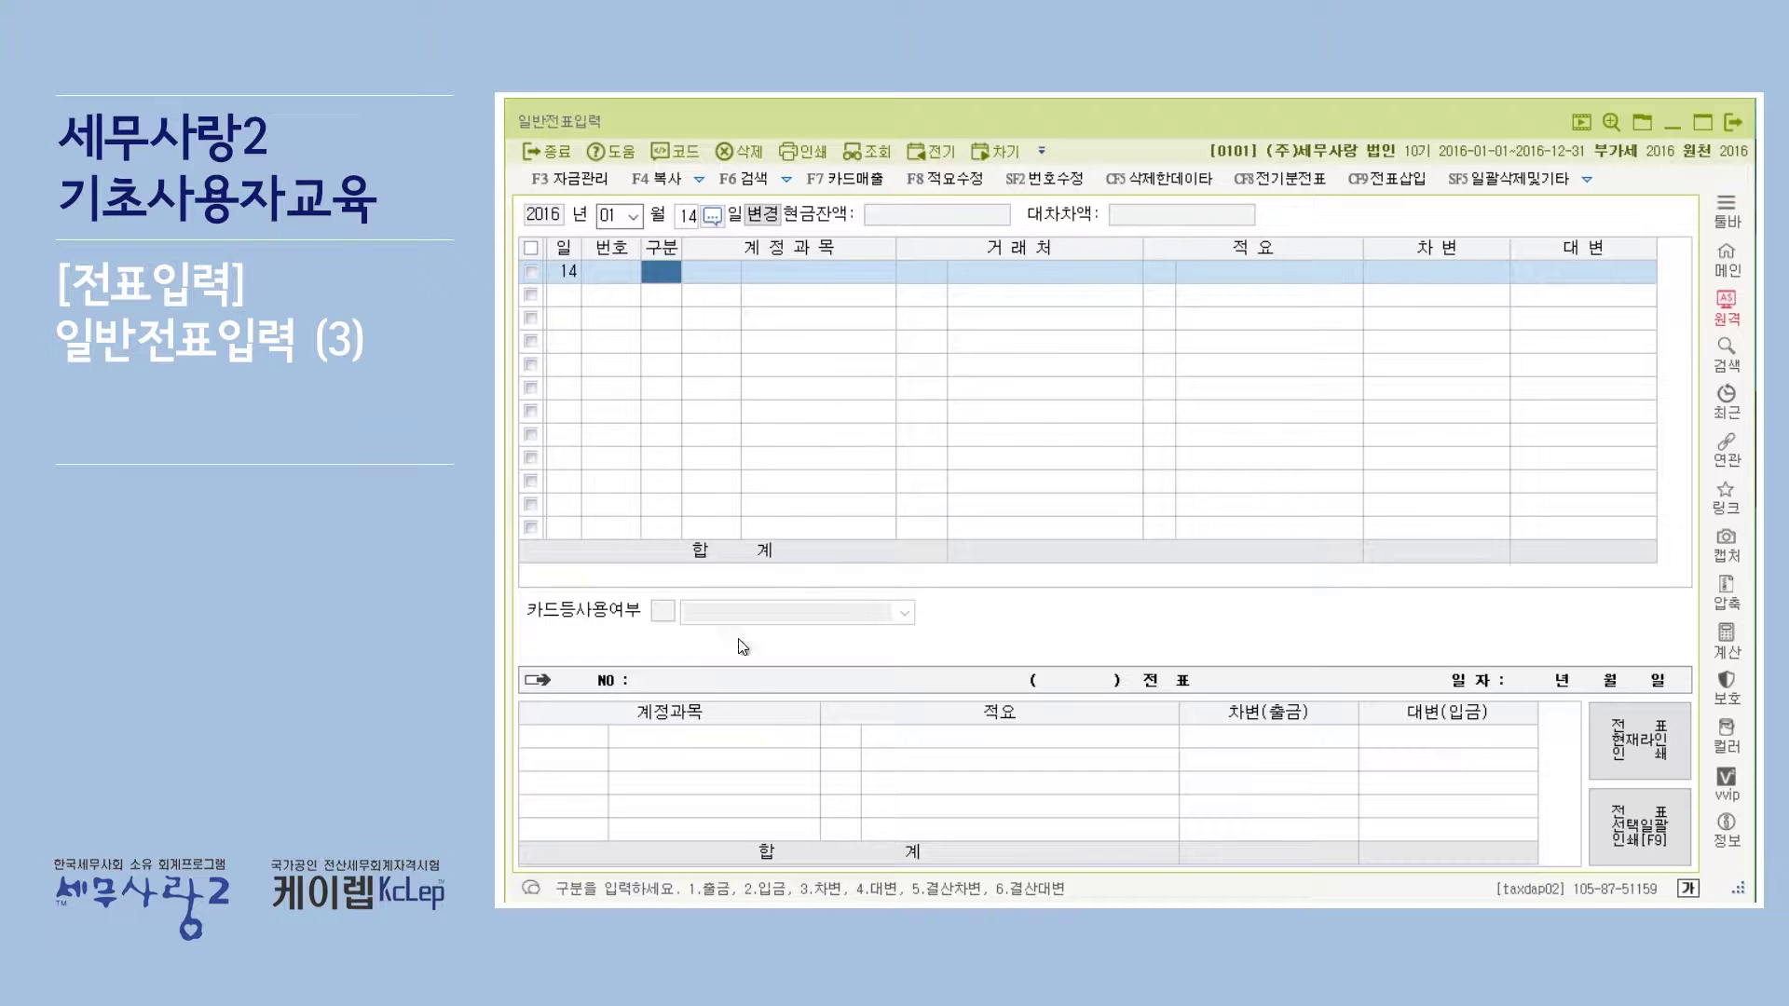
Start a cash withdrawal (출금) line on the 14th with account 0811 복리후생비 of type 판매관리비.
{"action": "type", "text": "1"}
{"action": "key", "text": "Return"}
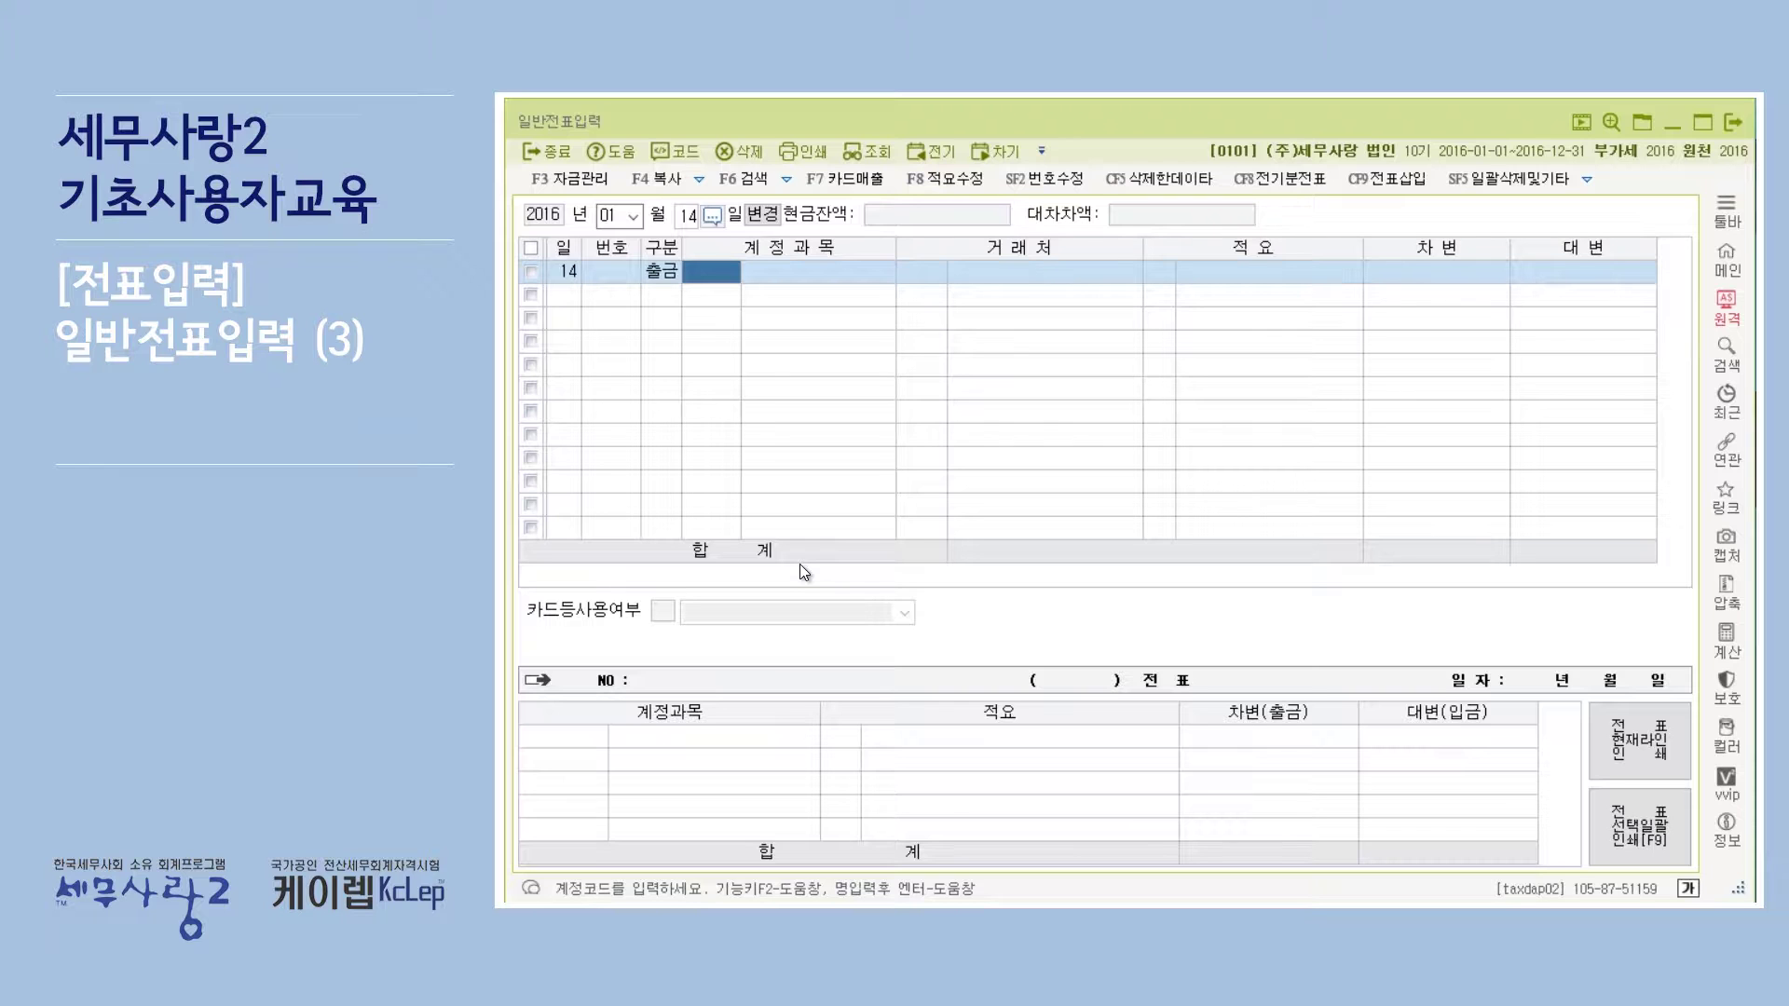
{"action": "key", "text": "F2"}
{"action": "type", "text": "보기"}
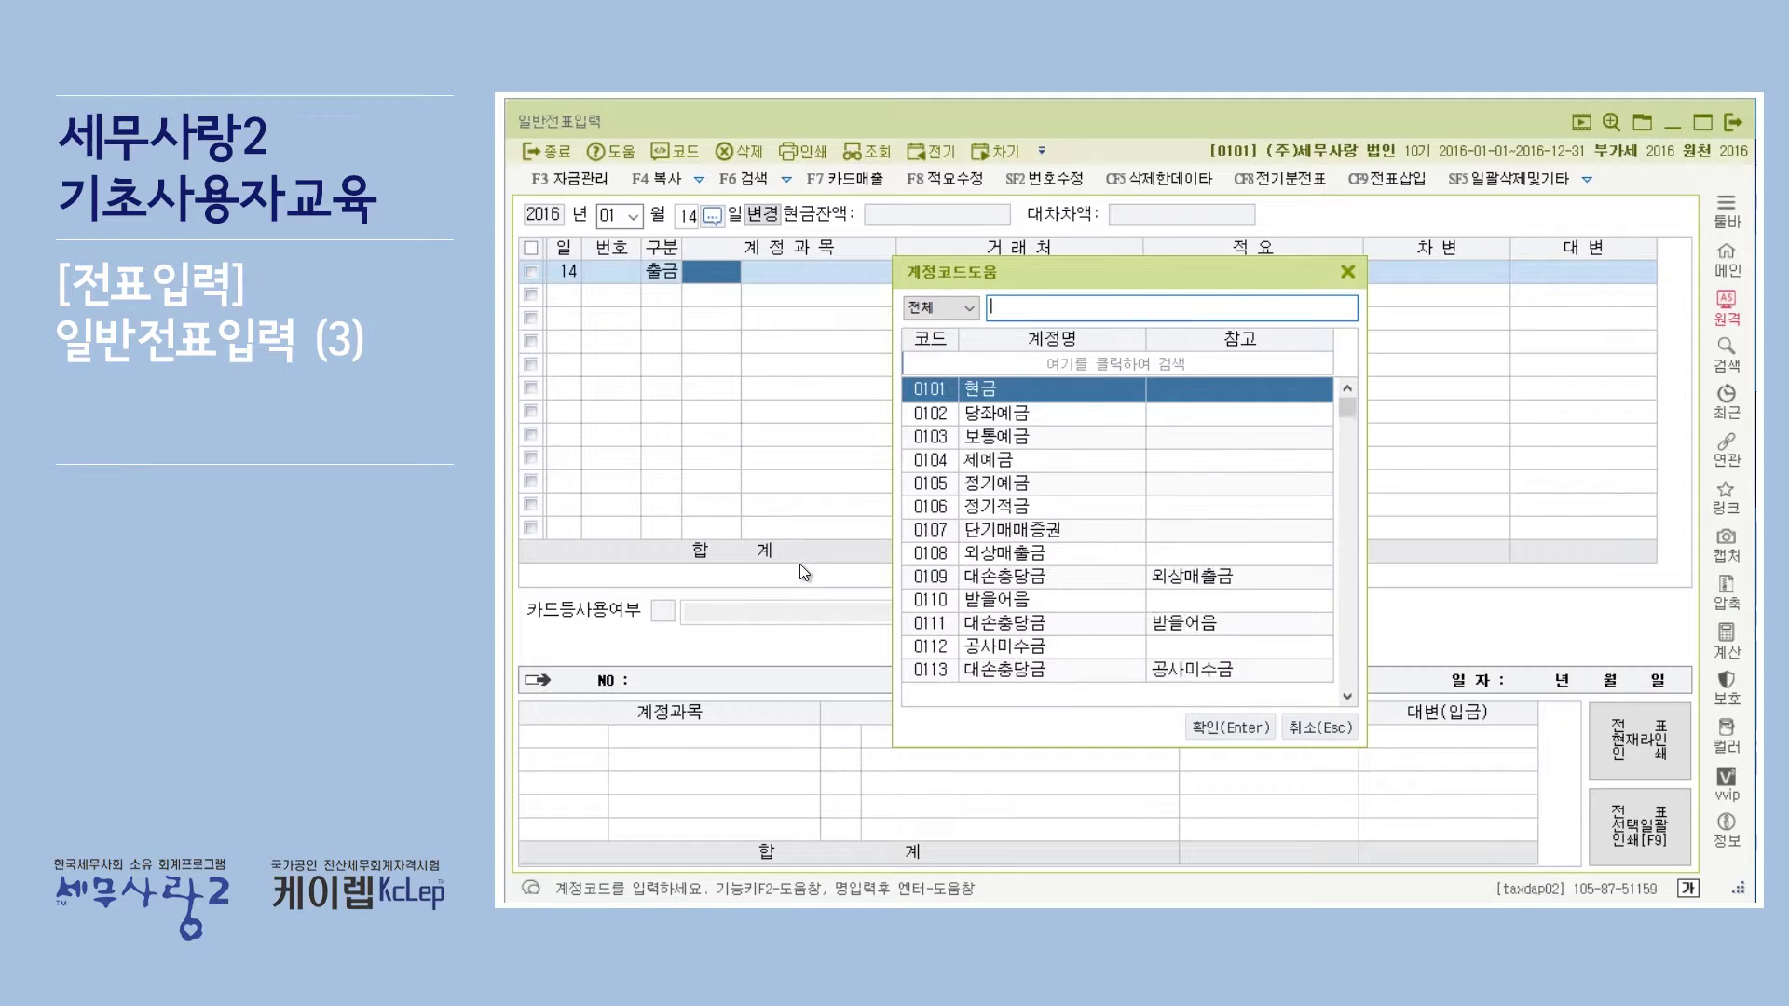
{"action": "type", "text": "리"}
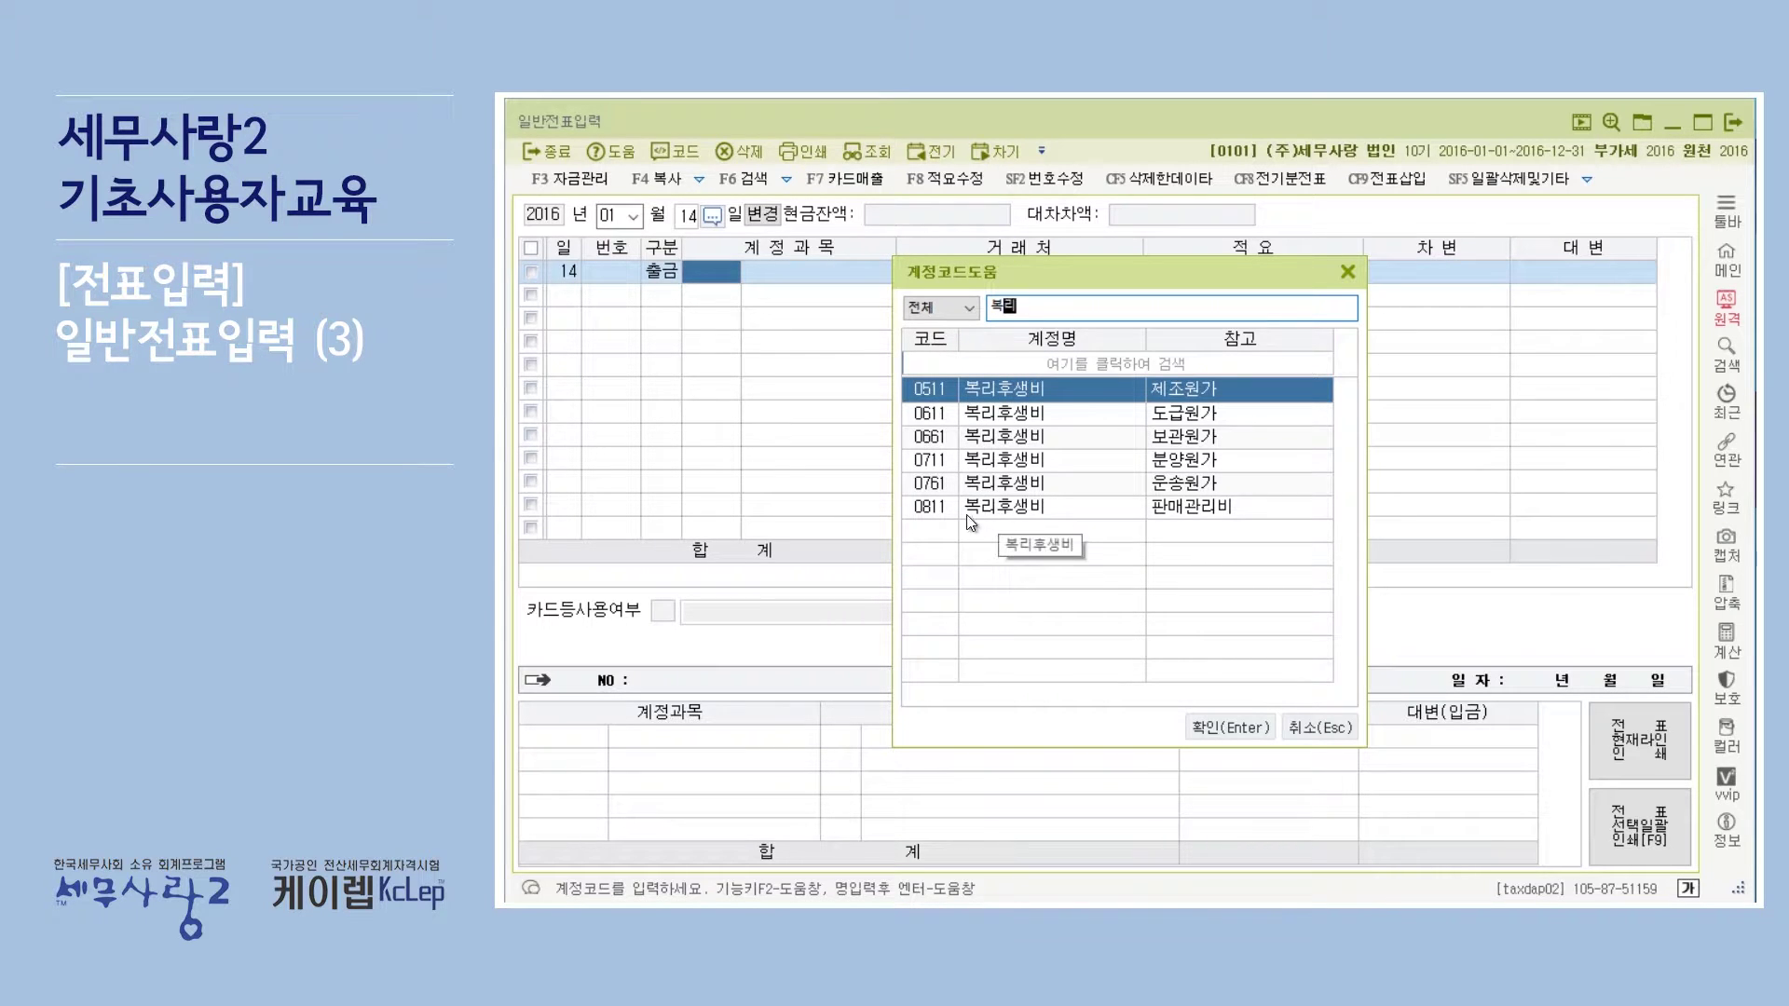
{"action": "left_click", "coordinate": [1071, 509]}
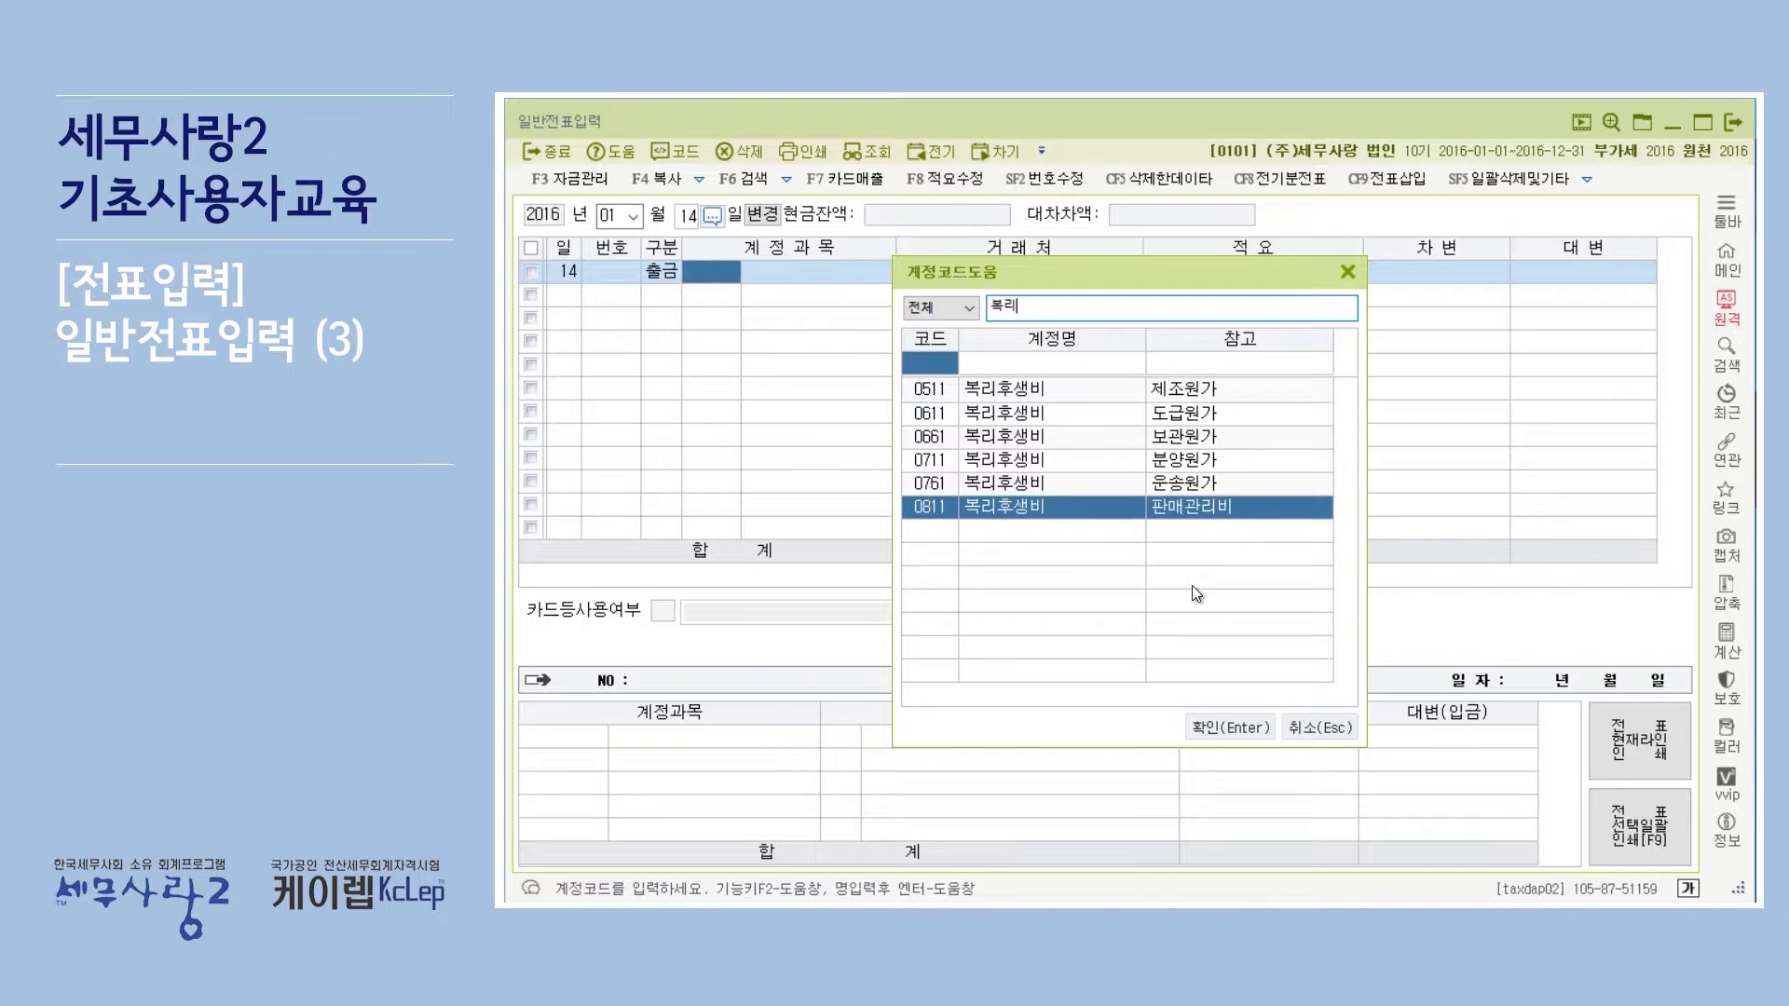
{"action": "left_click", "coordinate": [1244, 729]}
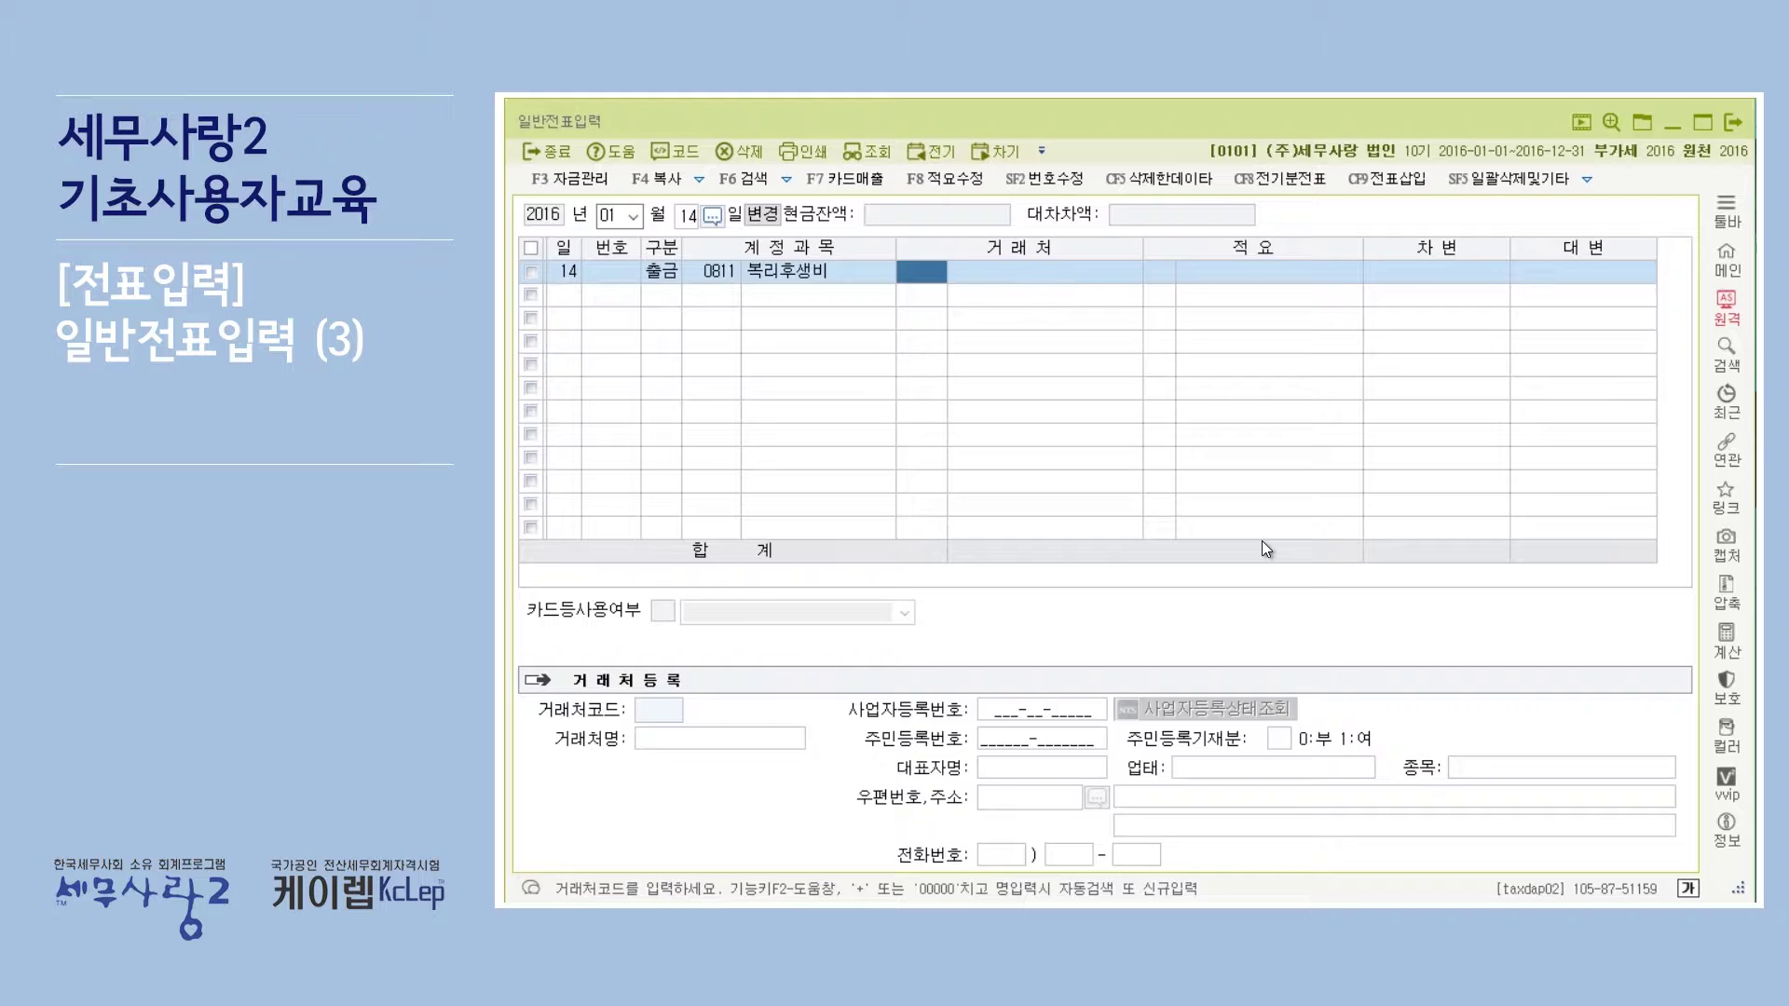
Enter 강남슈퍼 as the withdrawal line's trading partner without a code and 영업부 커피 as its description.
{"action": "key", "text": "Return"}
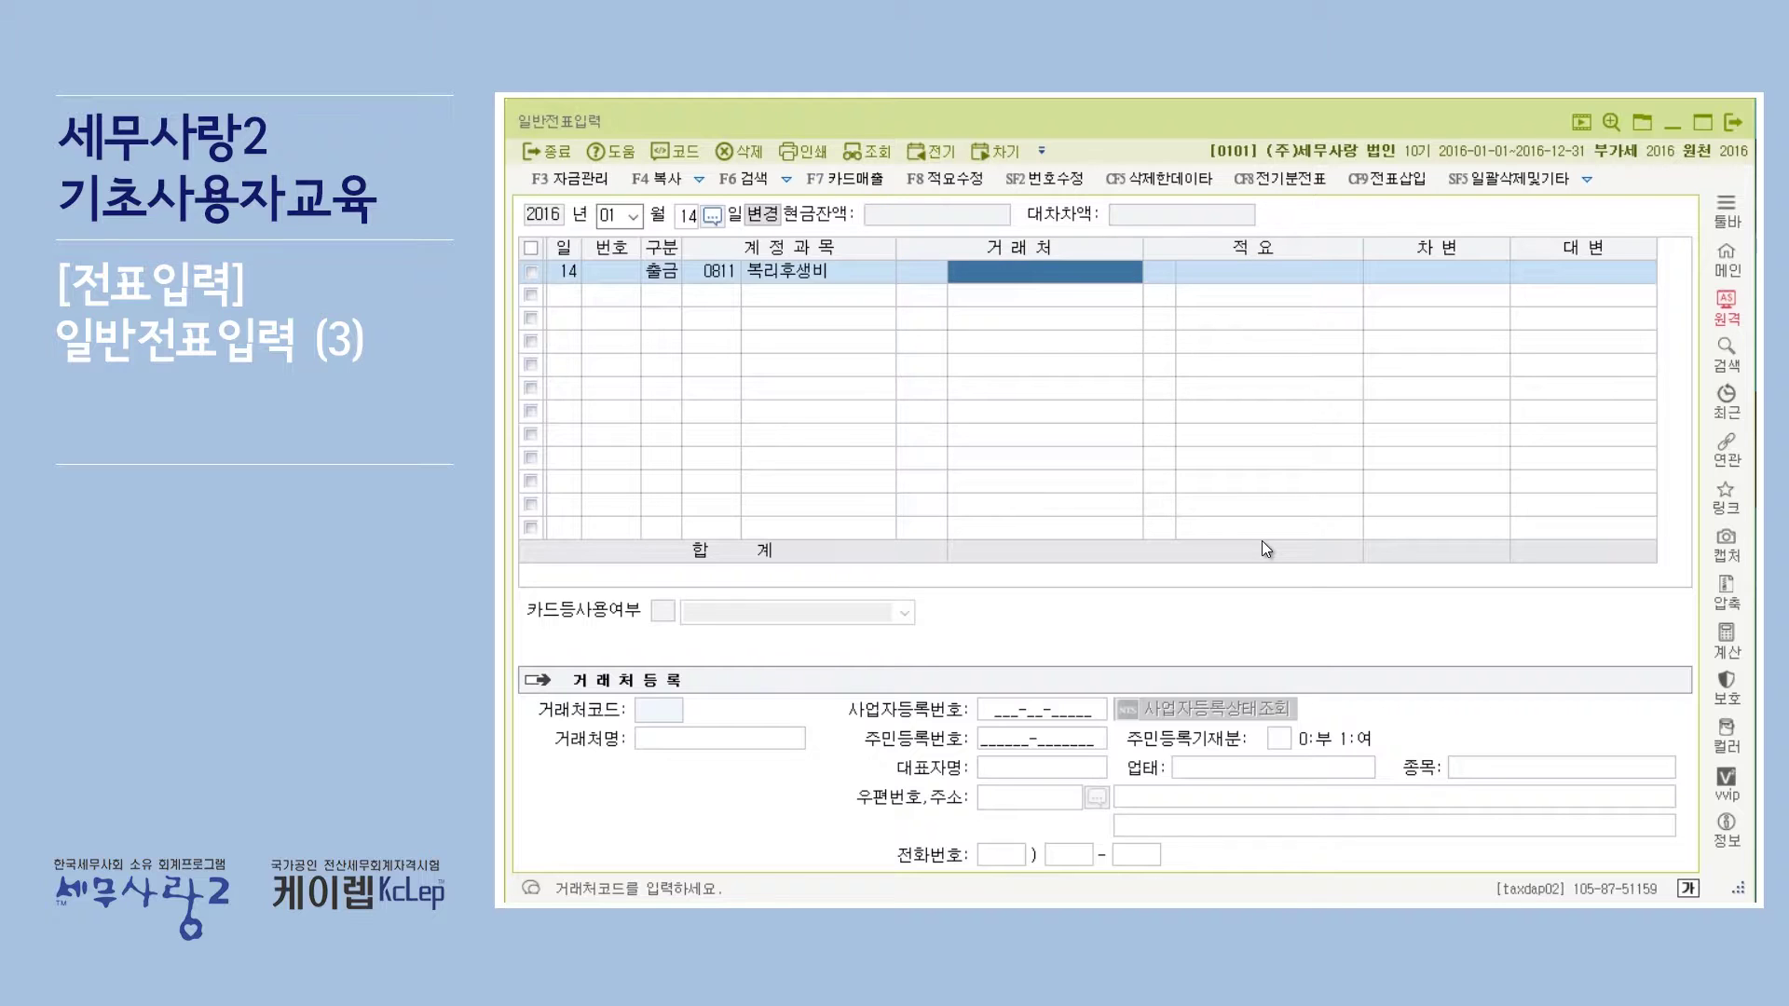
{"action": "type", "text": "강남슈퍼"}
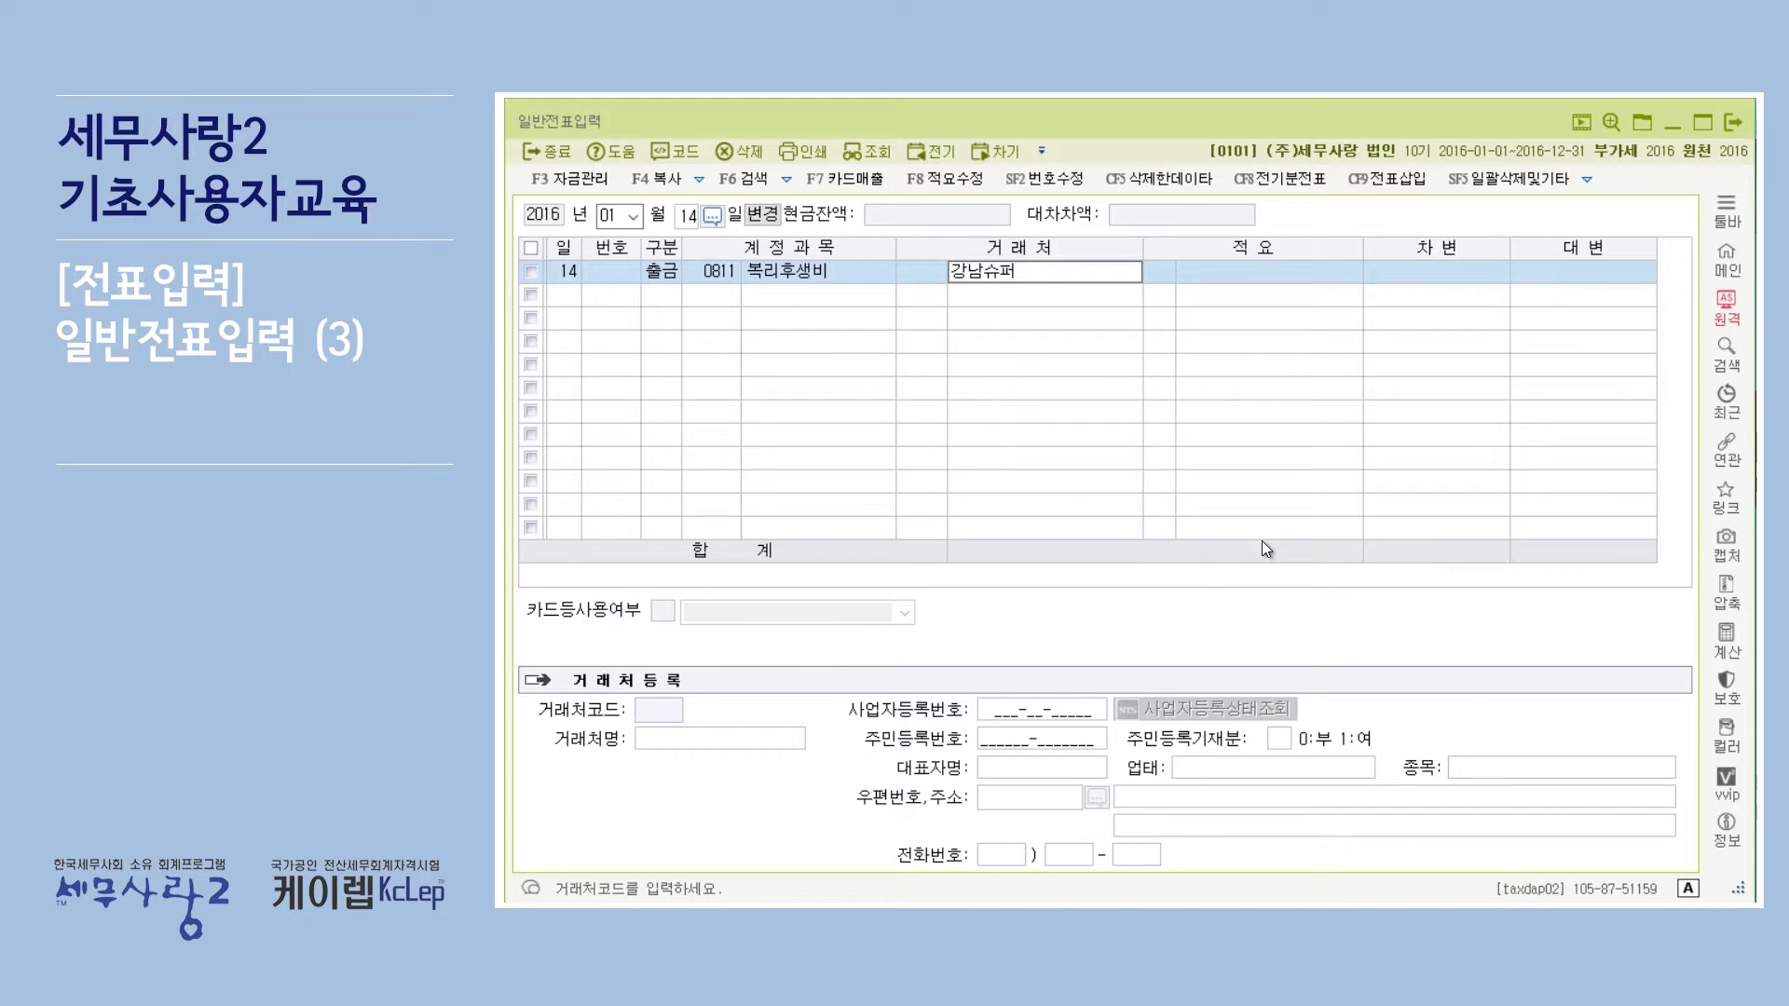
{"action": "key", "text": "Return"}
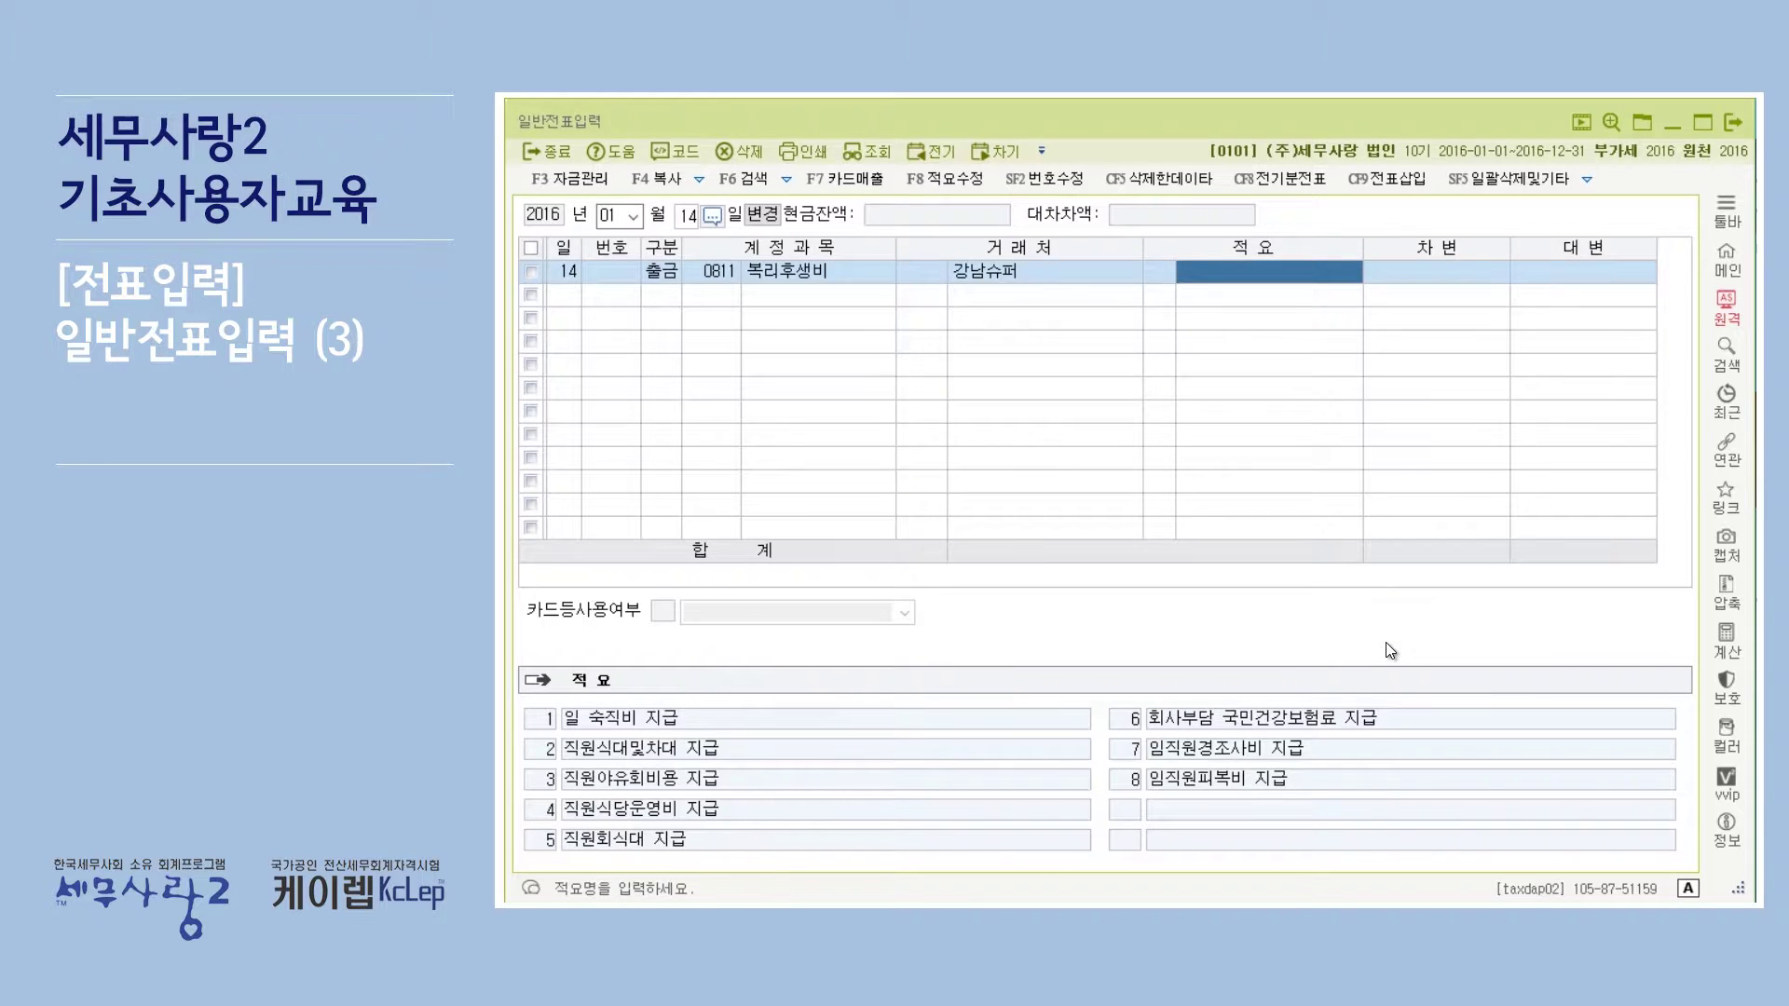
{"action": "key", "text": "Return"}
{"action": "type", "text": "영업부 "}
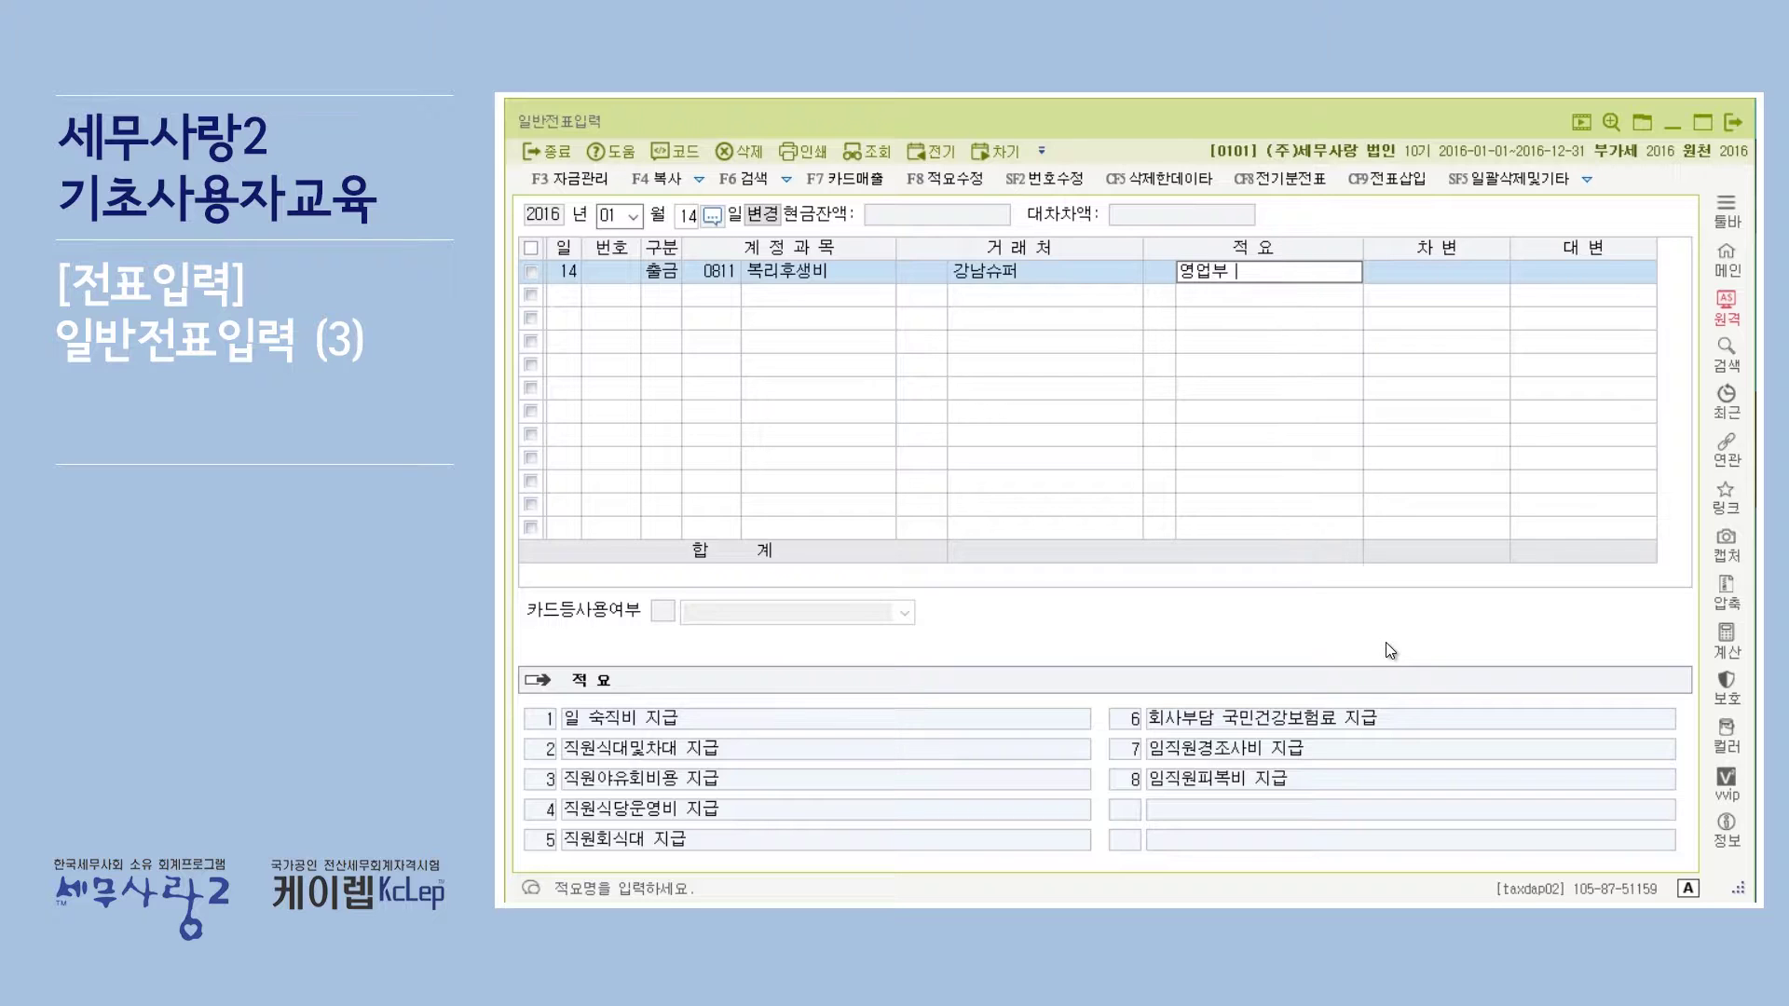
{"action": "type", "text": "피피"}
{"action": "key", "text": "Return"}
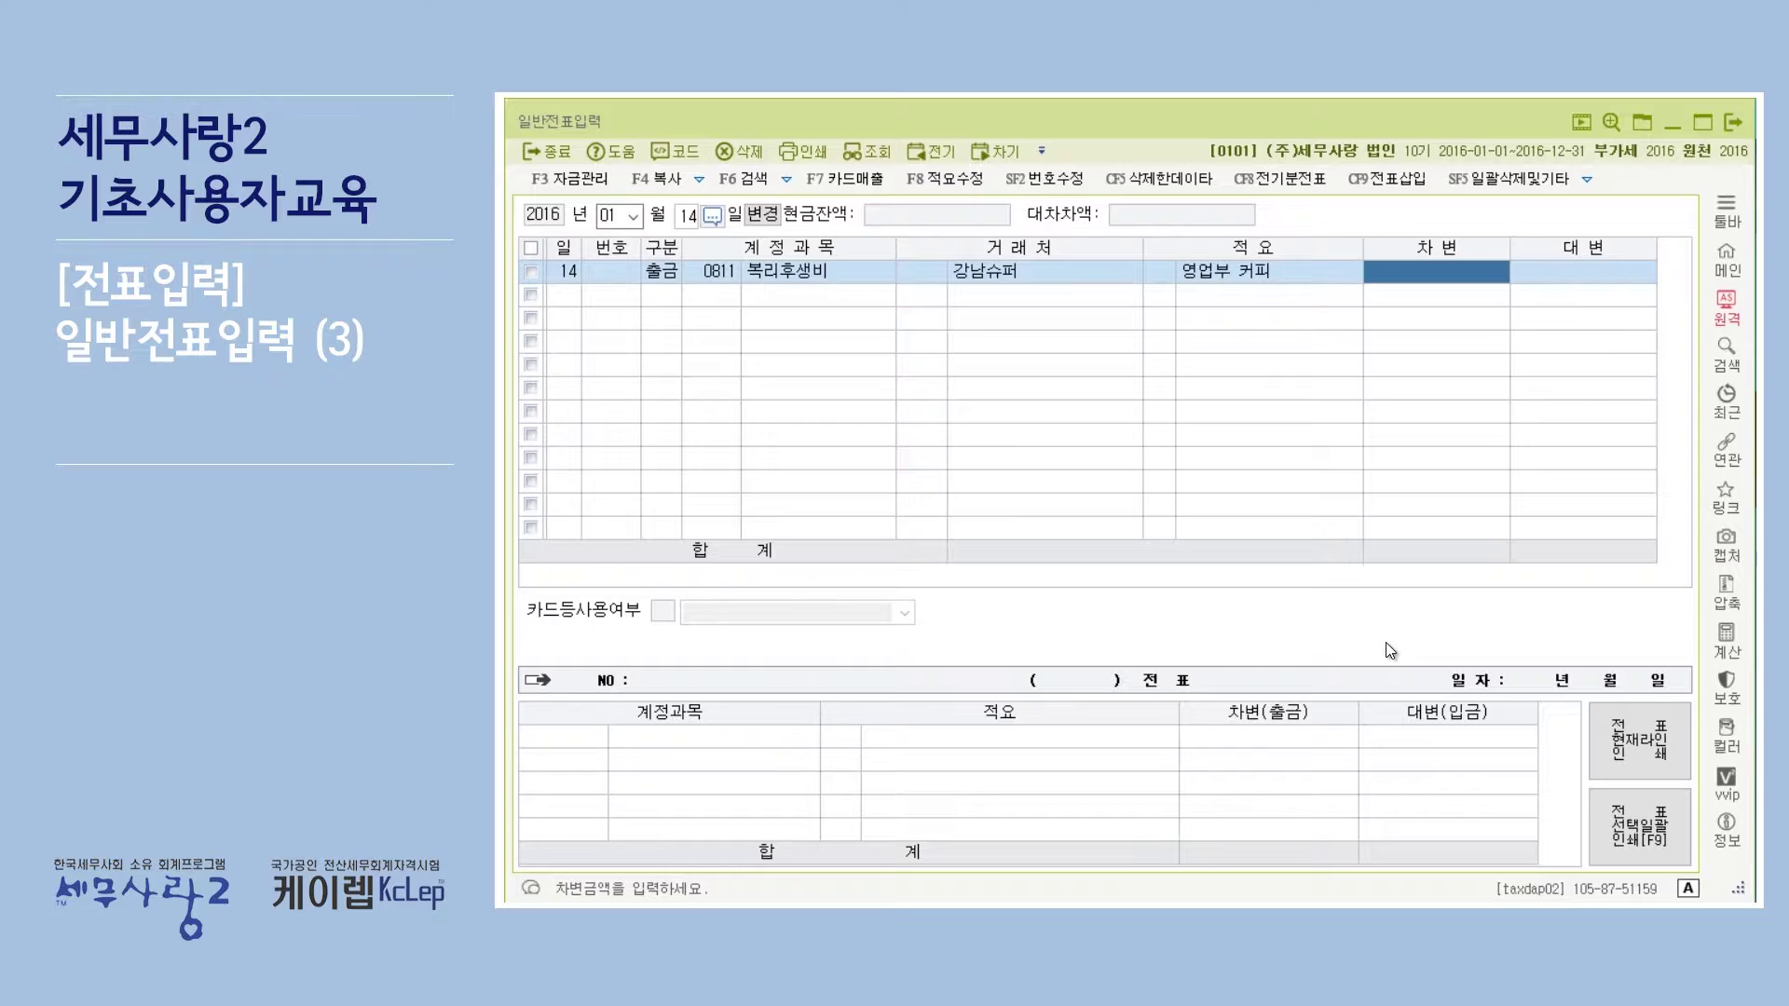
Set the withdrawal line's debit (차변) amount to 30,000 and display the finished voucher's details.
{"action": "type", "text": "30,000"}
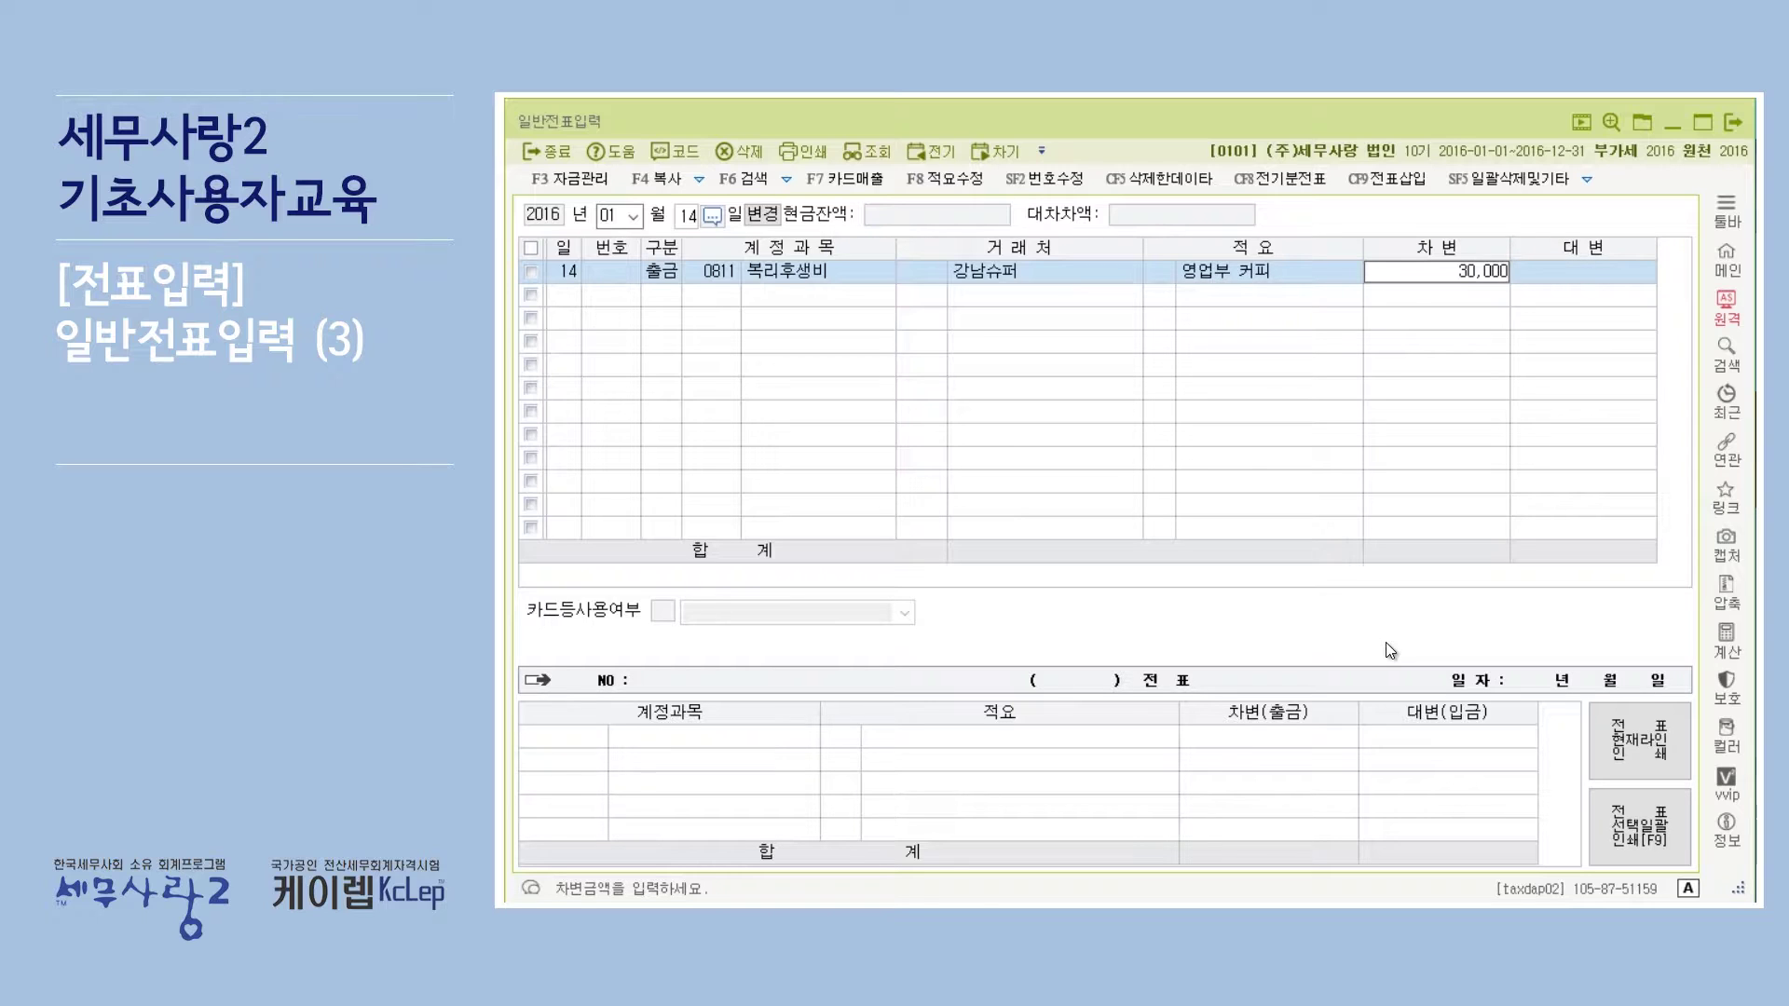
{"action": "key", "text": "Return"}
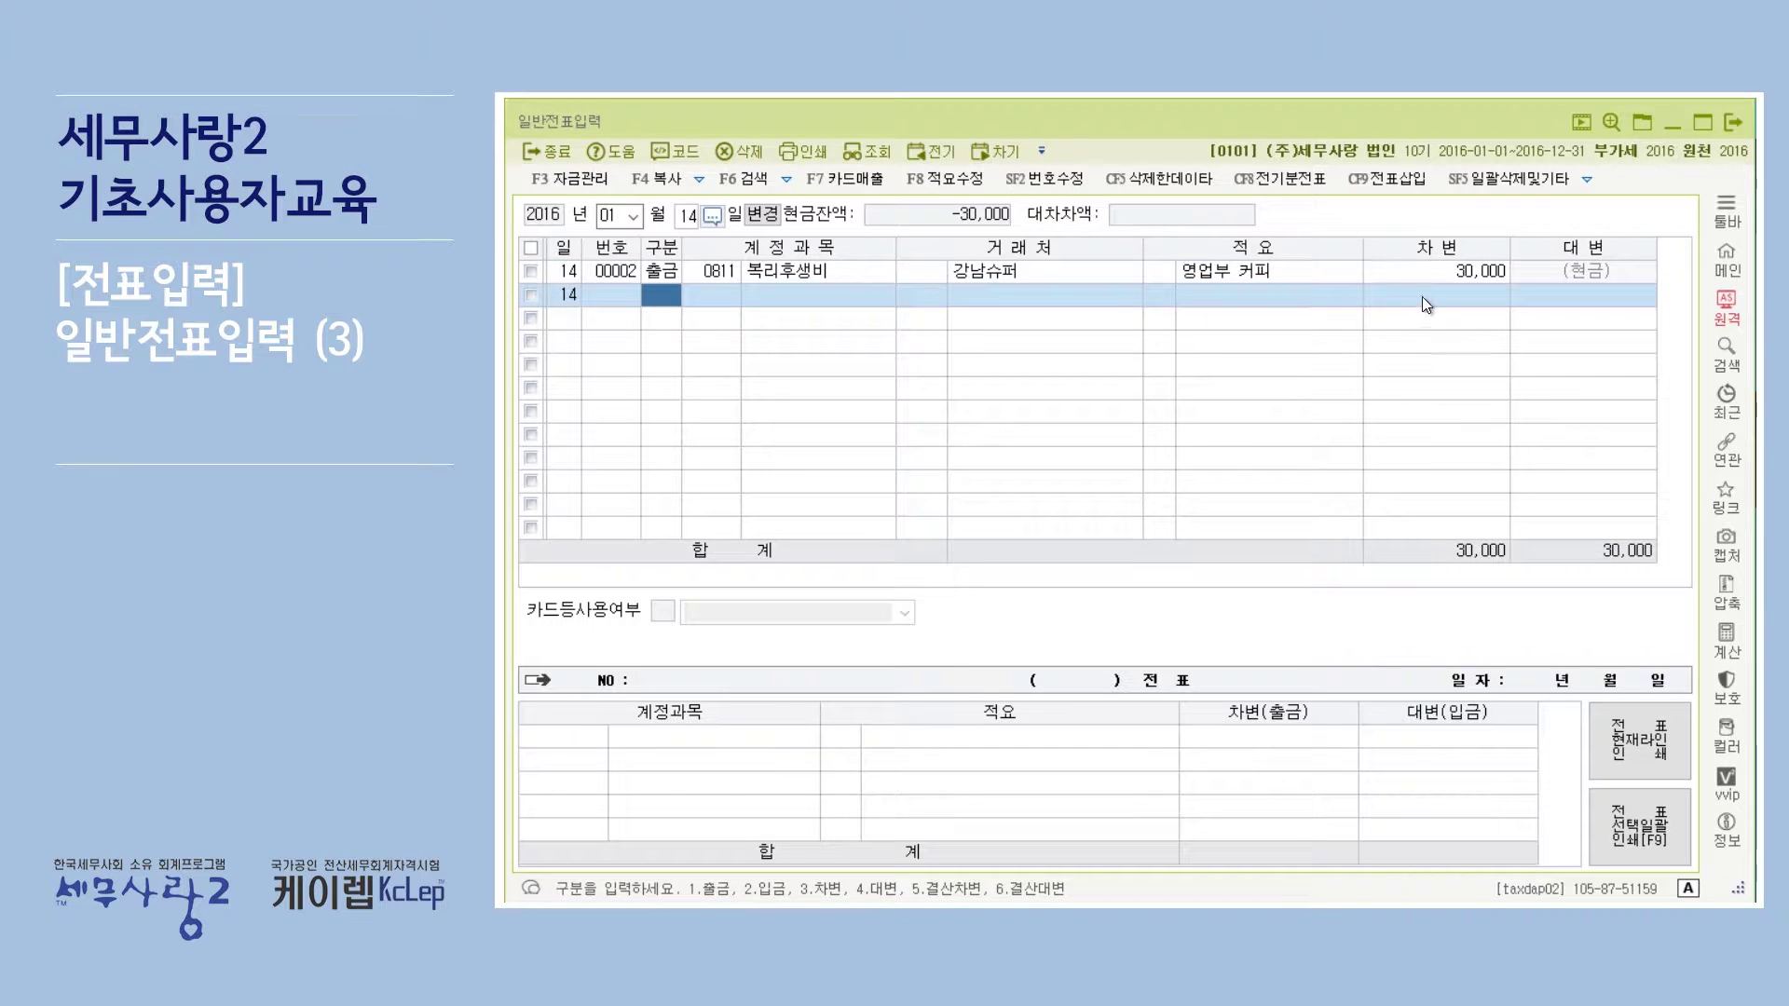
{"action": "left_click", "coordinate": [1420, 270]}
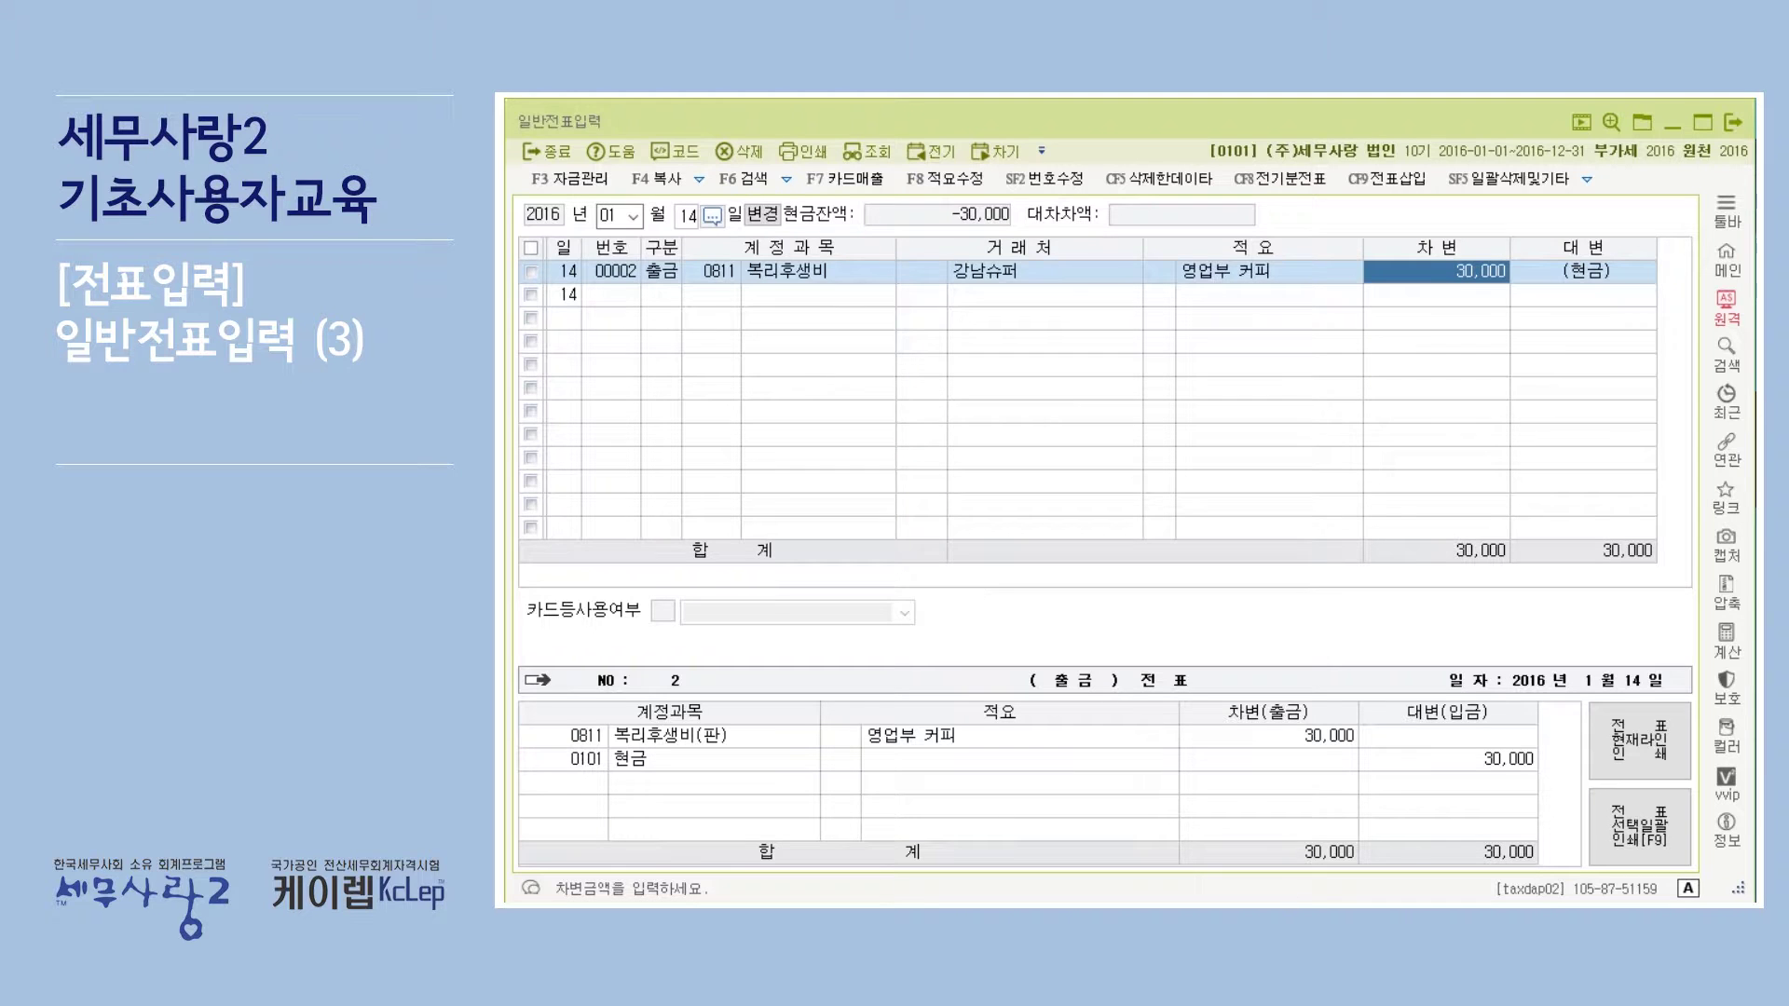
Switch to the exercise PDF in Acrobat Reader and read transfer transaction problem 3) with its credit card slip.
{"action": "key", "text": "alt+Tab"}
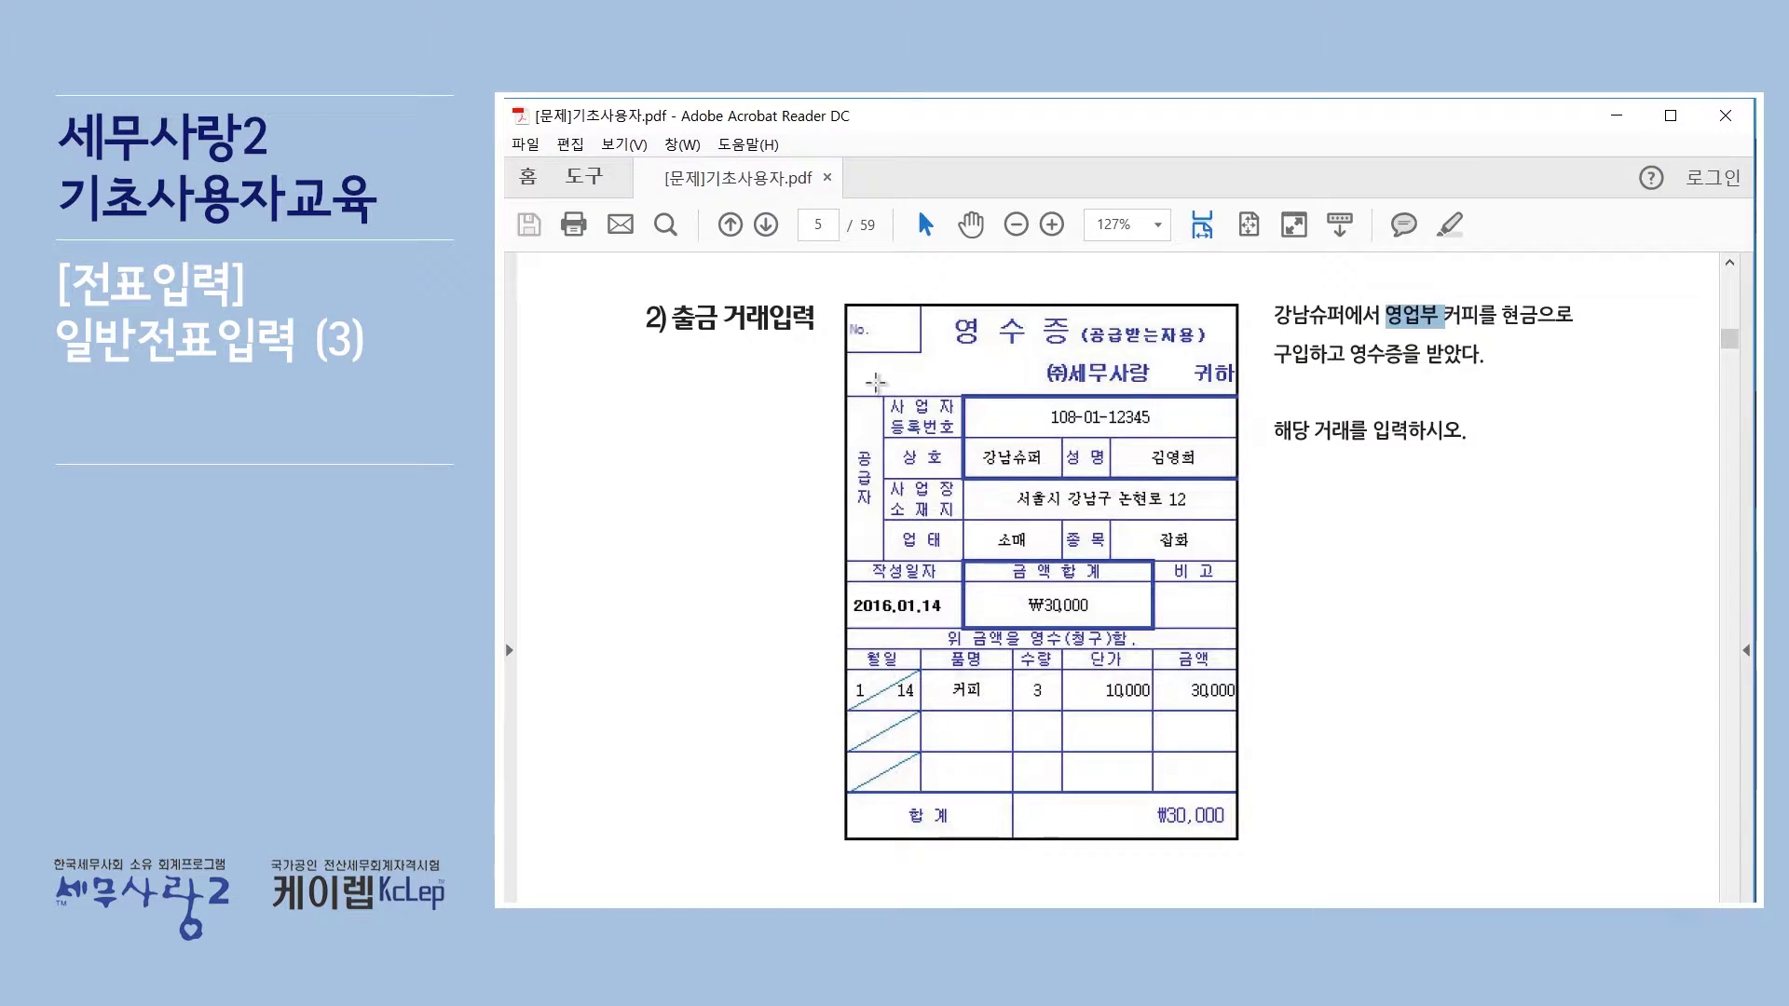
{"action": "scroll", "coordinate": [815, 354], "scroll_direction": "down", "scroll_amount": 5}
{"action": "scroll", "coordinate": [811, 517], "scroll_direction": "down", "scroll_amount": 10}
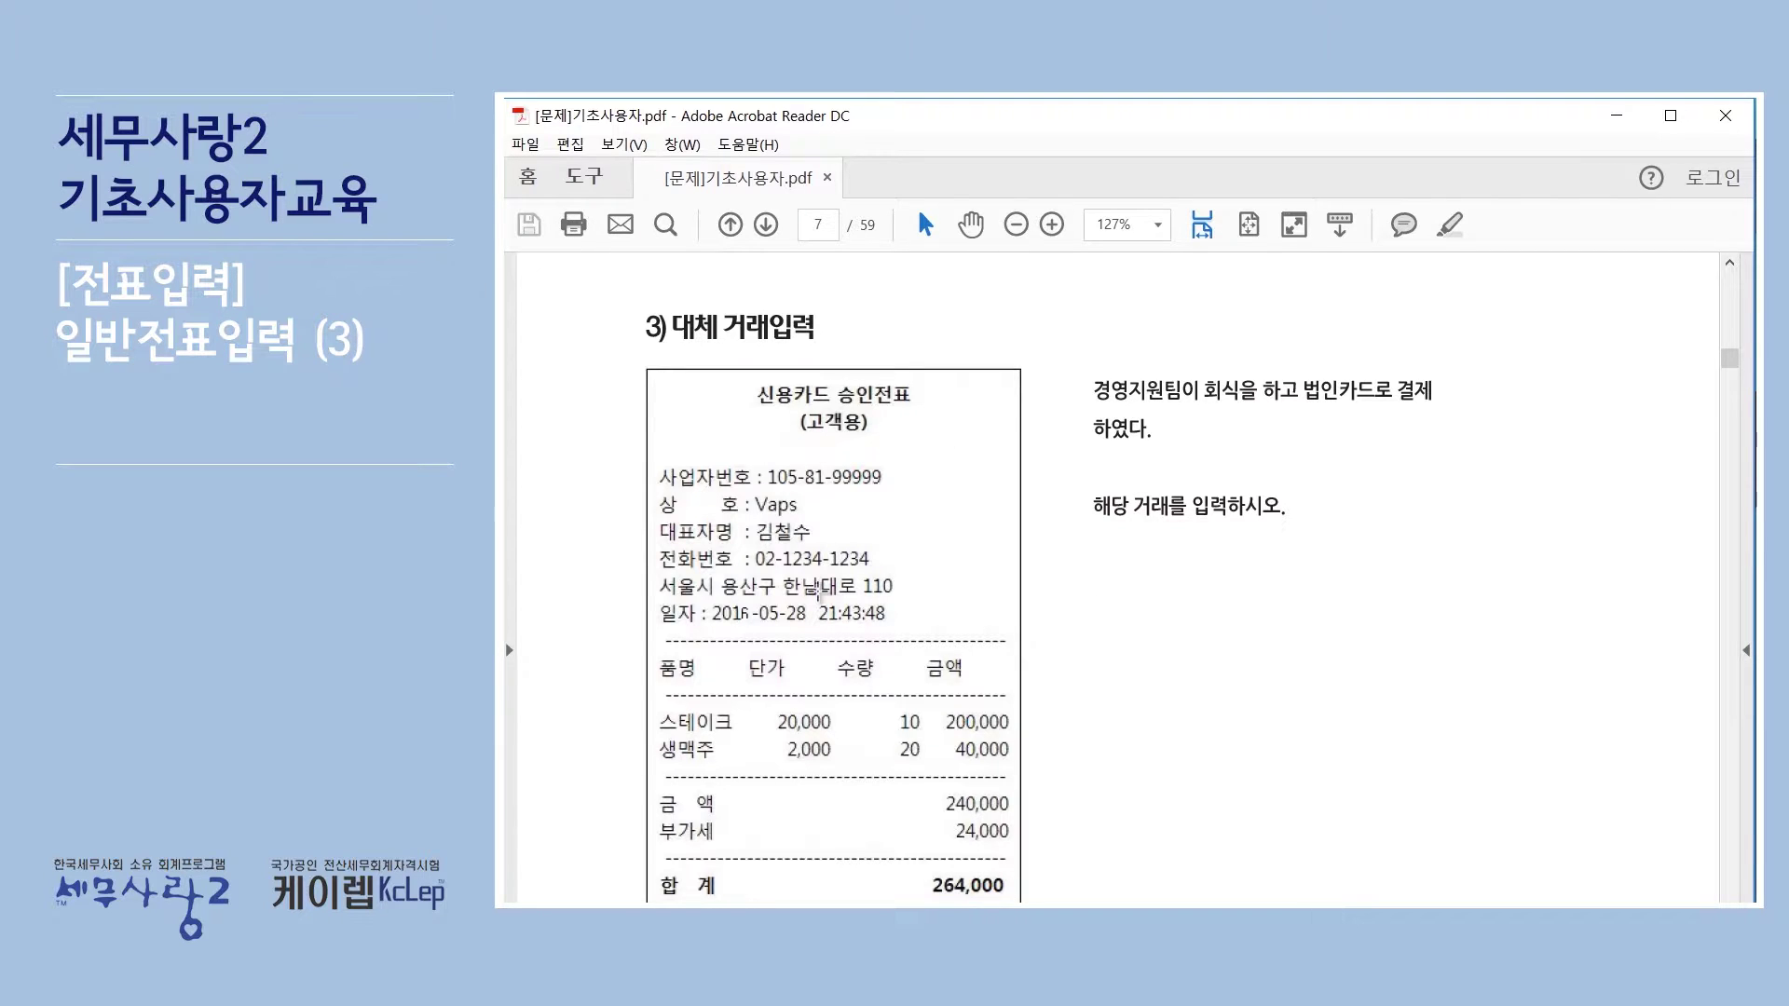
{"action": "scroll", "coordinate": [898, 547], "scroll_direction": "down", "scroll_amount": 1}
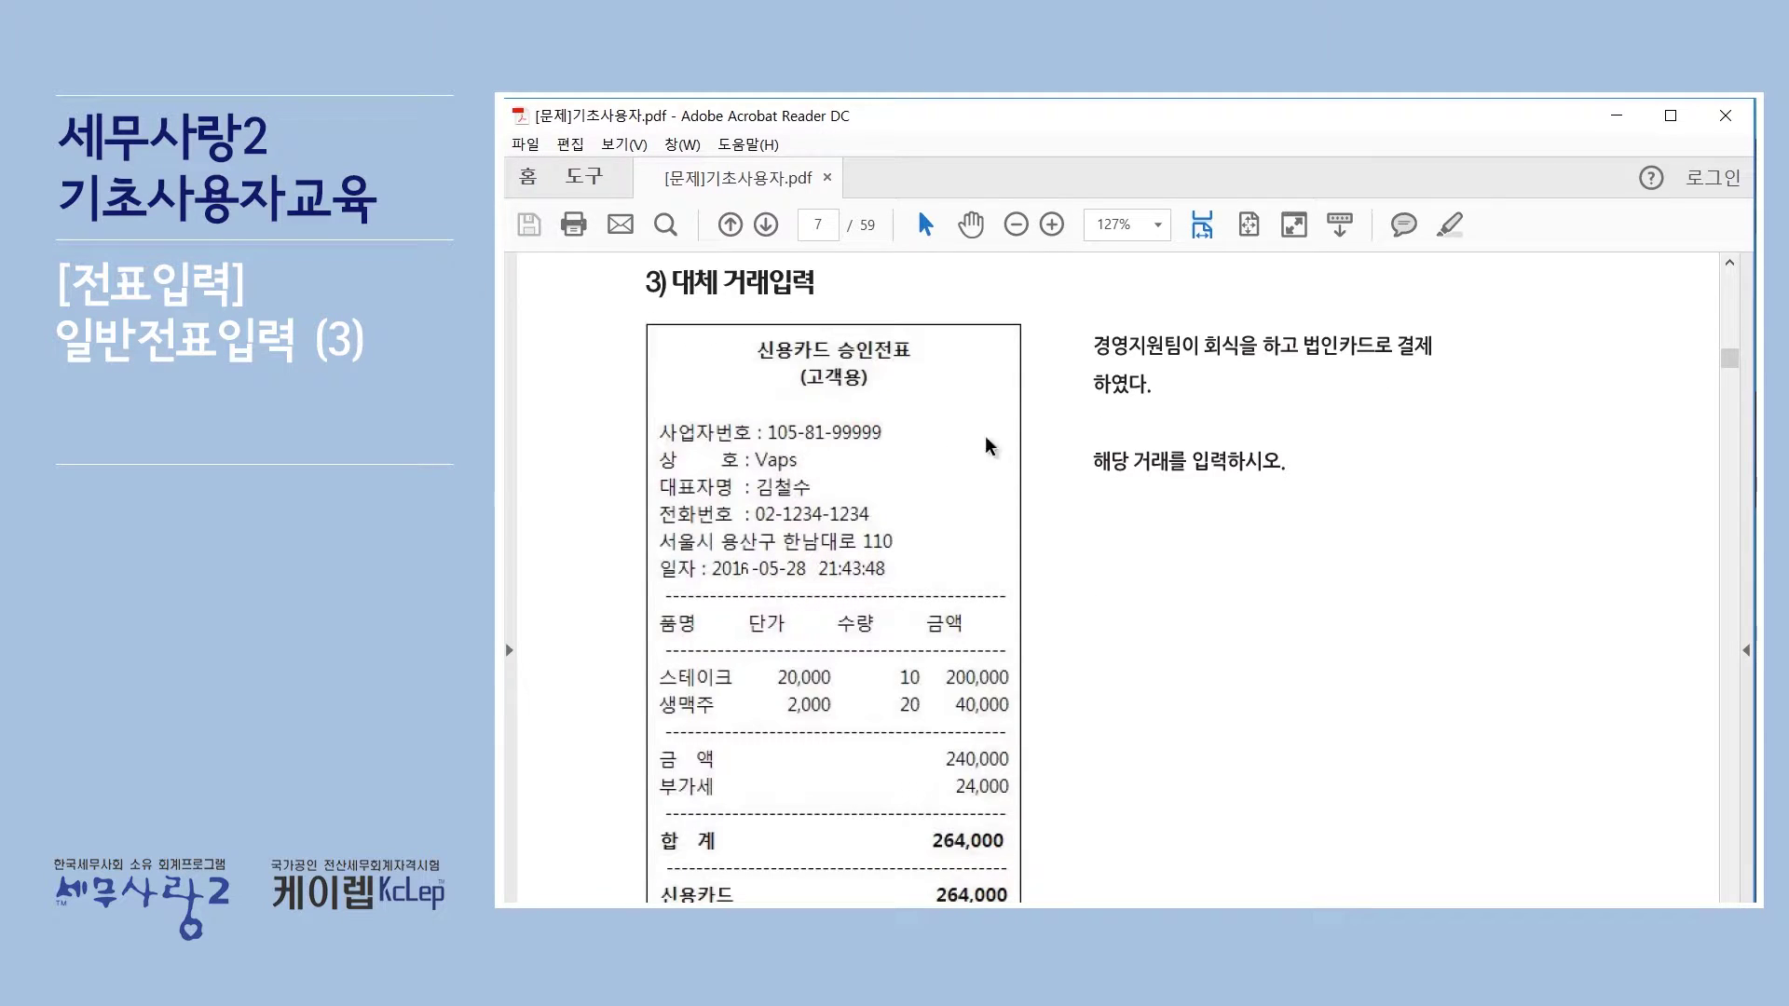
{"action": "scroll", "coordinate": [916, 697], "scroll_direction": "down", "scroll_amount": 1}
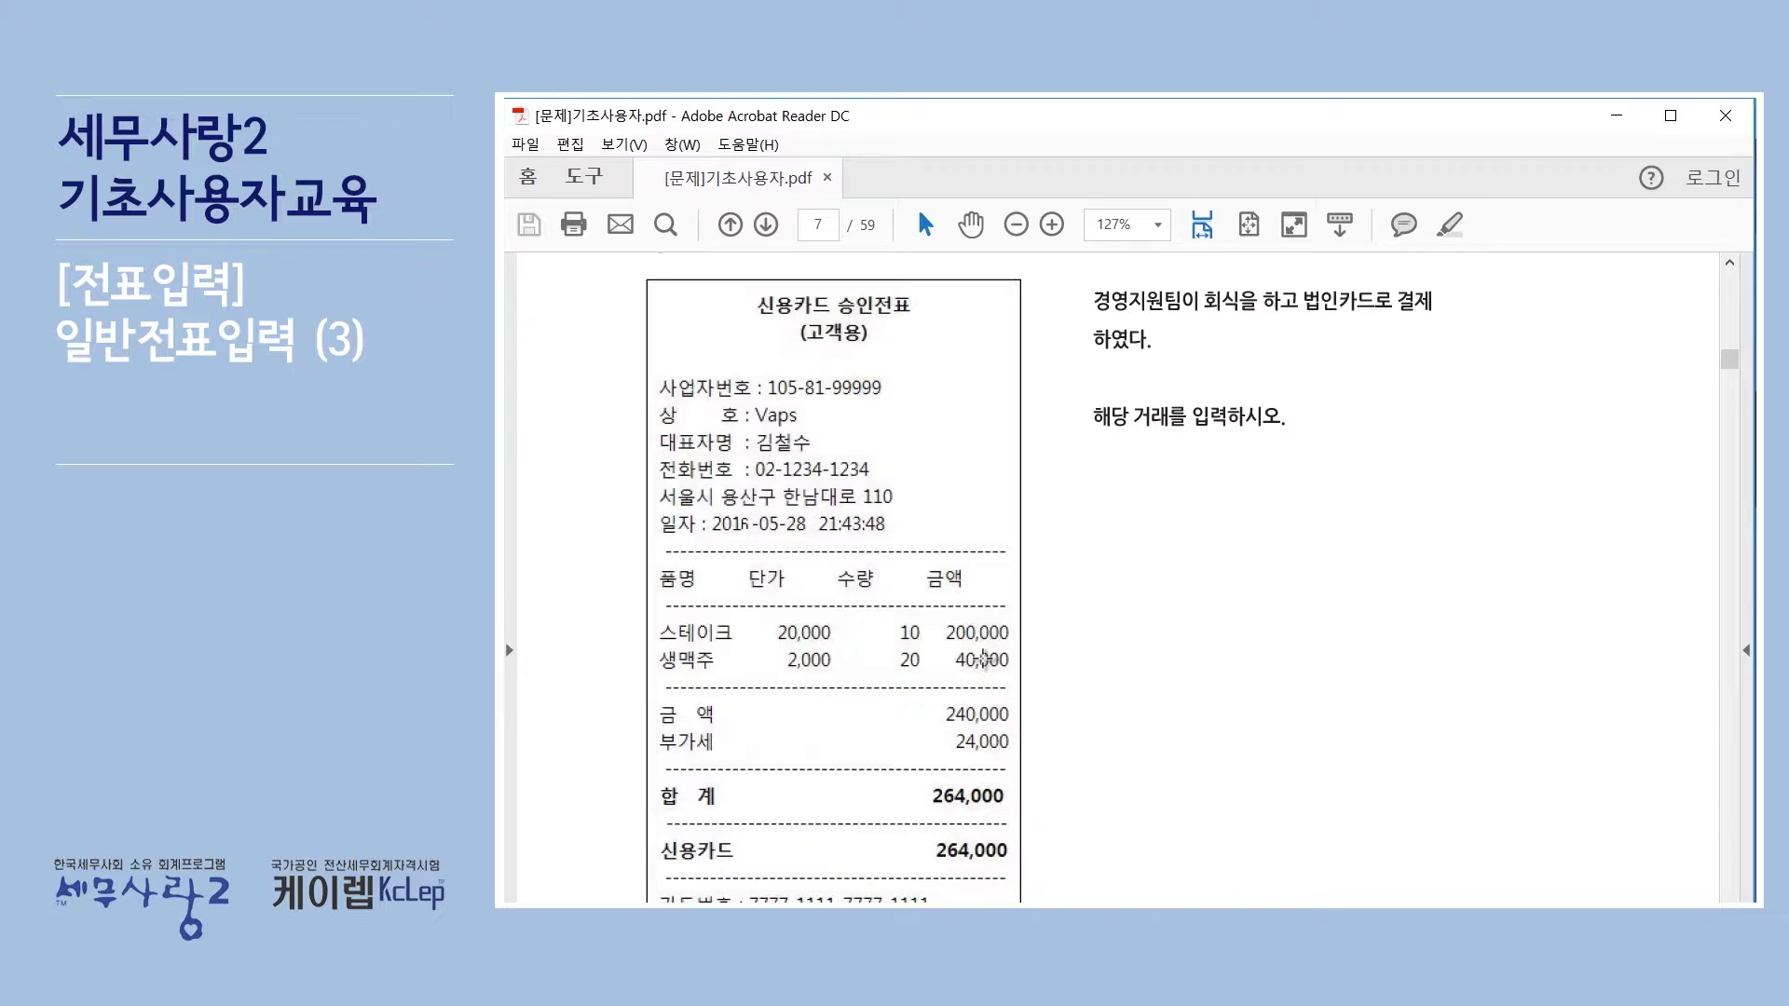
{"action": "scroll", "coordinate": [1121, 720], "scroll_direction": "down", "scroll_amount": 2}
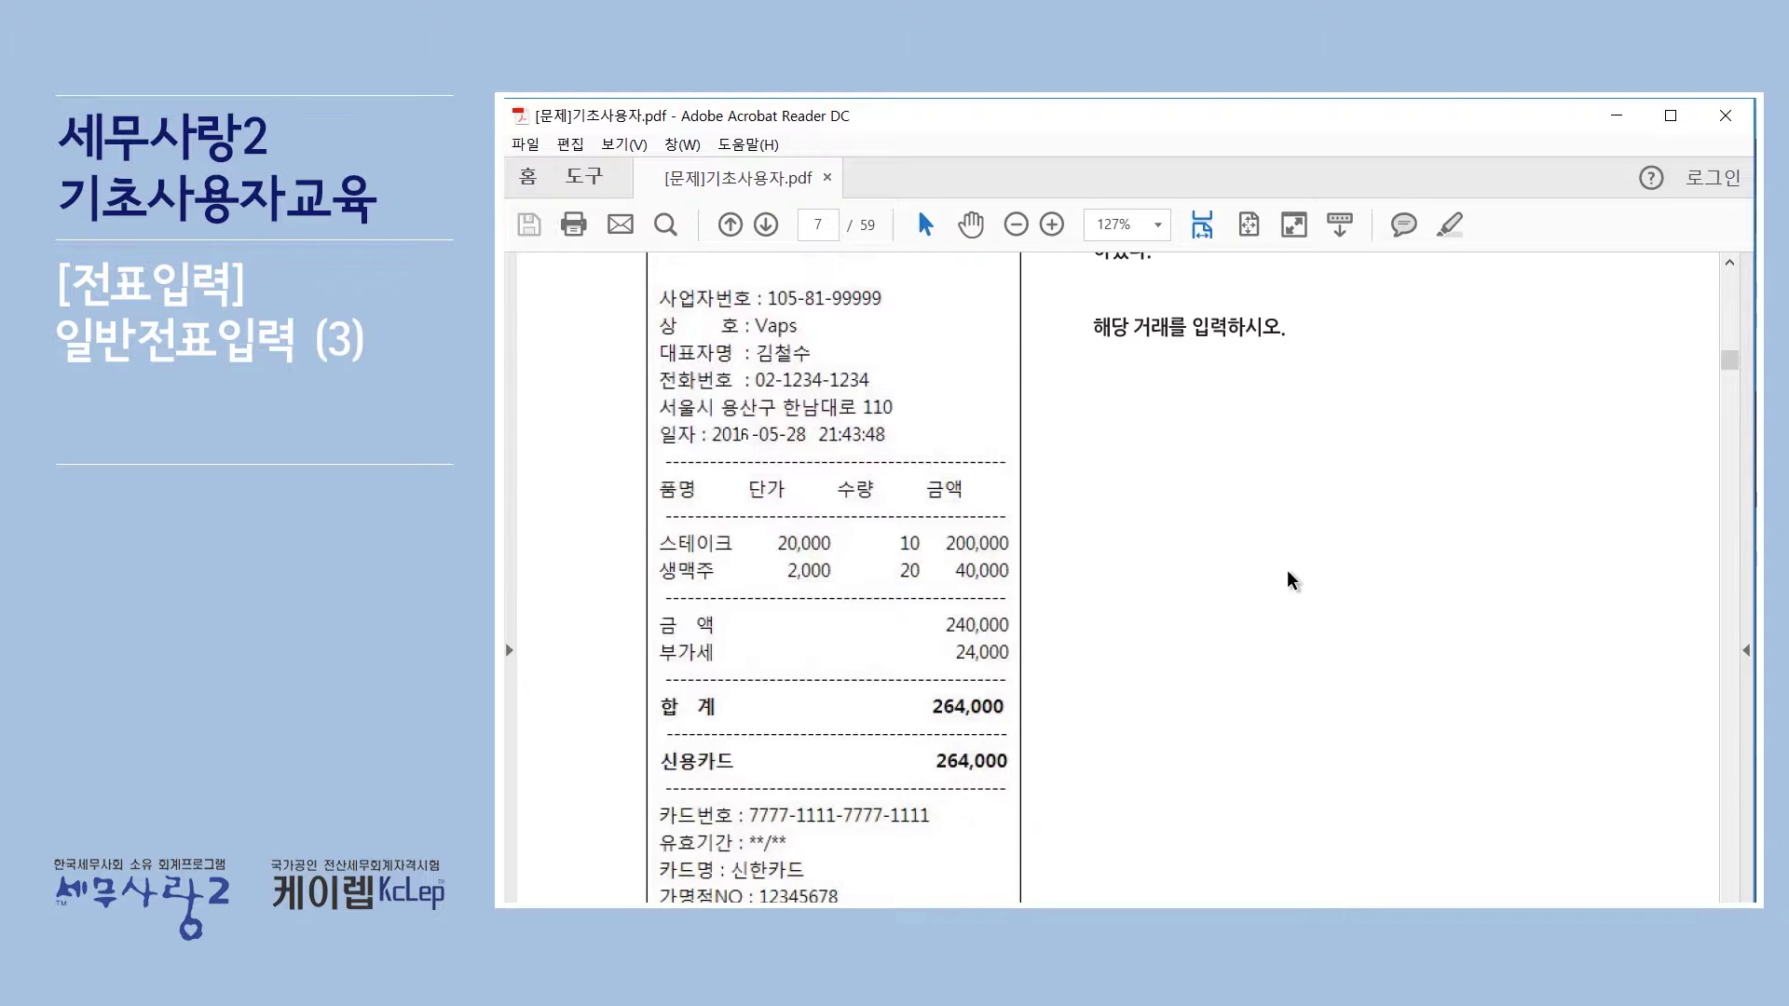
{"action": "scroll", "coordinate": [1290, 579], "scroll_direction": "up", "scroll_amount": 3}
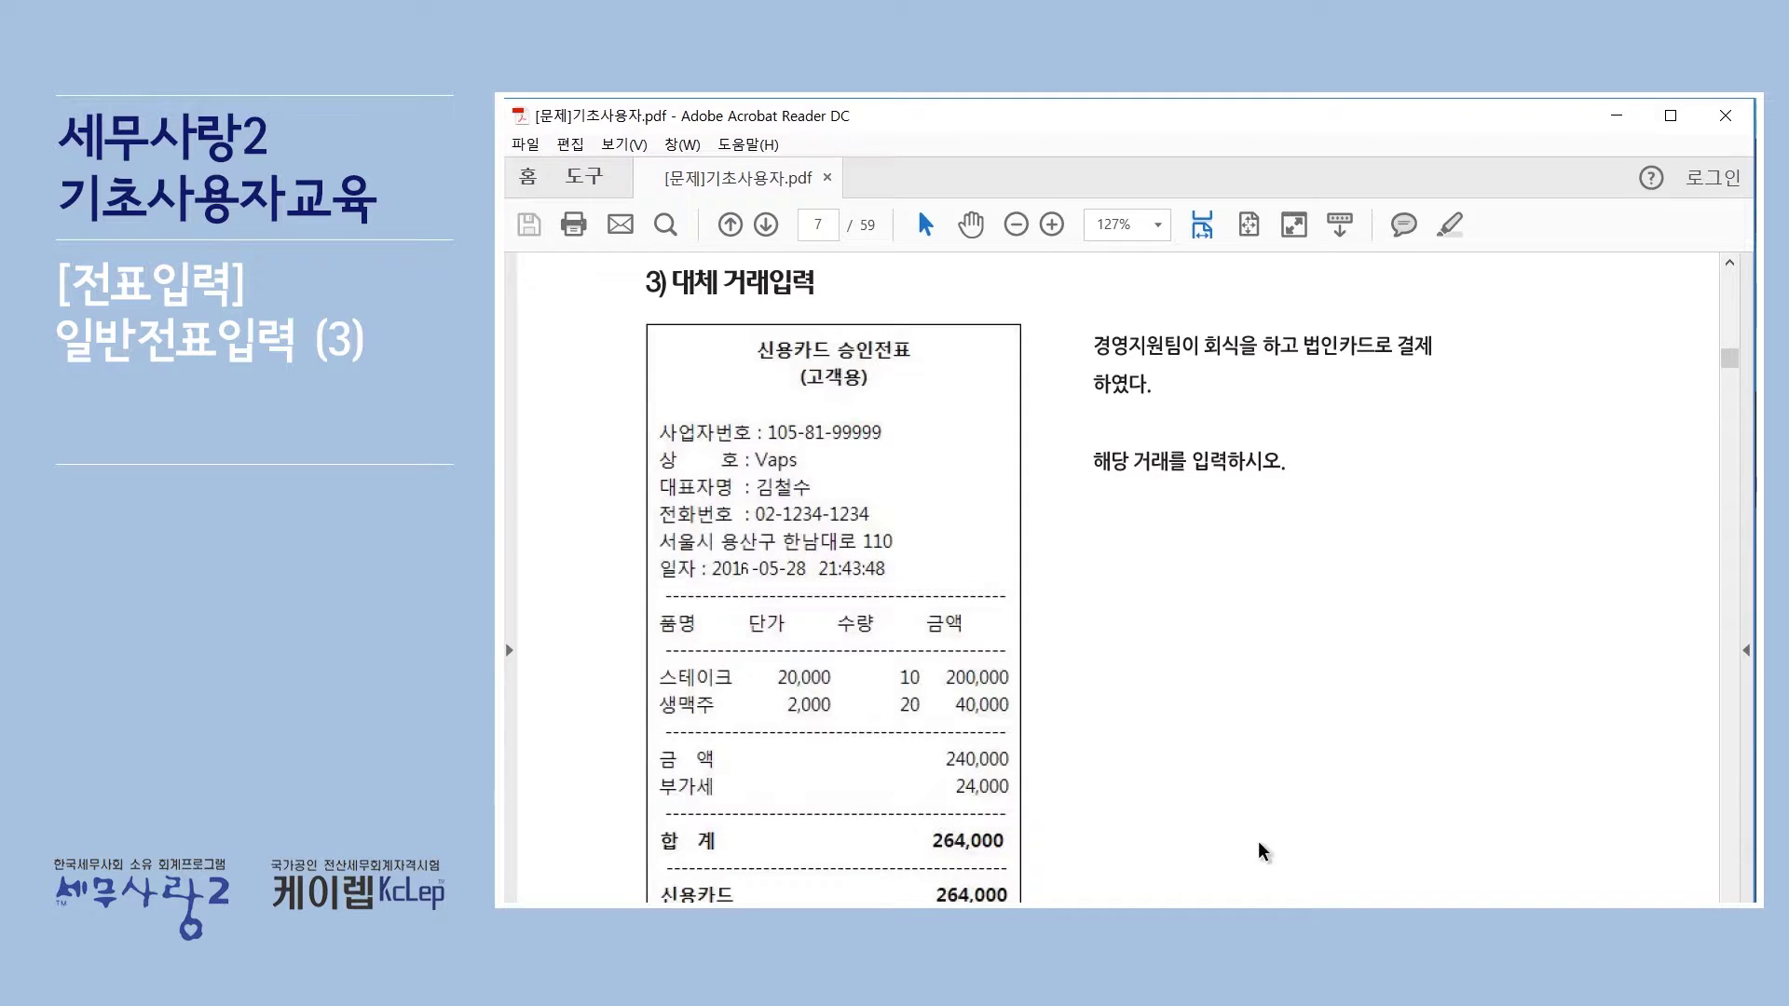
Recheck the transaction date on the credit card slip of problem 3) in the exercise PDF.
{"action": "key", "text": "alt+Tab"}
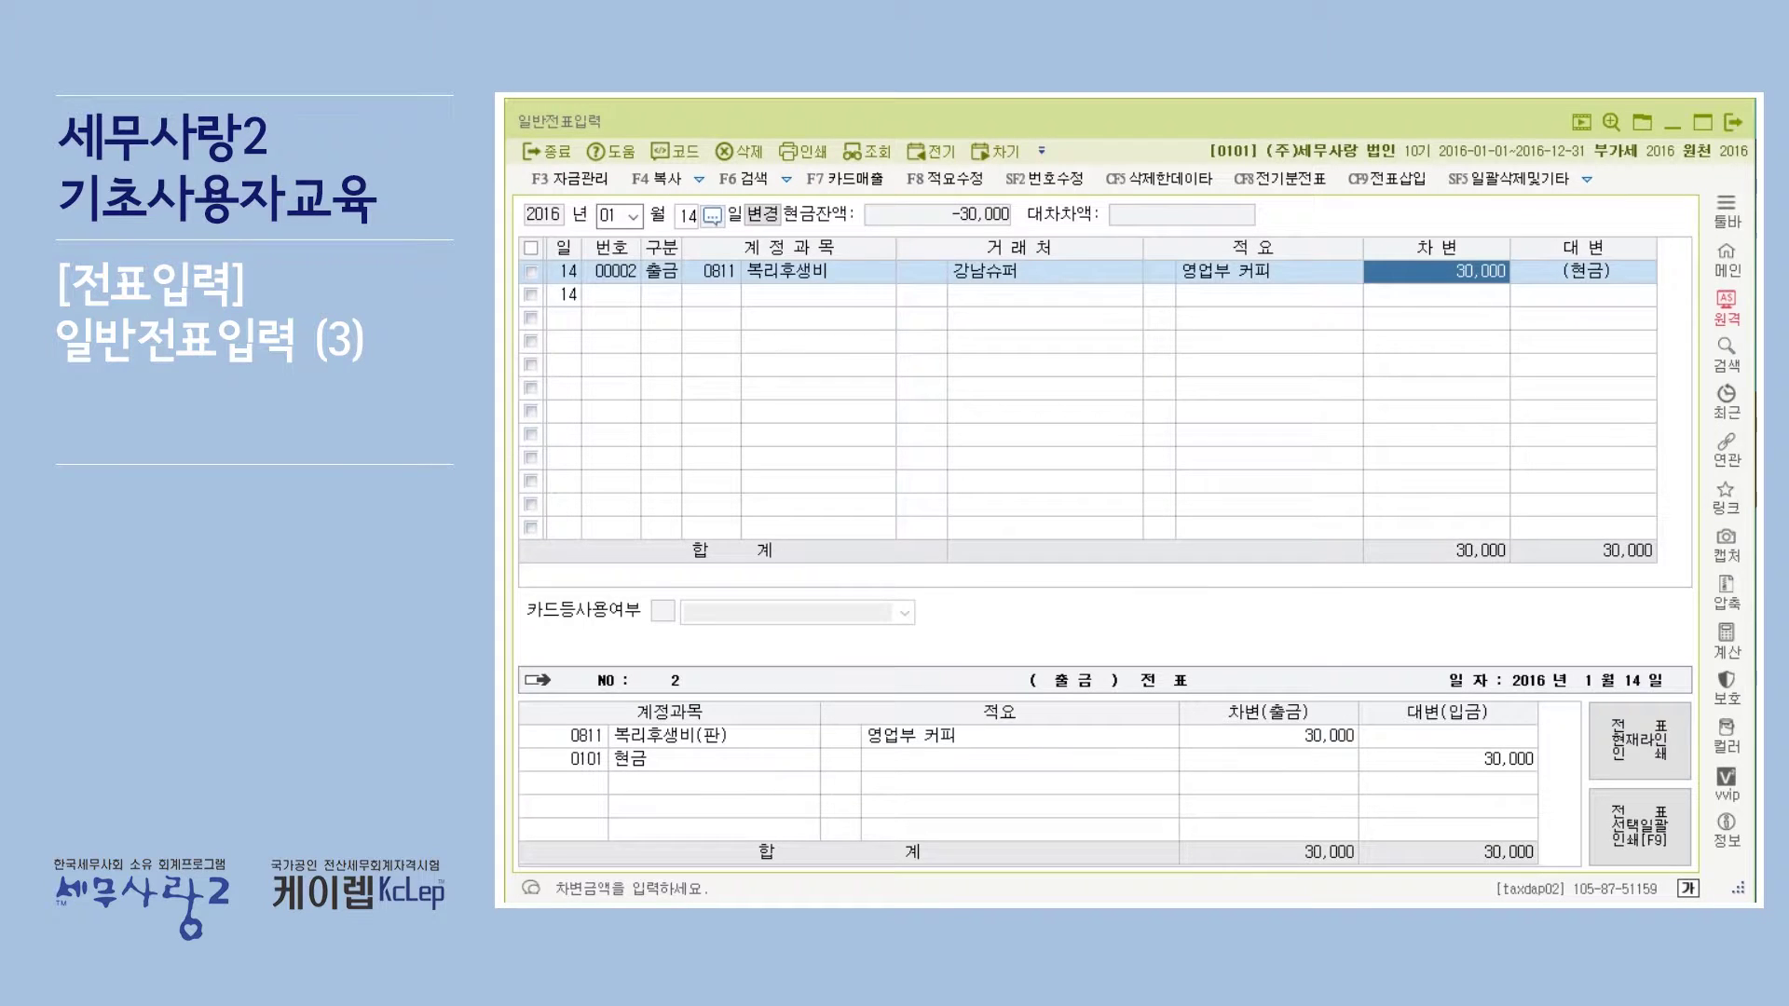
{"action": "key", "text": "alt+Tab"}
{"action": "scroll", "coordinate": [918, 767], "scroll_direction": "down", "scroll_amount": 3}
{"action": "scroll", "coordinate": [918, 760], "scroll_direction": "up", "scroll_amount": 3}
{"action": "scroll", "coordinate": [825, 657], "scroll_direction": "down", "scroll_amount": 4}
{"action": "scroll", "coordinate": [824, 657], "scroll_direction": "up", "scroll_amount": 2}
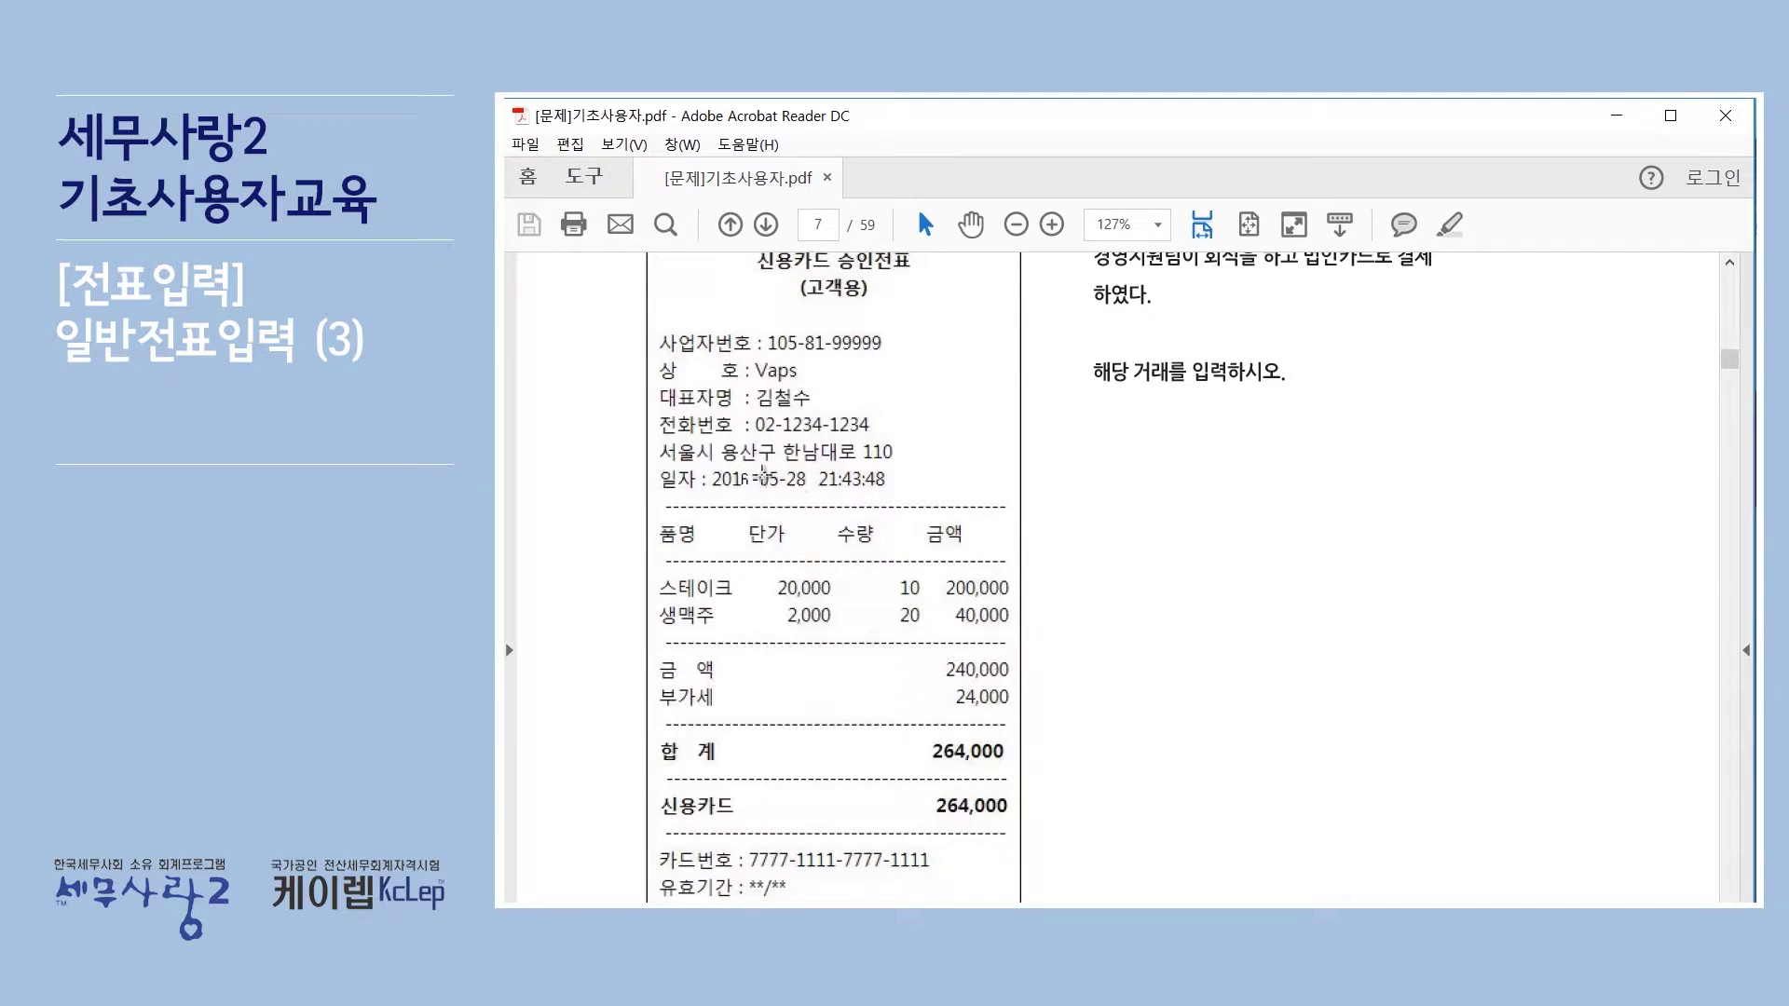
{"action": "left_click", "coordinate": [762, 477]}
{"action": "left_click", "coordinate": [1128, 496]}
{"action": "scroll", "coordinate": [1320, 666], "scroll_direction": "up", "scroll_amount": 2}
Return to the voucher entry window in 세무사랑2 and set the voucher date to month 05, day 28.
{"action": "key", "text": "alt+Tab"}
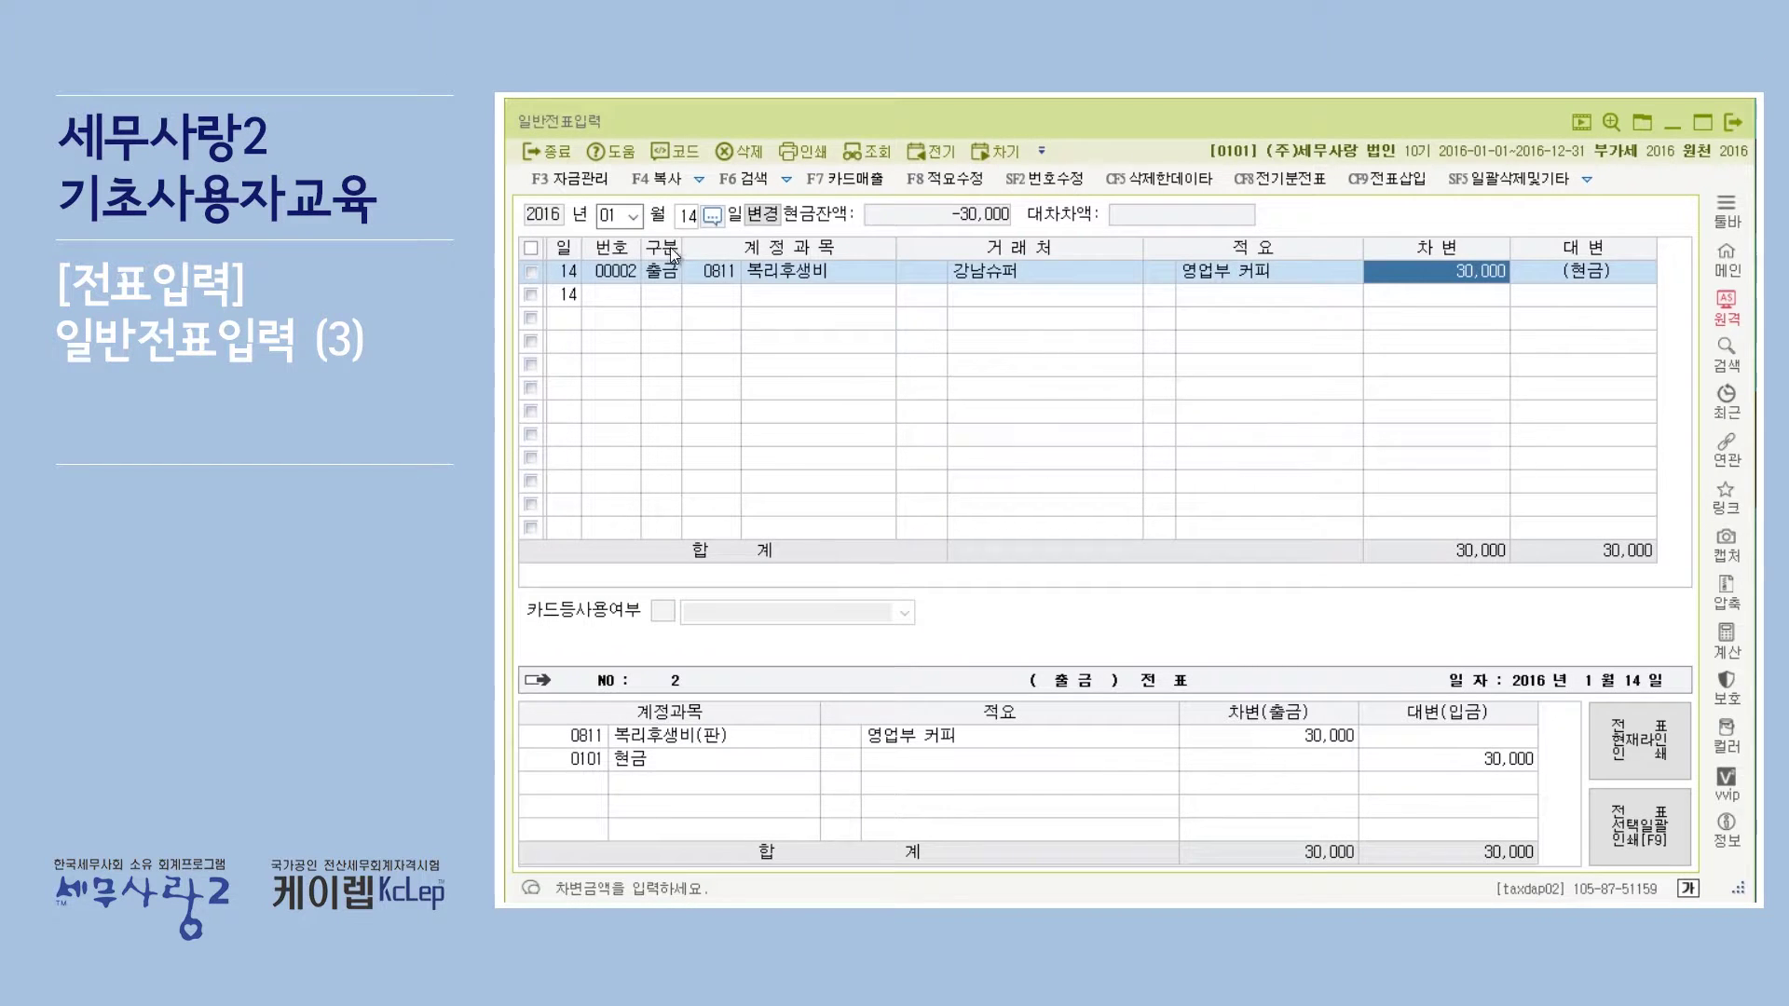
{"action": "left_click", "coordinate": [637, 210]}
{"action": "left_click", "coordinate": [622, 308]}
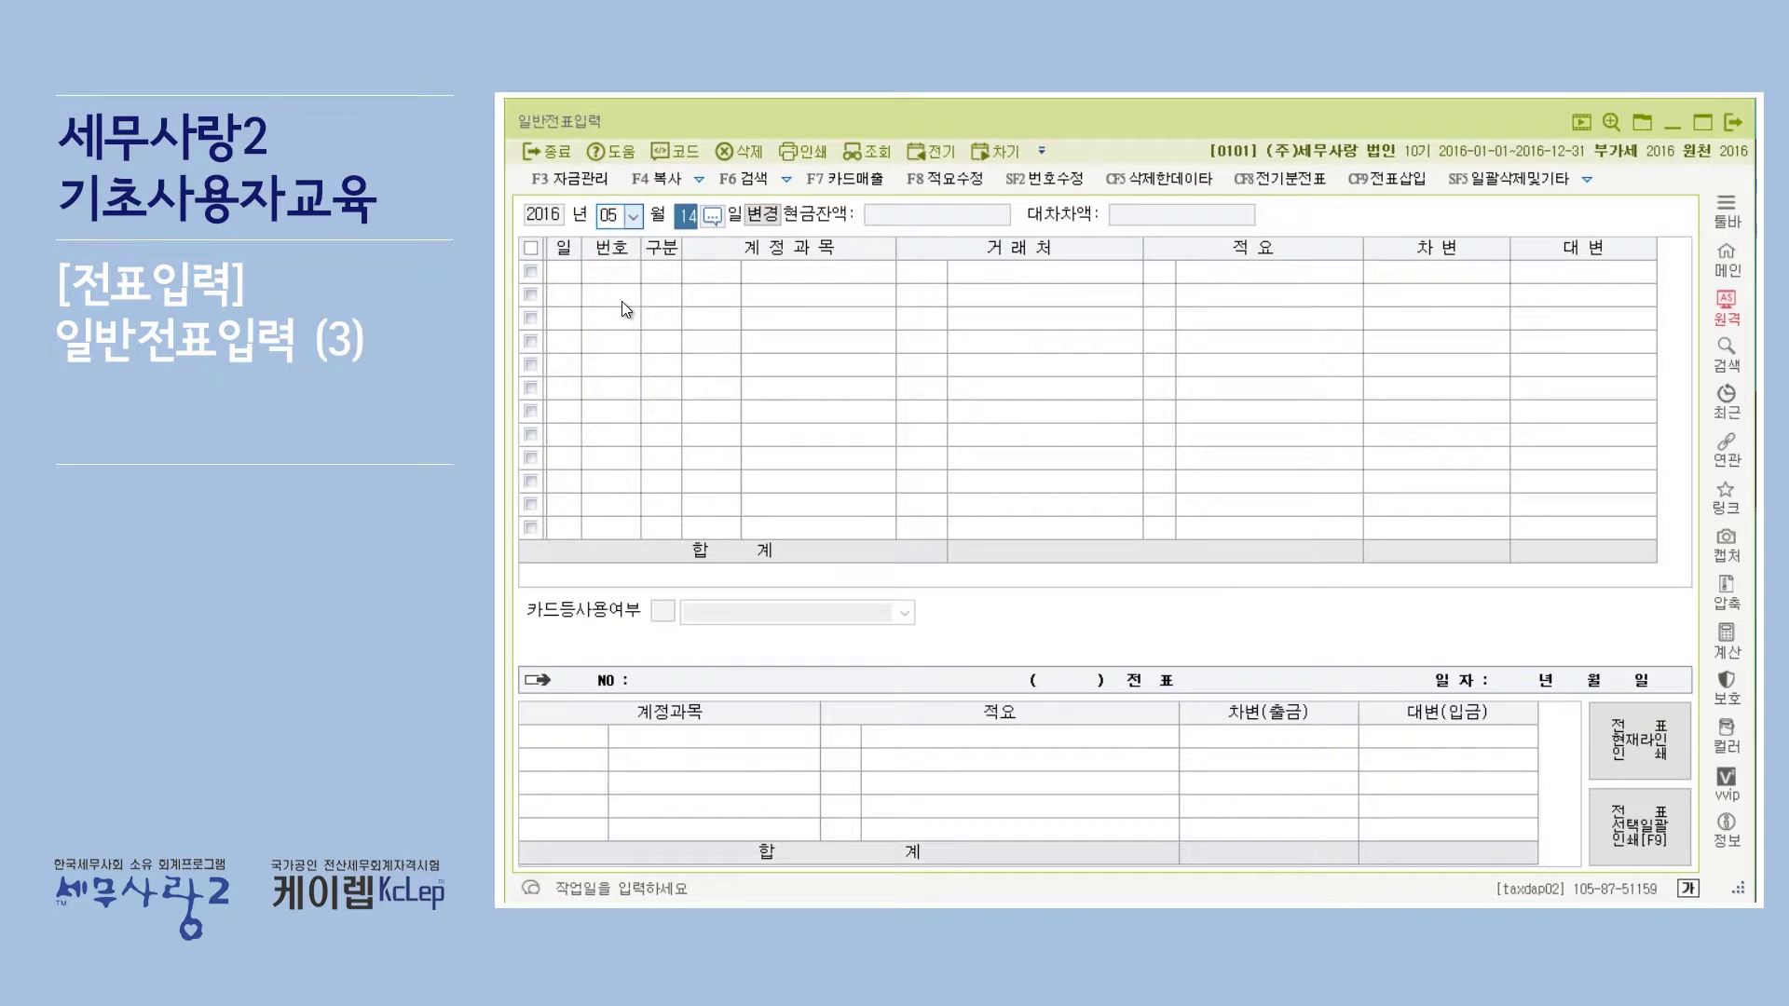
{"action": "type", "text": "28"}
{"action": "key", "text": "Return"}
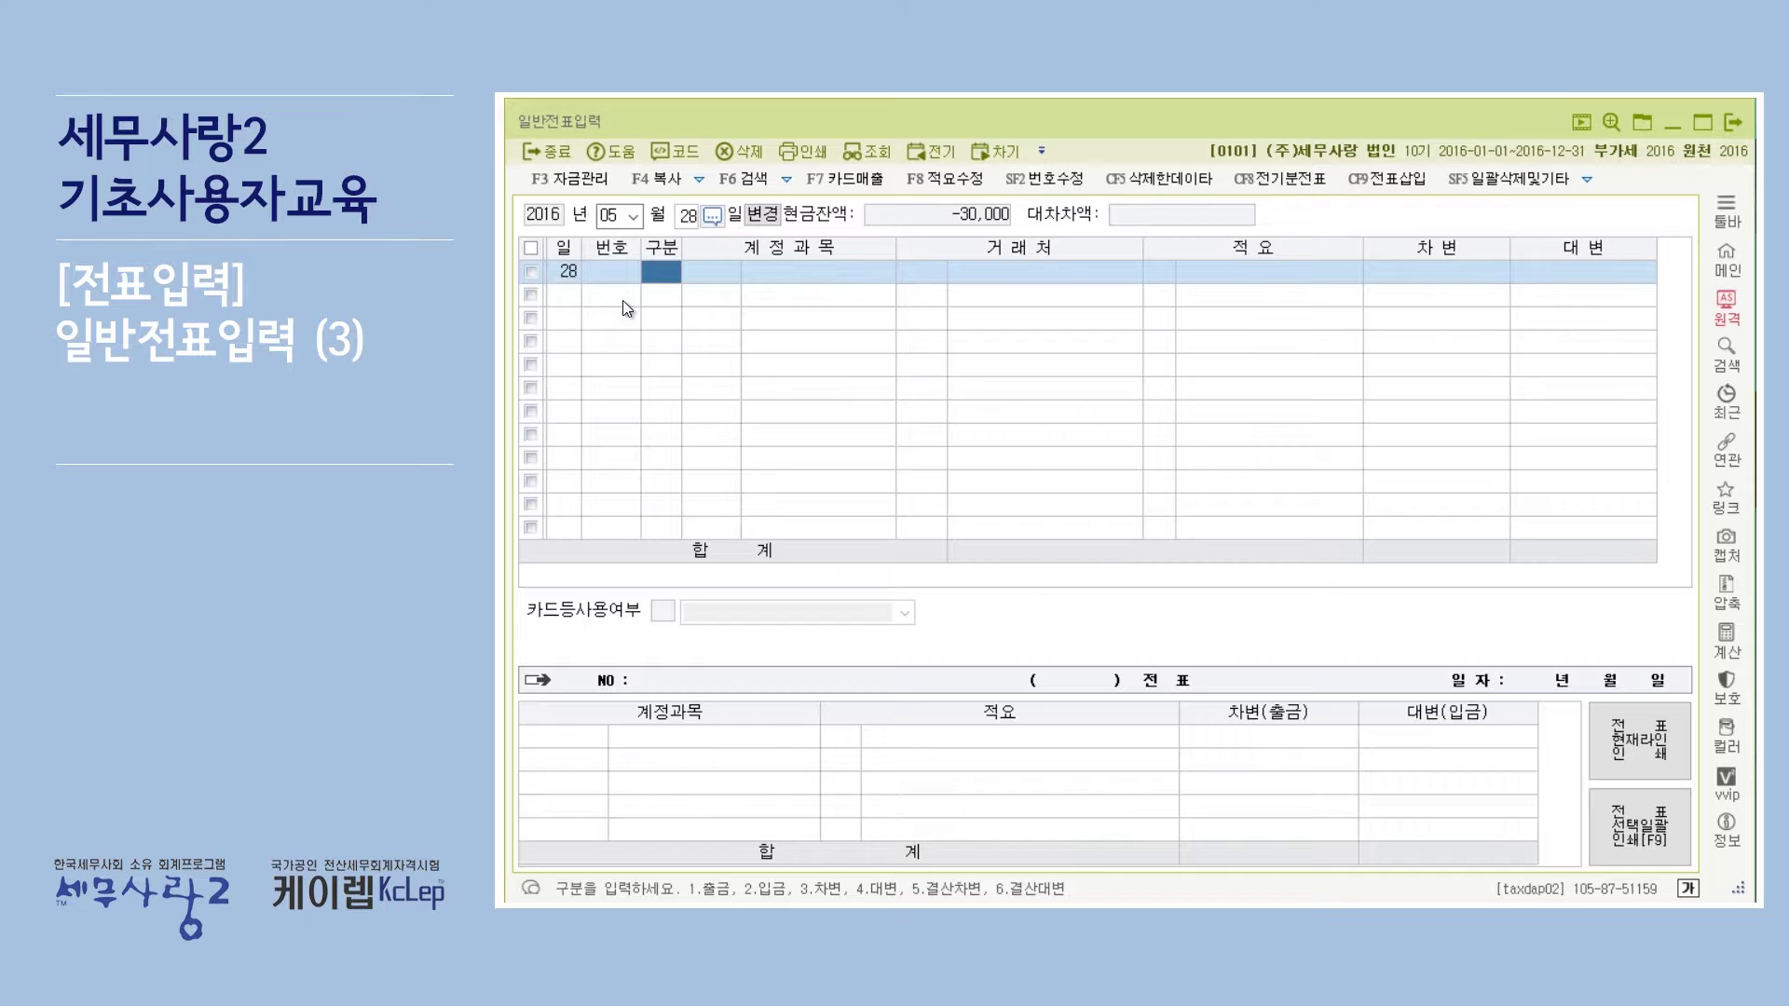
Start a debit (차변) line on the 28th with account 0811 복리후생비 of type 판매관리비.
{"action": "key", "text": "3"}
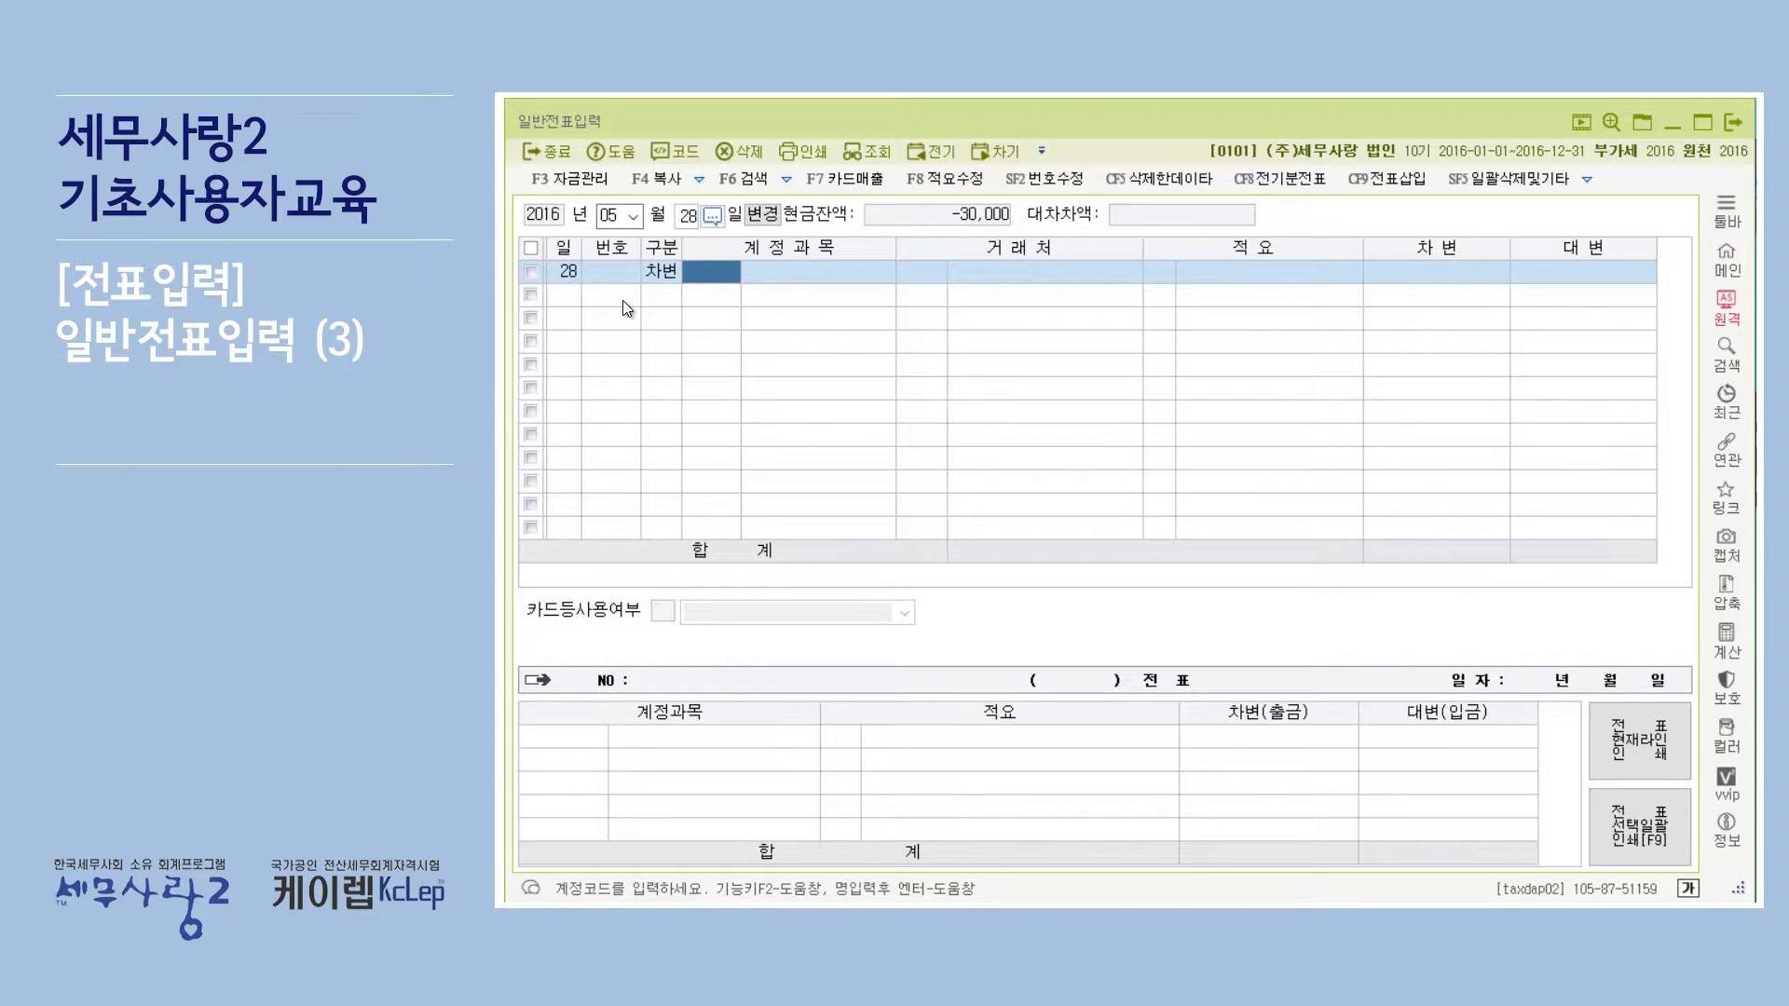
{"action": "key", "text": "F2"}
{"action": "type", "text": "보리"}
{"action": "key", "text": "BackSpace"}
{"action": "key", "text": "BackSpace"}
{"action": "key", "text": "BackSpace"}
{"action": "type", "text": "복리"}
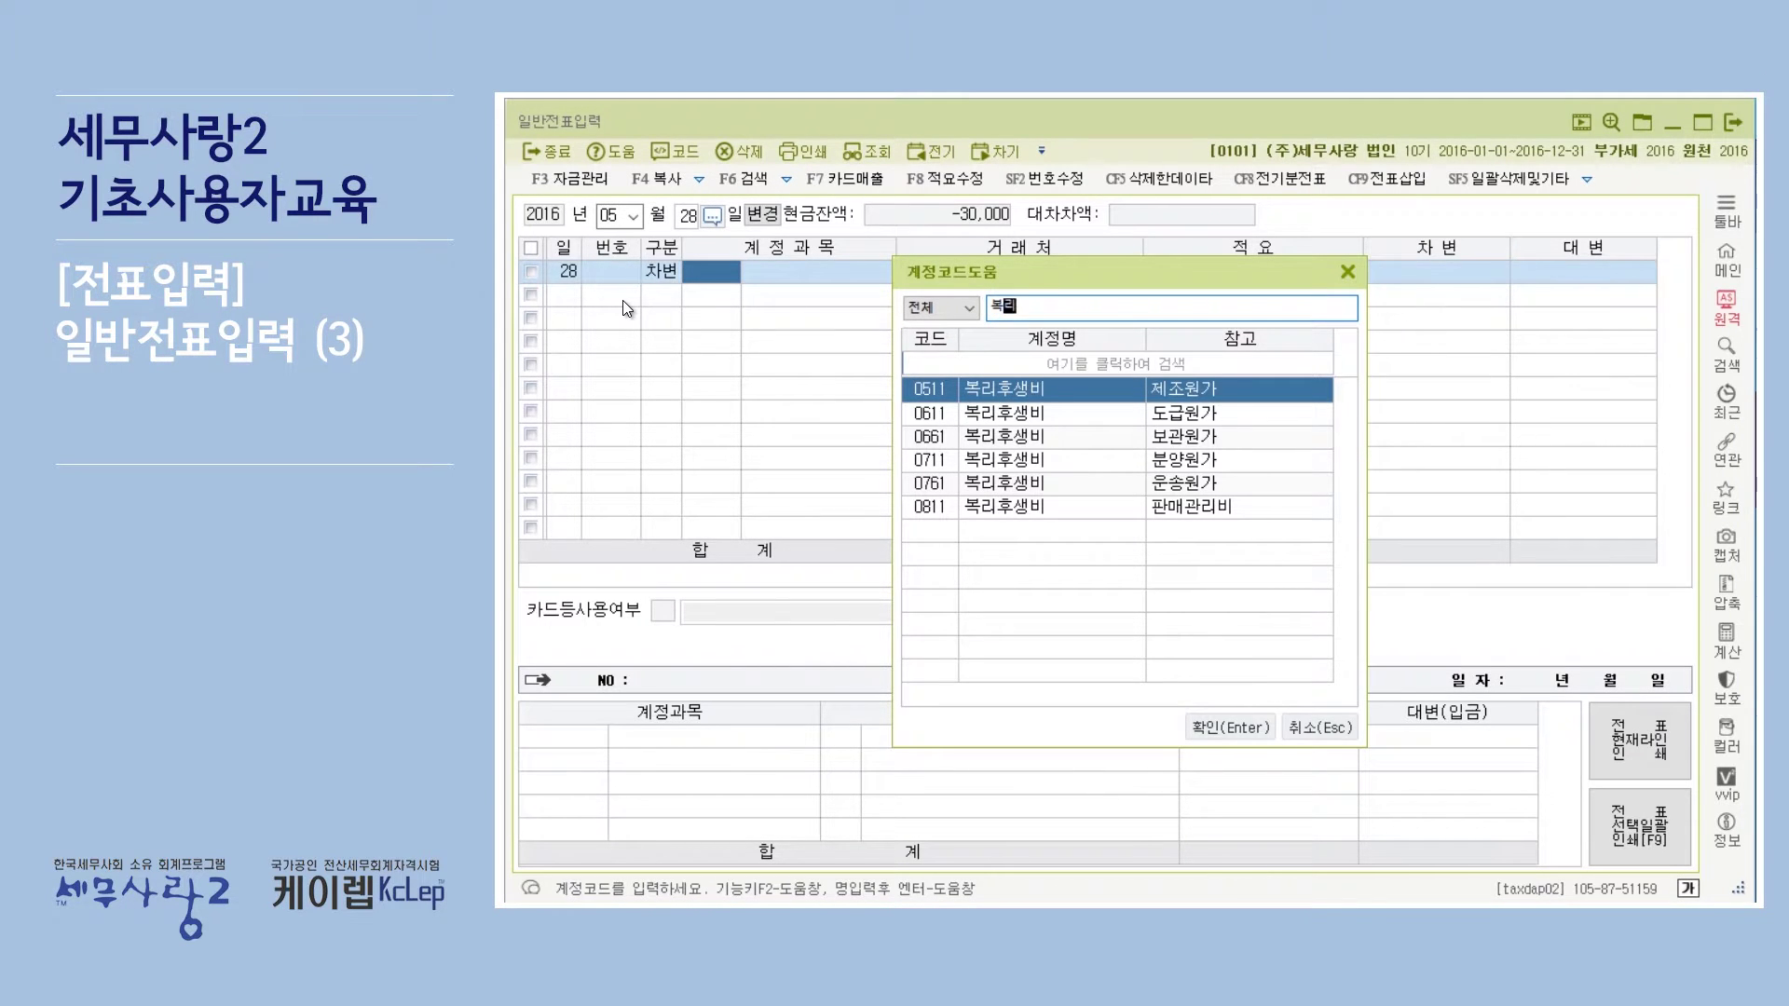
{"action": "key", "text": "Down"}
{"action": "key", "text": "Down"}
{"action": "key", "text": "Down"}
{"action": "key", "text": "Down"}
{"action": "key", "text": "Down"}
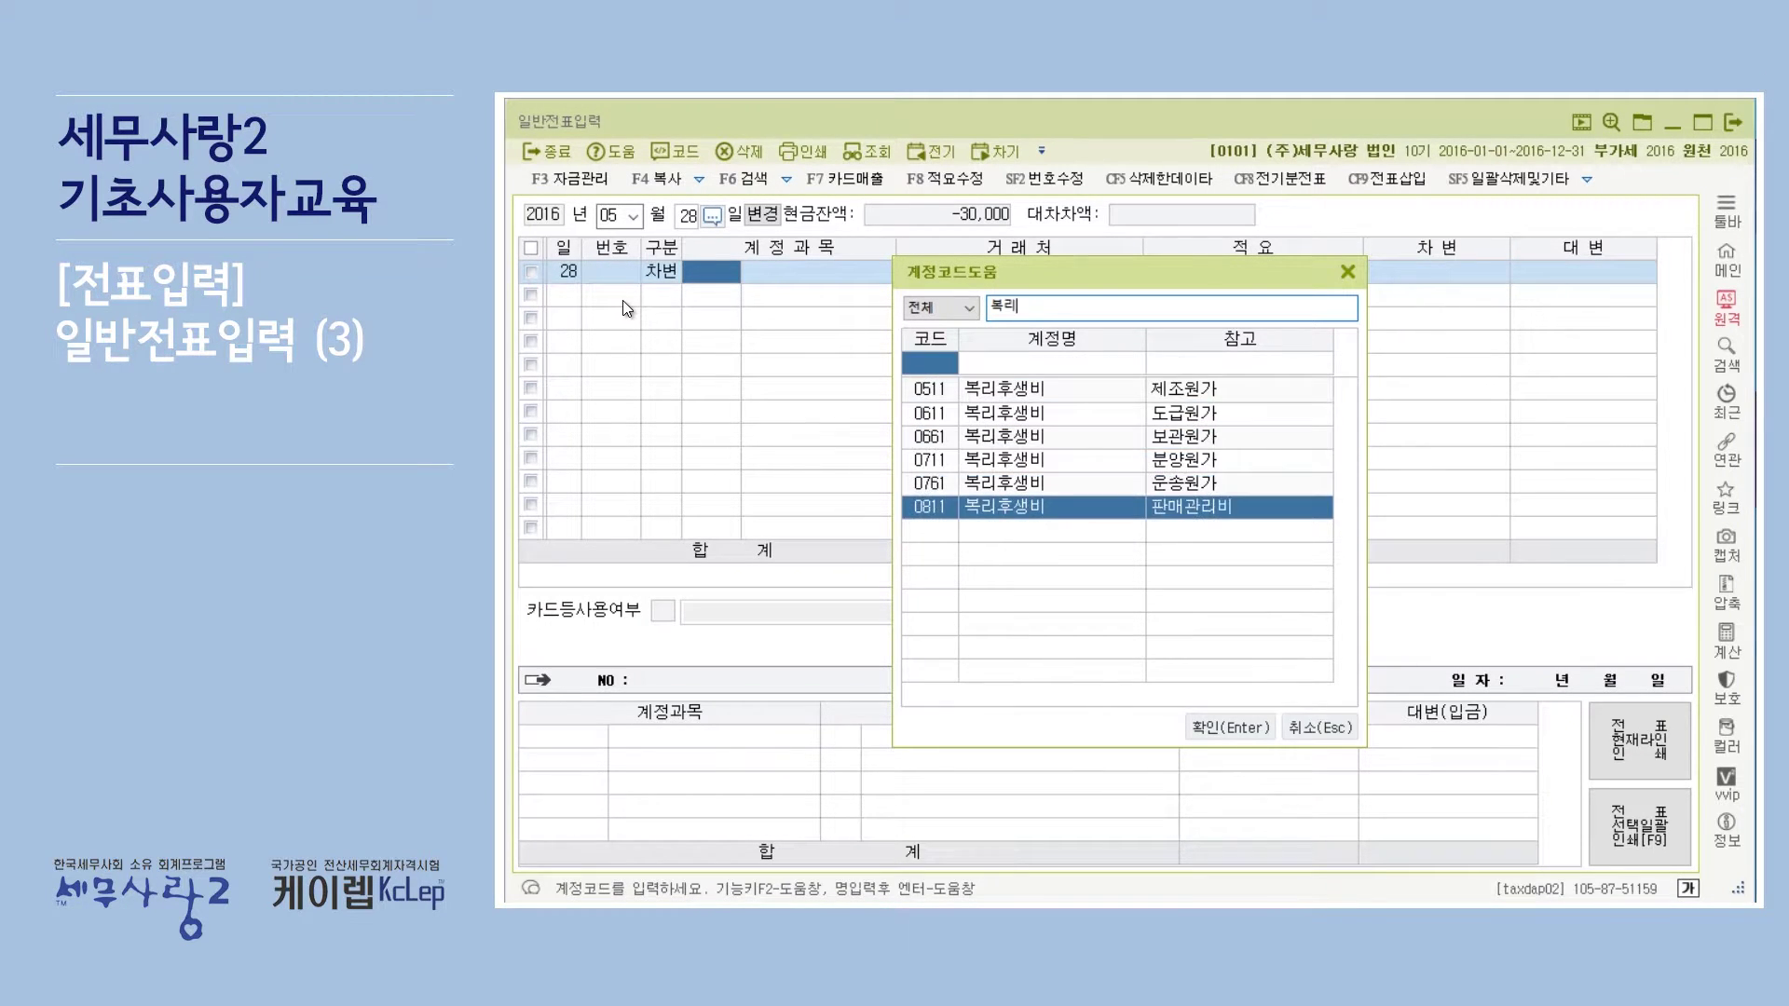
{"action": "key", "text": "Return"}
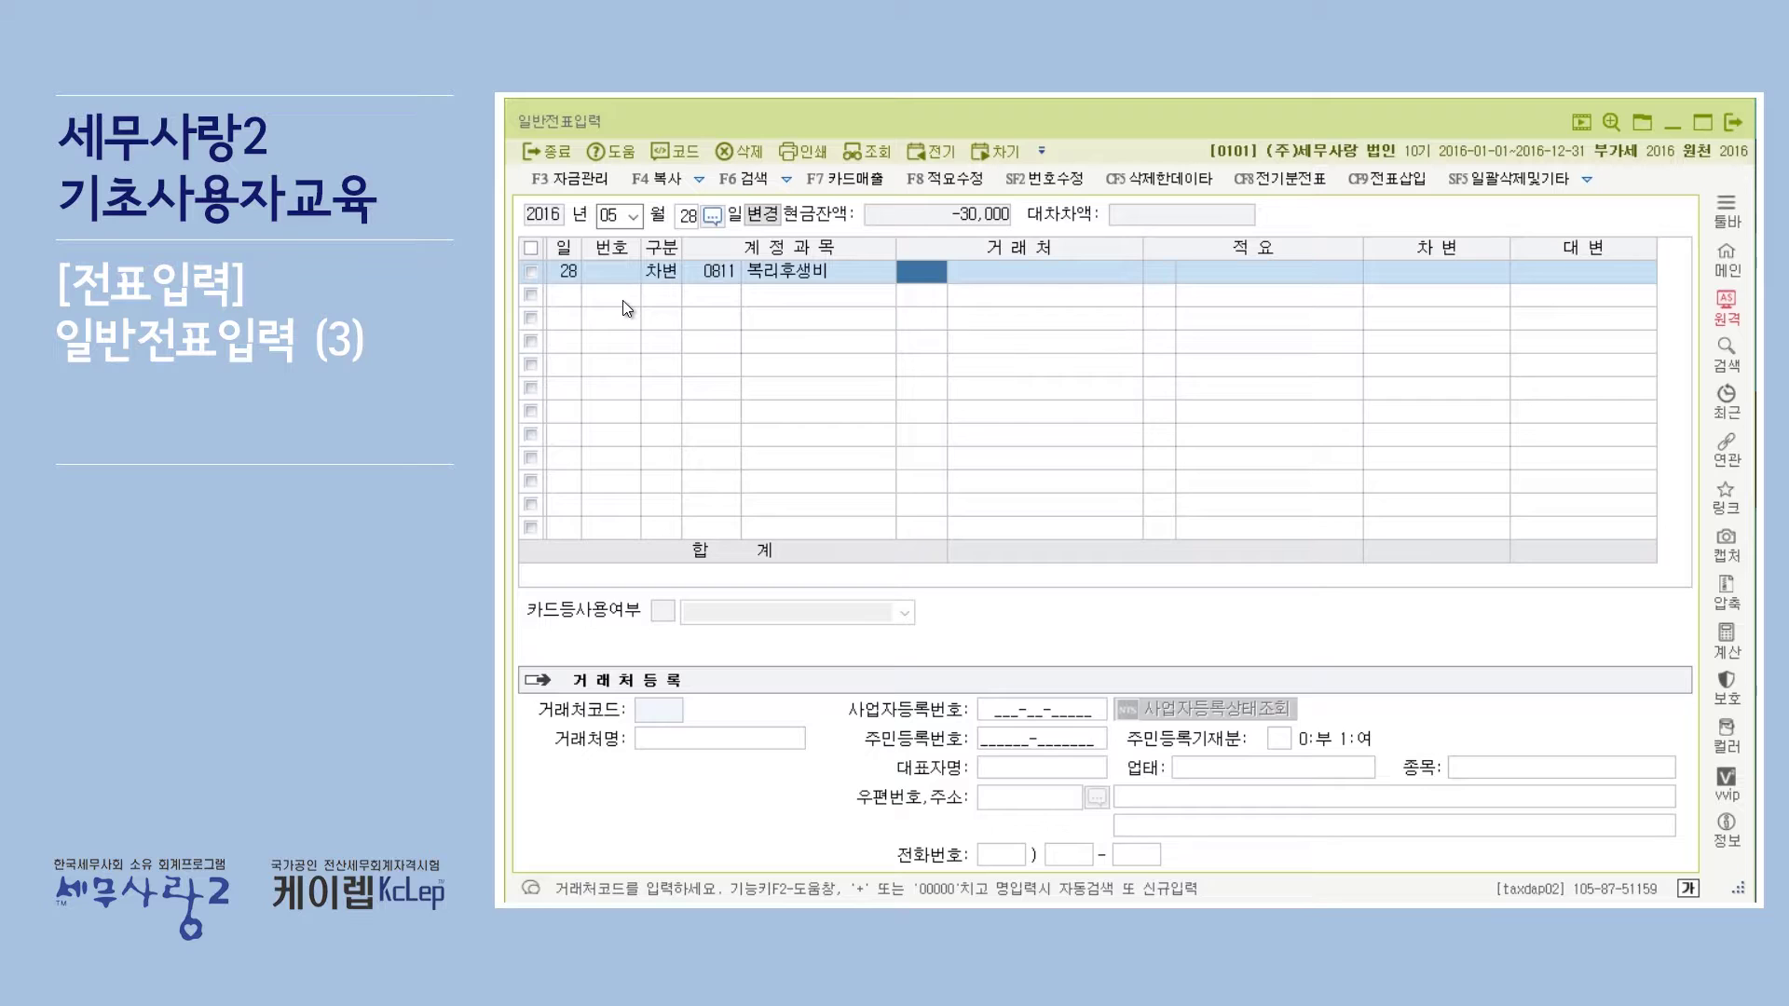
Enter Vaps as the debit line's trading partner, leaving the partner code empty.
{"action": "key", "text": "Return"}
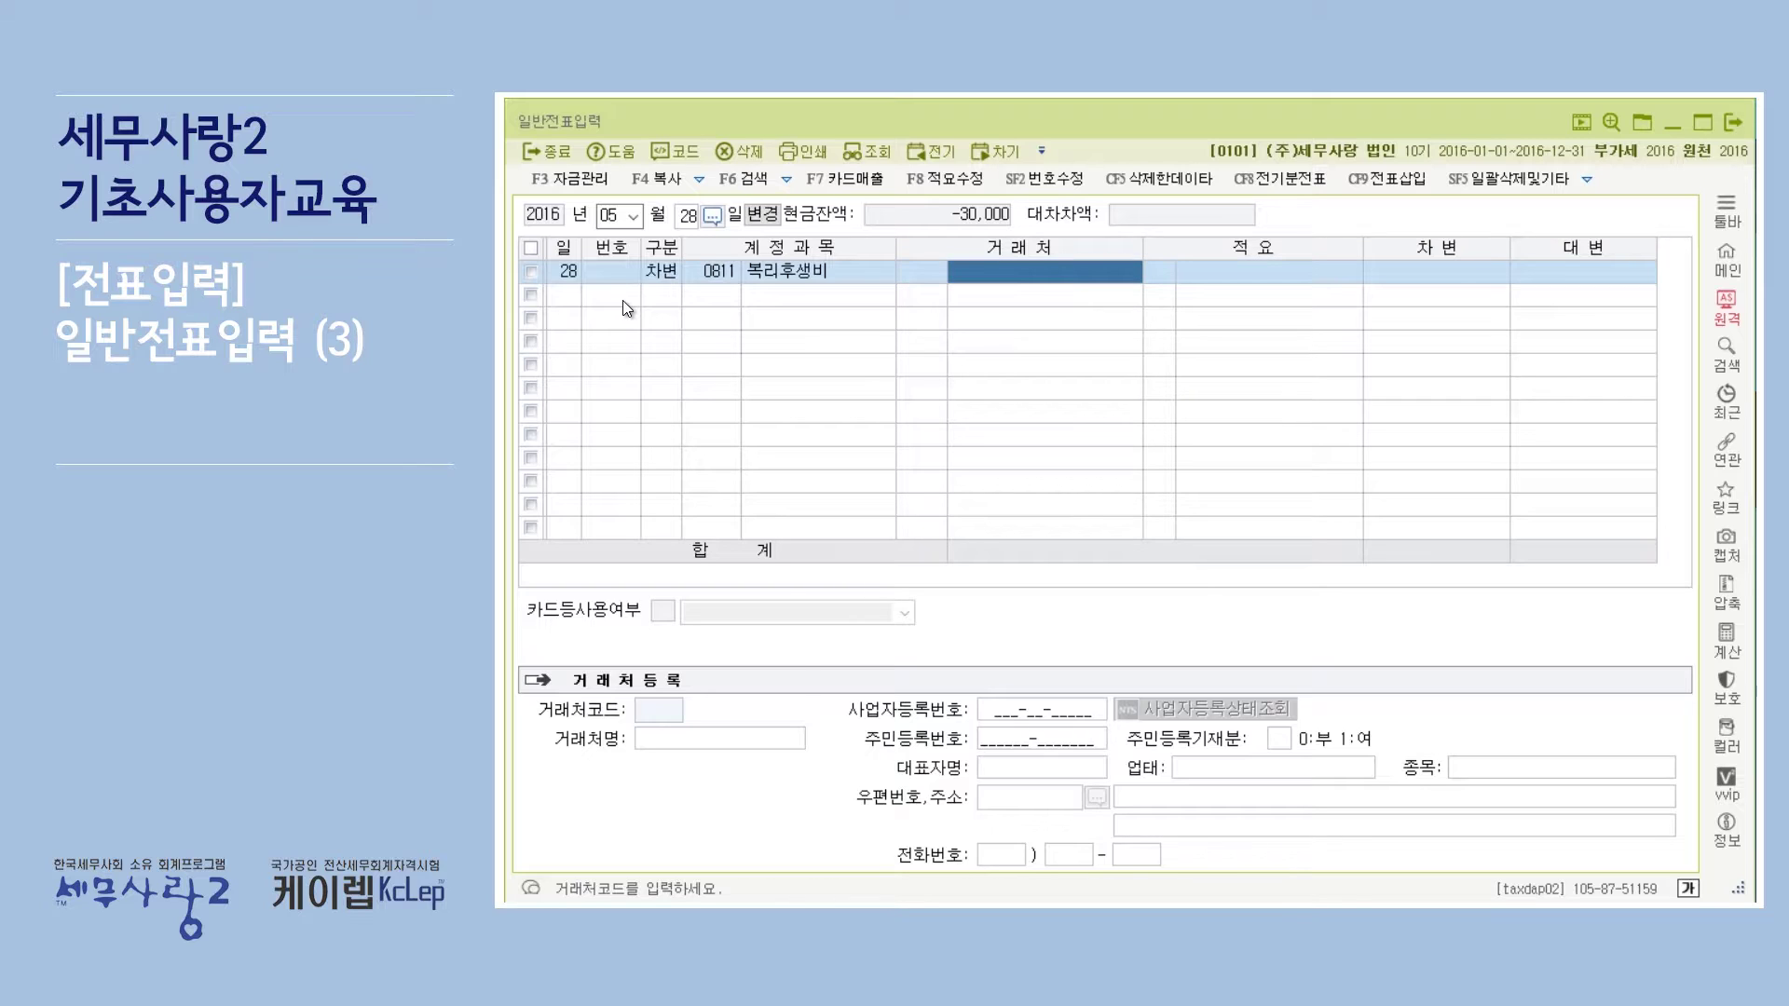
{"action": "key", "text": "Hangul"}
{"action": "type", "text": "Vaps"}
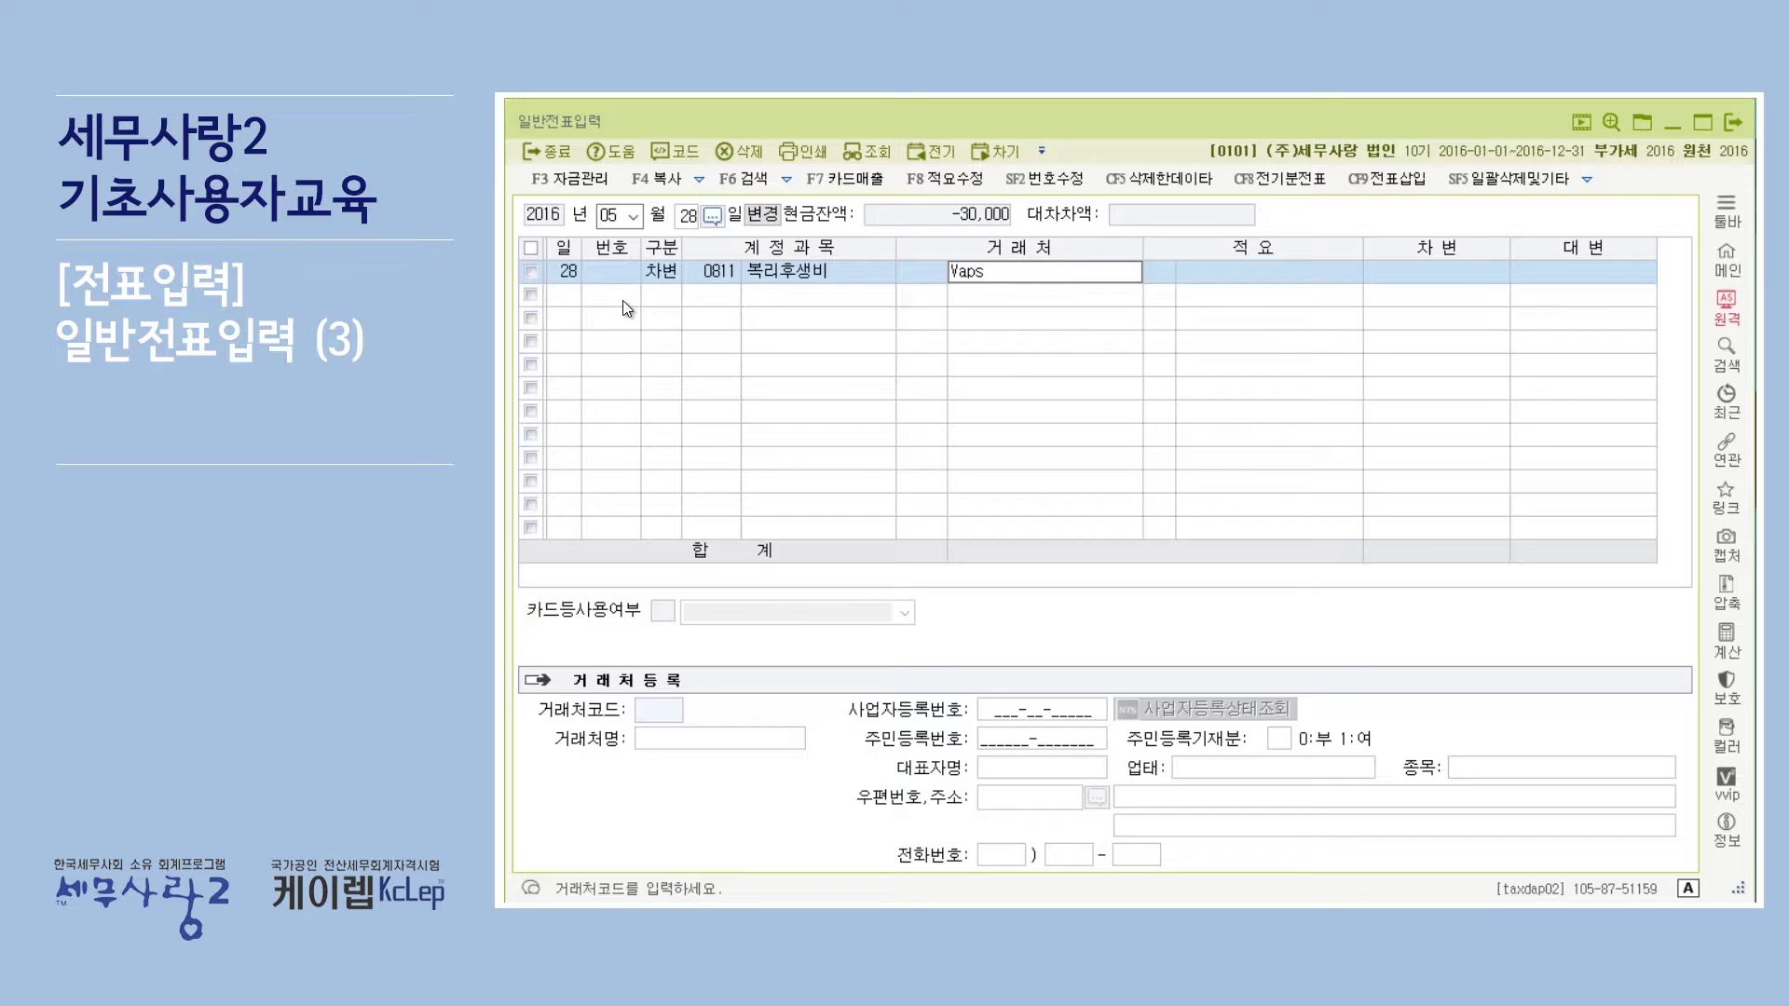
{"action": "key", "text": "Hangul"}
{"action": "key", "text": "Return"}
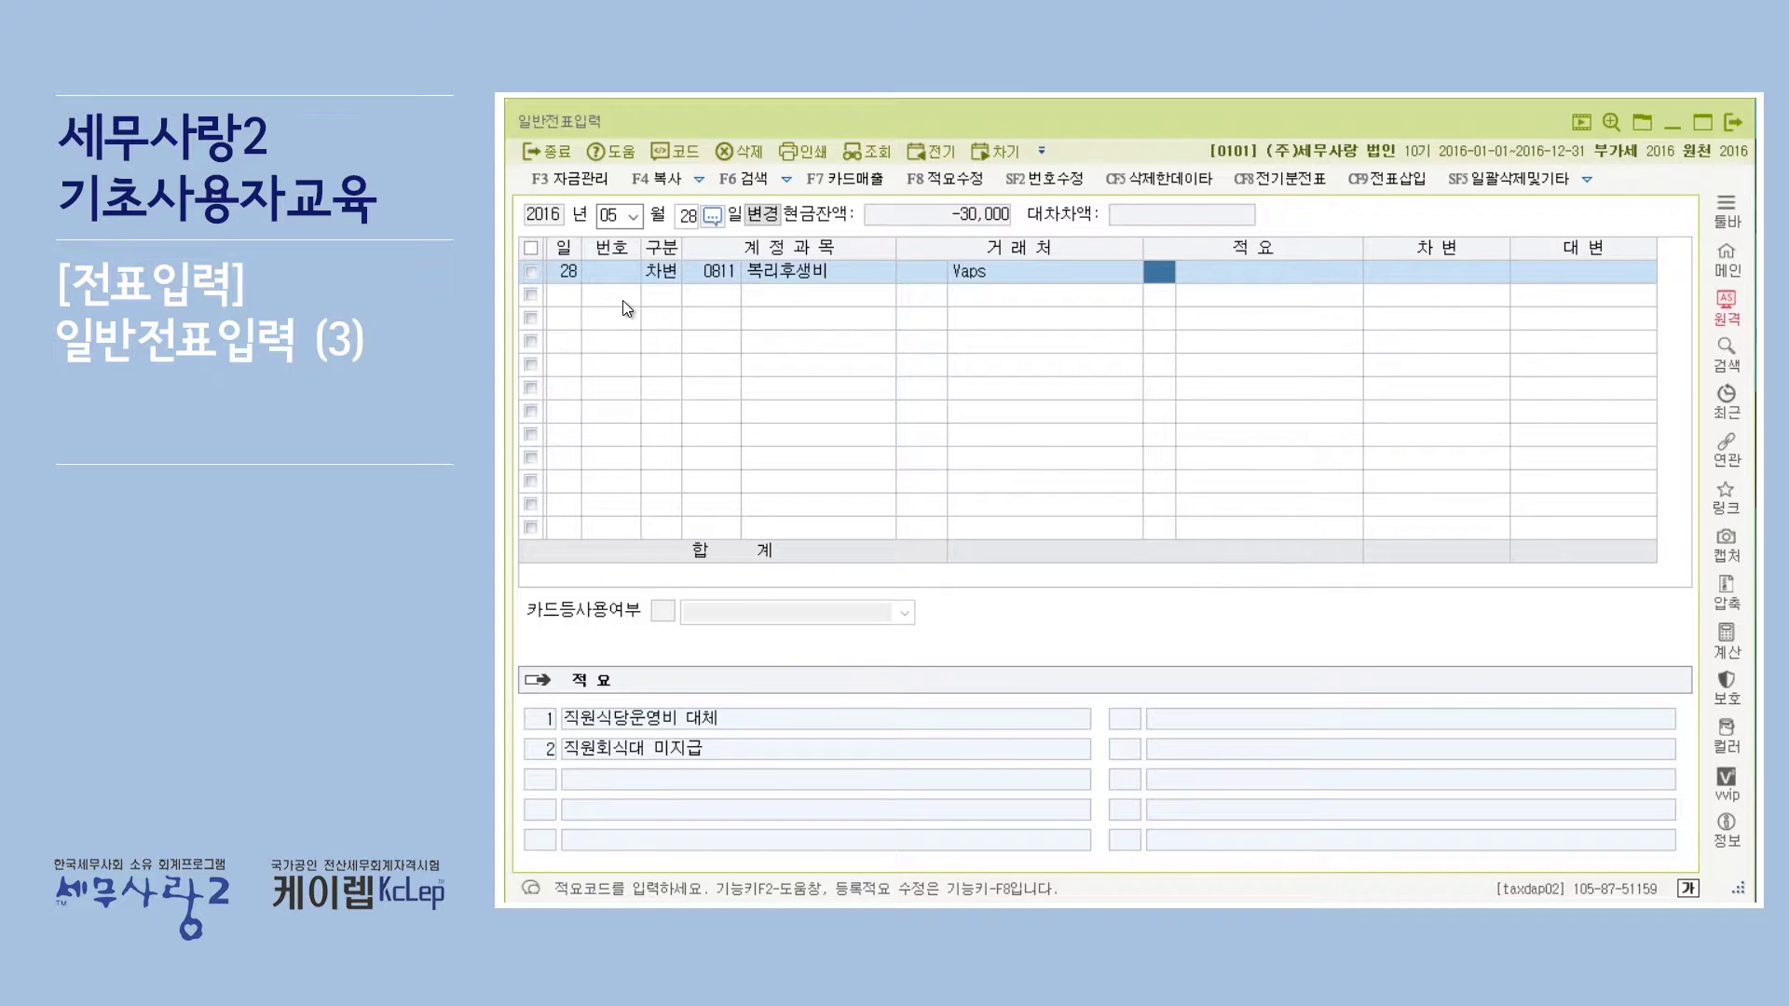
Enter 경영지원팀 회식 as the debit line's description and set its debit amount to 264,000.
{"action": "key", "text": "Return"}
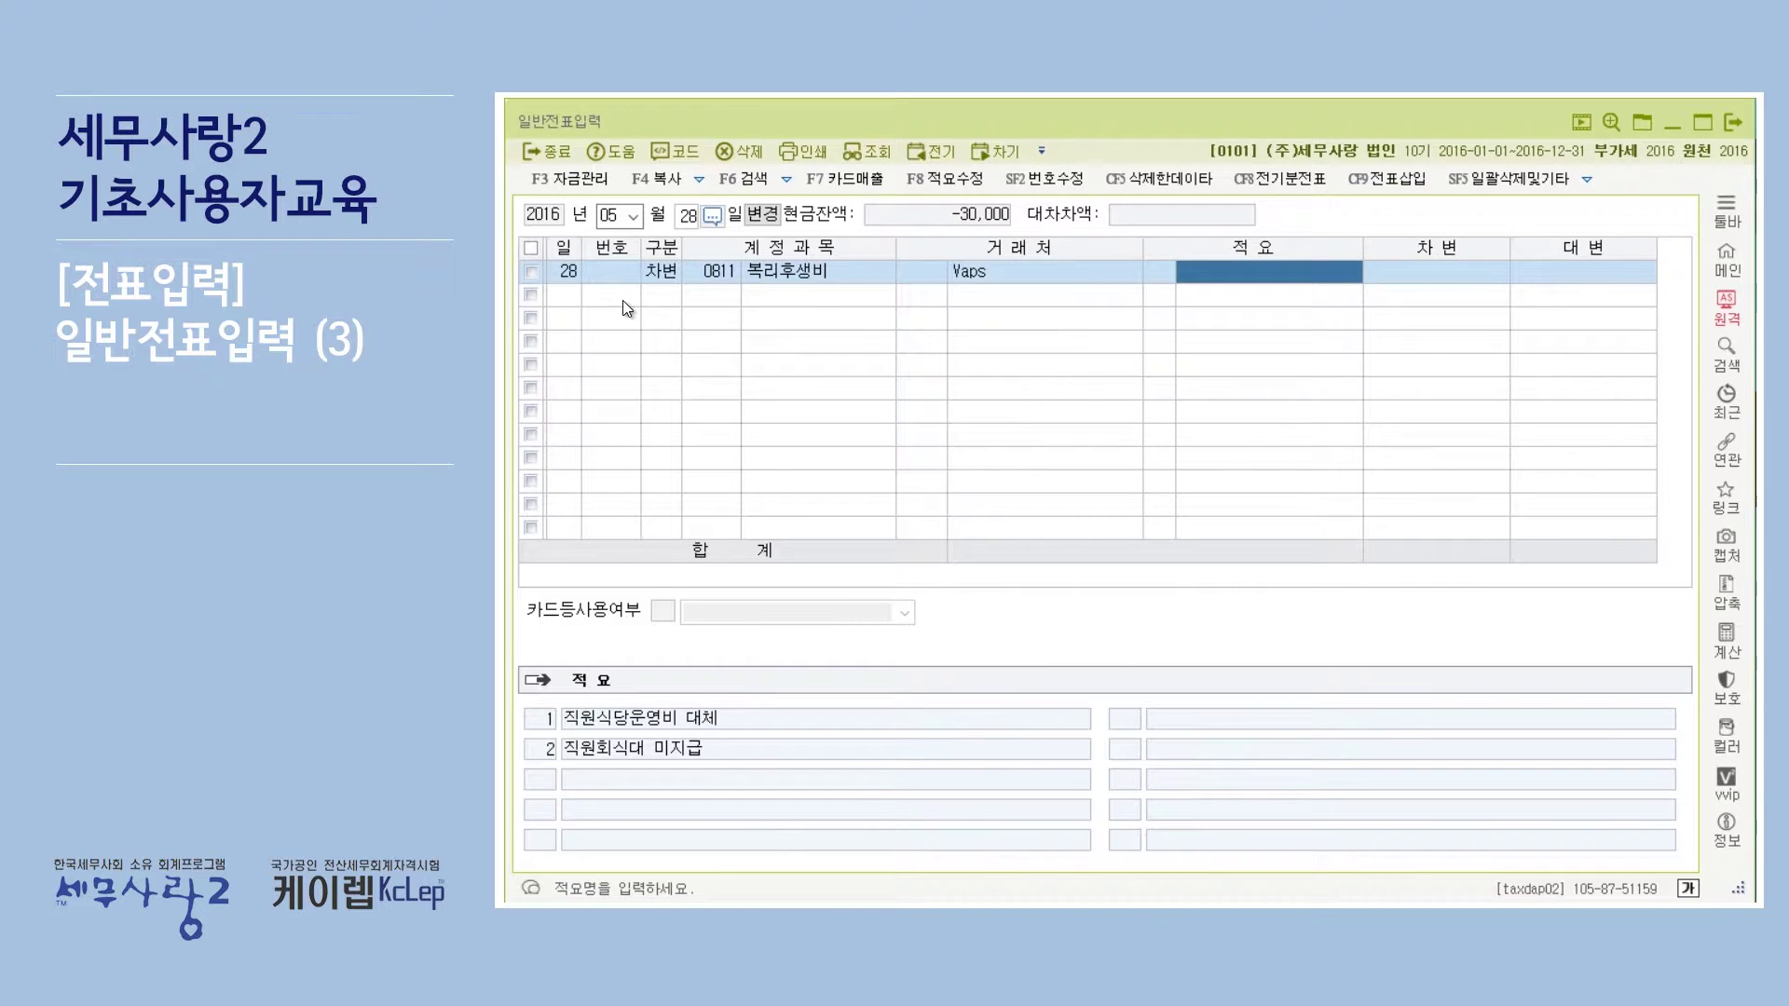
{"action": "type", "text": "경영ㅈ"}
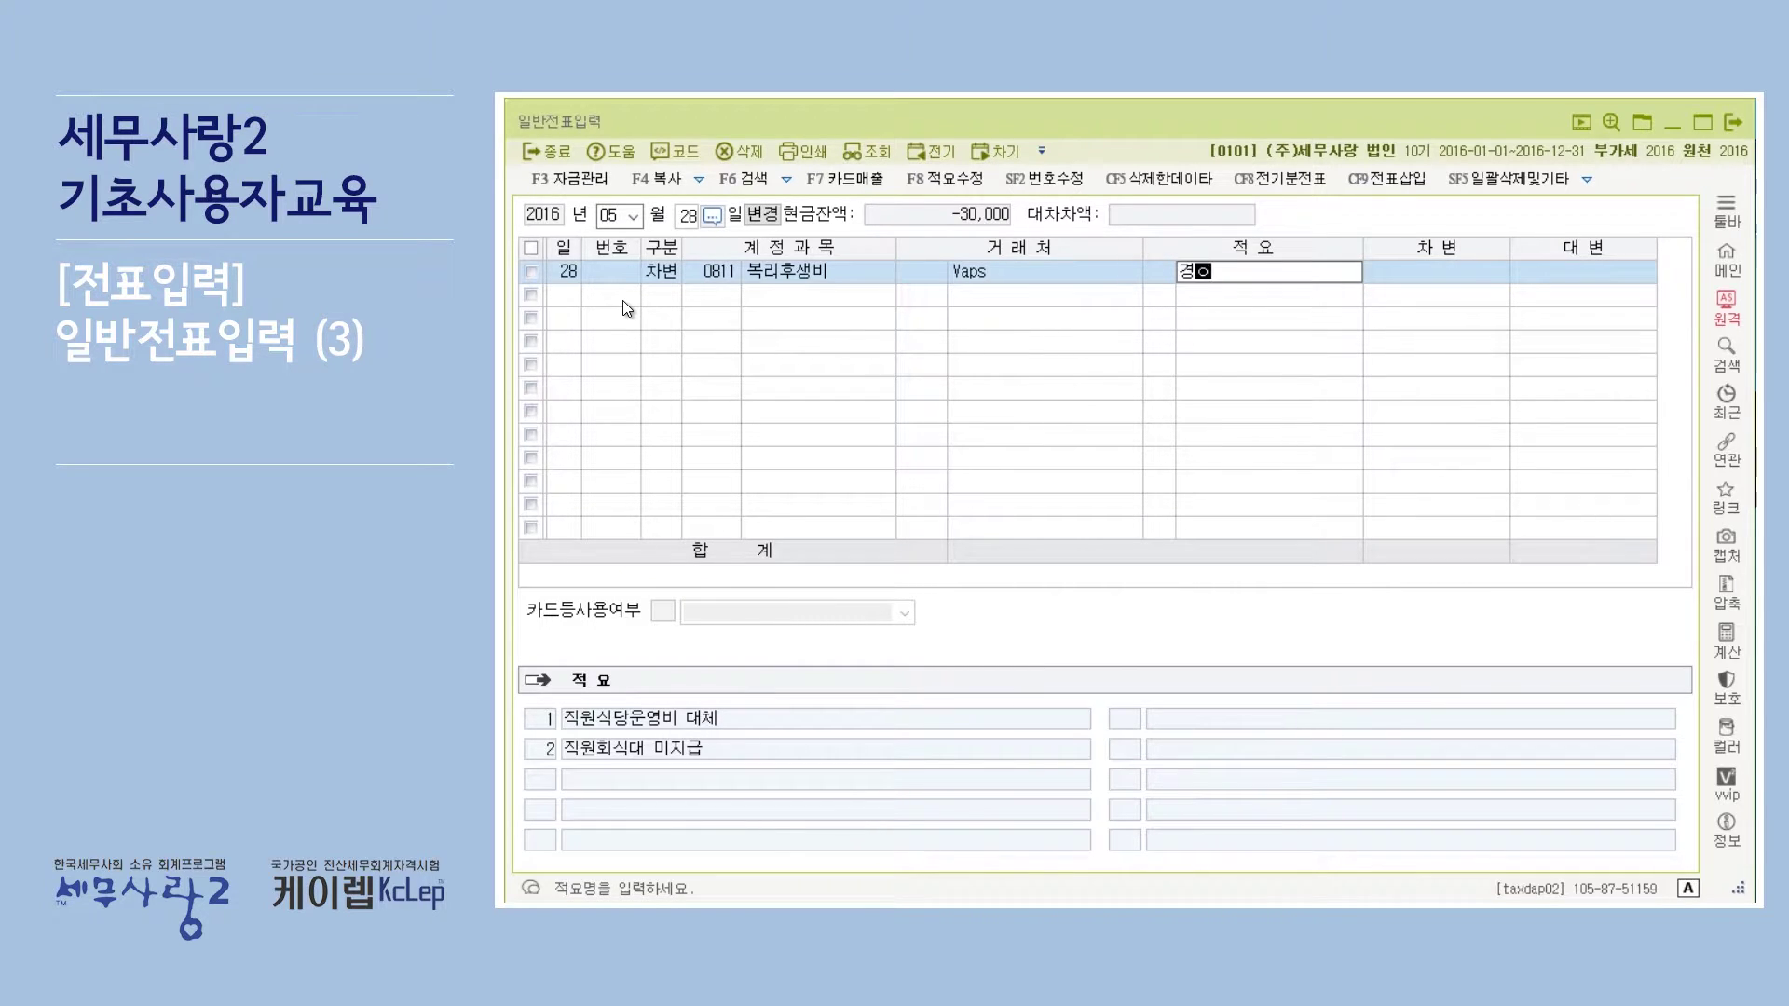
{"action": "type", "text": "ㅣ"}
{"action": "type", "text": "원팀 회ㅅ"}
{"action": "type", "text": "ㅣㄱ"}
{"action": "key", "text": "Return"}
{"action": "type", "text": "2640000"}
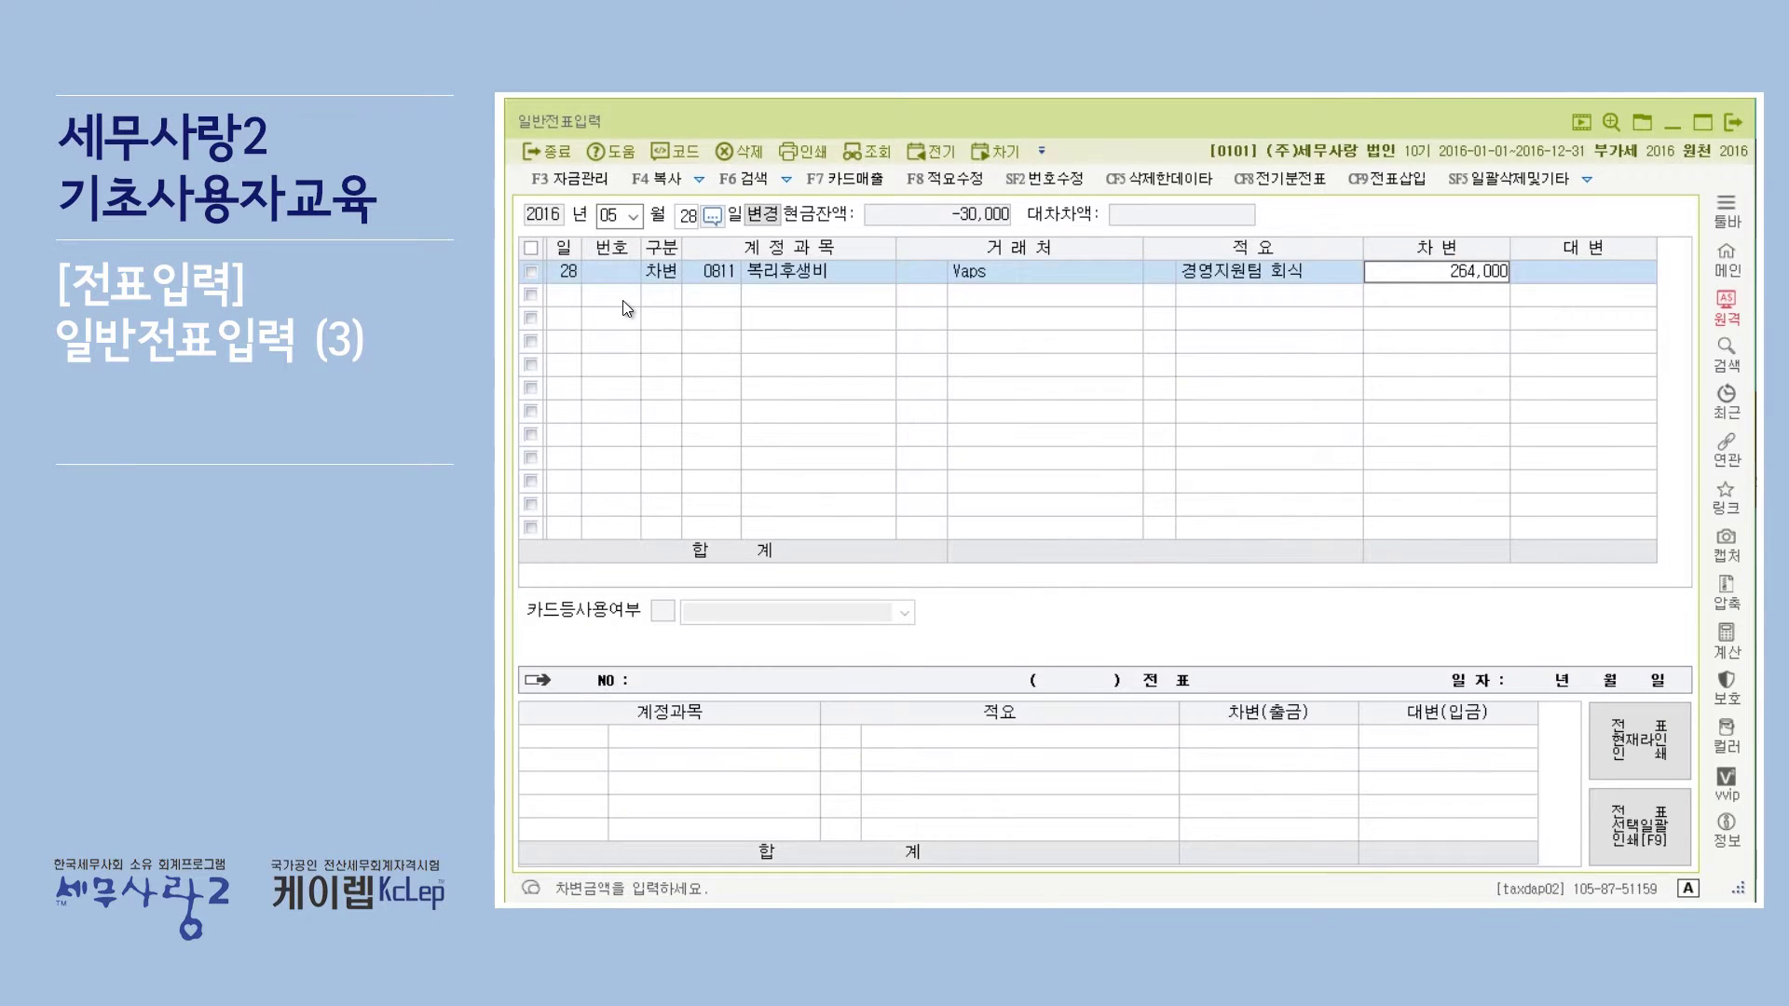
{"action": "key", "text": "Return"}
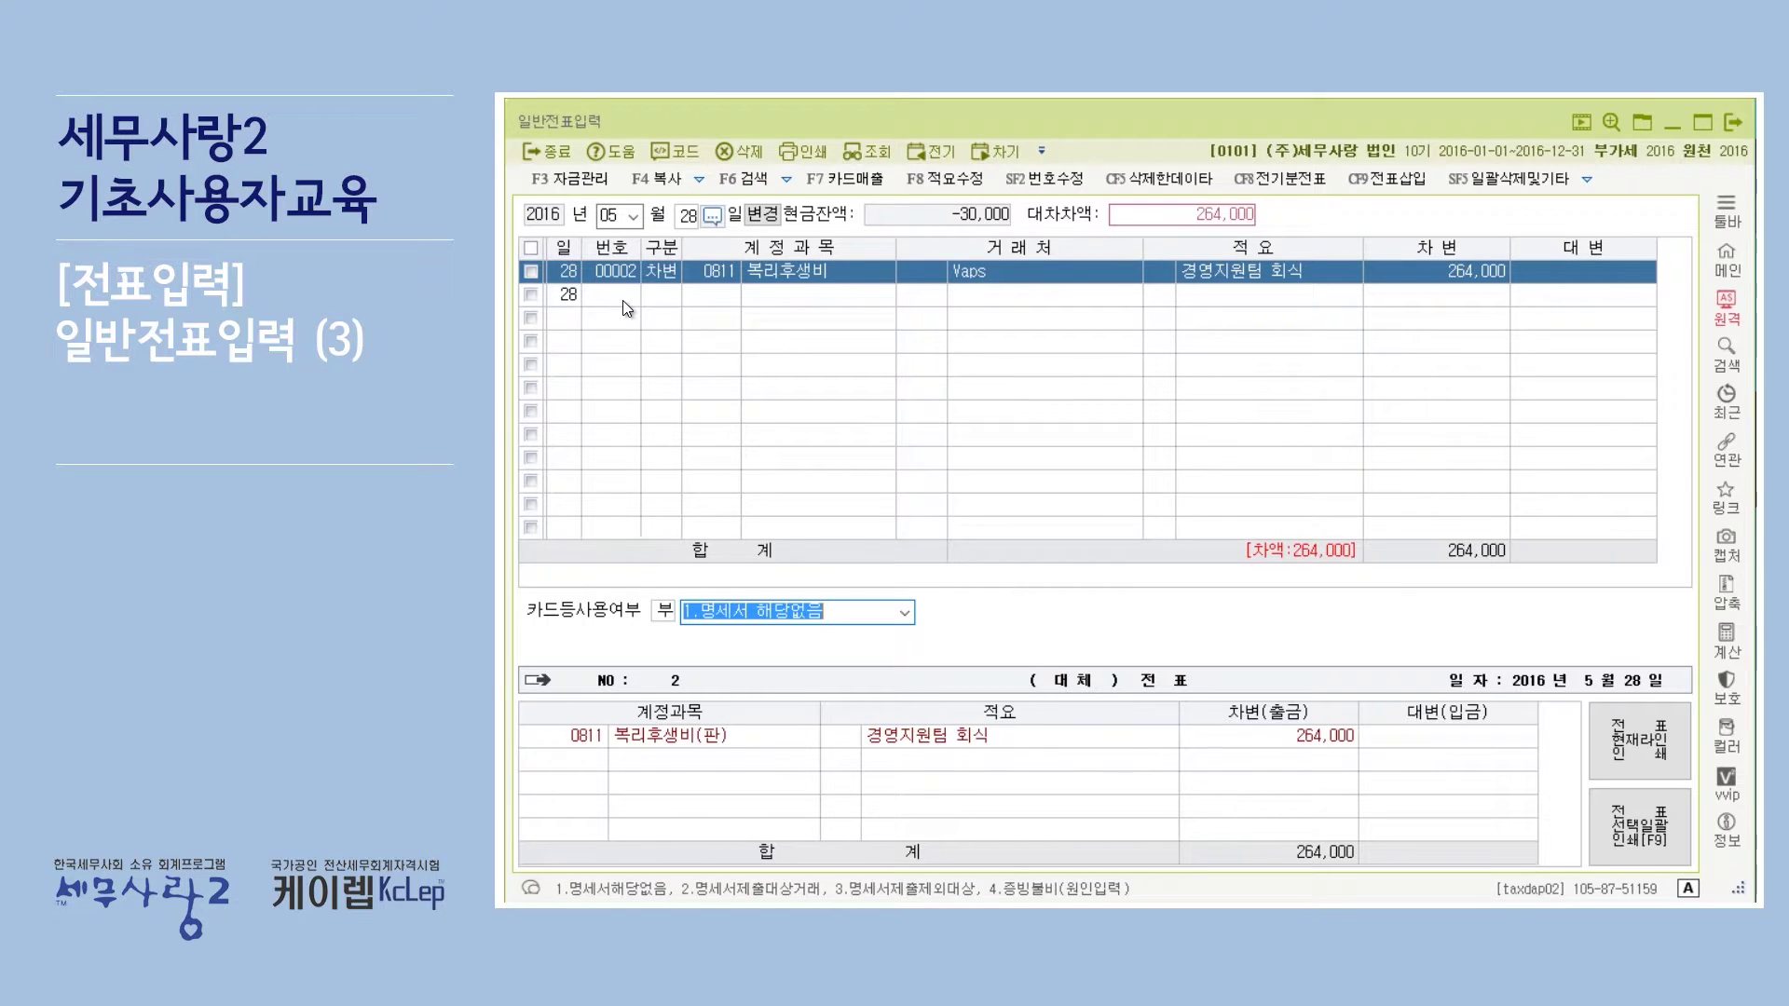
Set the card usage (카드등사용여부) of the 복리후생비 debit line to 신용카드등.
{"action": "key", "text": "Left"}
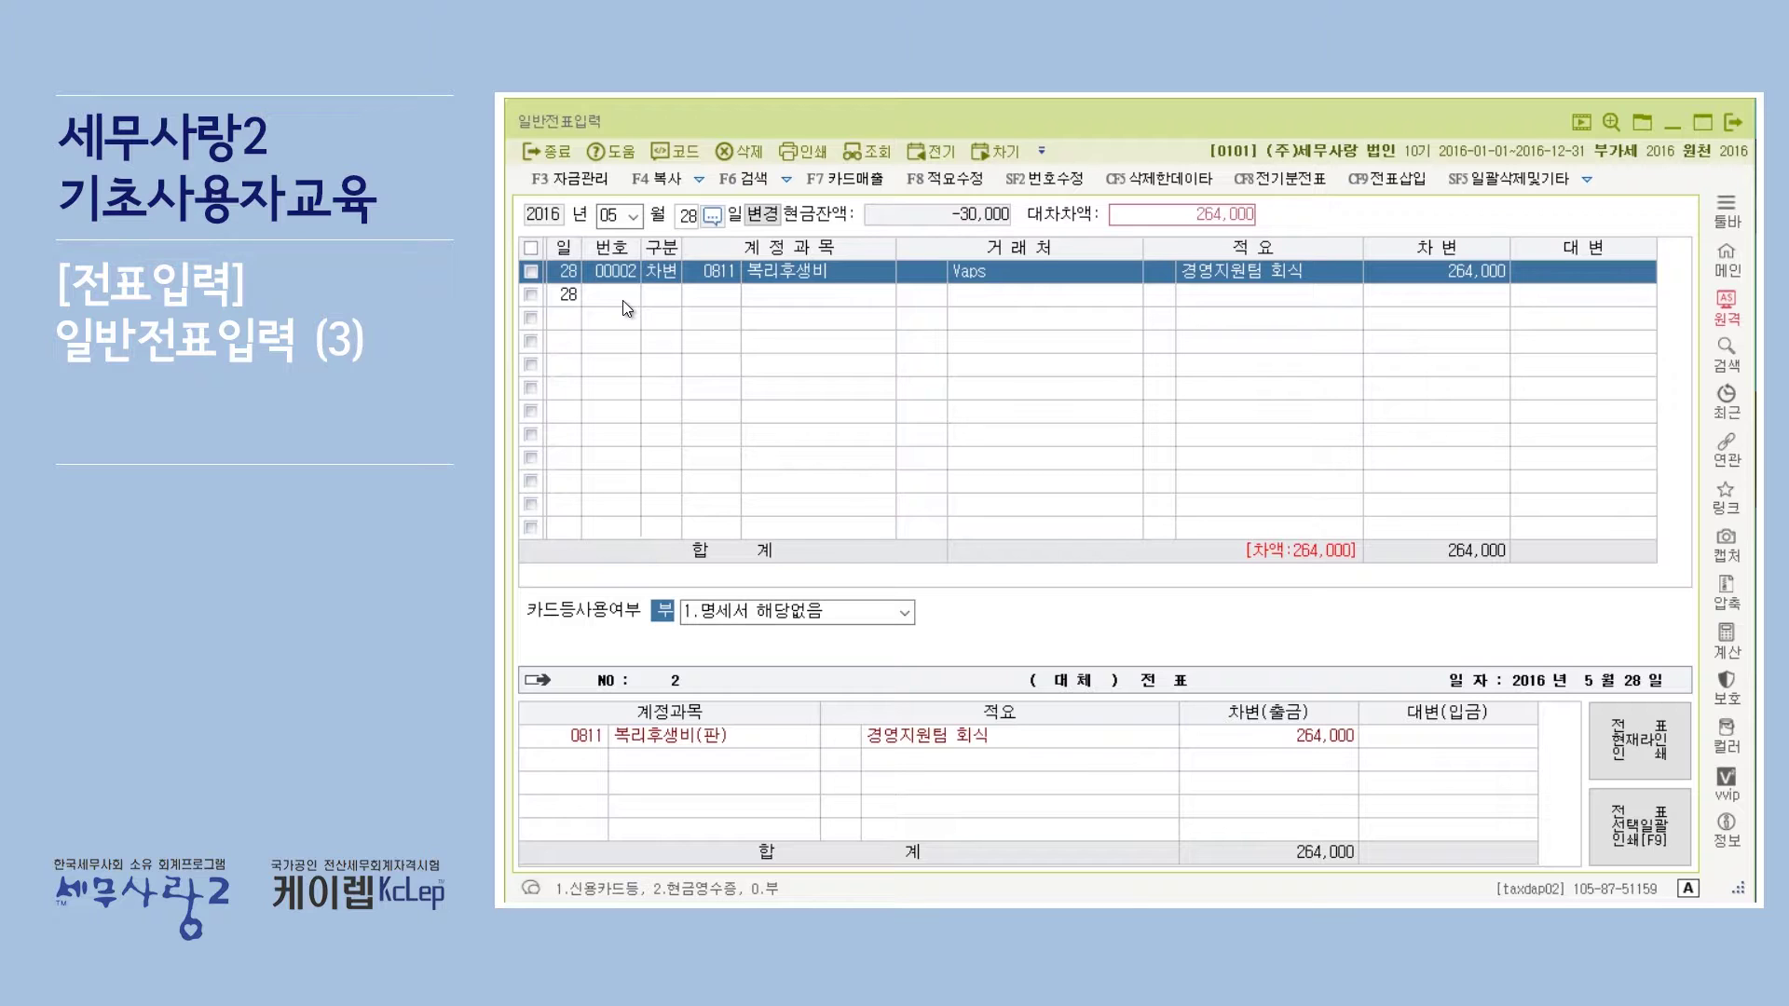
{"action": "left_click", "coordinate": [623, 300]}
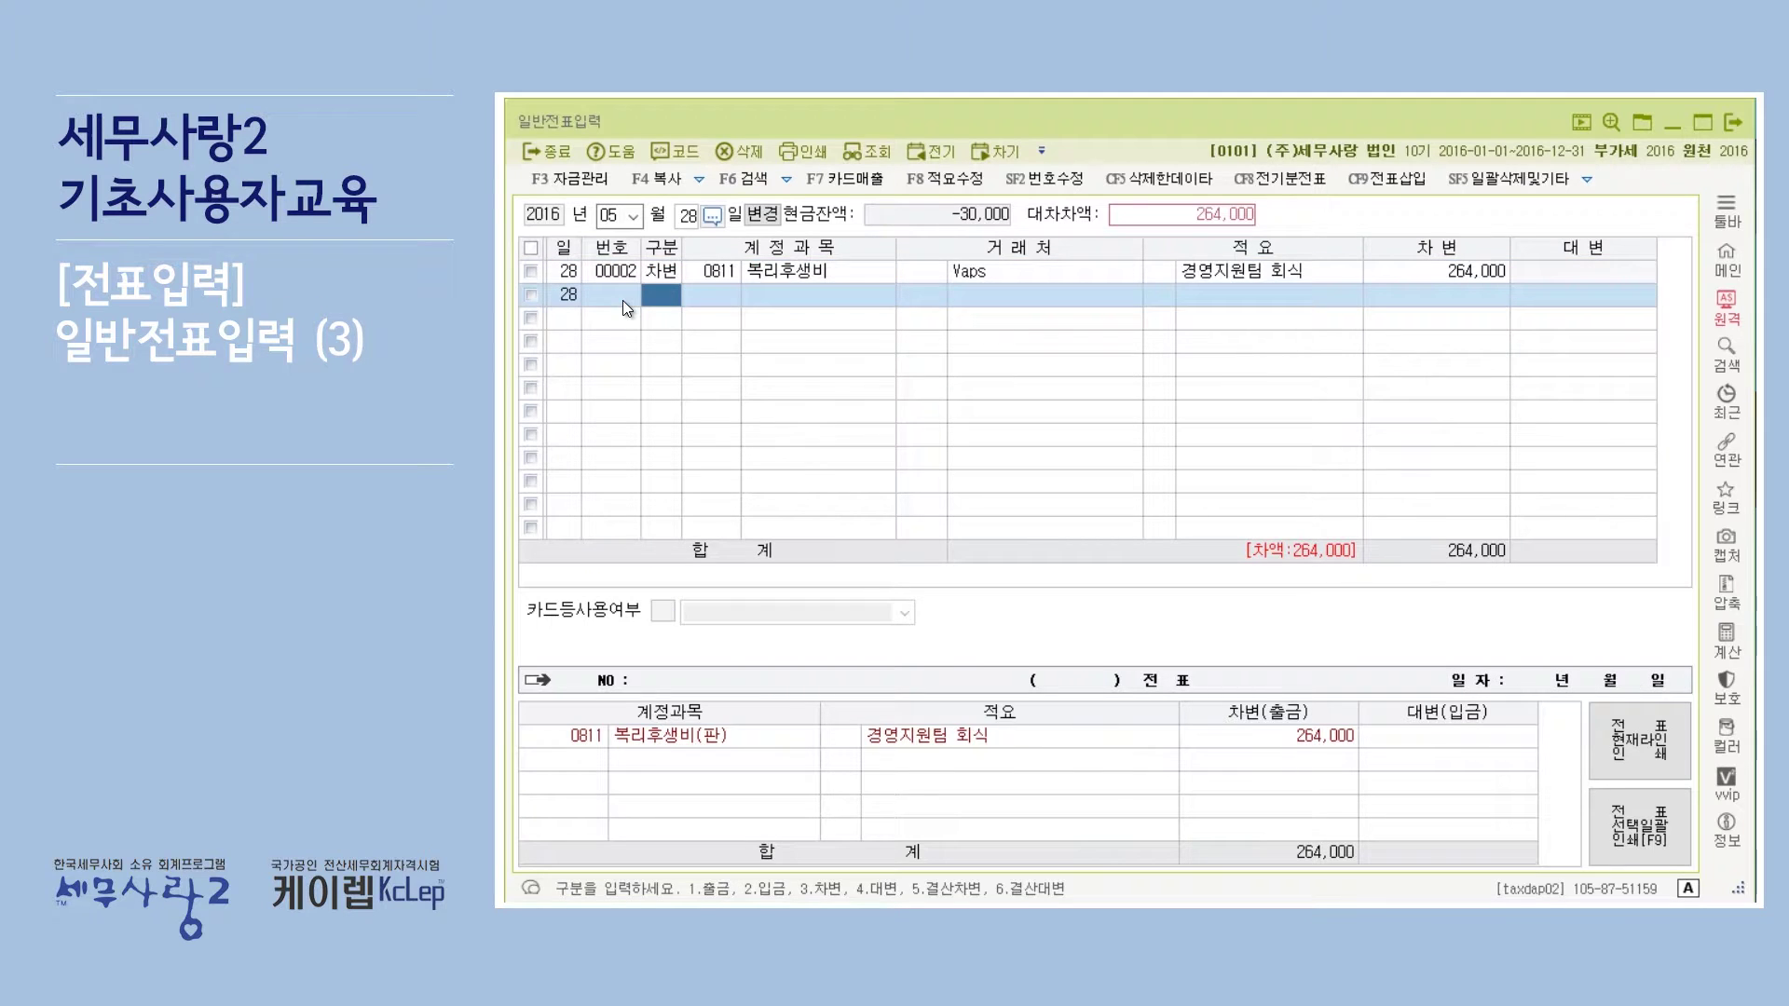
{"action": "left_click", "coordinate": [820, 267]}
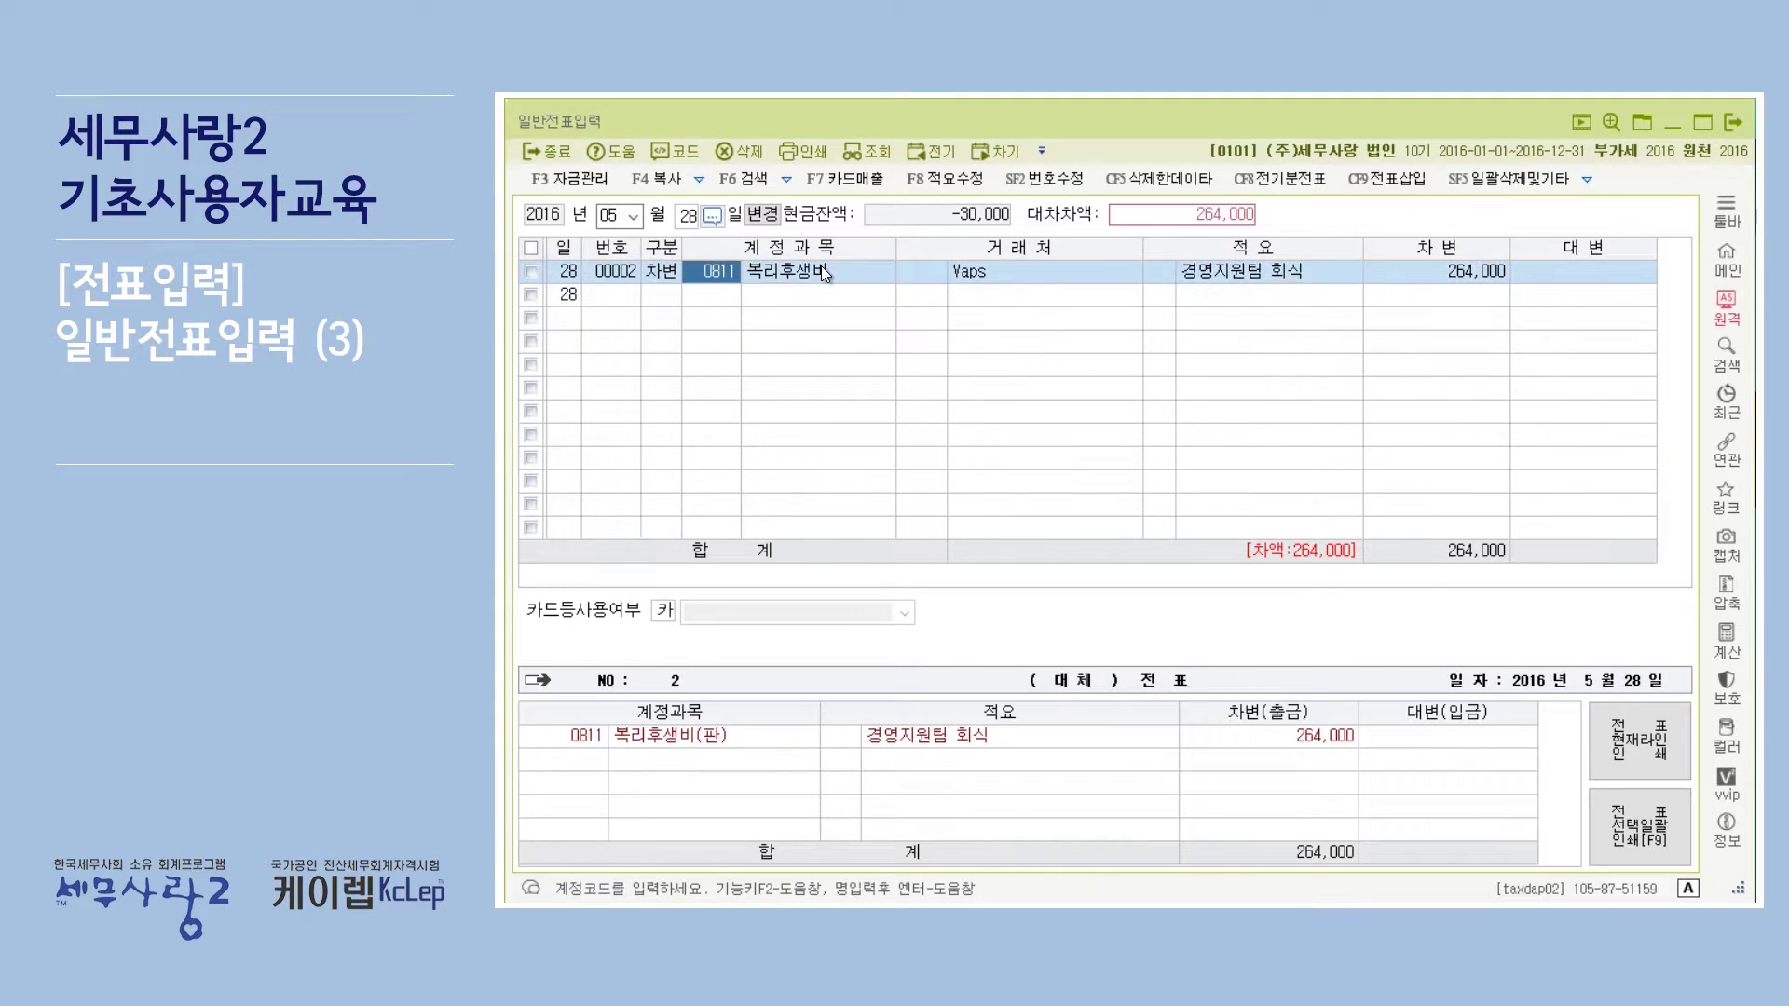
{"action": "left_click", "coordinate": [663, 612]}
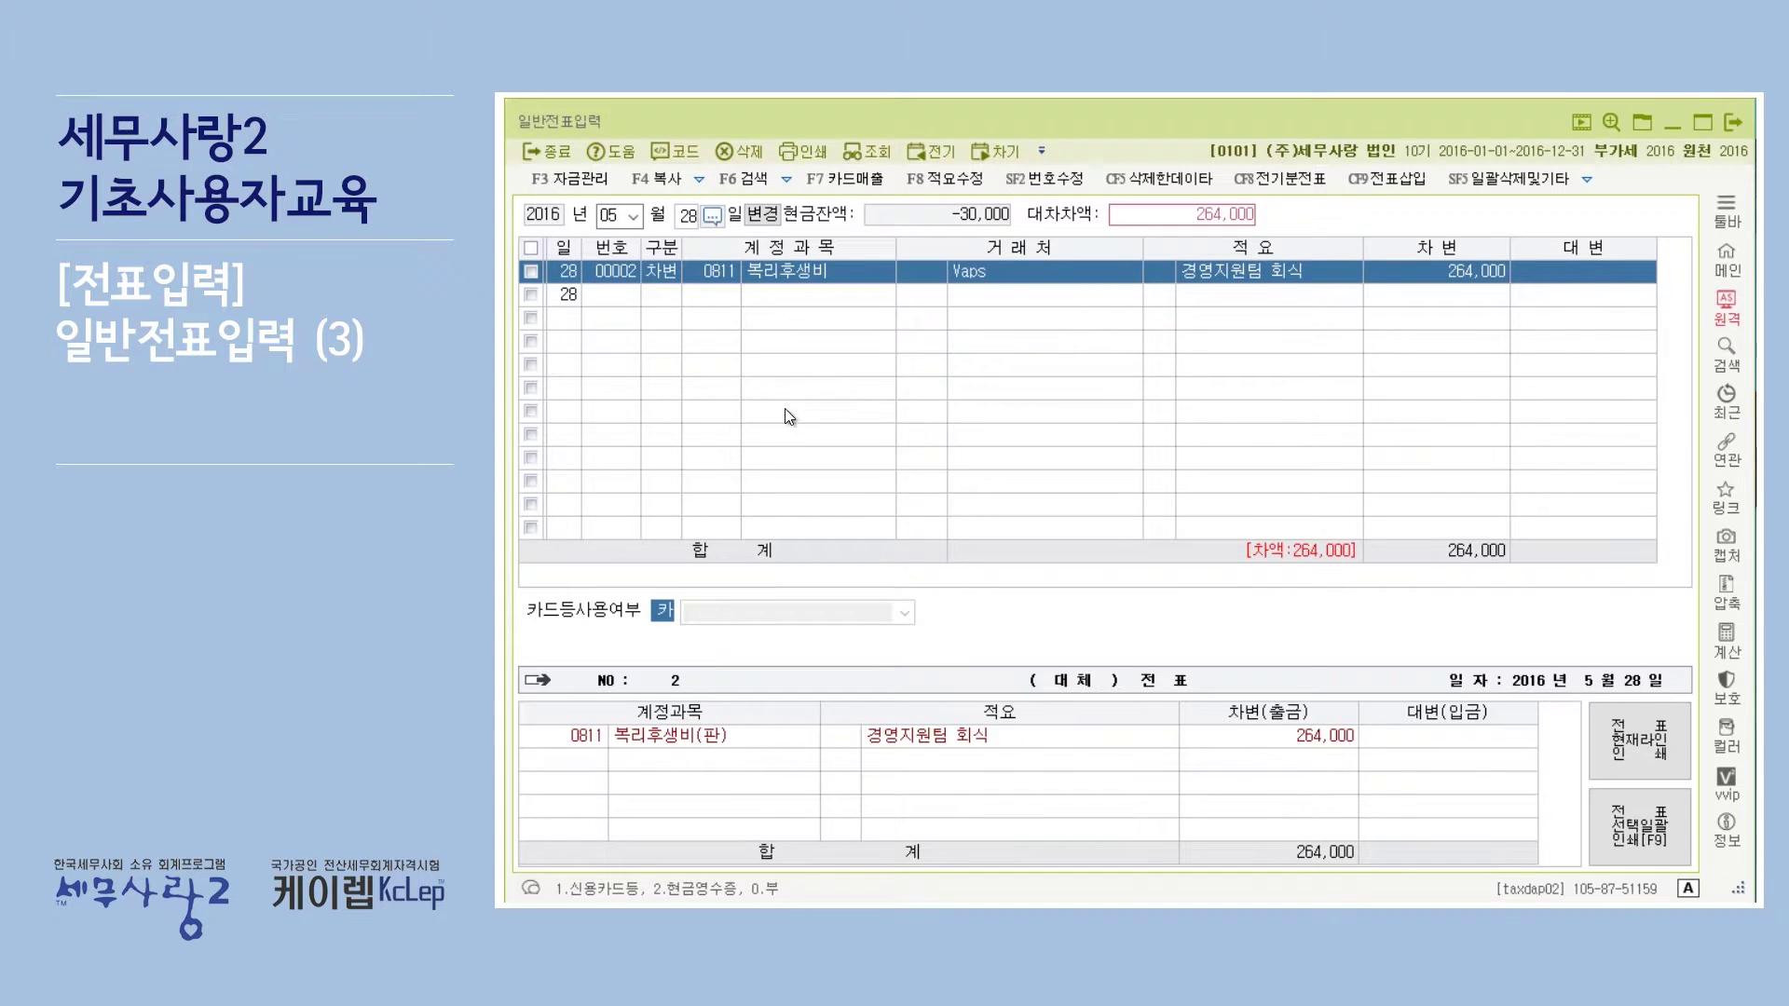
{"action": "key", "text": "Return"}
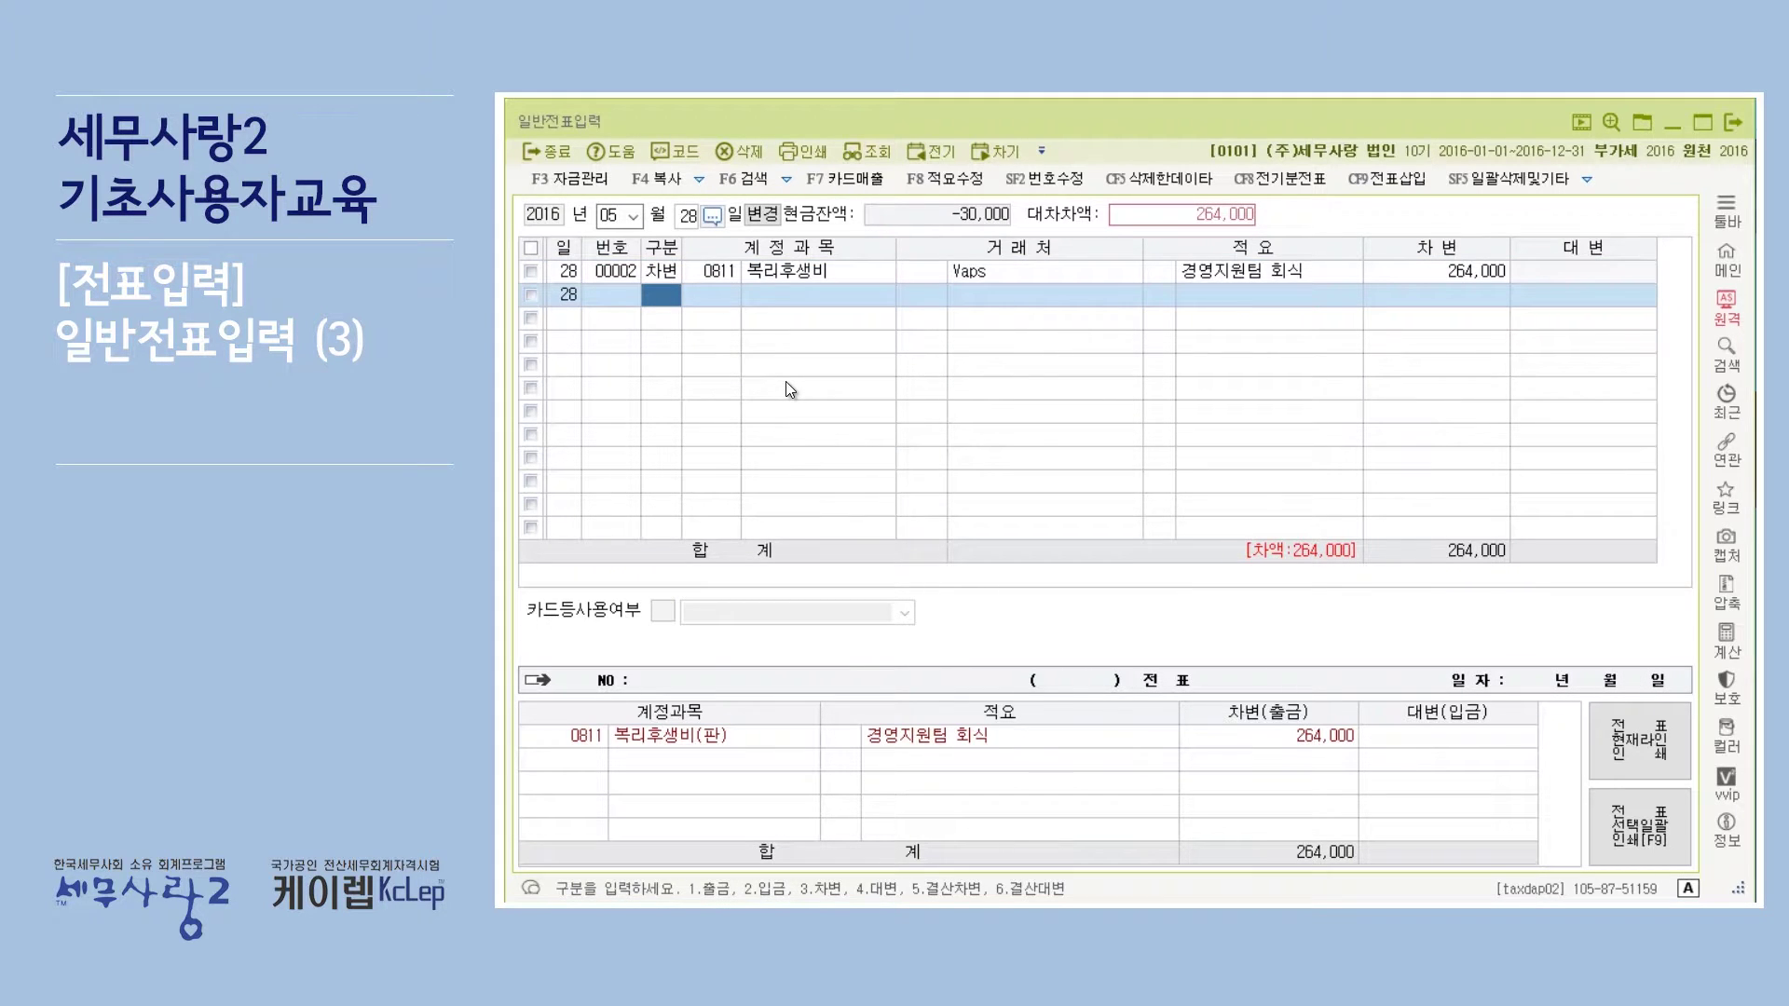
Start a credit (대변) line on the 28th with account 0253 미지급금.
{"action": "type", "text": "4"}
{"action": "key", "text": "Return"}
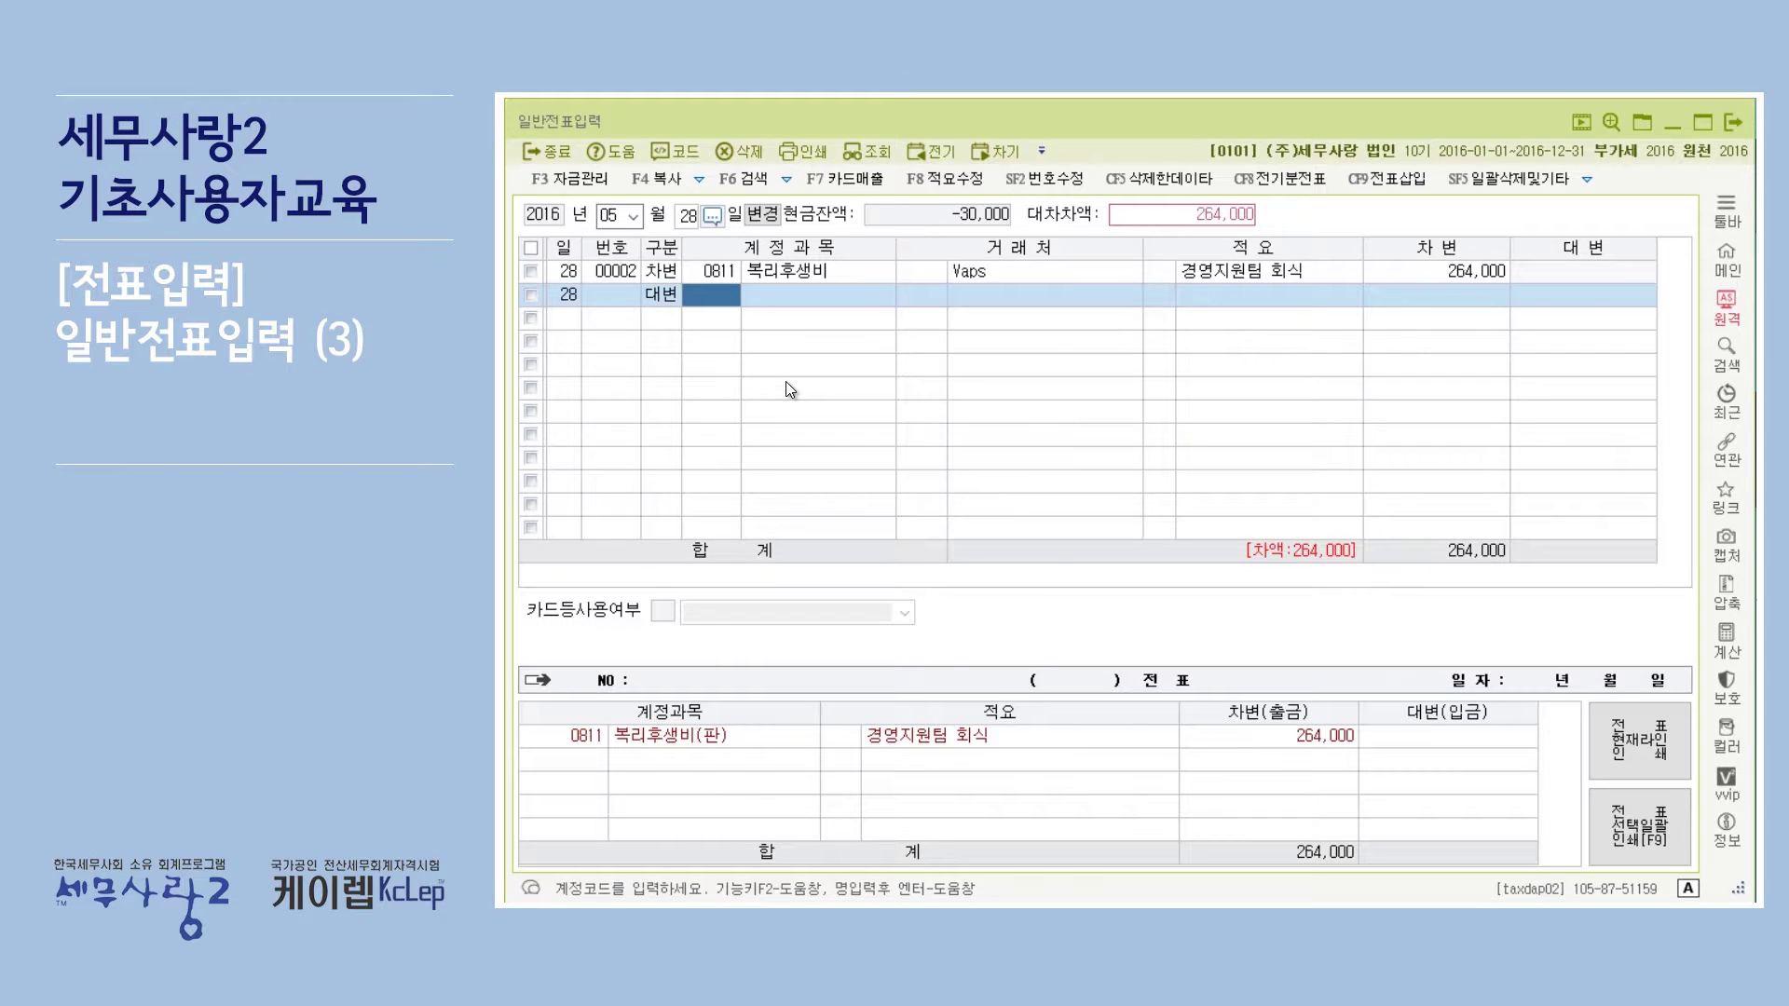
{"action": "key", "text": "F2"}
{"action": "type", "text": "미지급"}
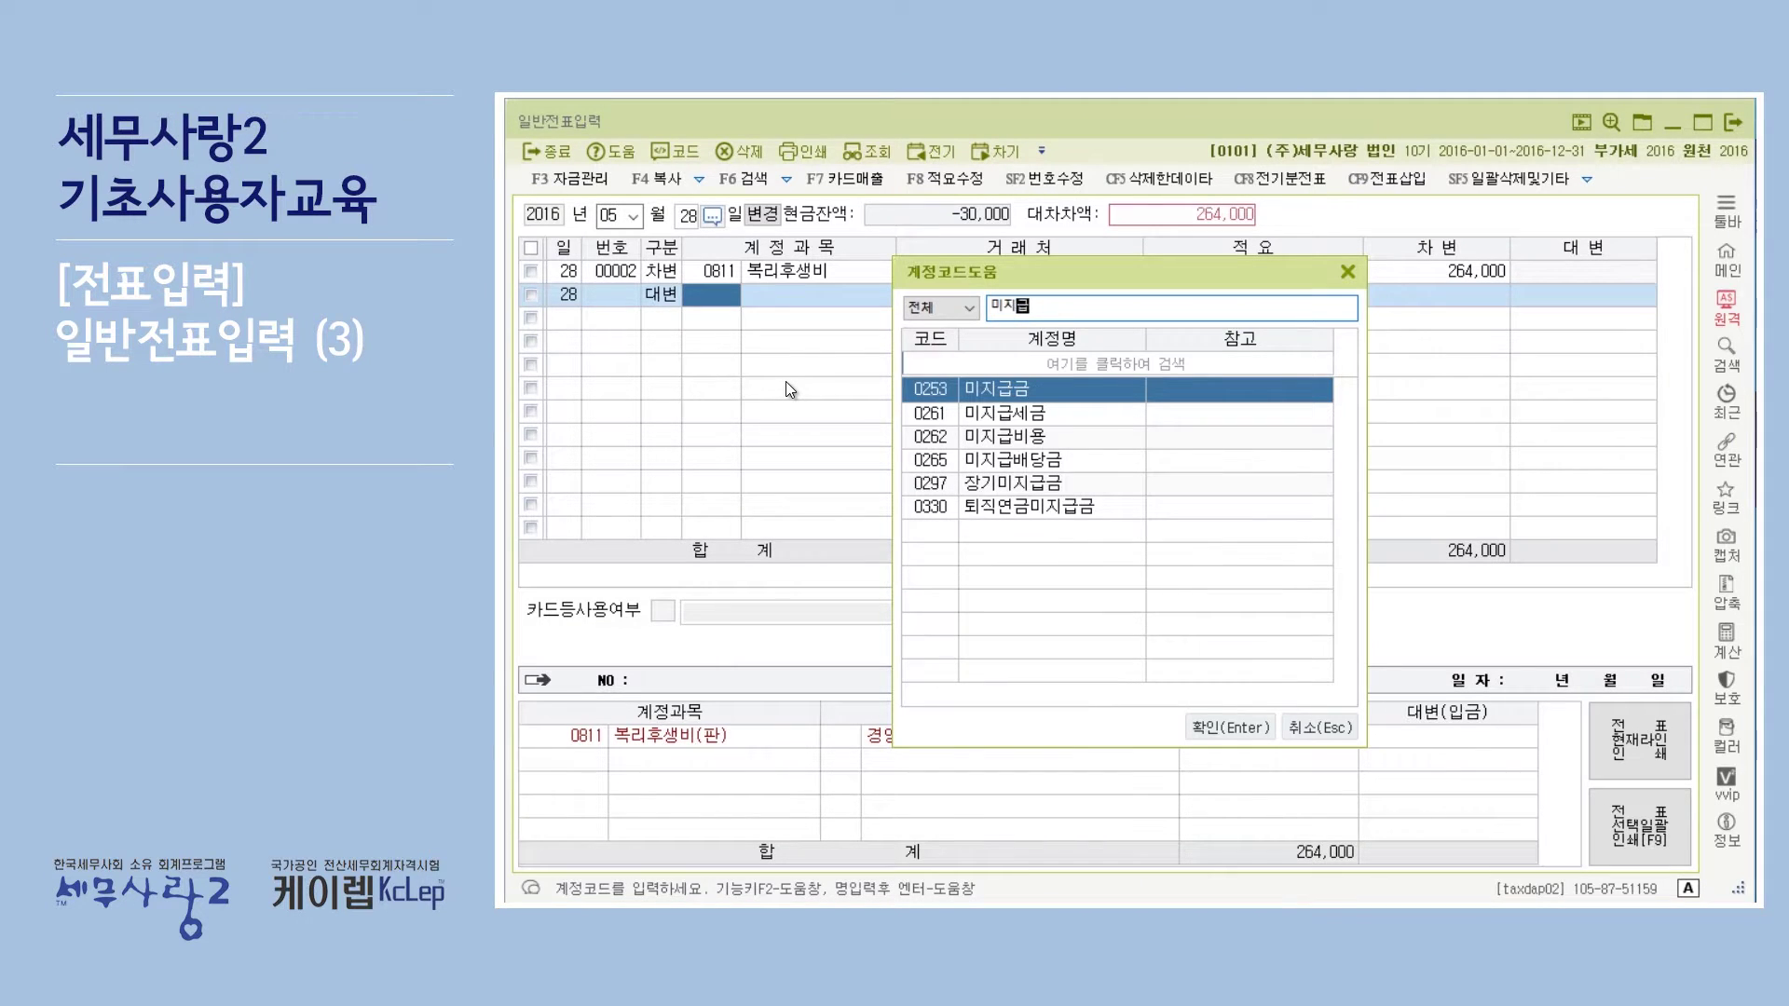
{"action": "key", "text": "Return"}
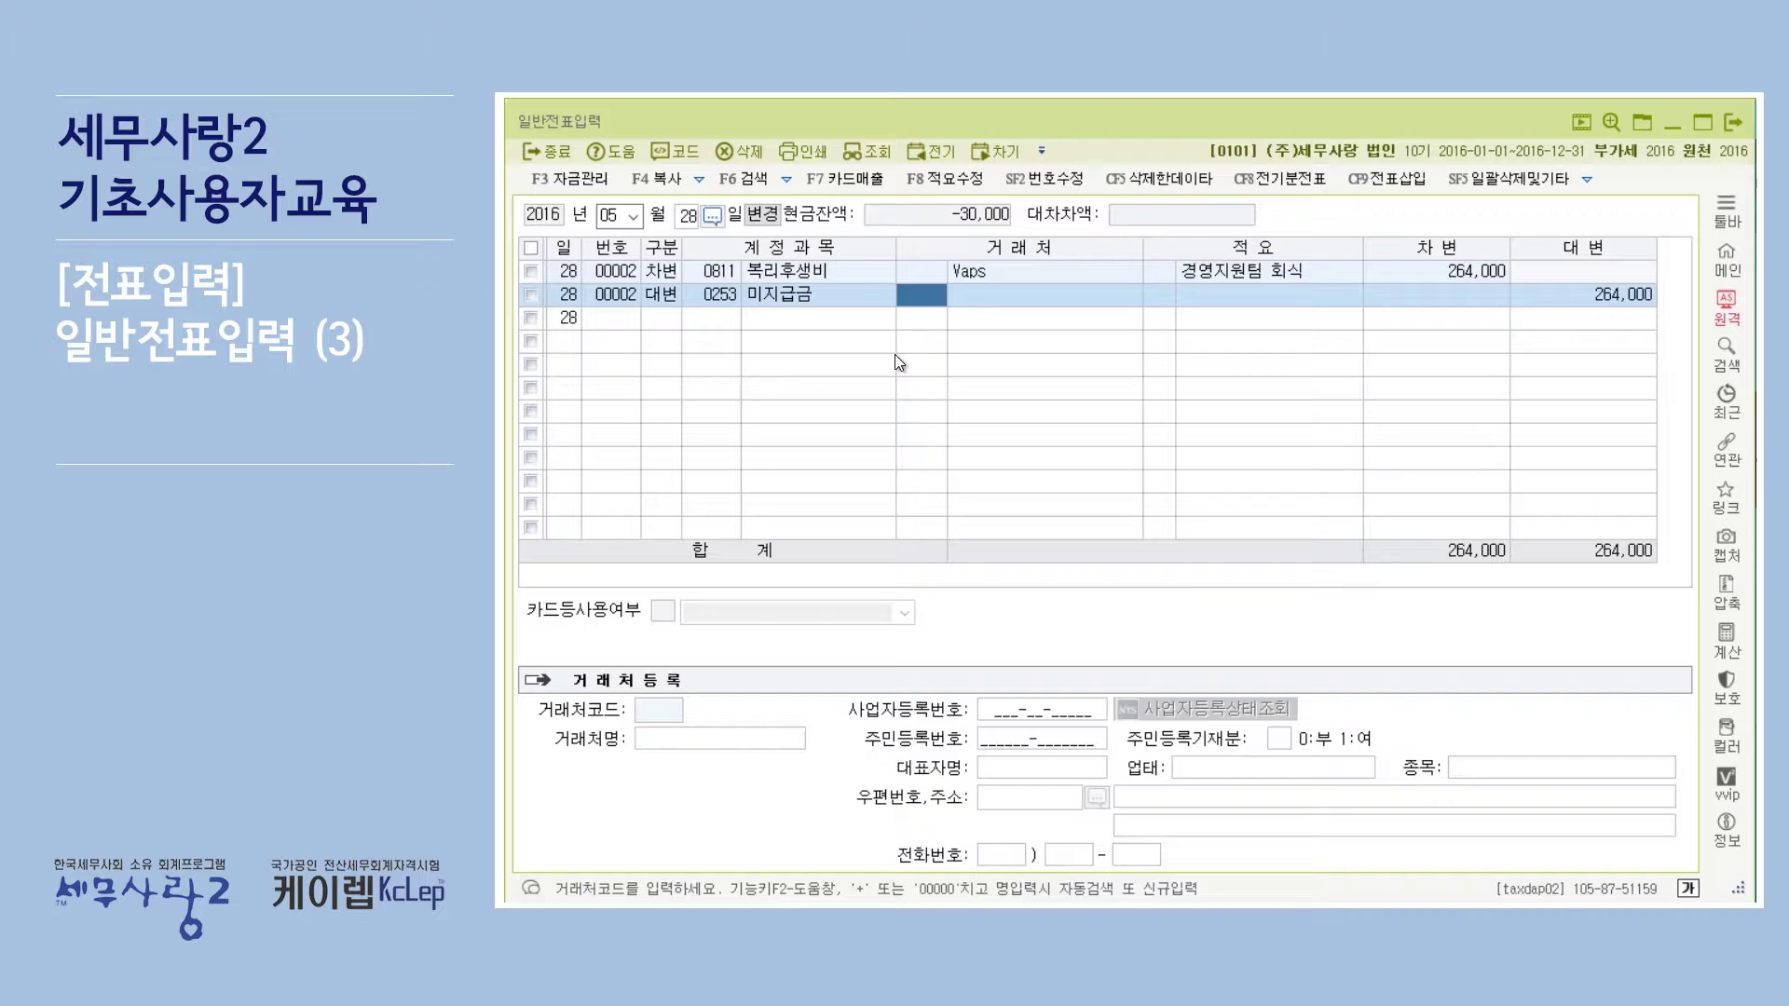
Look up 신한카 and set the credit line's trading partner to 99600 신한카드.
{"action": "key", "text": "F2"}
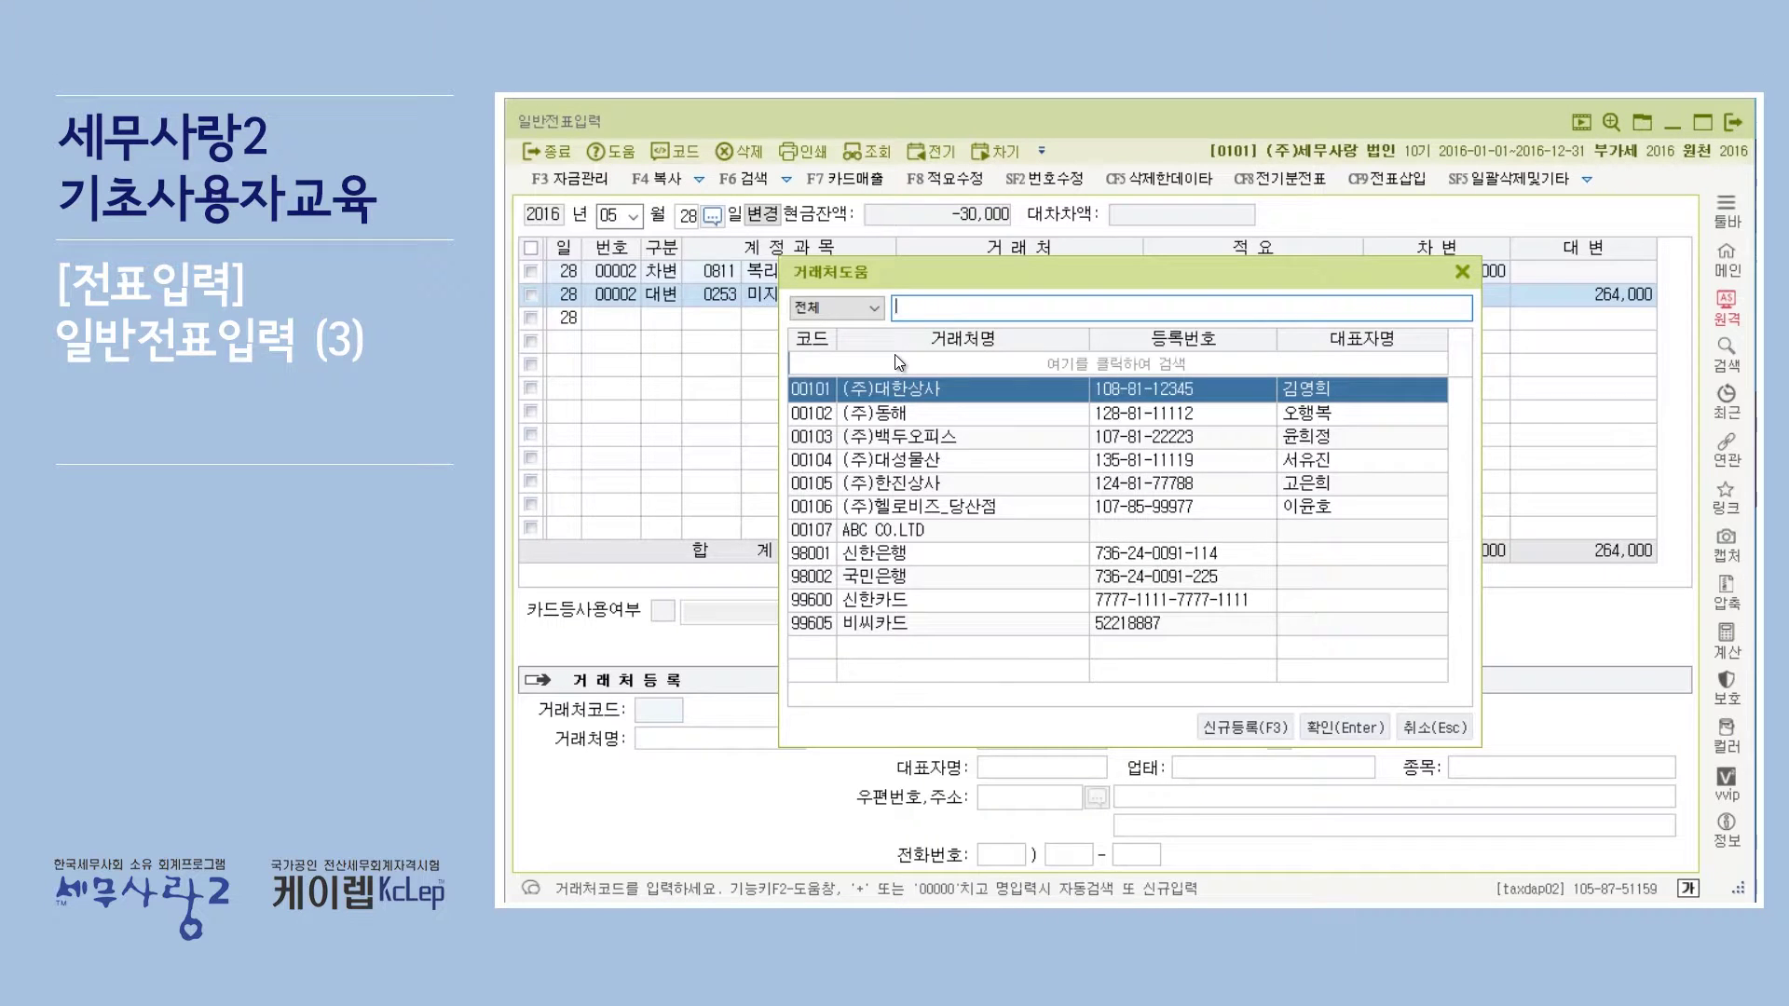
{"action": "type", "text": "신한"}
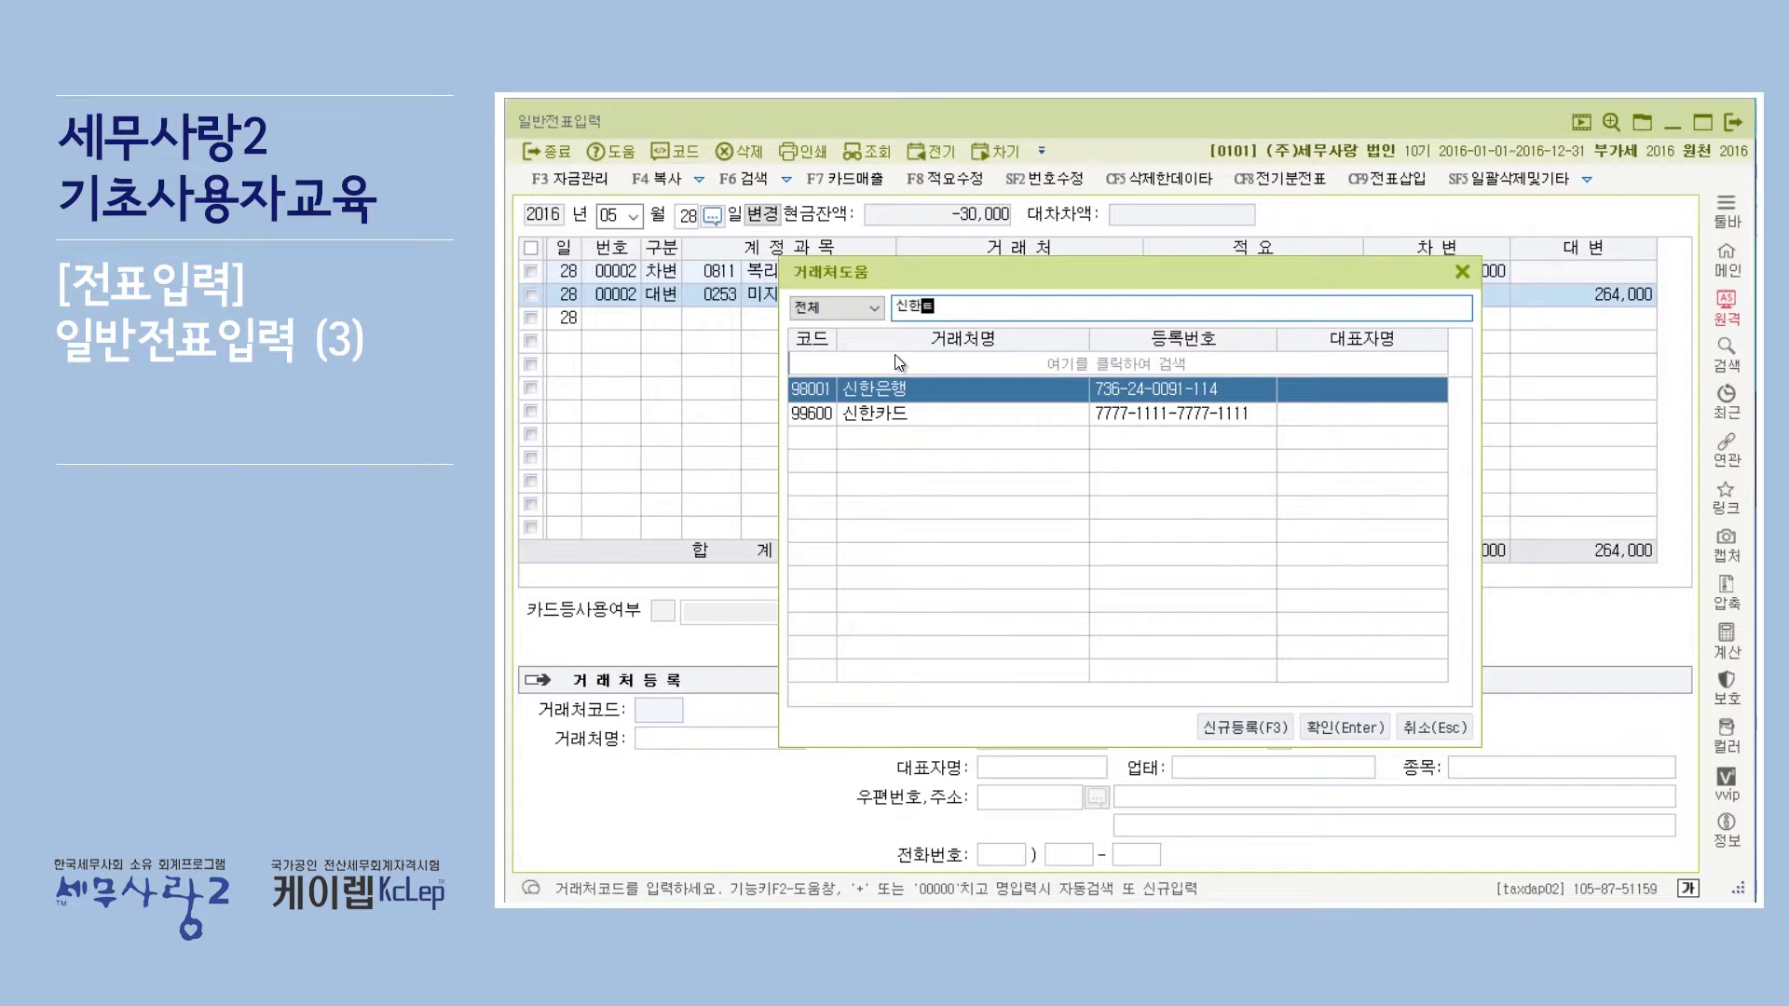
{"action": "type", "text": "카"}
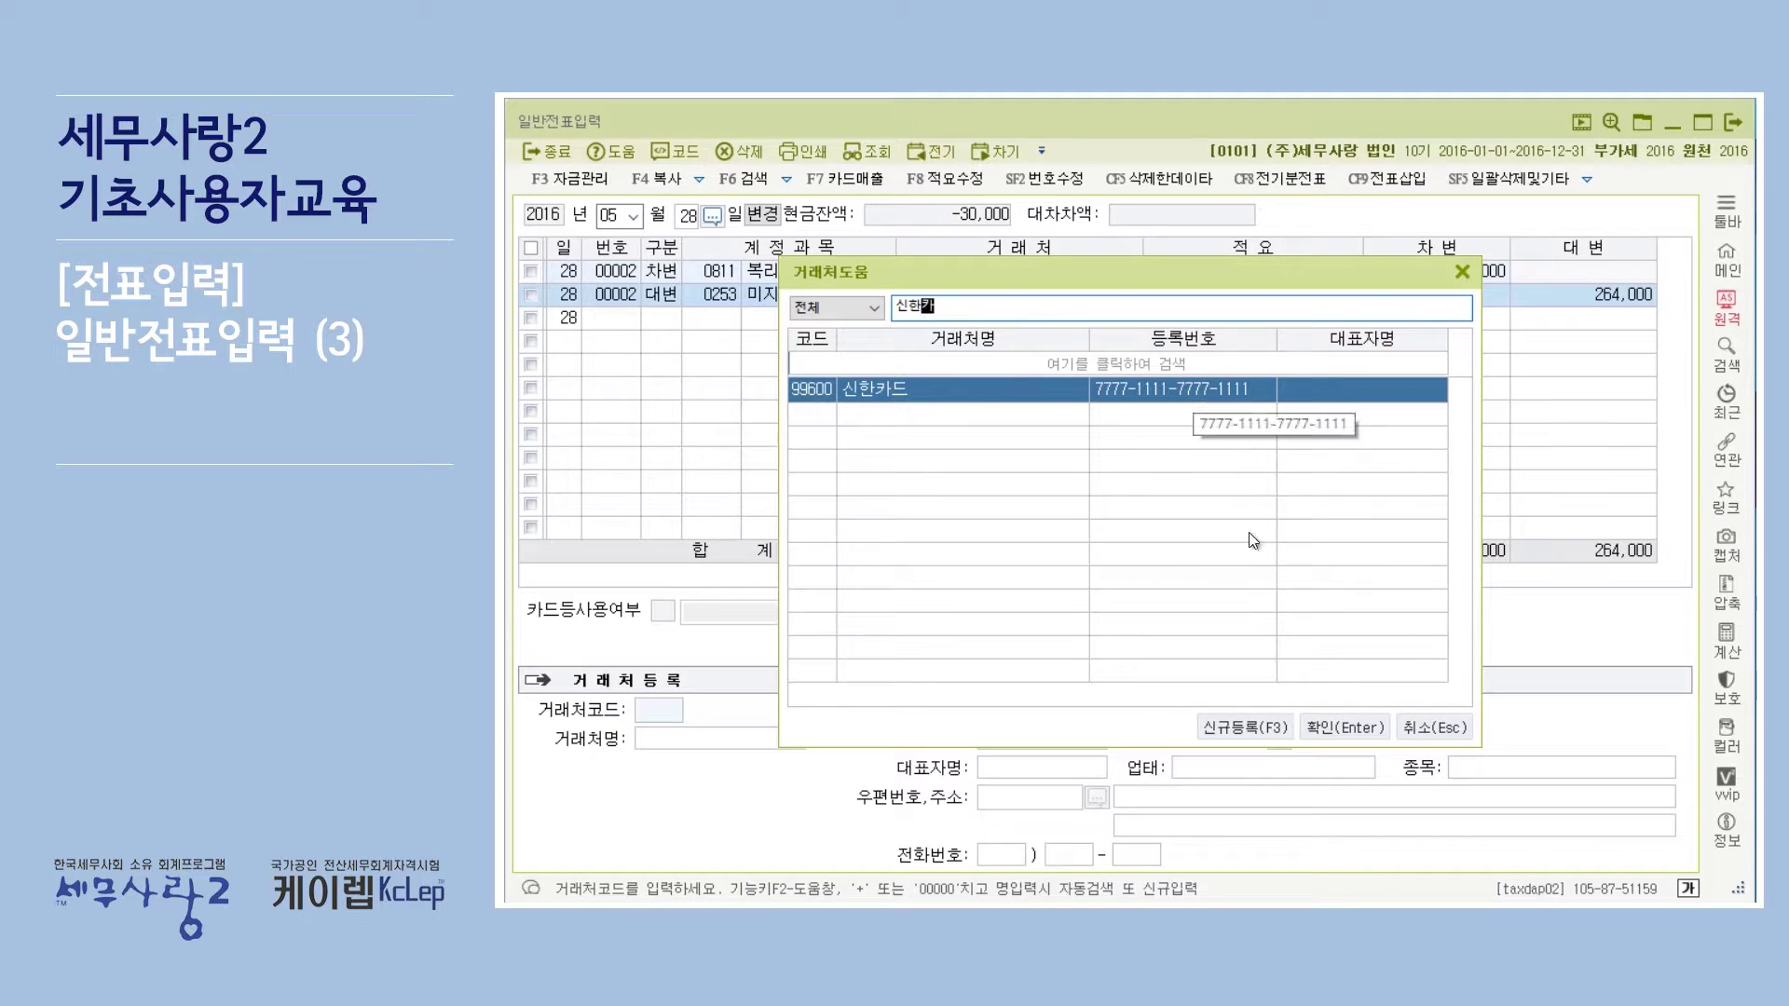
{"action": "left_click", "coordinate": [1338, 727]}
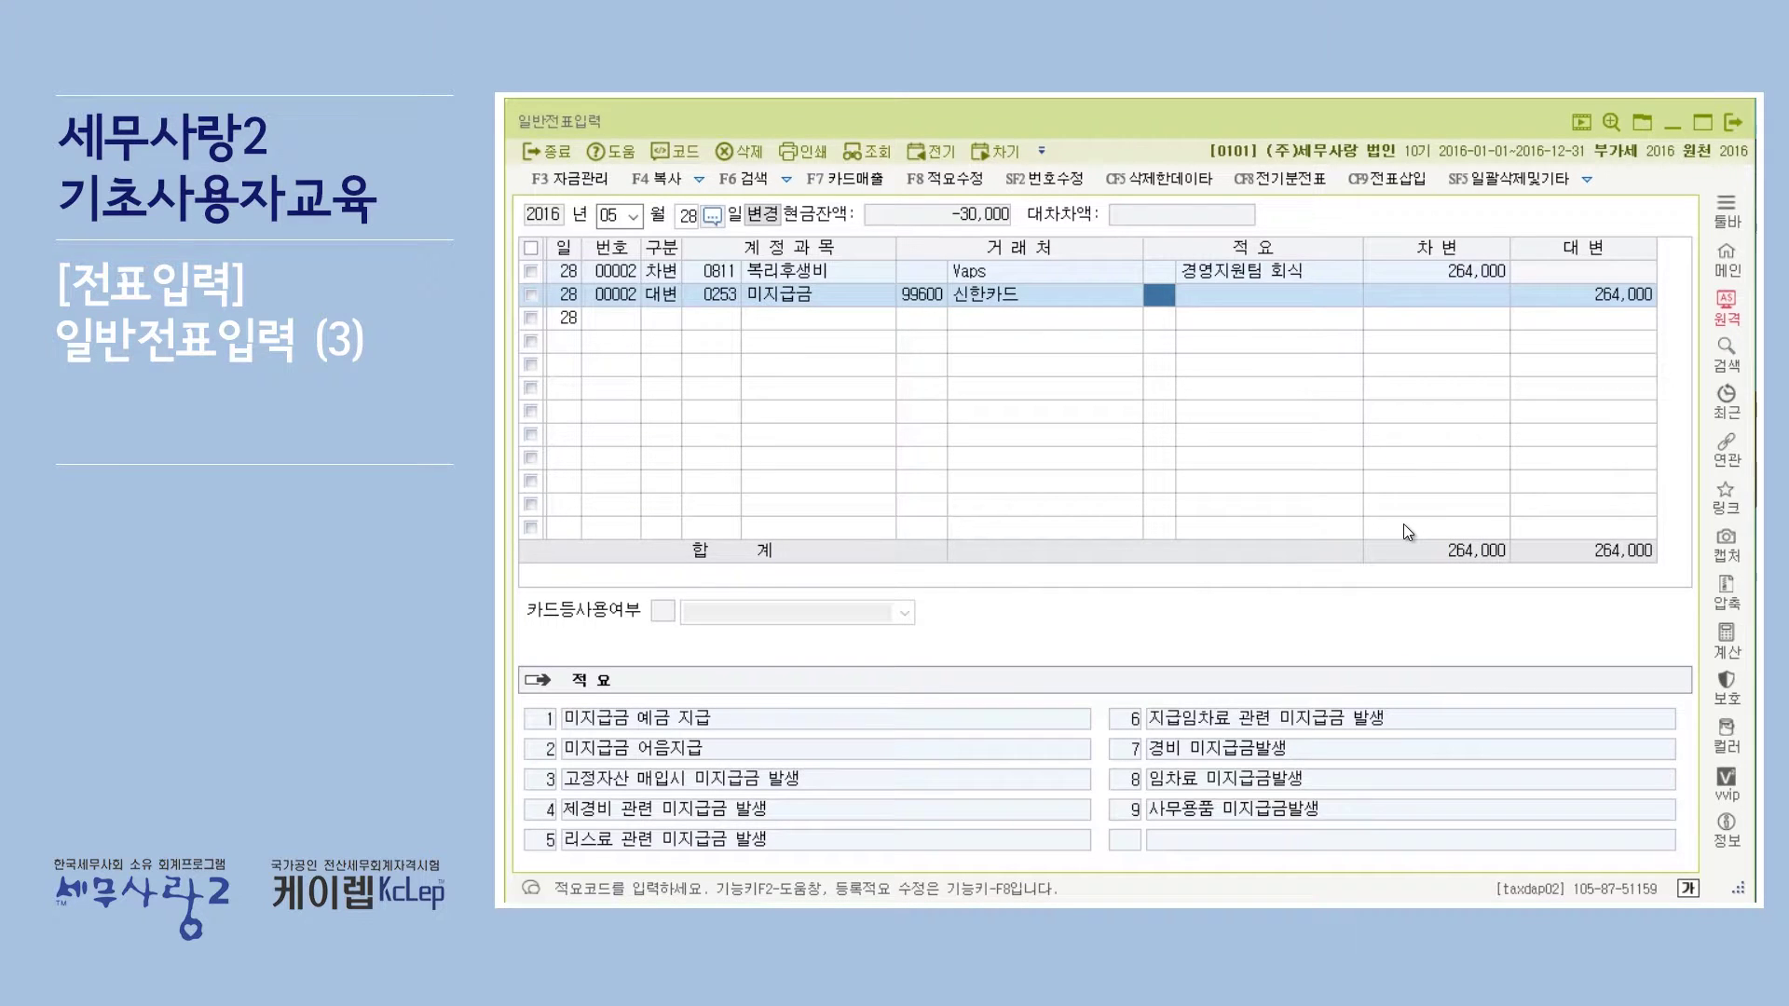
Enter 법인카드 결제 as the credit line's description, leaving the description code empty.
{"action": "key", "text": "Return"}
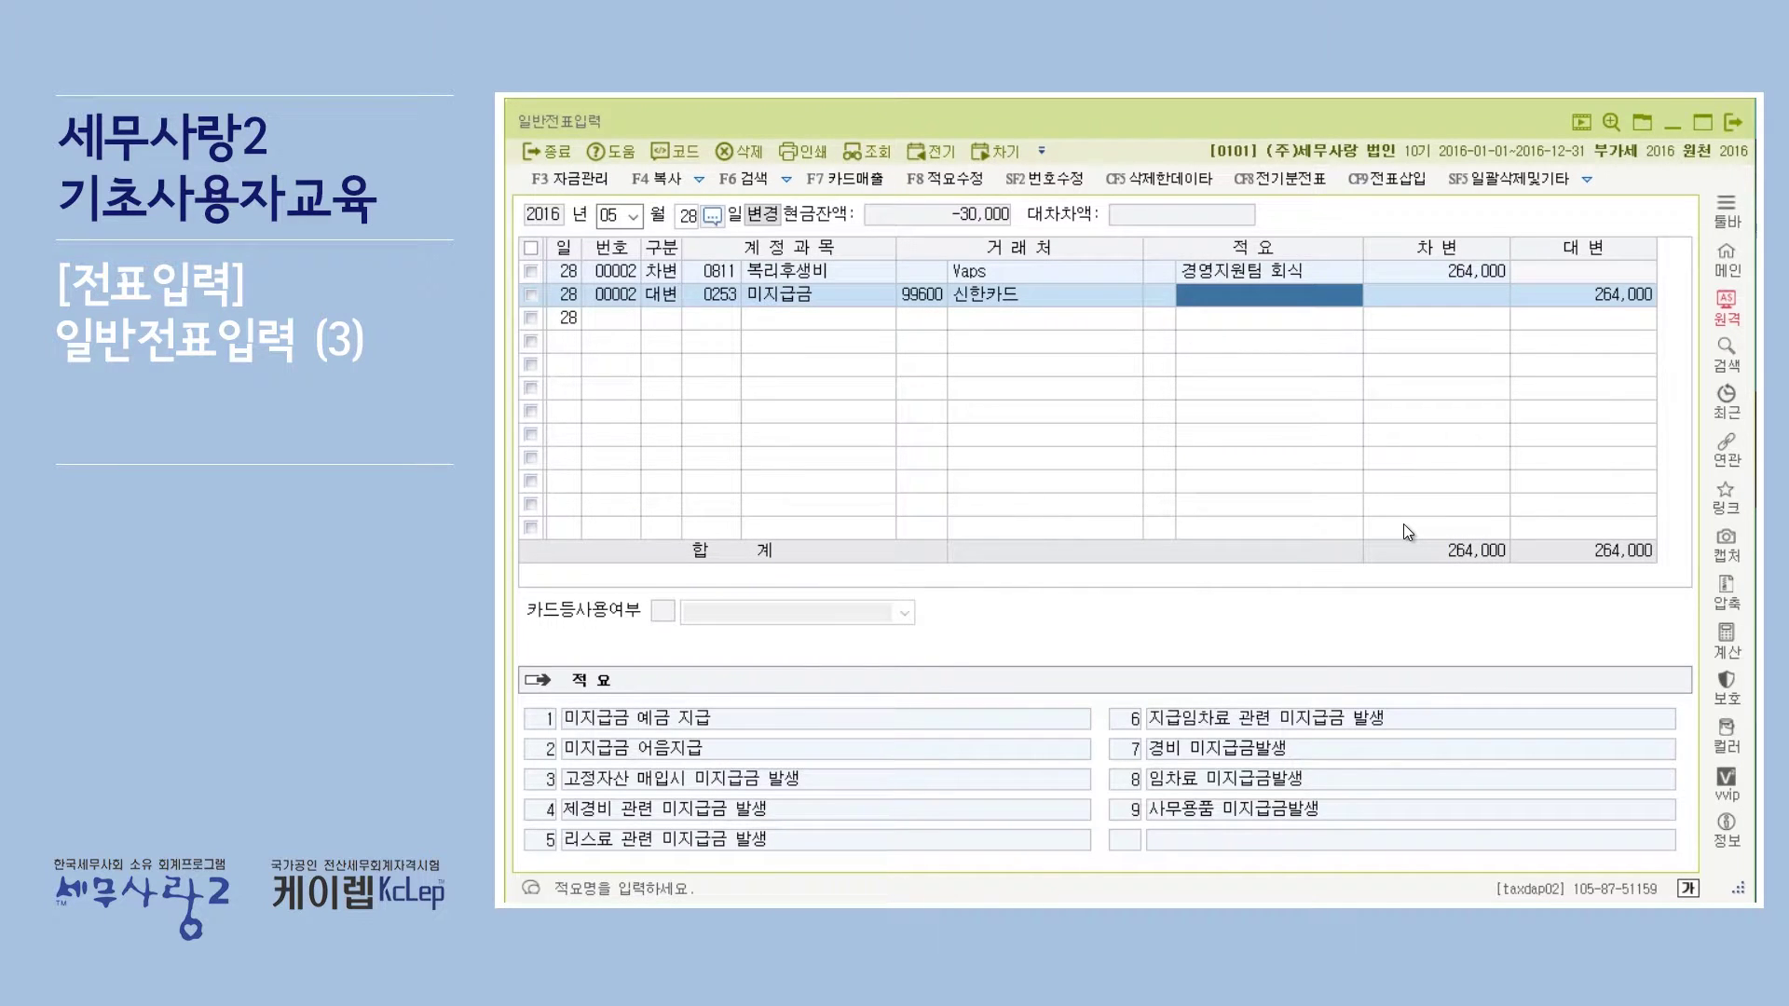
{"action": "type", "text": "법인카드 결제"}
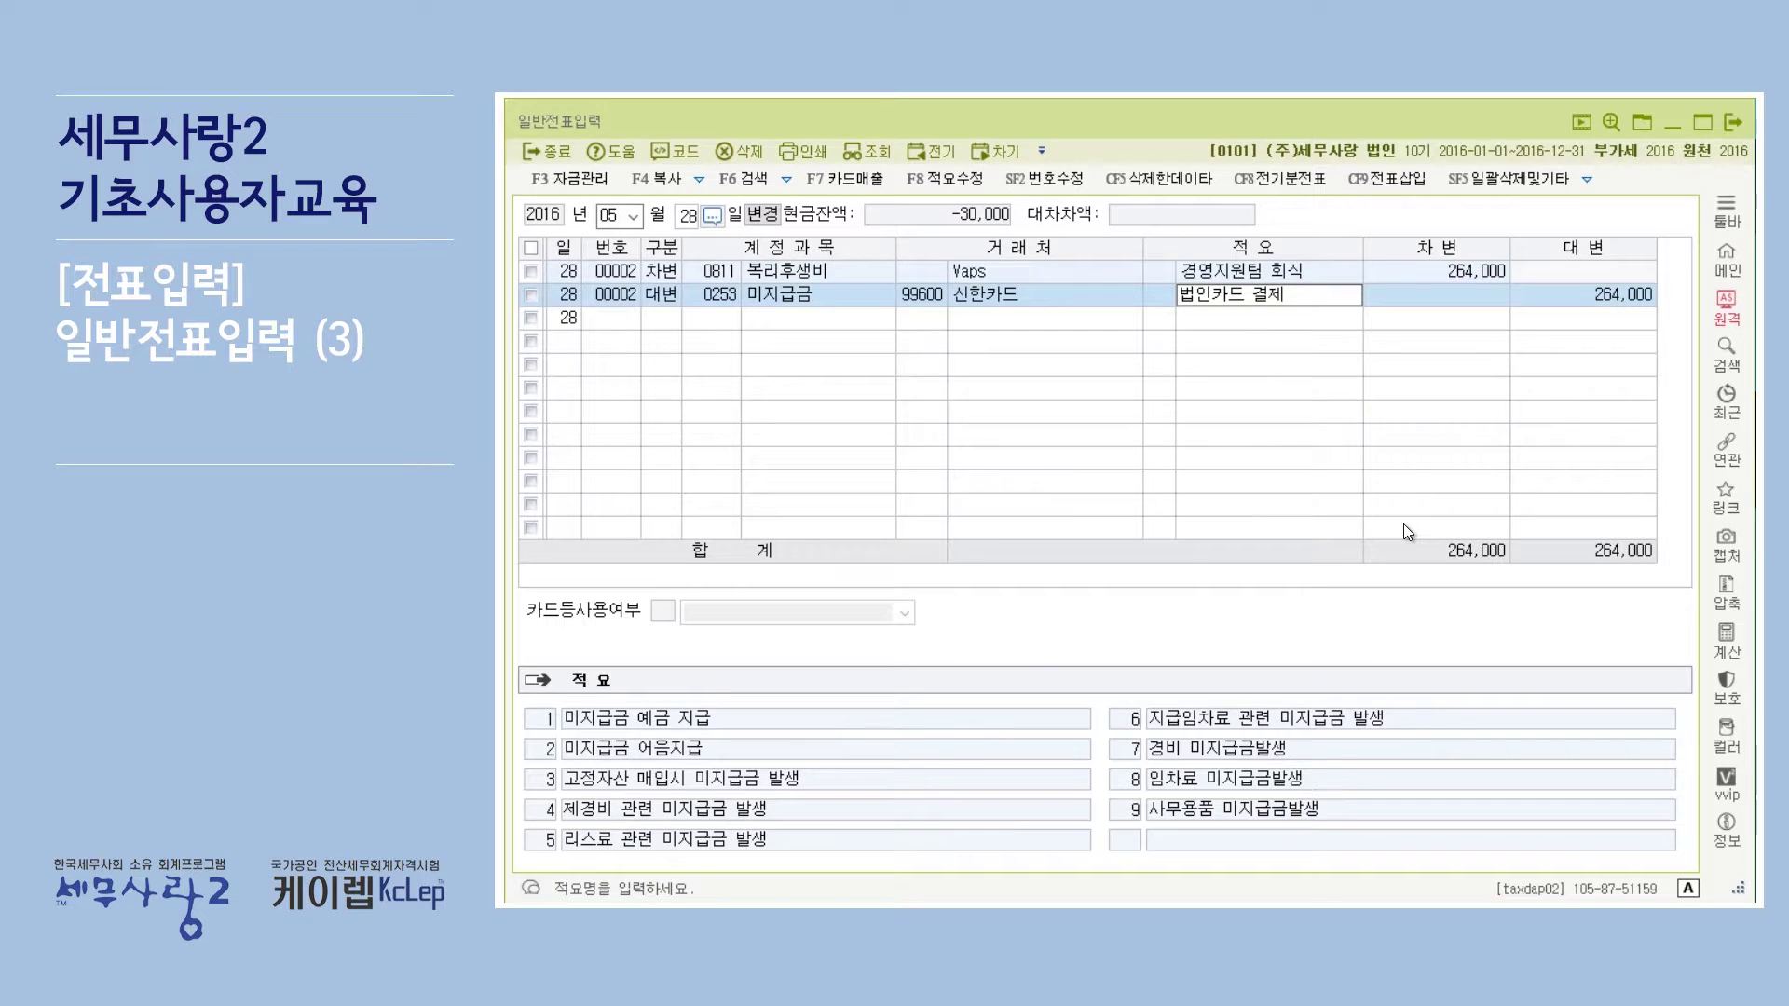
{"action": "key", "text": "Return"}
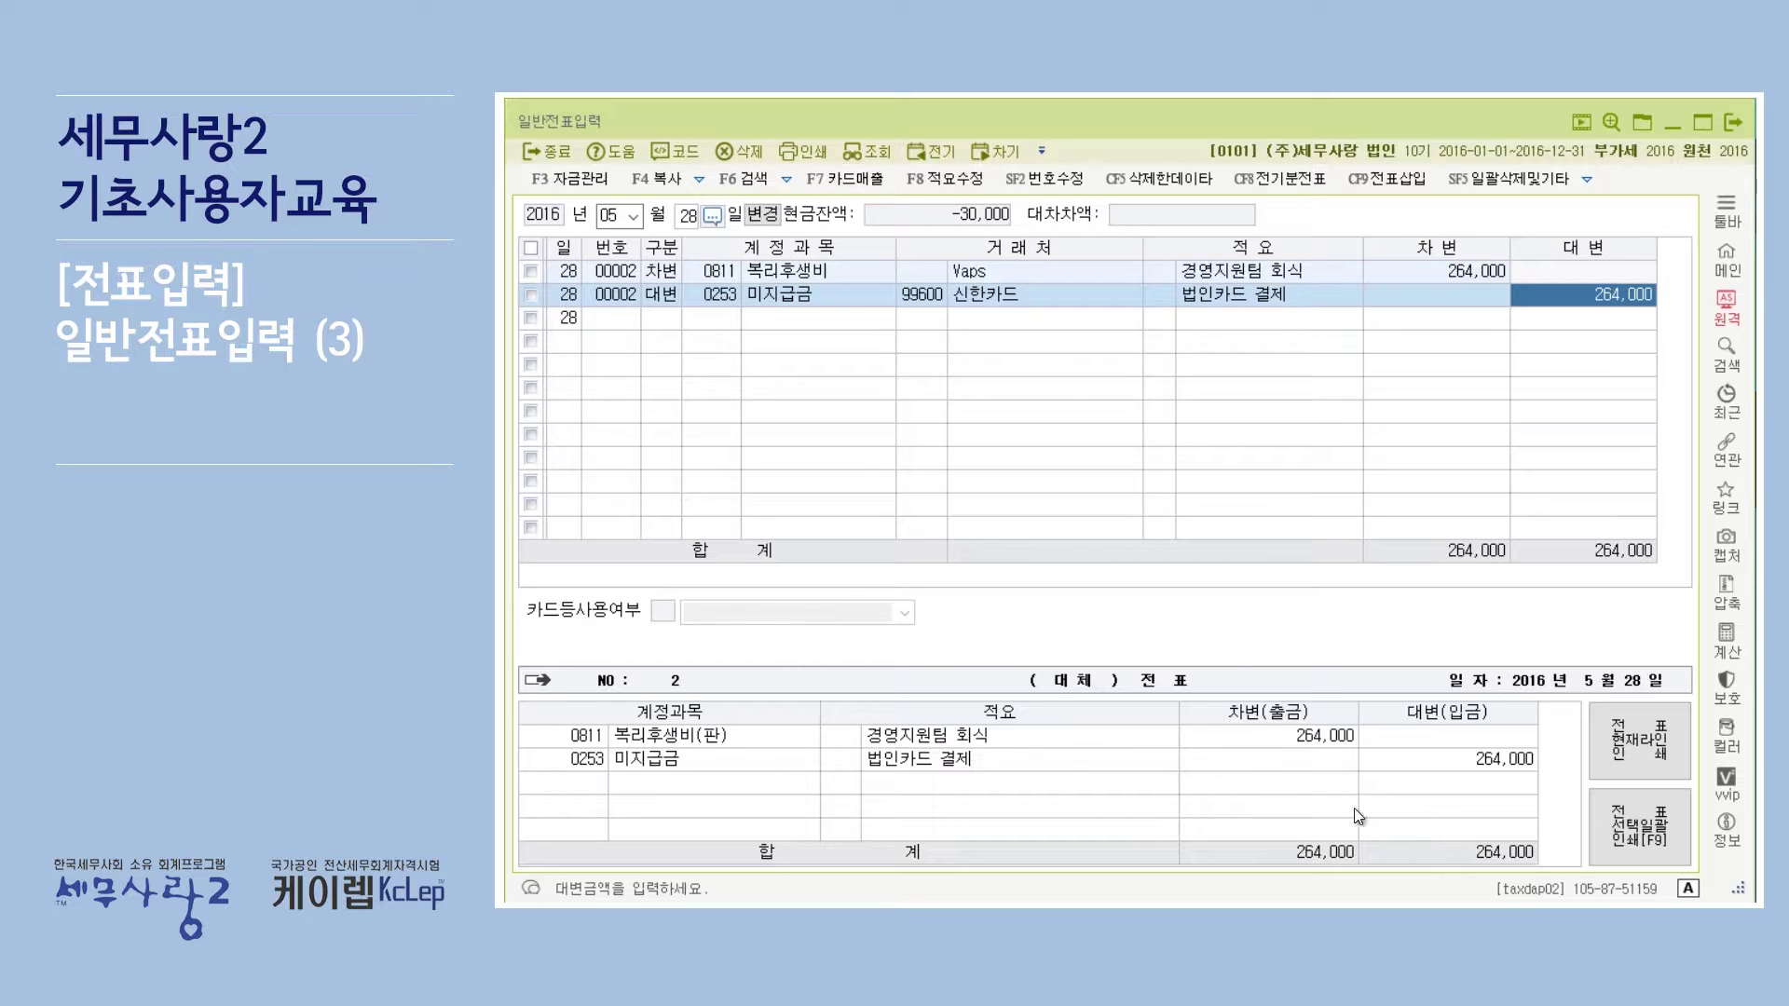
Switch to the exercise PDF in Acrobat Reader and examine the bank transaction list and its notes in section 4) 은행거래 입력.
{"action": "key", "text": "alt+Tab"}
{"action": "scroll", "coordinate": [1217, 420], "scroll_direction": "down", "scroll_amount": 10}
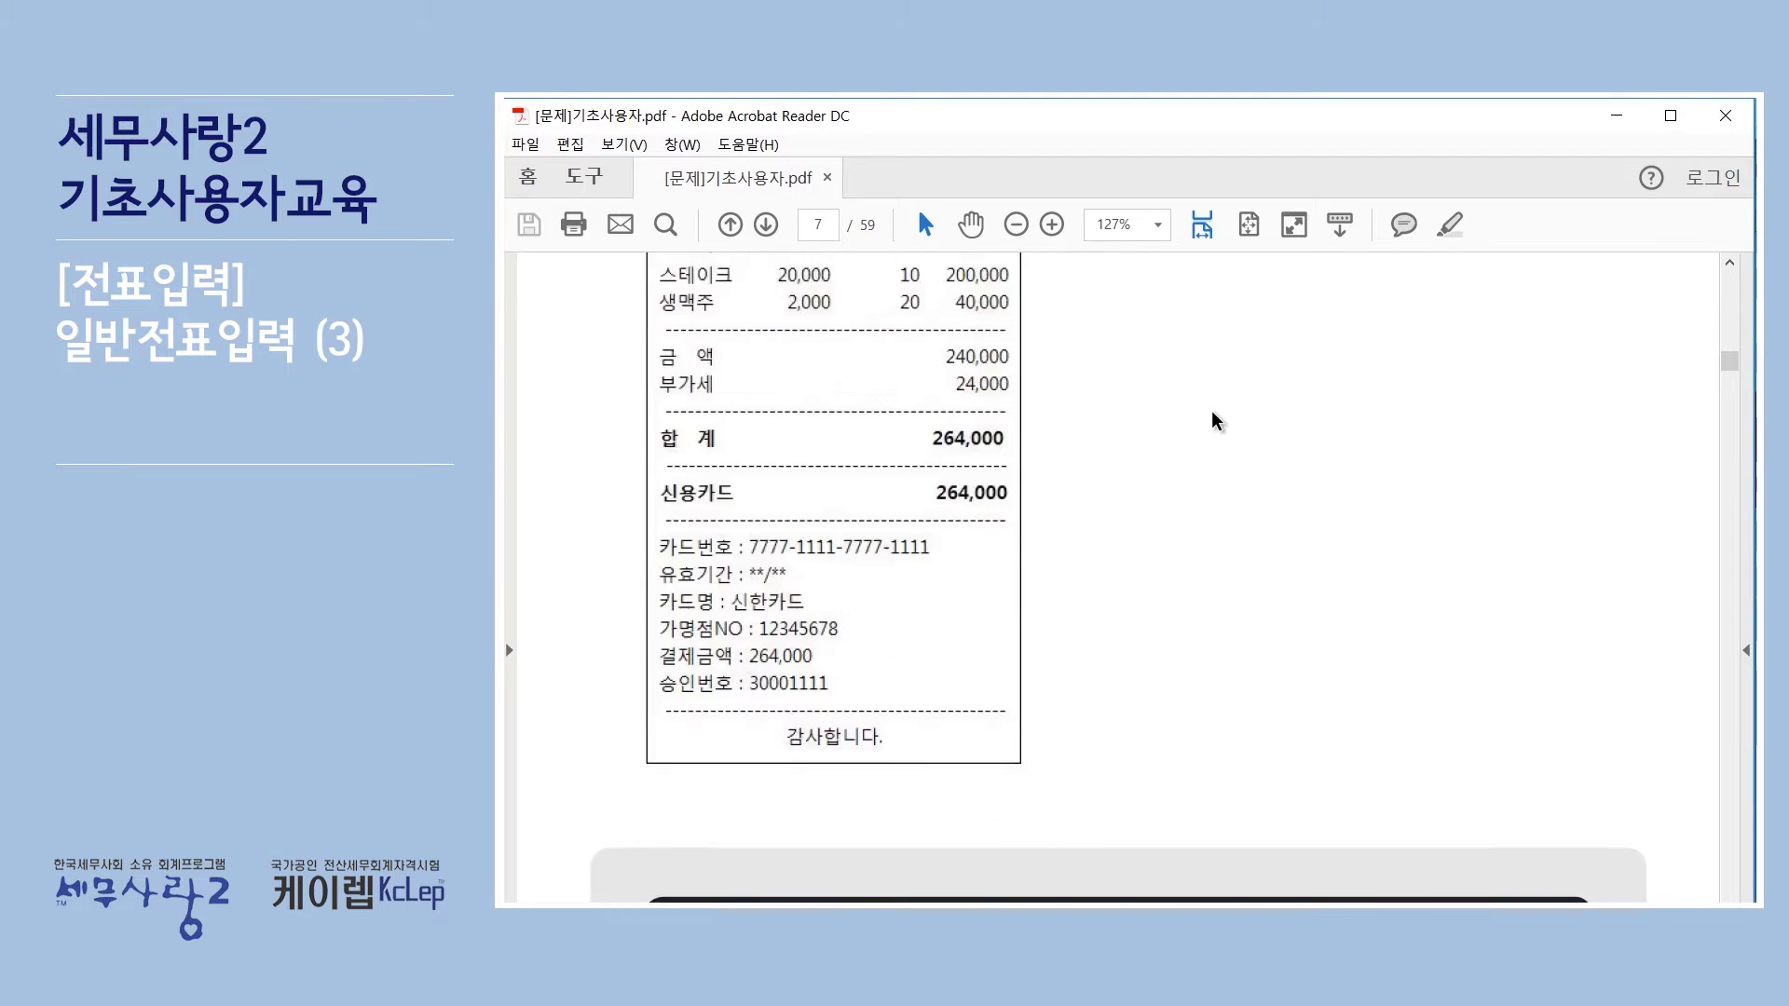
{"action": "scroll", "coordinate": [1217, 421], "scroll_direction": "down", "scroll_amount": 5}
{"action": "scroll", "coordinate": [1214, 410], "scroll_direction": "up", "scroll_amount": 1}
{"action": "scroll", "coordinate": [1214, 408], "scroll_direction": "up", "scroll_amount": 1}
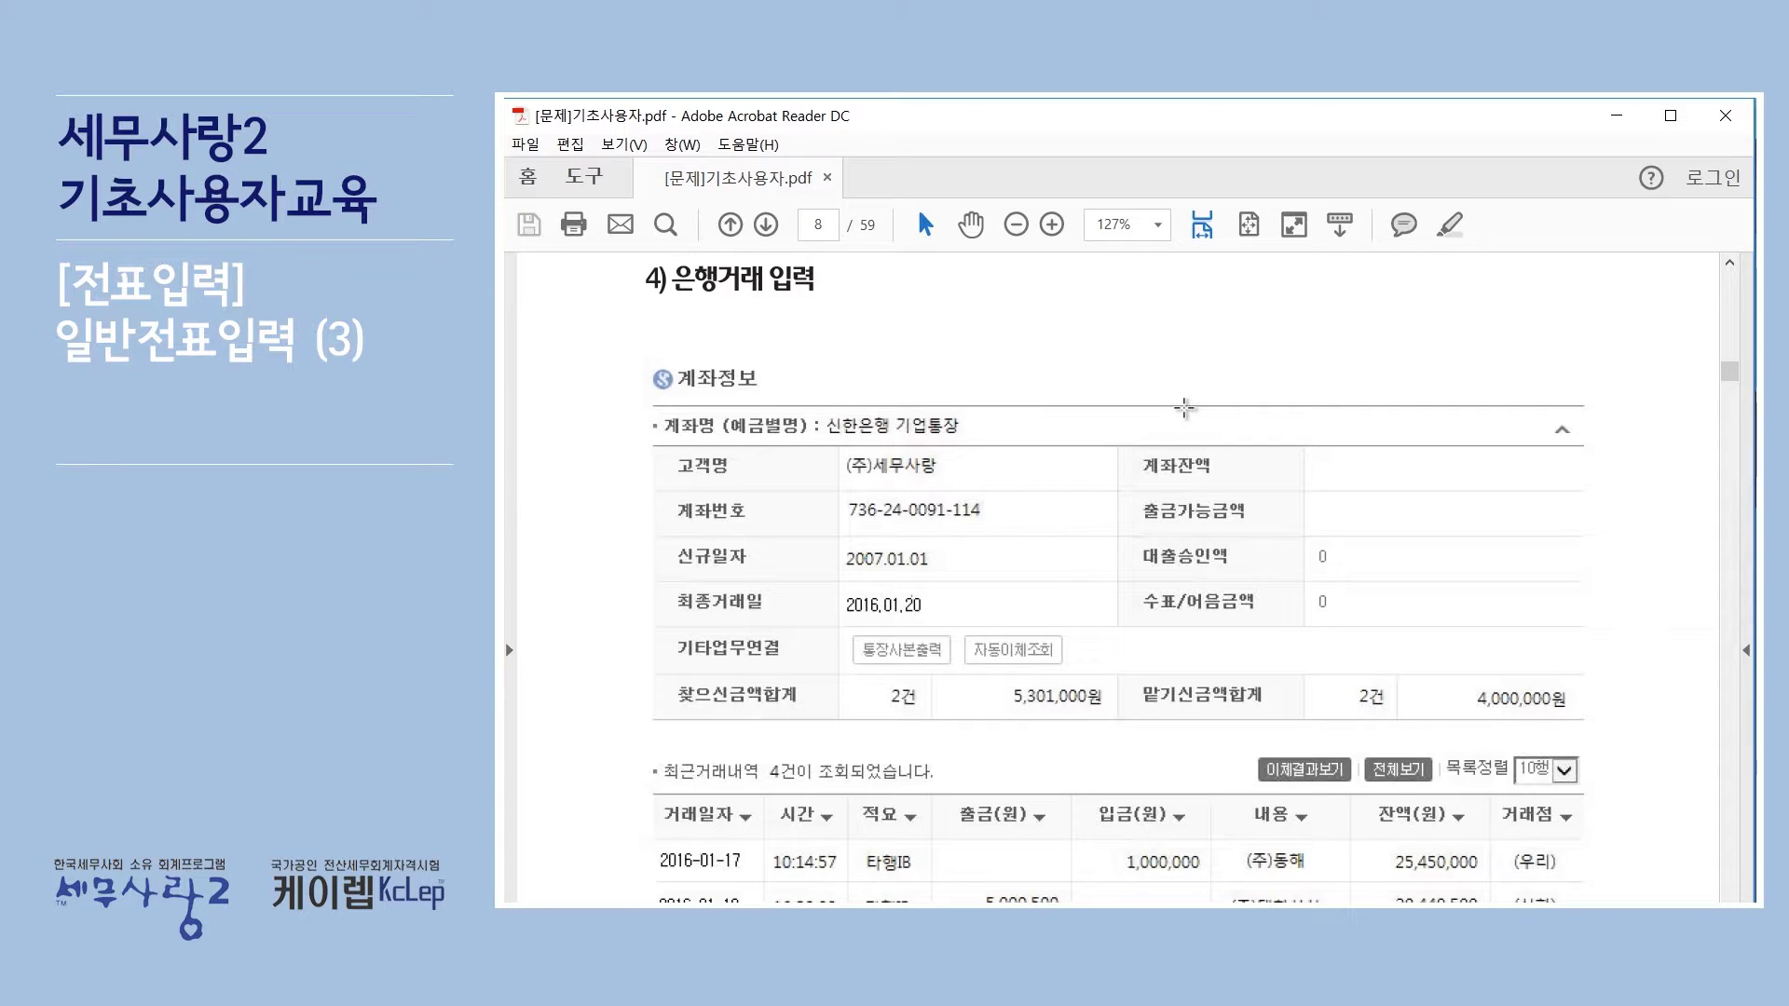
{"action": "scroll", "coordinate": [1184, 408], "scroll_direction": "down", "scroll_amount": 2}
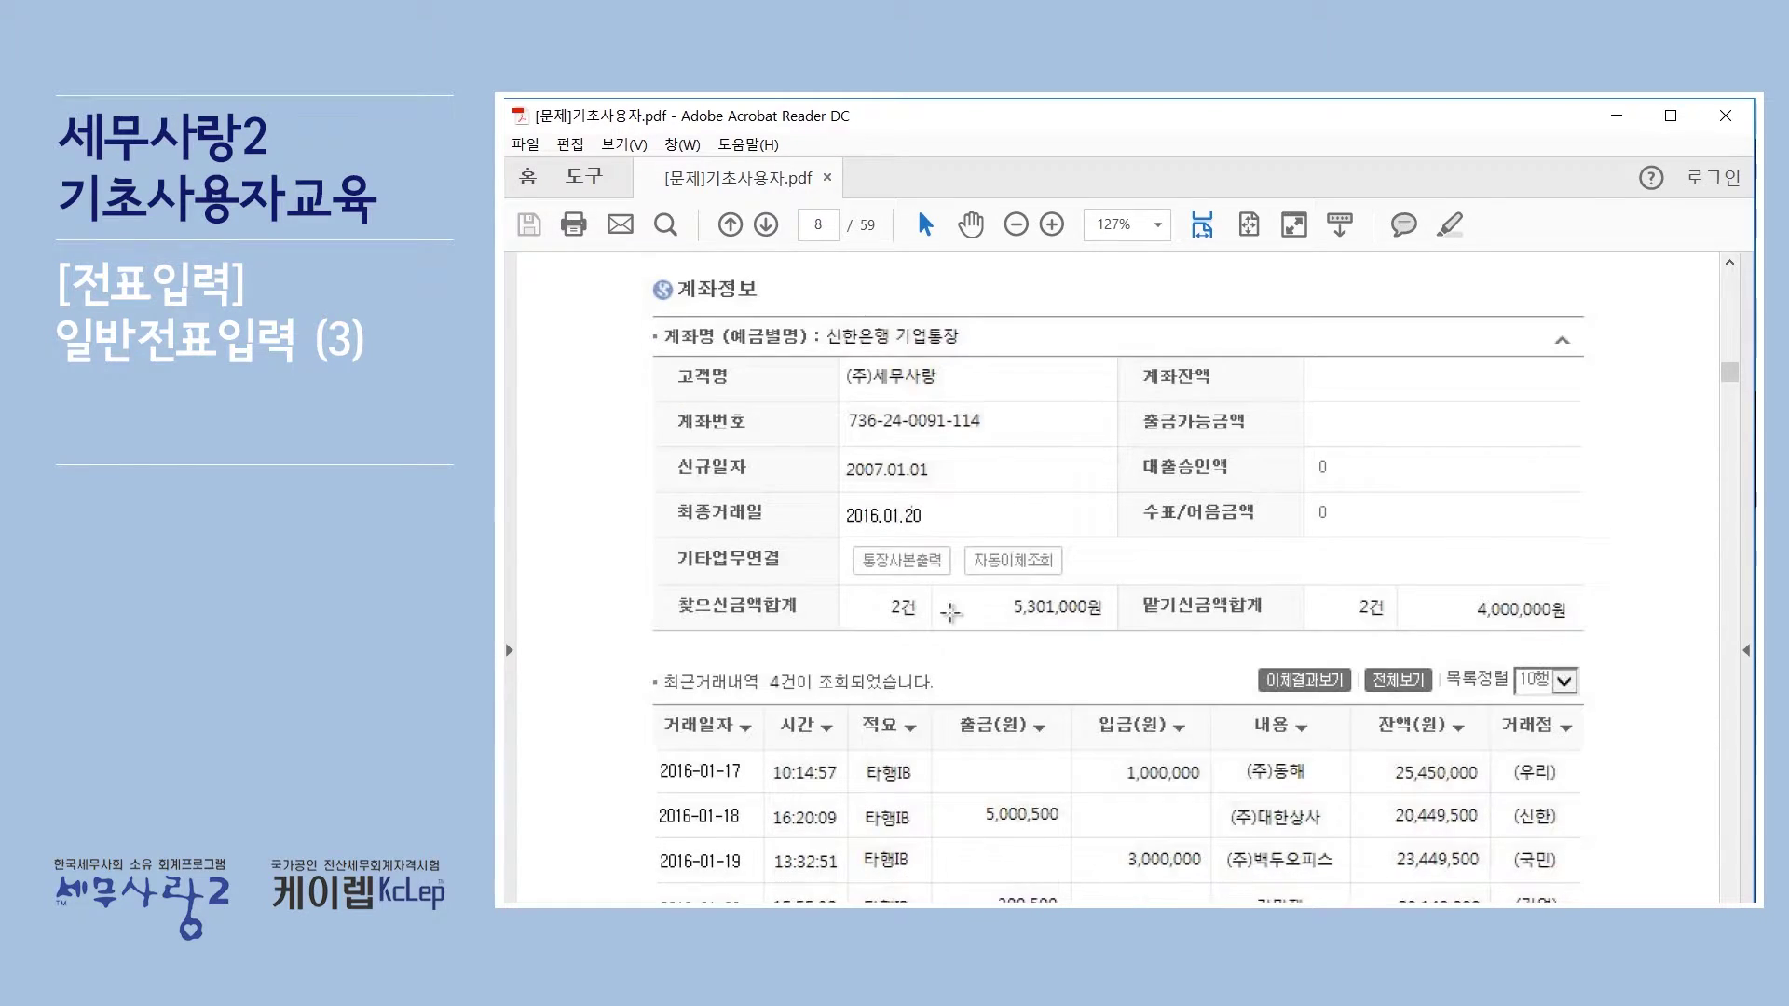
{"action": "scroll", "coordinate": [969, 596], "scroll_direction": "down", "scroll_amount": 1}
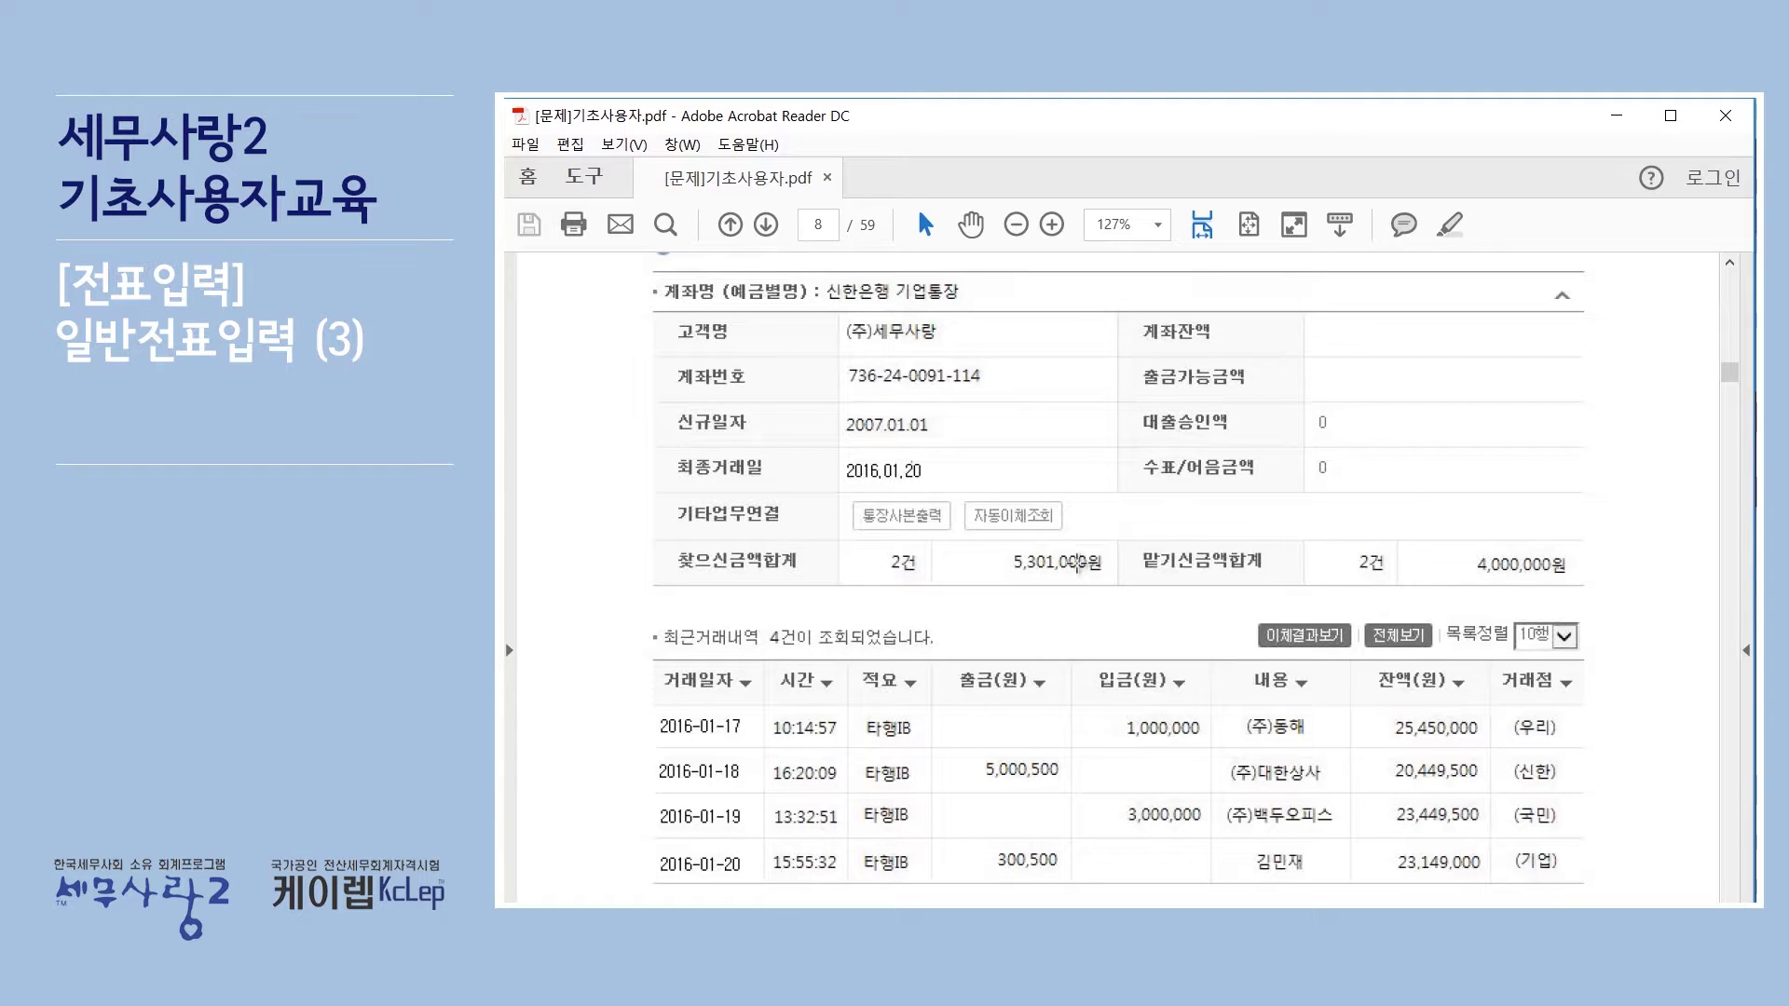
{"action": "scroll", "coordinate": [1253, 710], "scroll_direction": "down", "scroll_amount": 1}
{"action": "scroll", "coordinate": [1253, 710], "scroll_direction": "down", "scroll_amount": 2}
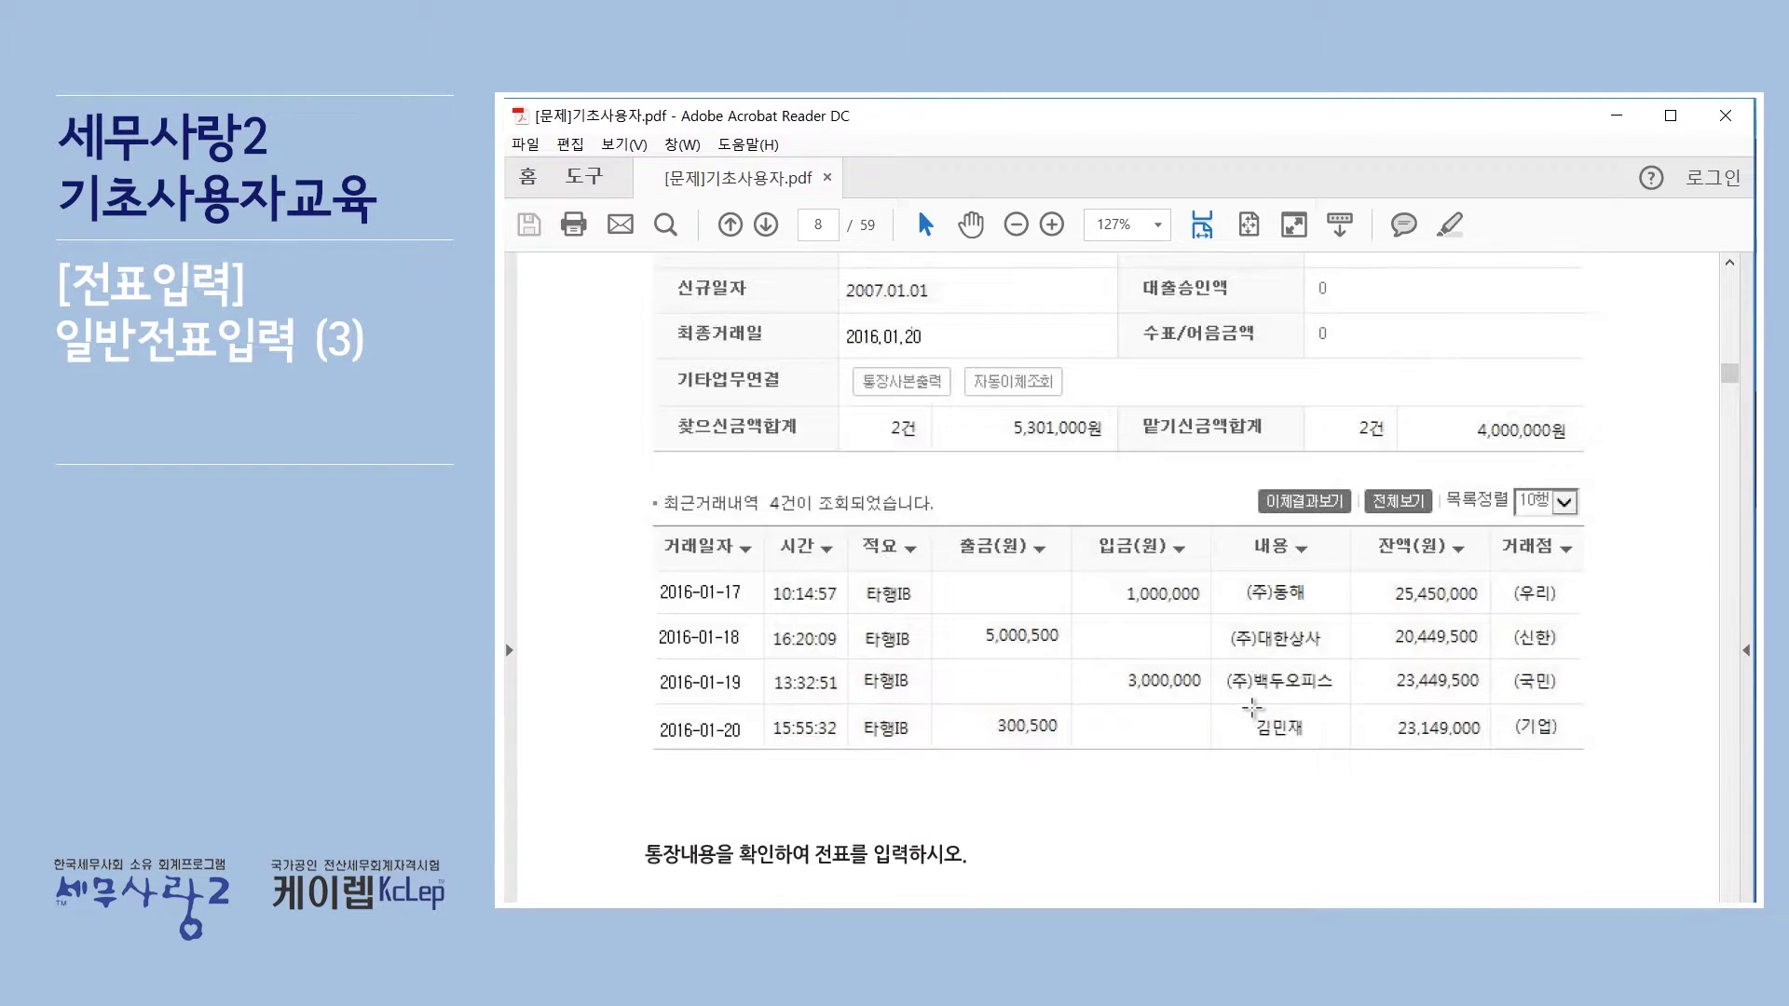
{"action": "scroll", "coordinate": [1253, 713], "scroll_direction": "down", "scroll_amount": 5}
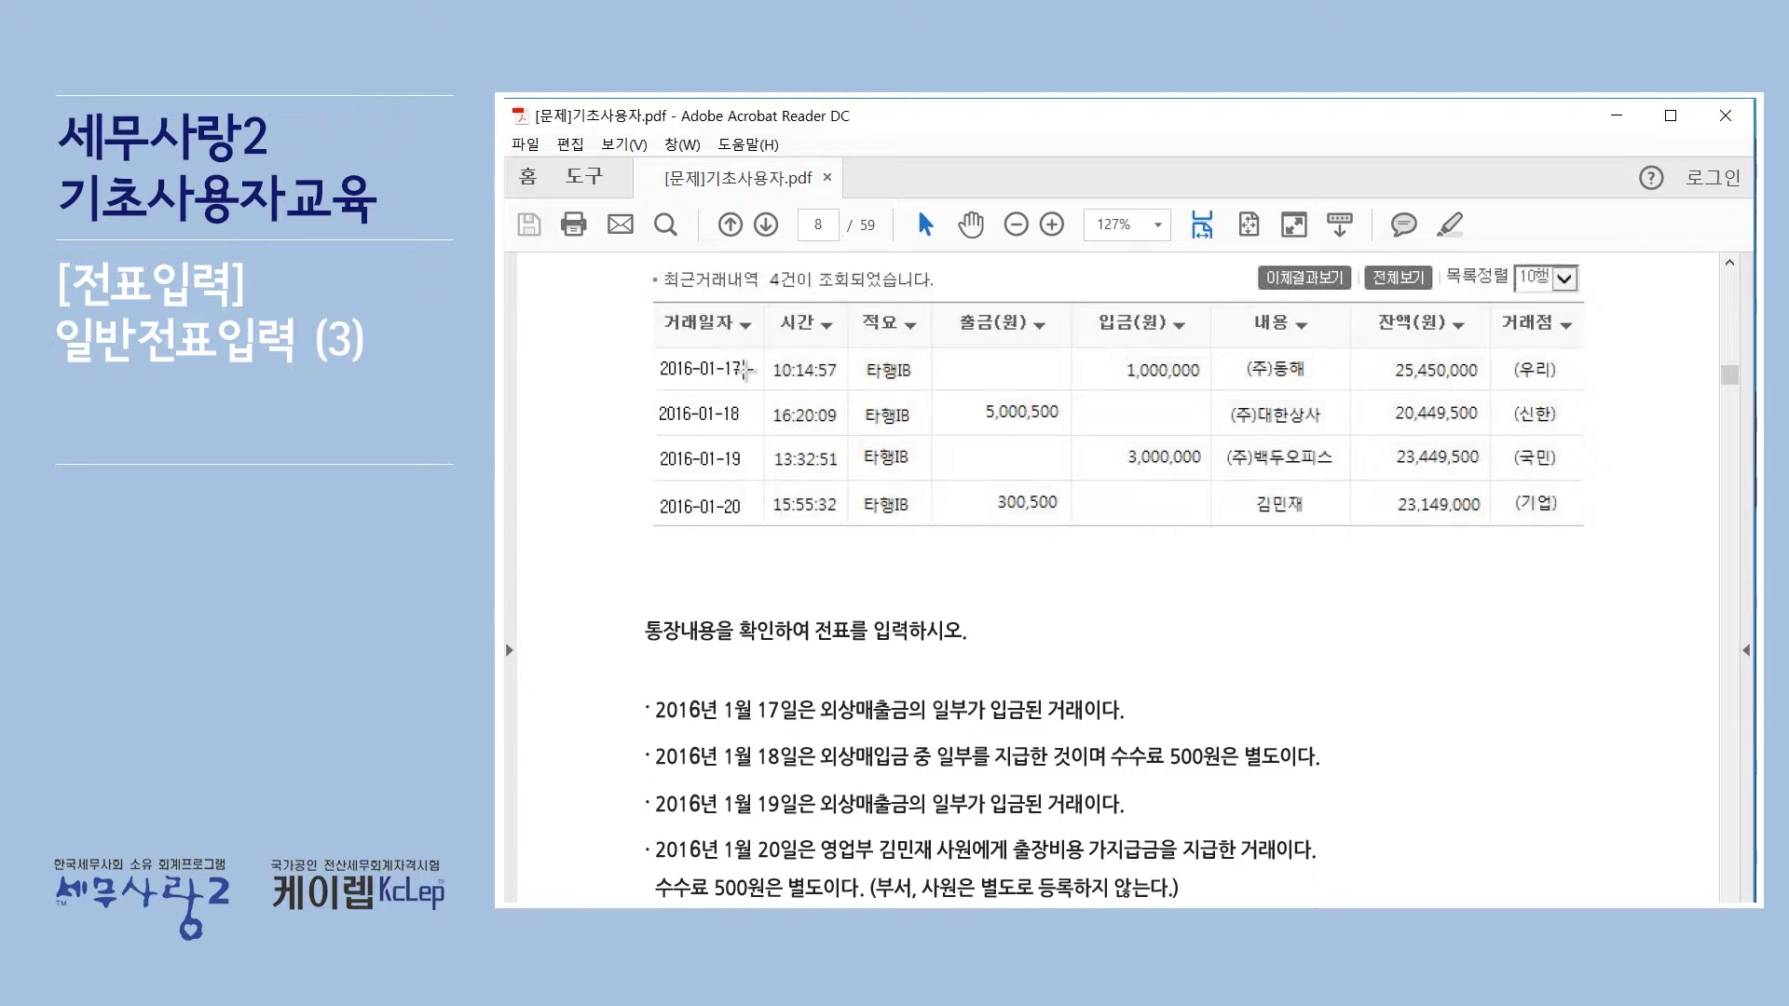
{"action": "scroll", "coordinate": [1051, 430], "scroll_direction": "up", "scroll_amount": 9}
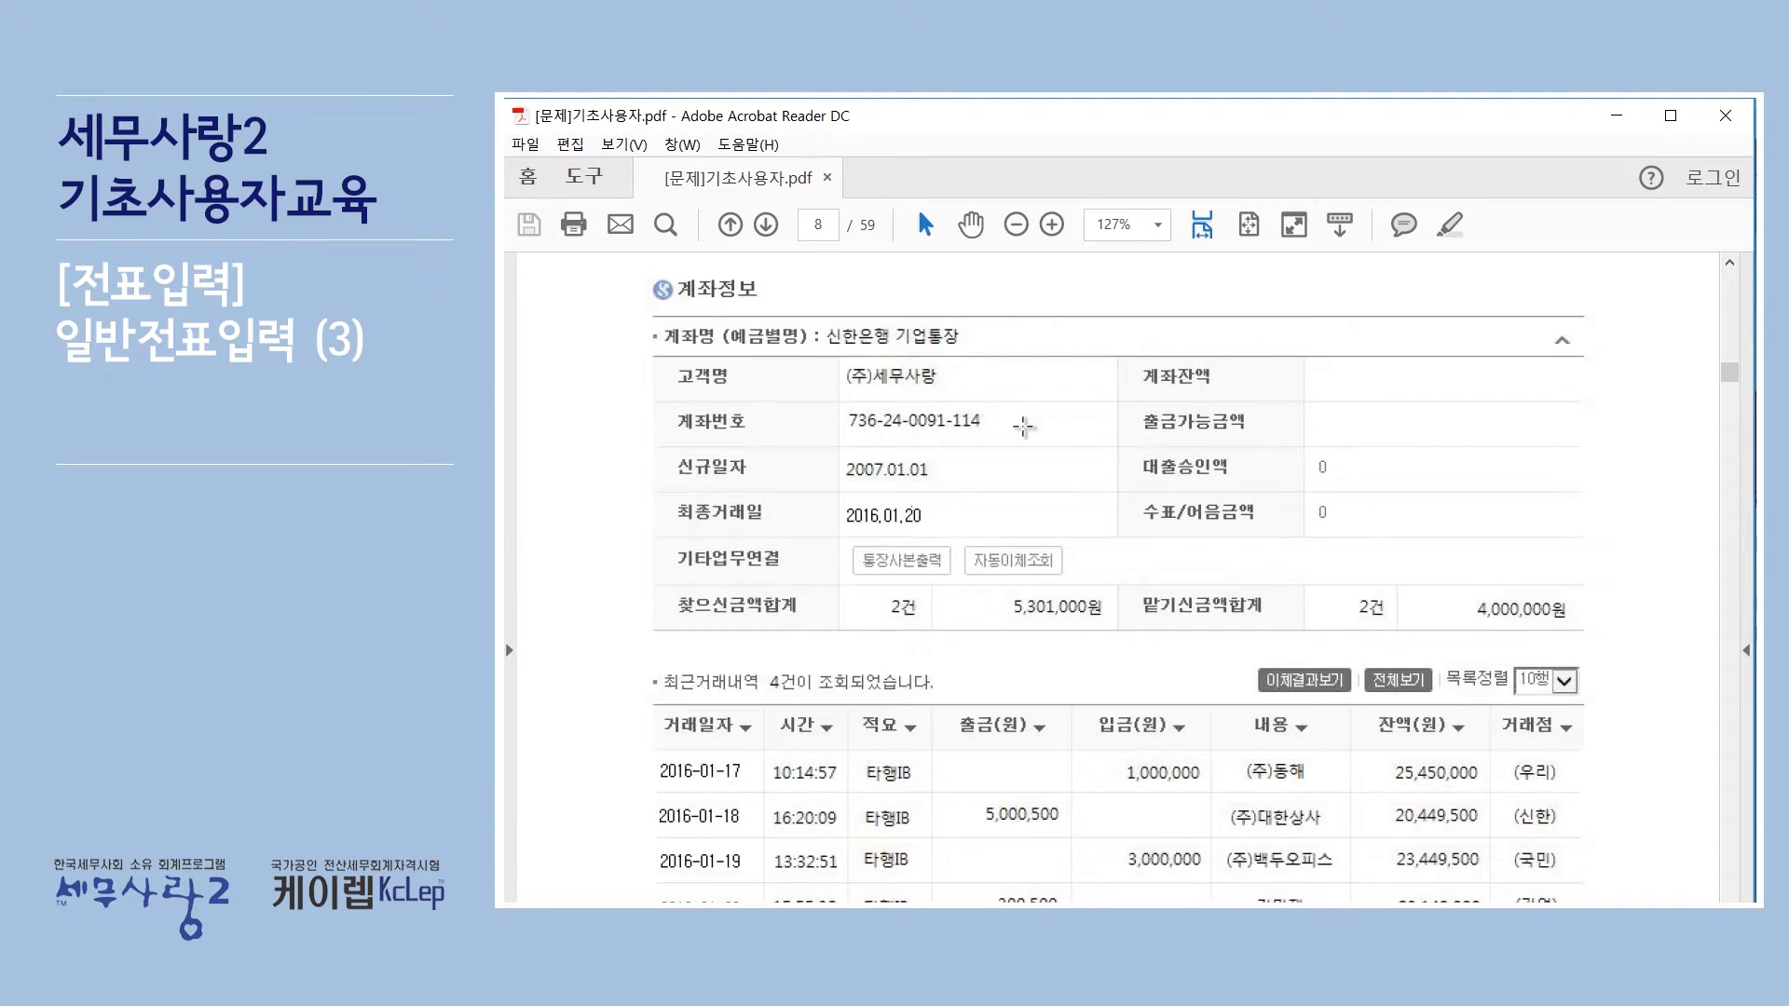
{"action": "scroll", "coordinate": [990, 373], "scroll_direction": "down", "scroll_amount": 11}
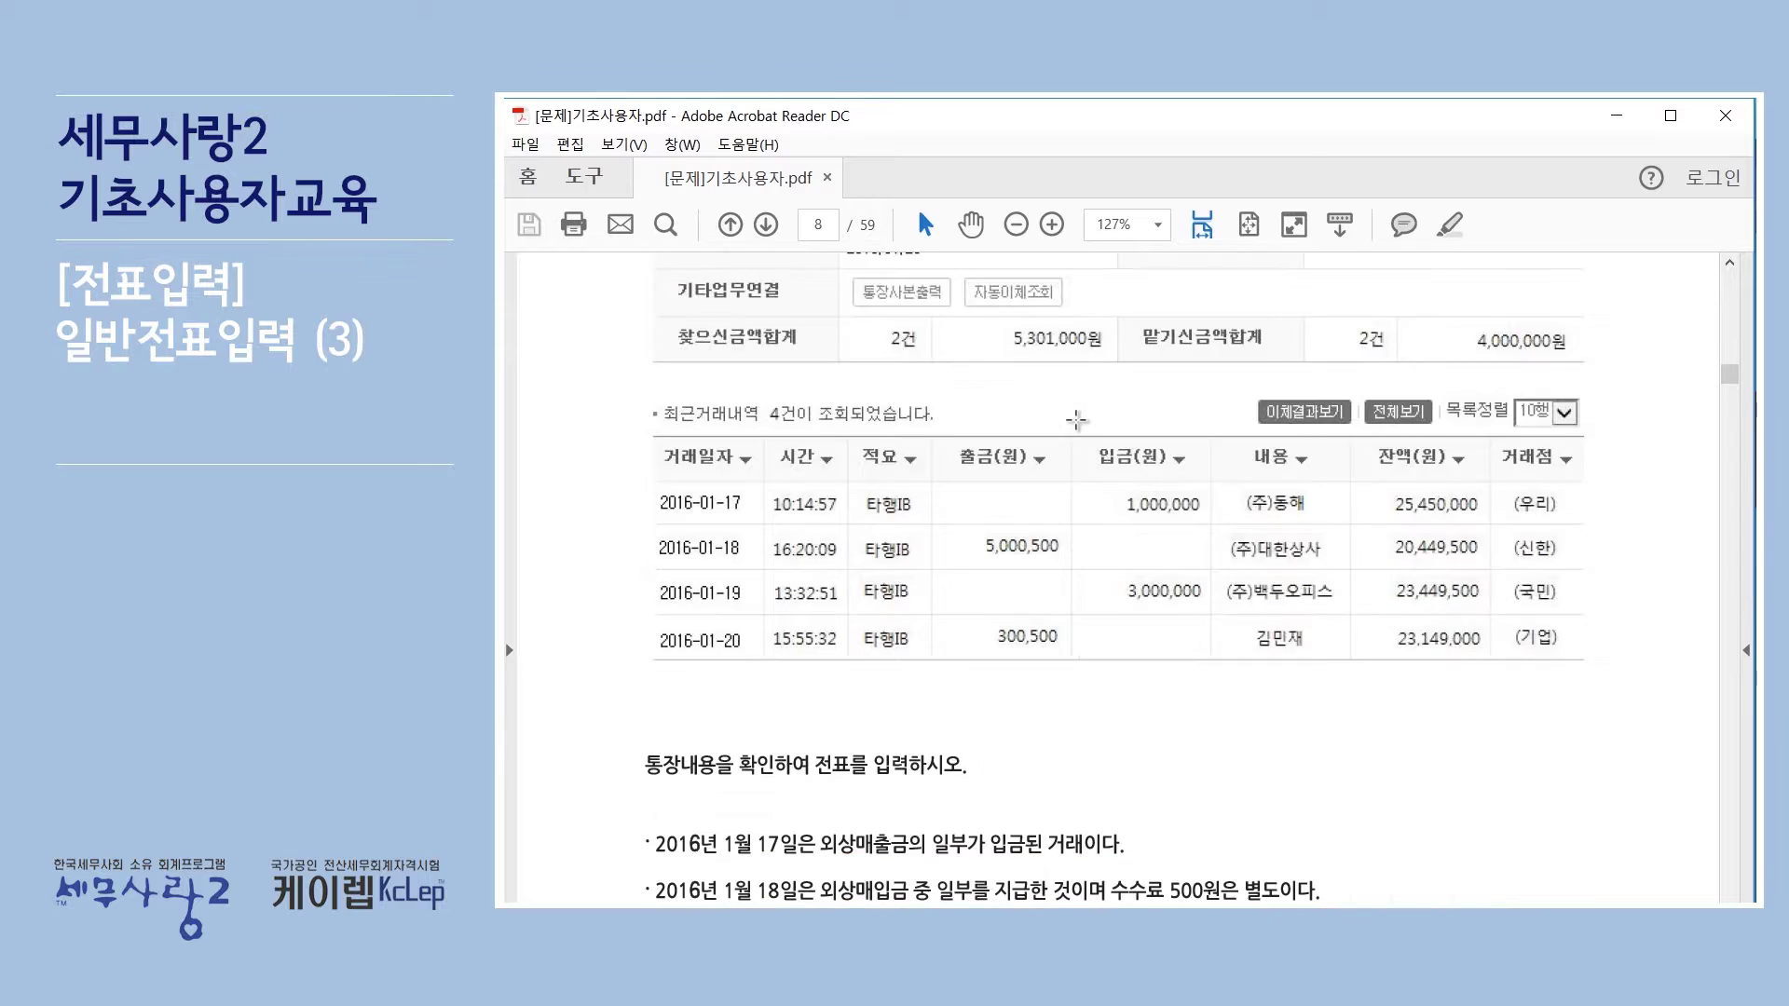
{"action": "scroll", "coordinate": [1079, 412], "scroll_direction": "up", "scroll_amount": 1}
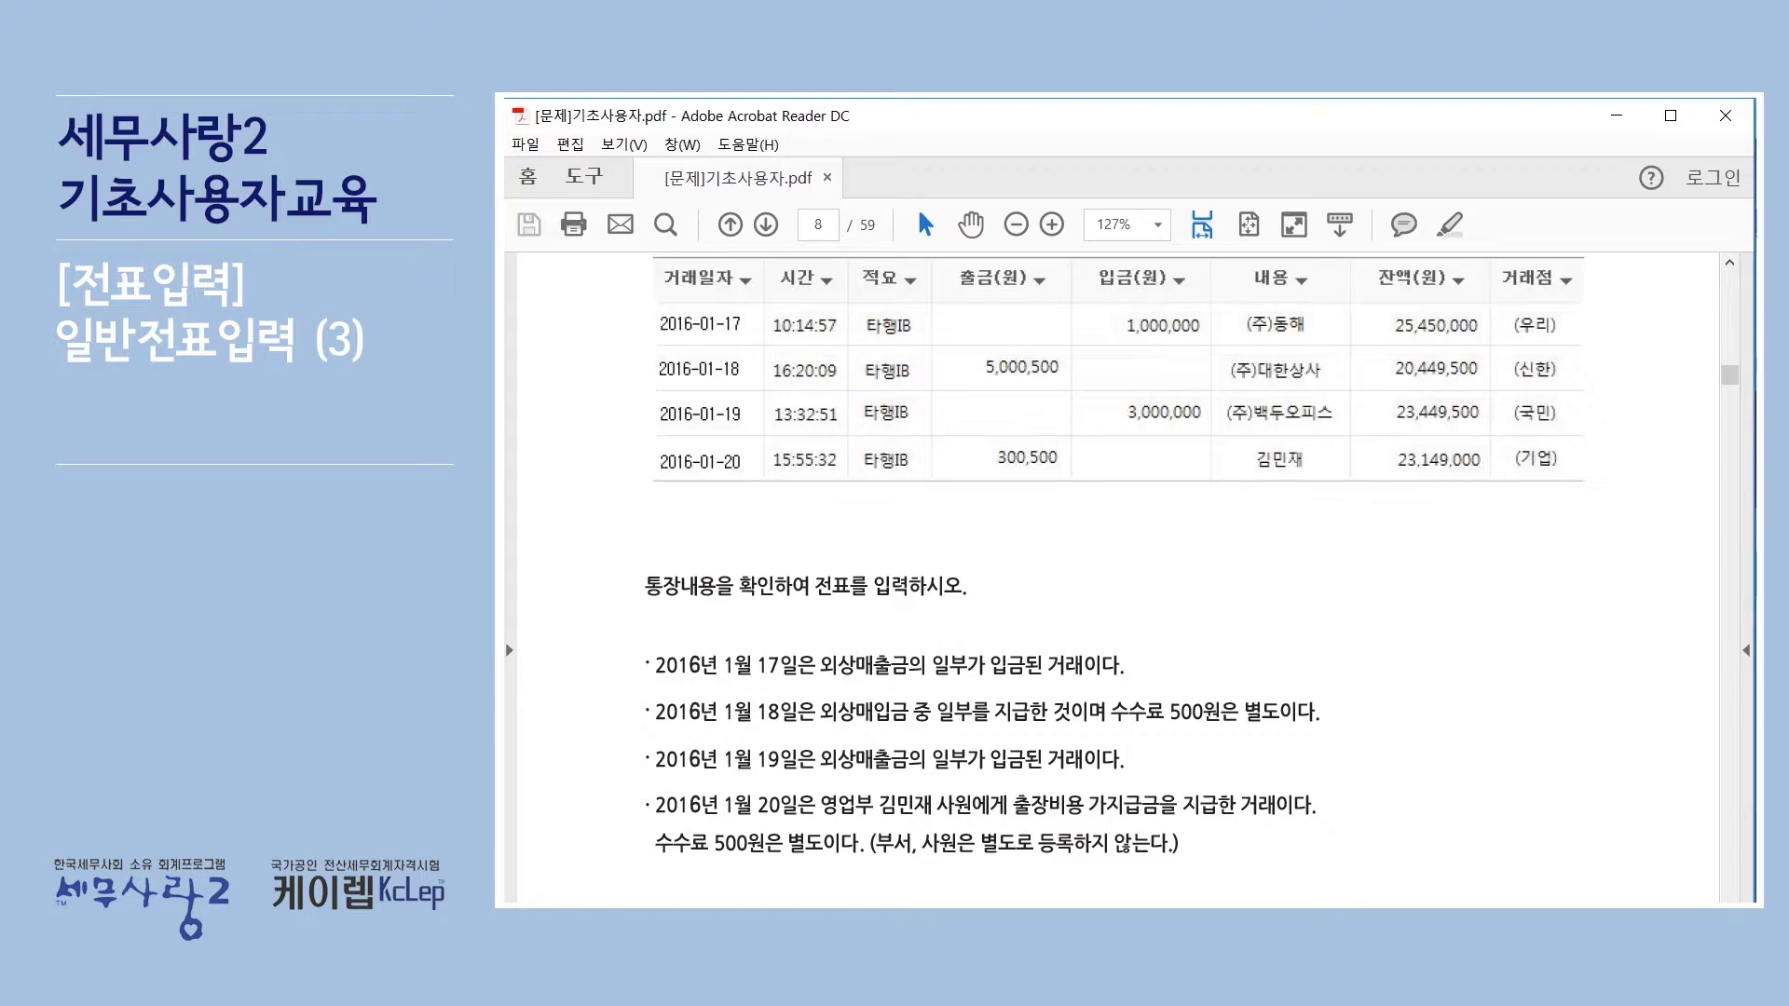
Return to the voucher entry window in 세무사랑2 and show month 01 with the day left blank.
{"action": "key", "text": "alt+Tab"}
{"action": "left_click", "coordinate": [637, 210]}
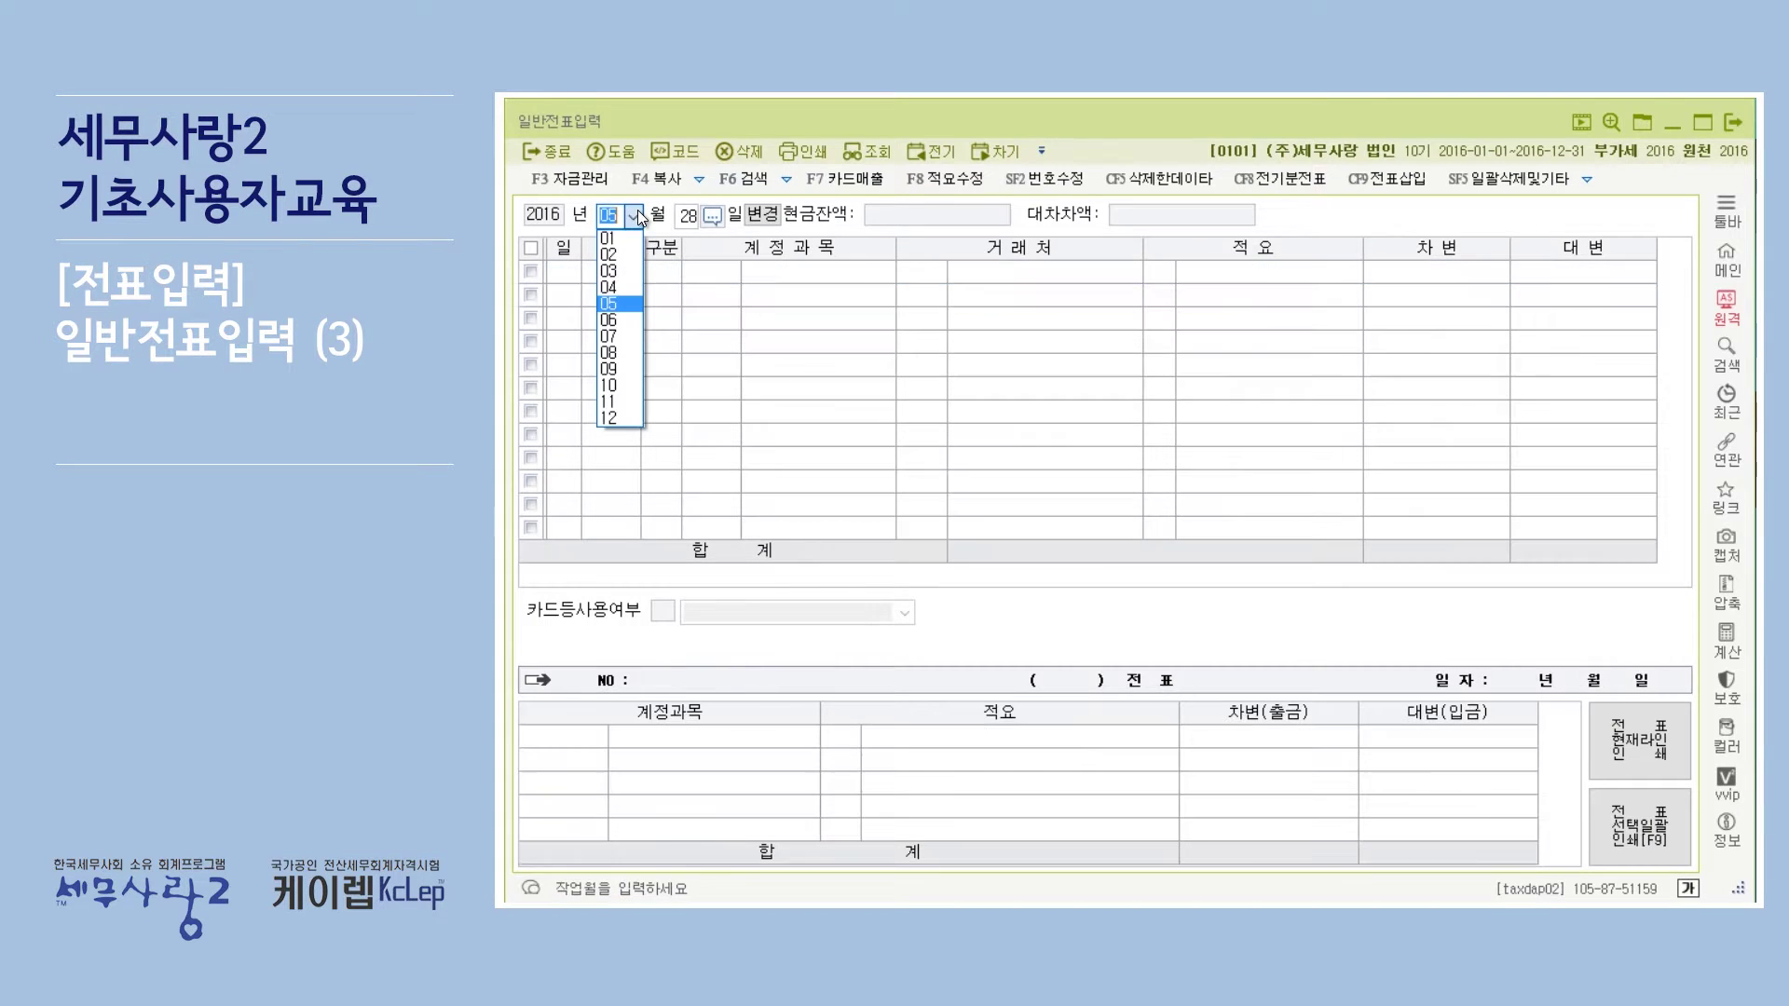
{"action": "left_click", "coordinate": [633, 244]}
{"action": "key", "text": "BackSpace"}
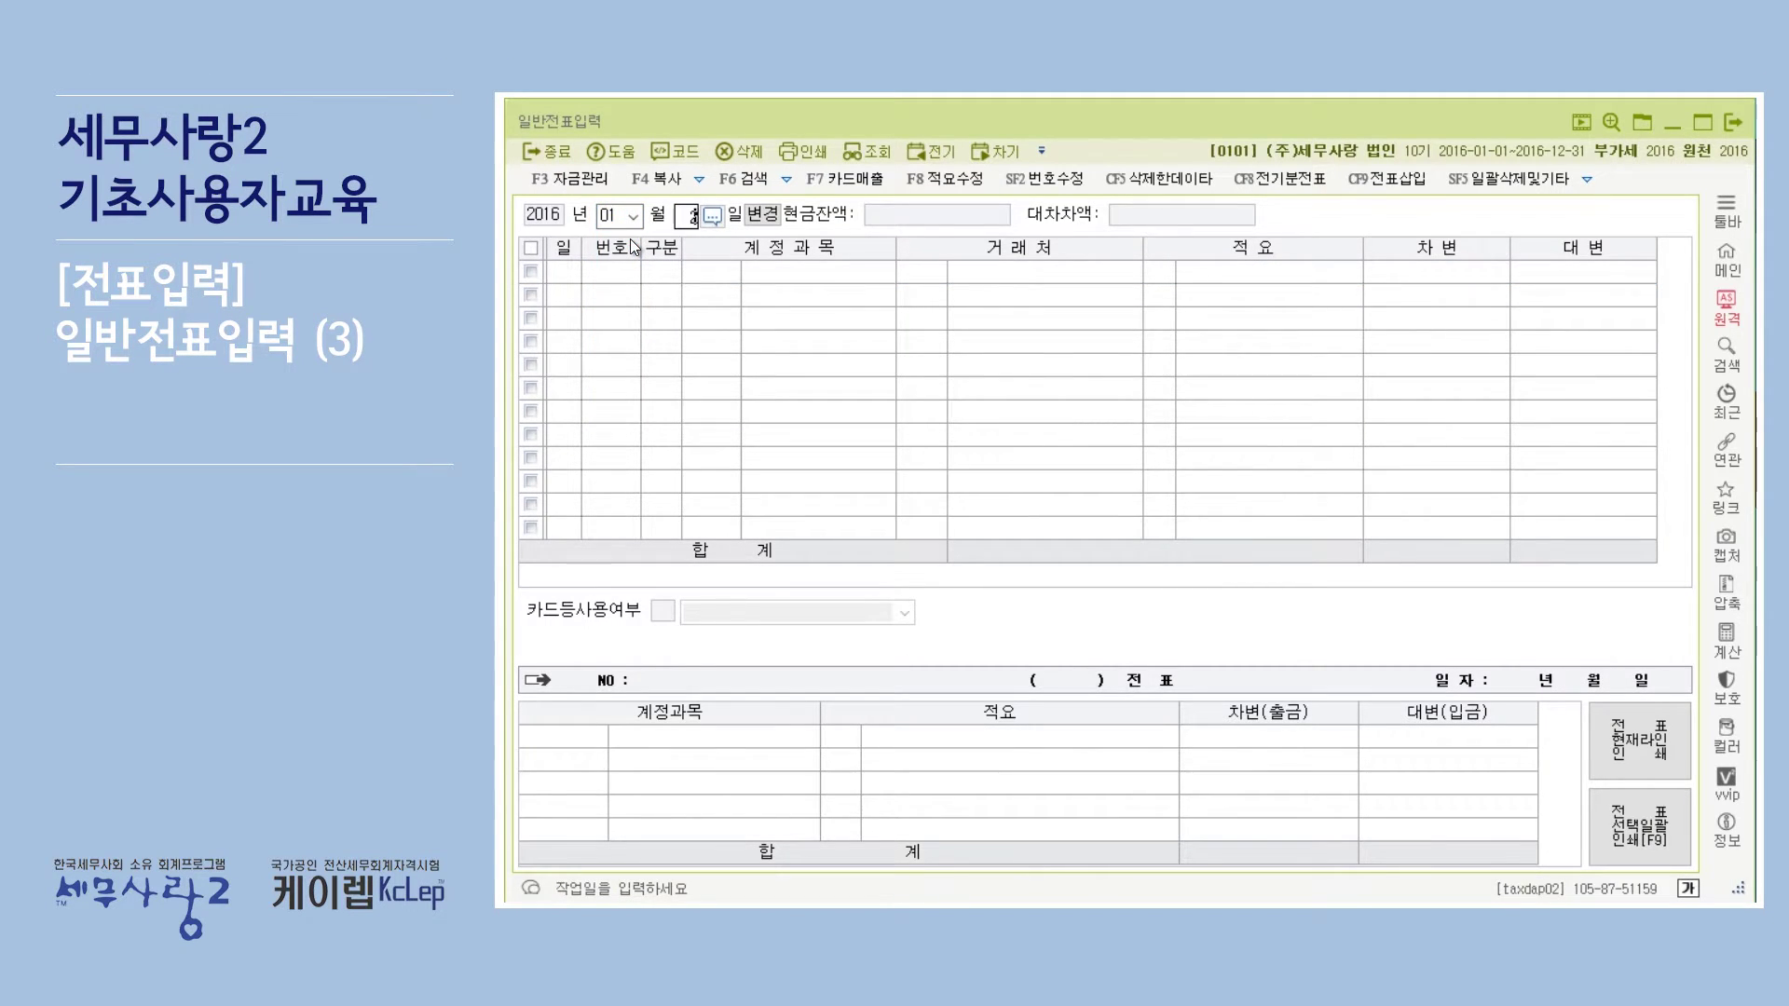
{"action": "key", "text": "Return"}
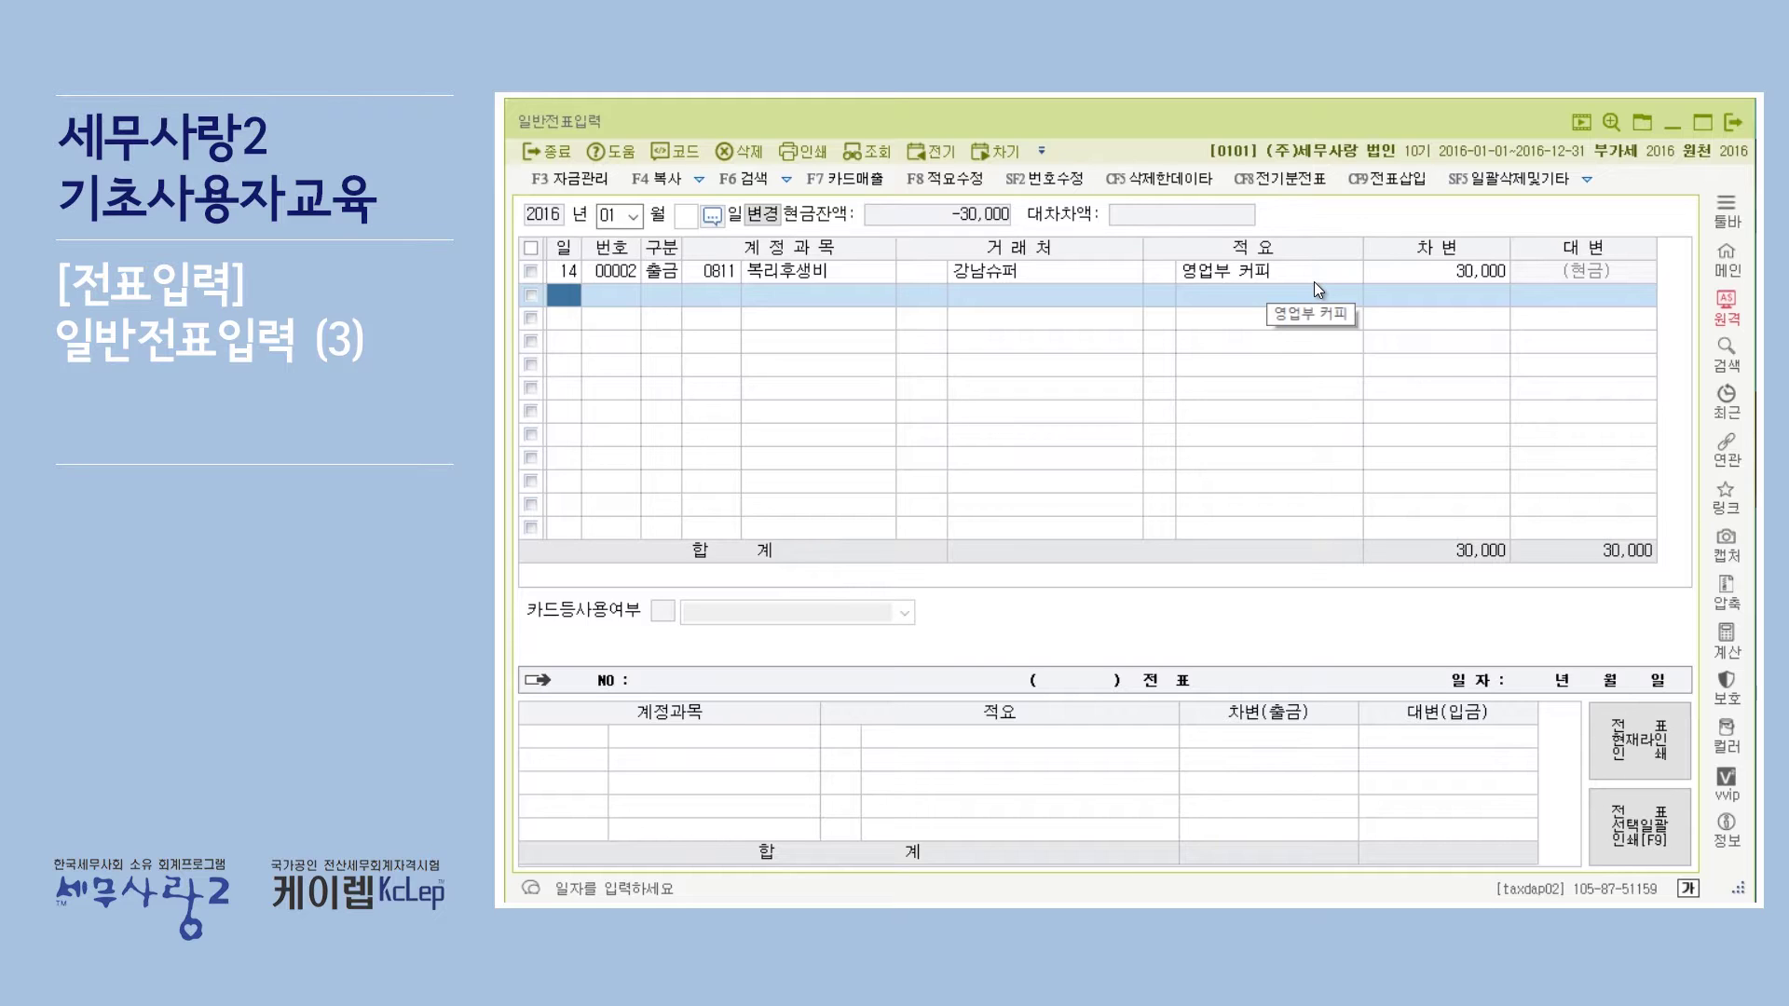
Start a new debit (차변) voucher line dated the 17th.
{"action": "type", "text": "17"}
{"action": "key", "text": "Return"}
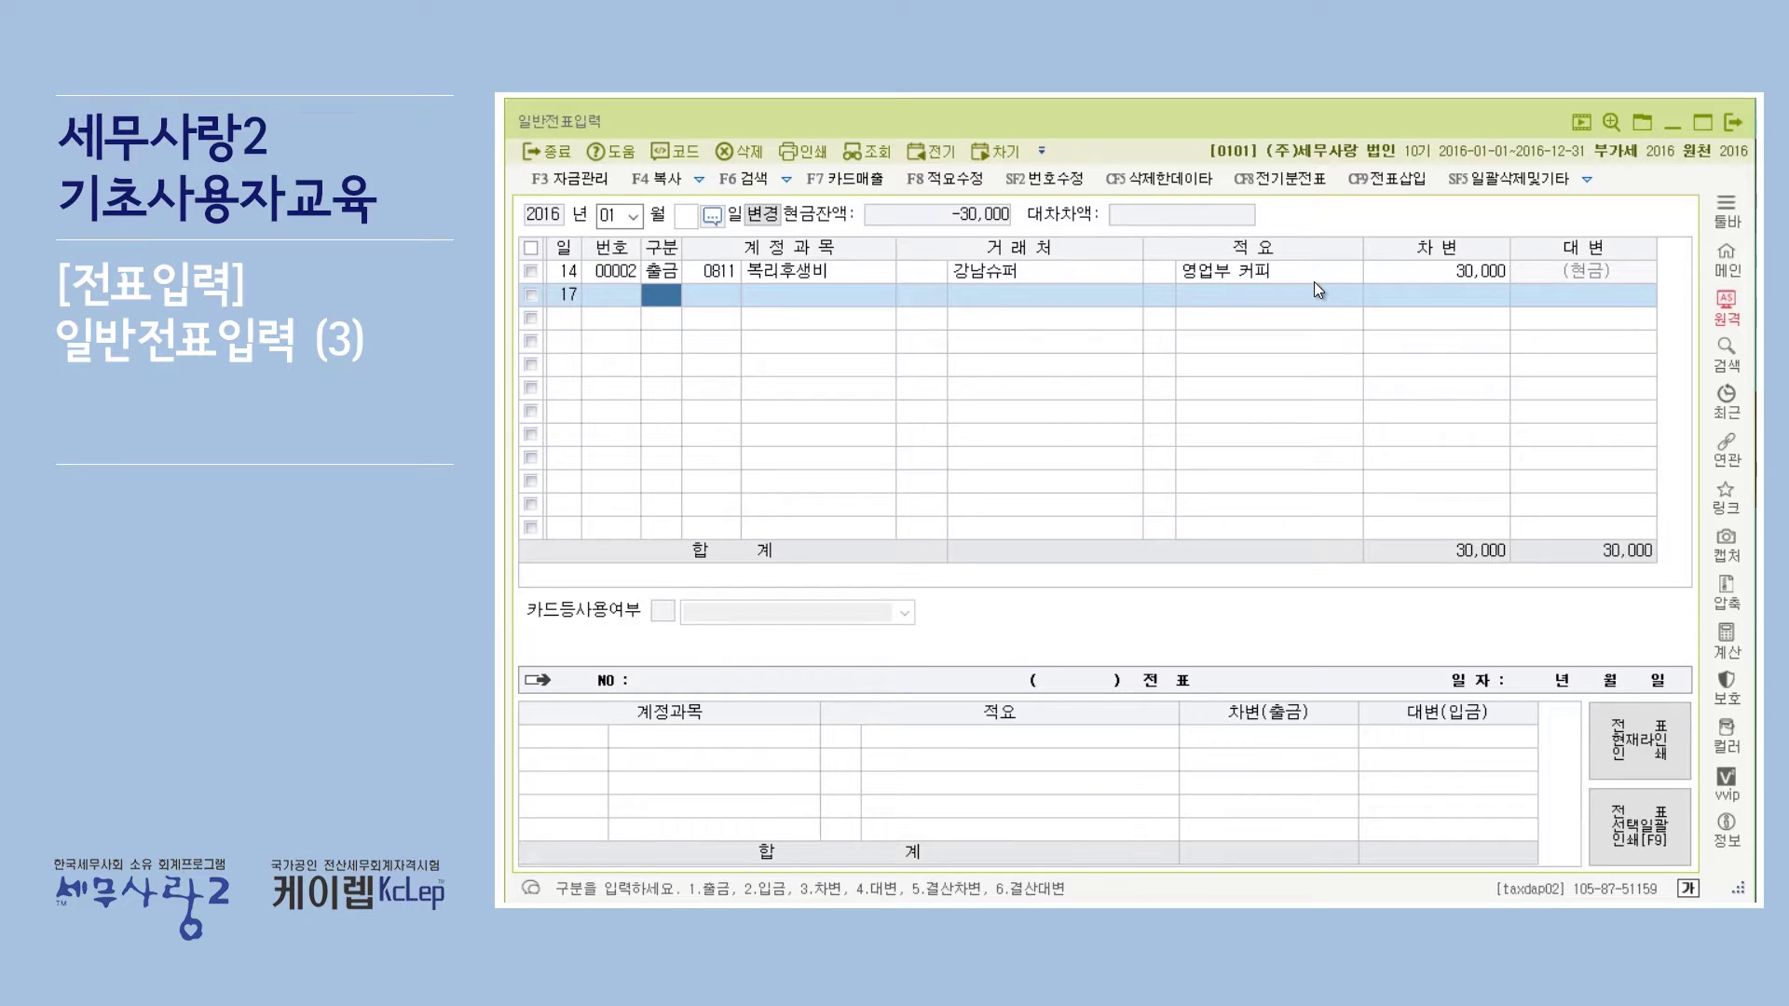
{"action": "type", "text": "3"}
{"action": "key", "text": "Return"}
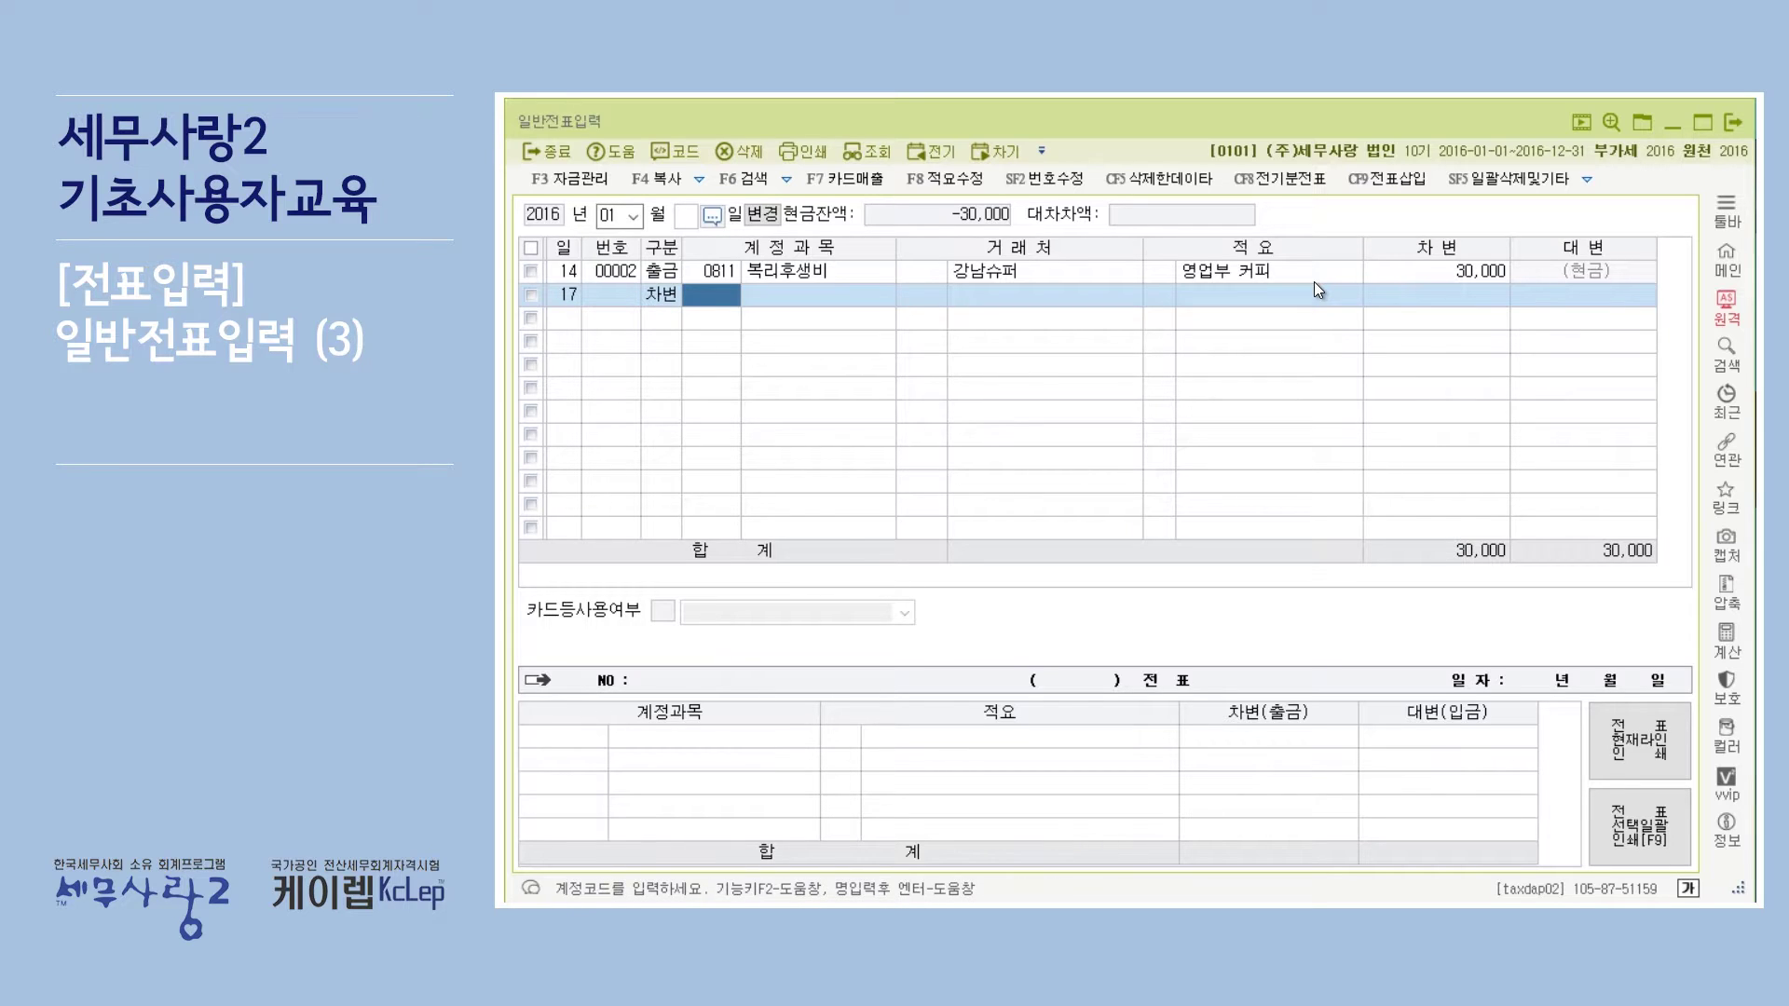
Recheck the January 17 transaction in the PDF, return to 세무사랑2 and set the debit line's account to 0103 보통예금.
{"action": "key", "text": "alt+Tab"}
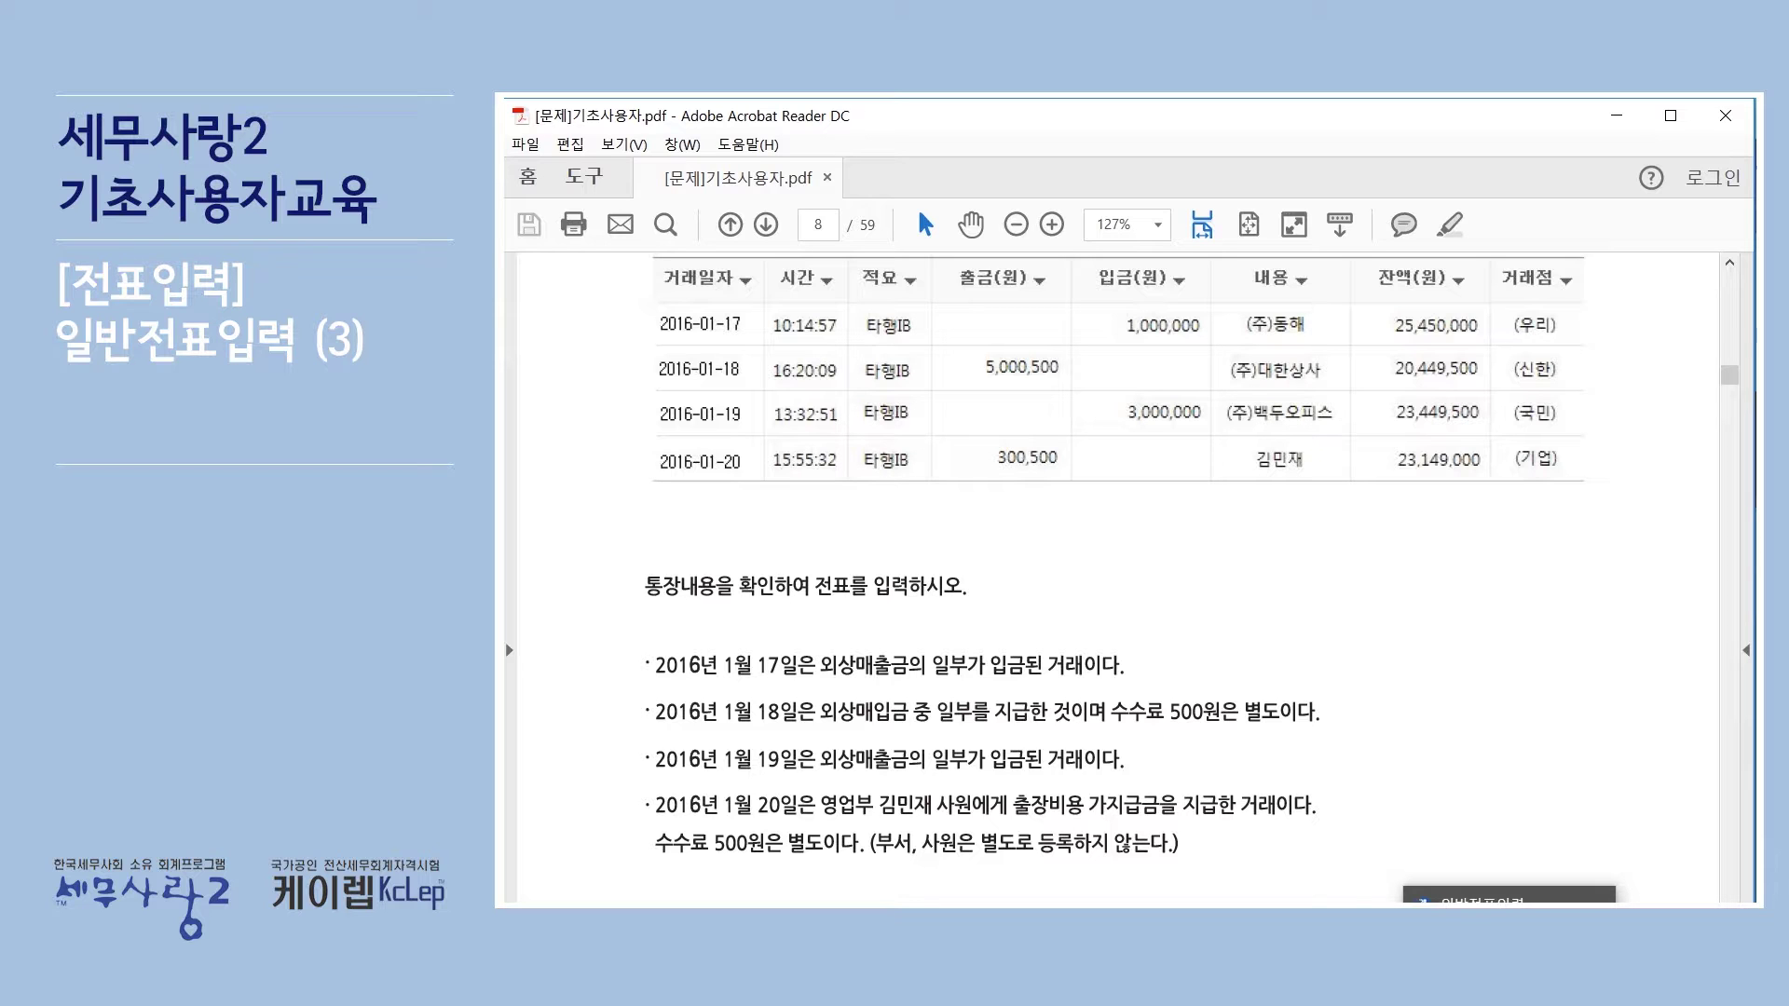
{"action": "left_click", "coordinate": [1509, 898]}
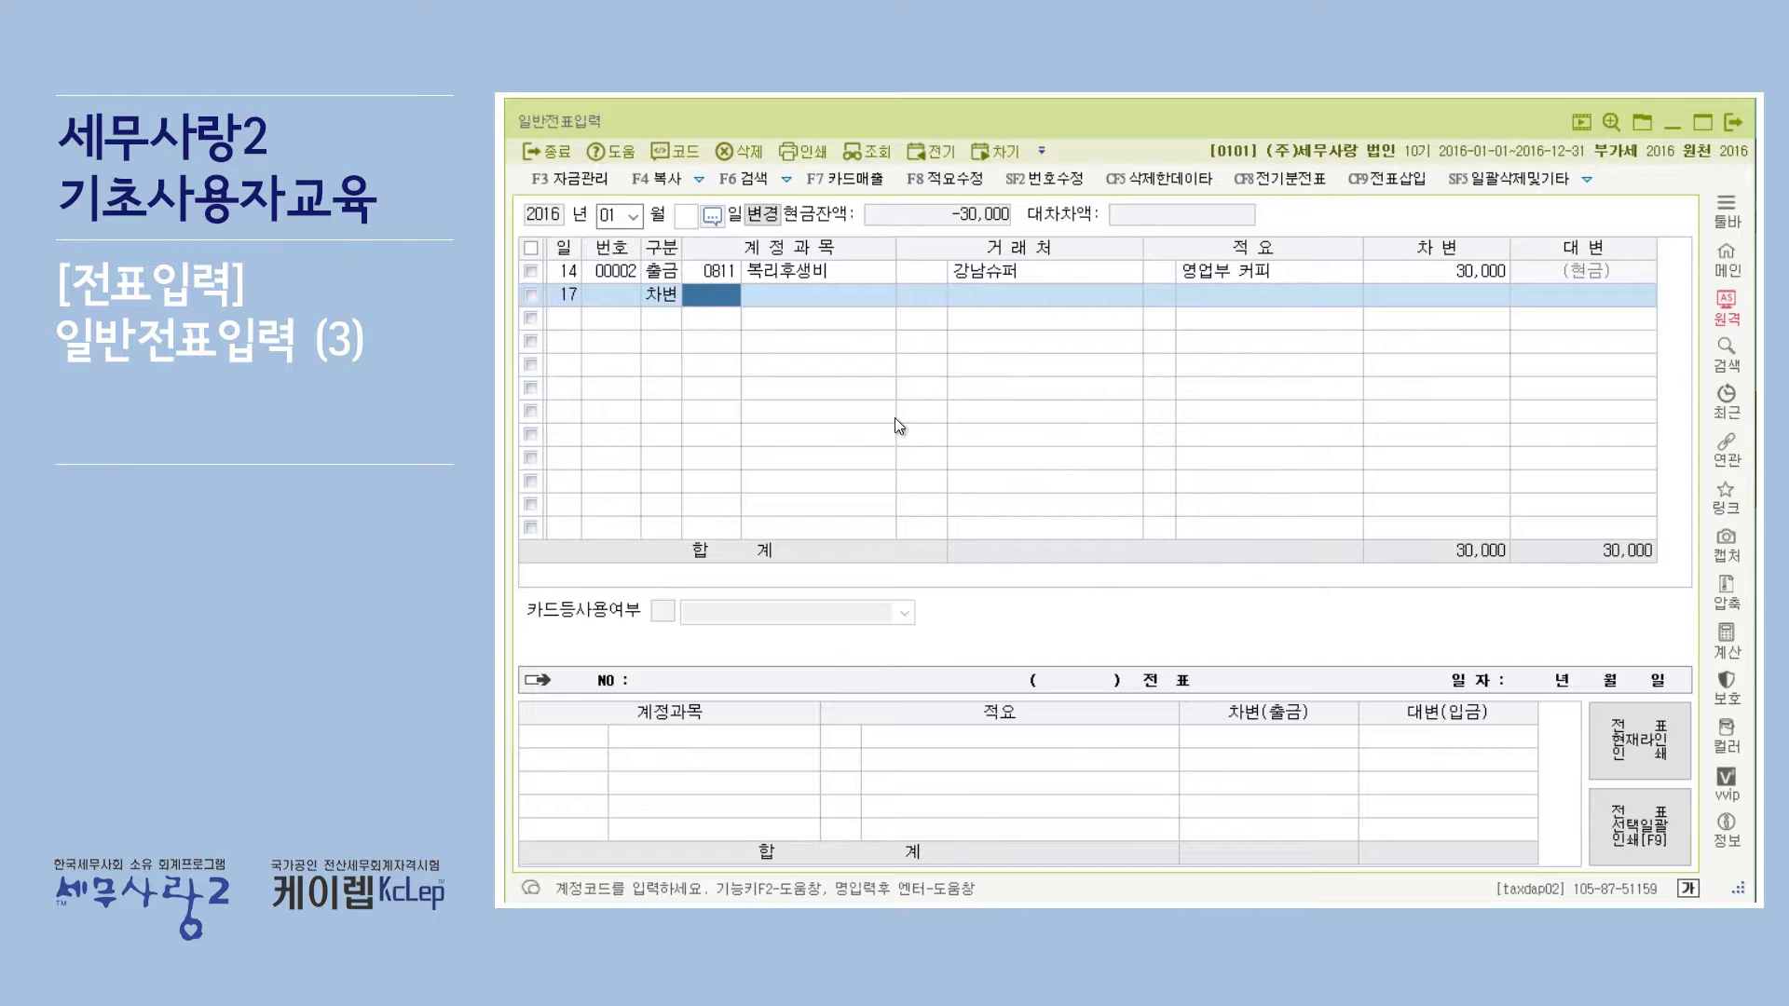
{"action": "key", "text": "F2"}
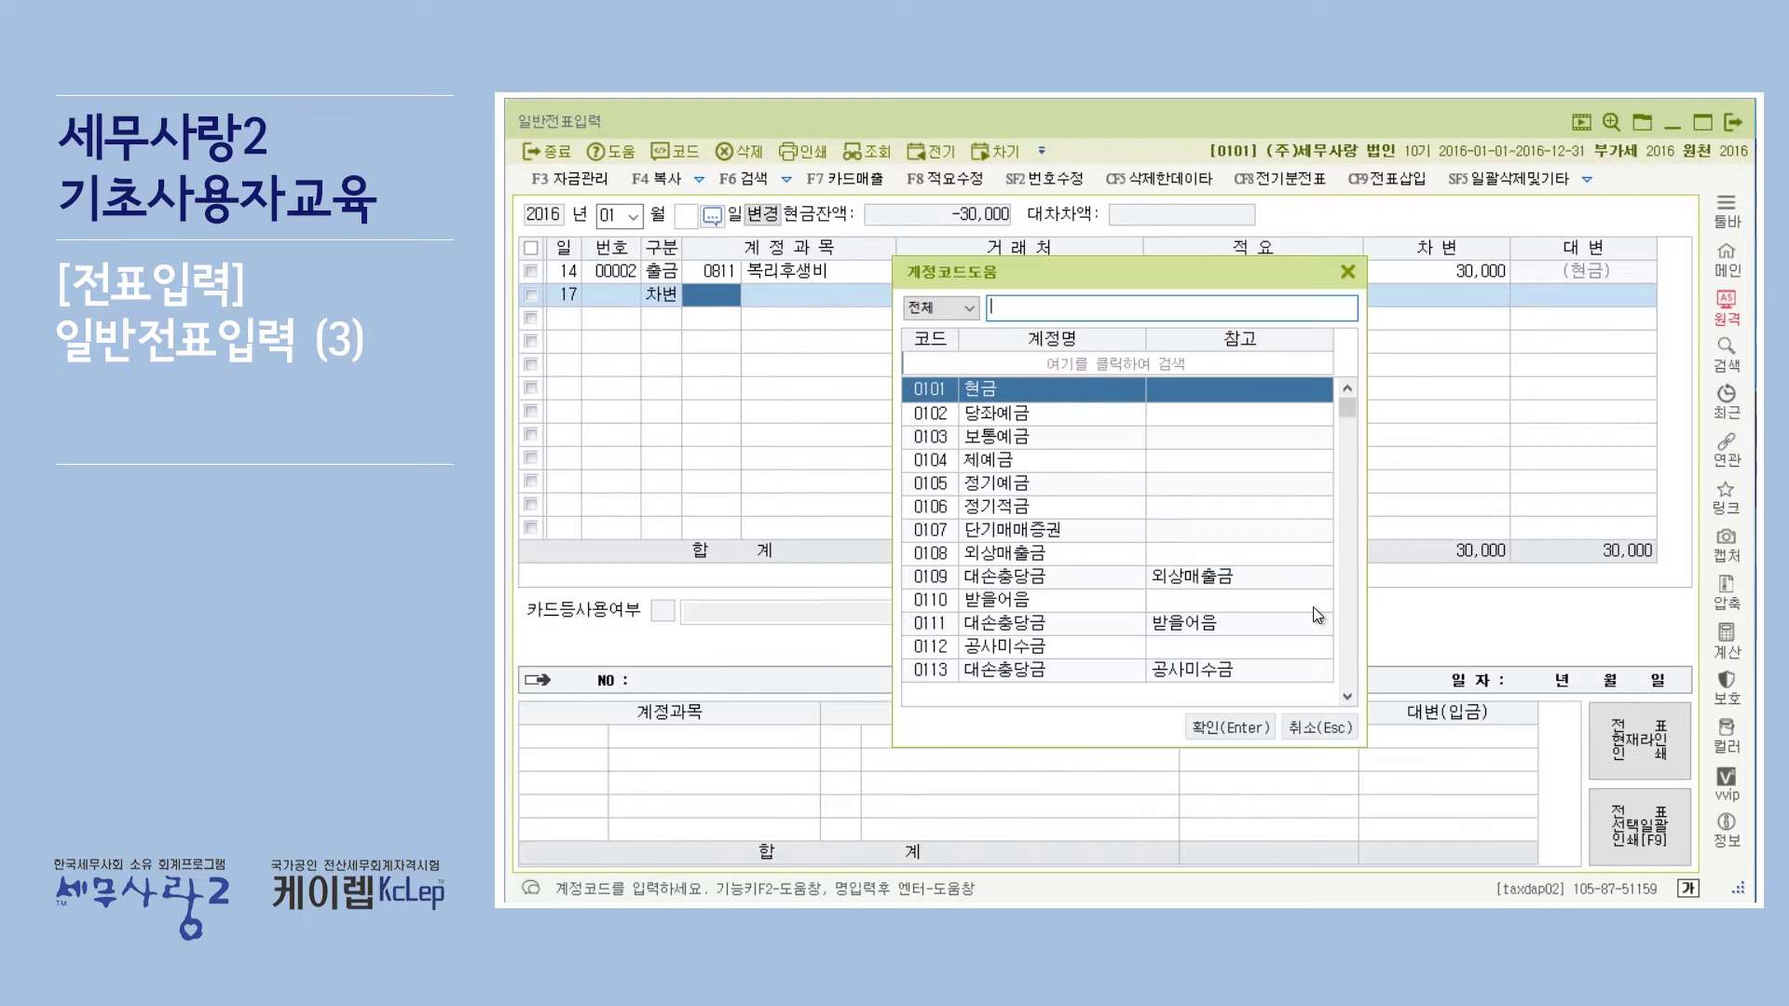
{"action": "type", "text": "보통"}
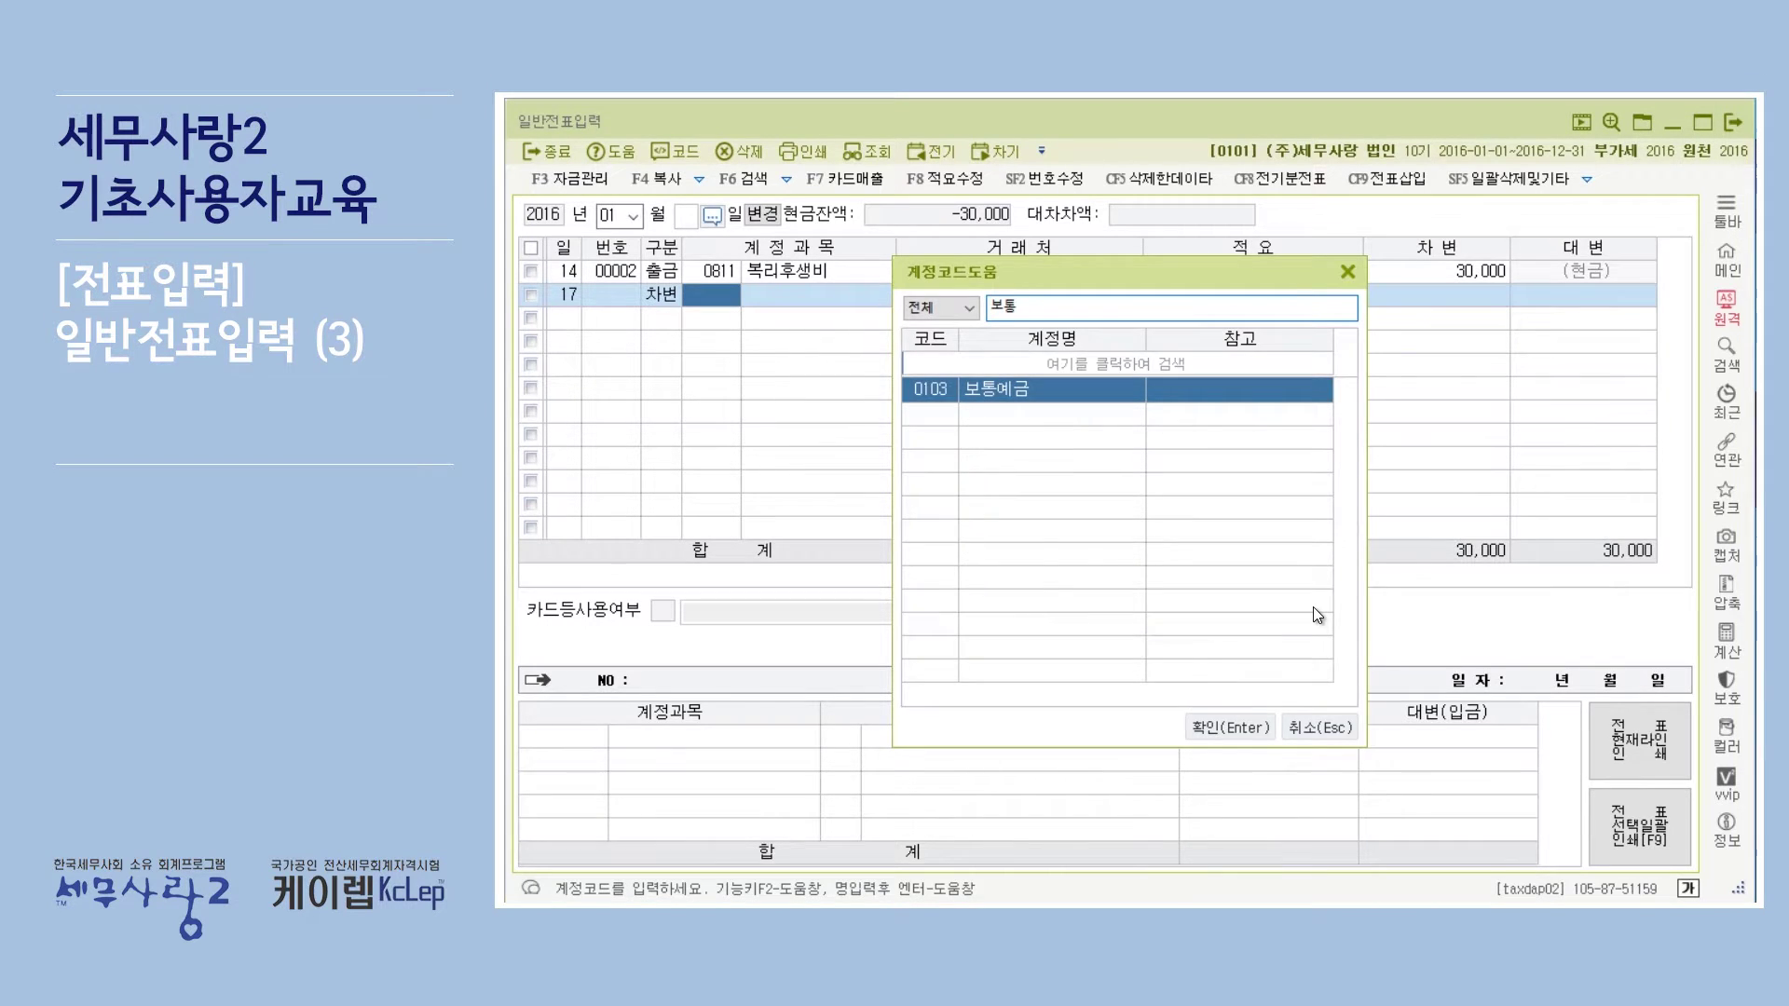
{"action": "key", "text": "Return"}
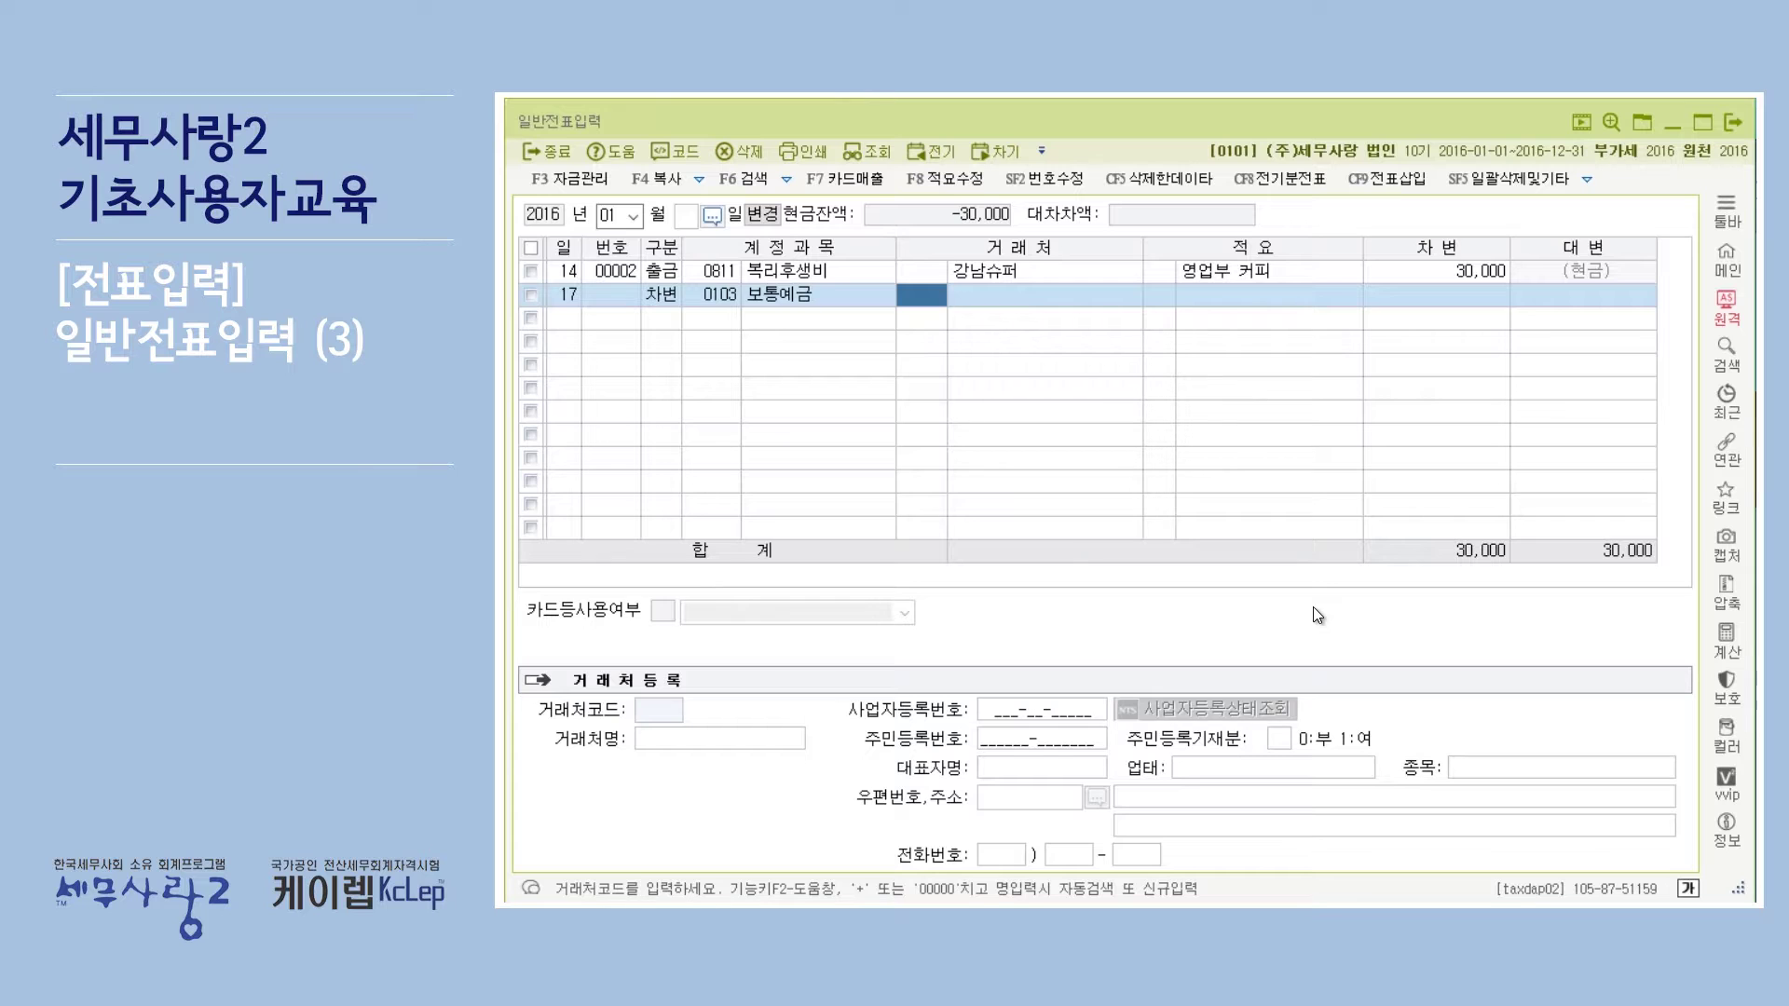
Set the trading partner of the January 17 debit line to 98001 신한은행.
{"action": "key", "text": "F2"}
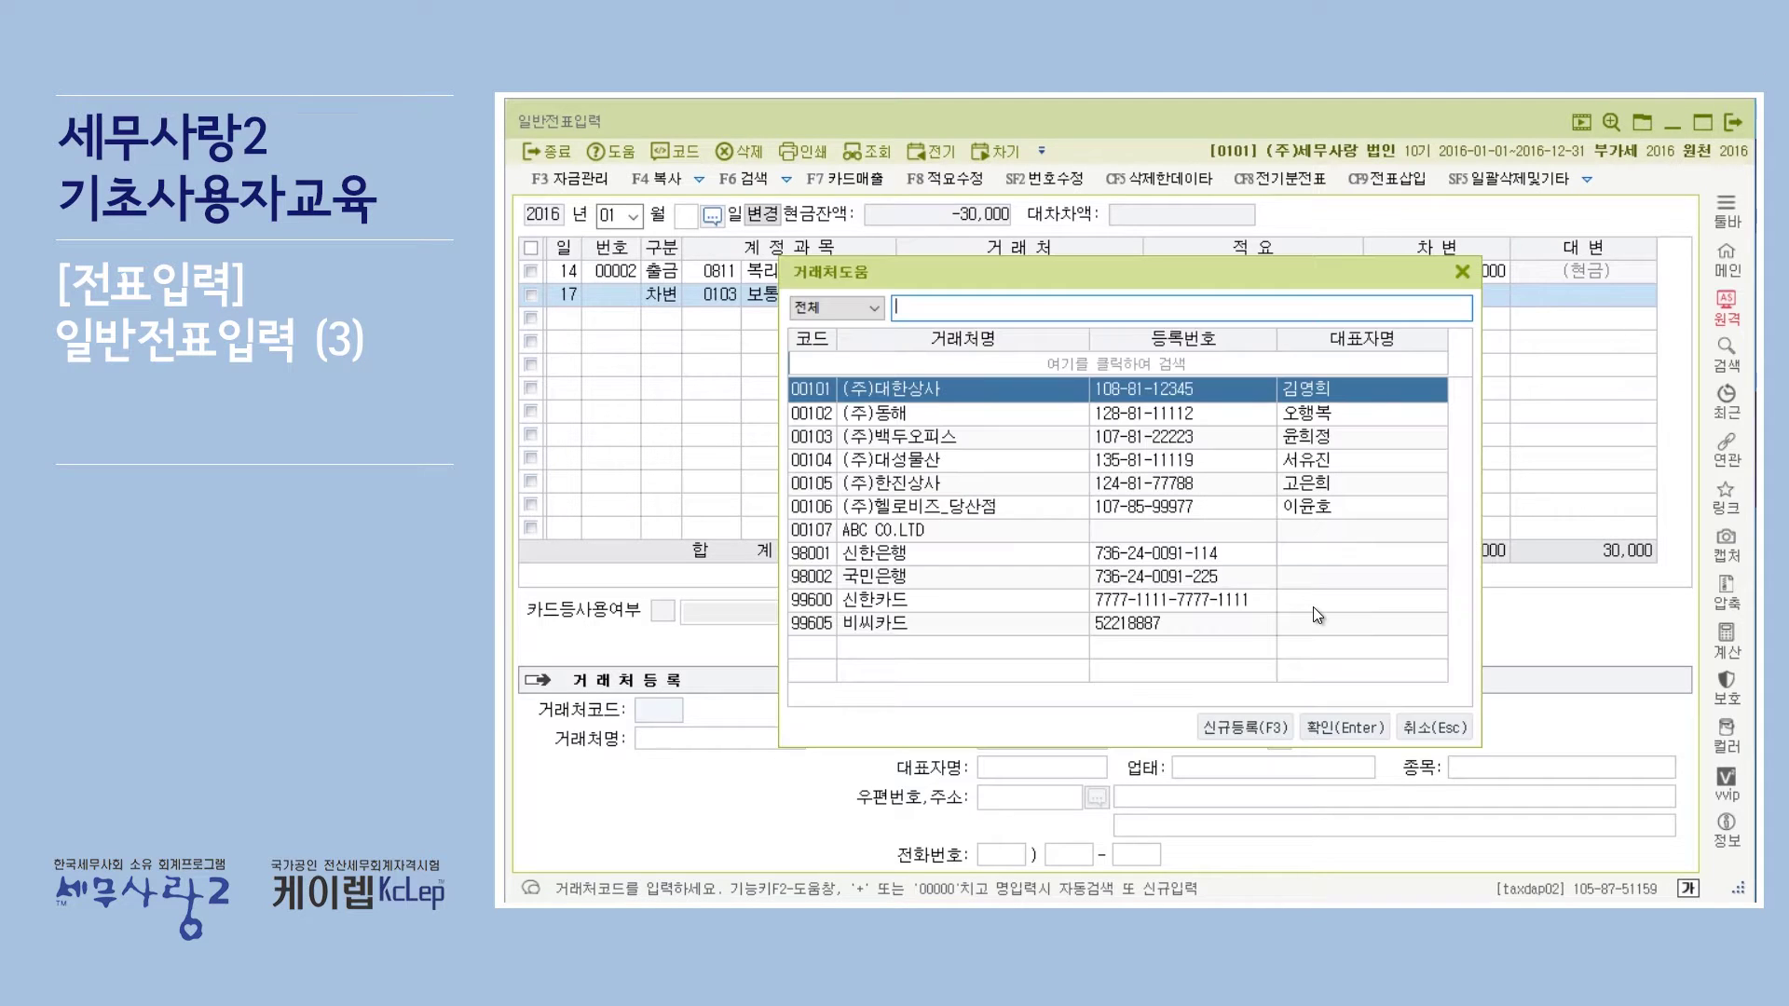
{"action": "type", "text": "신한"}
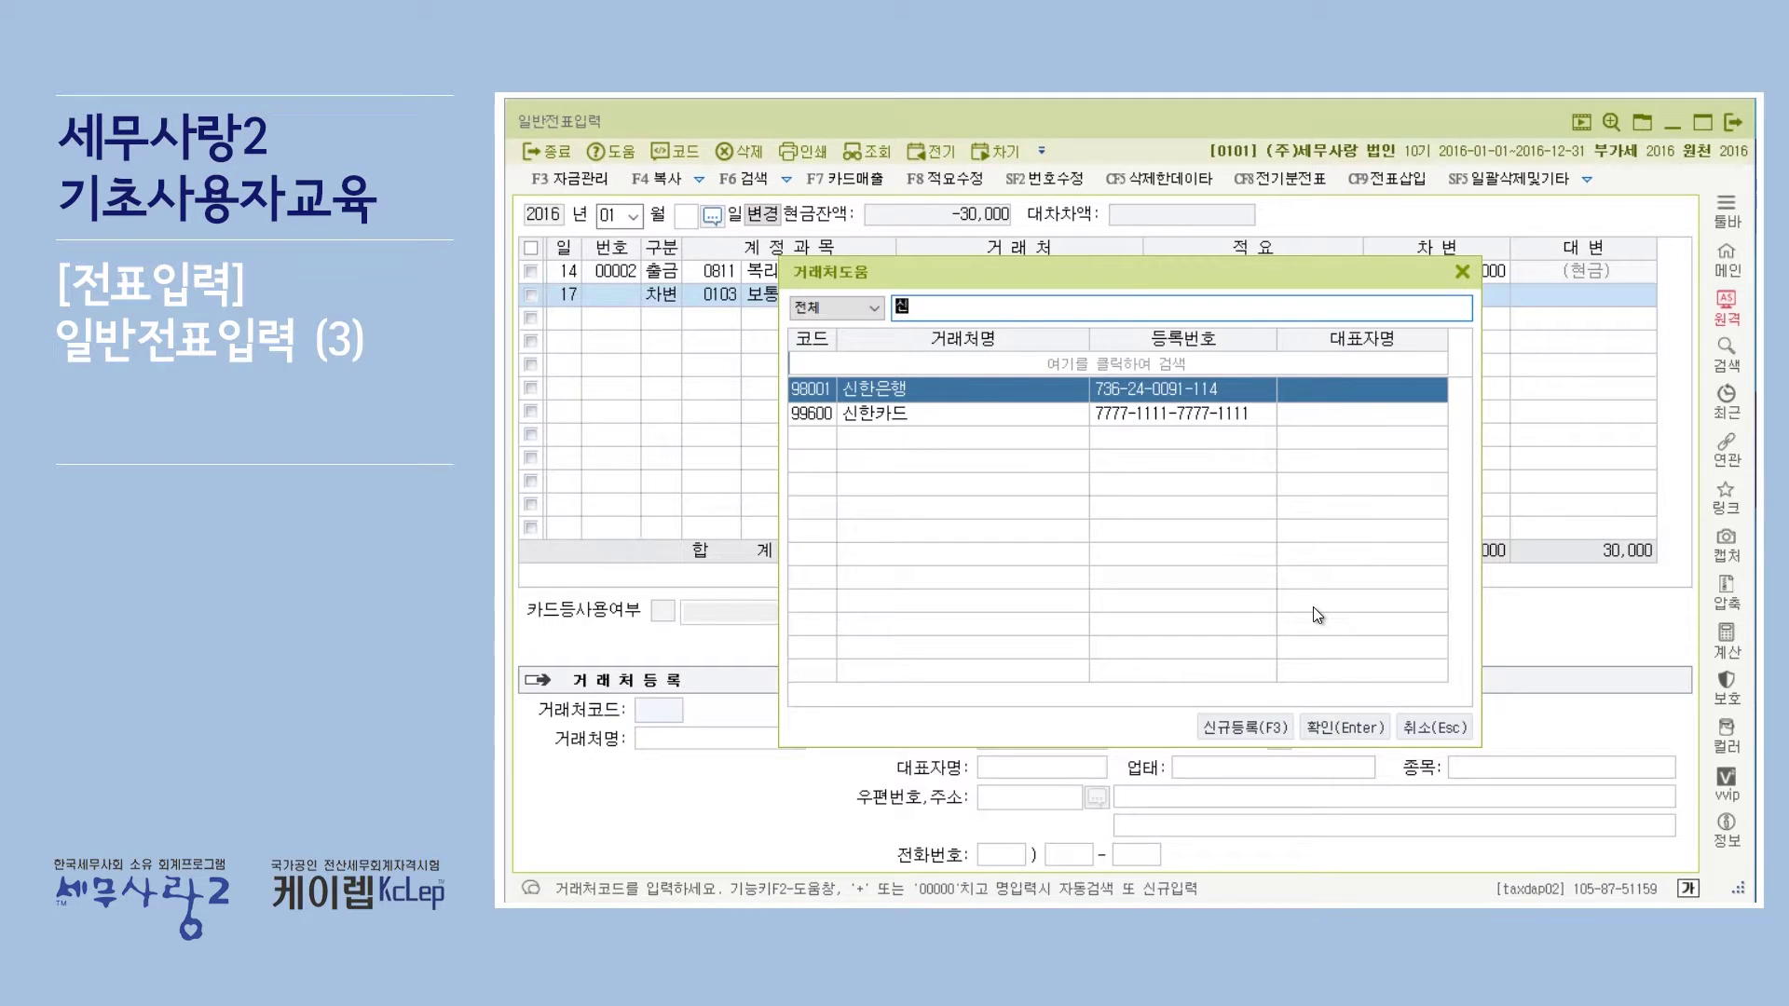
{"action": "key", "text": "Return"}
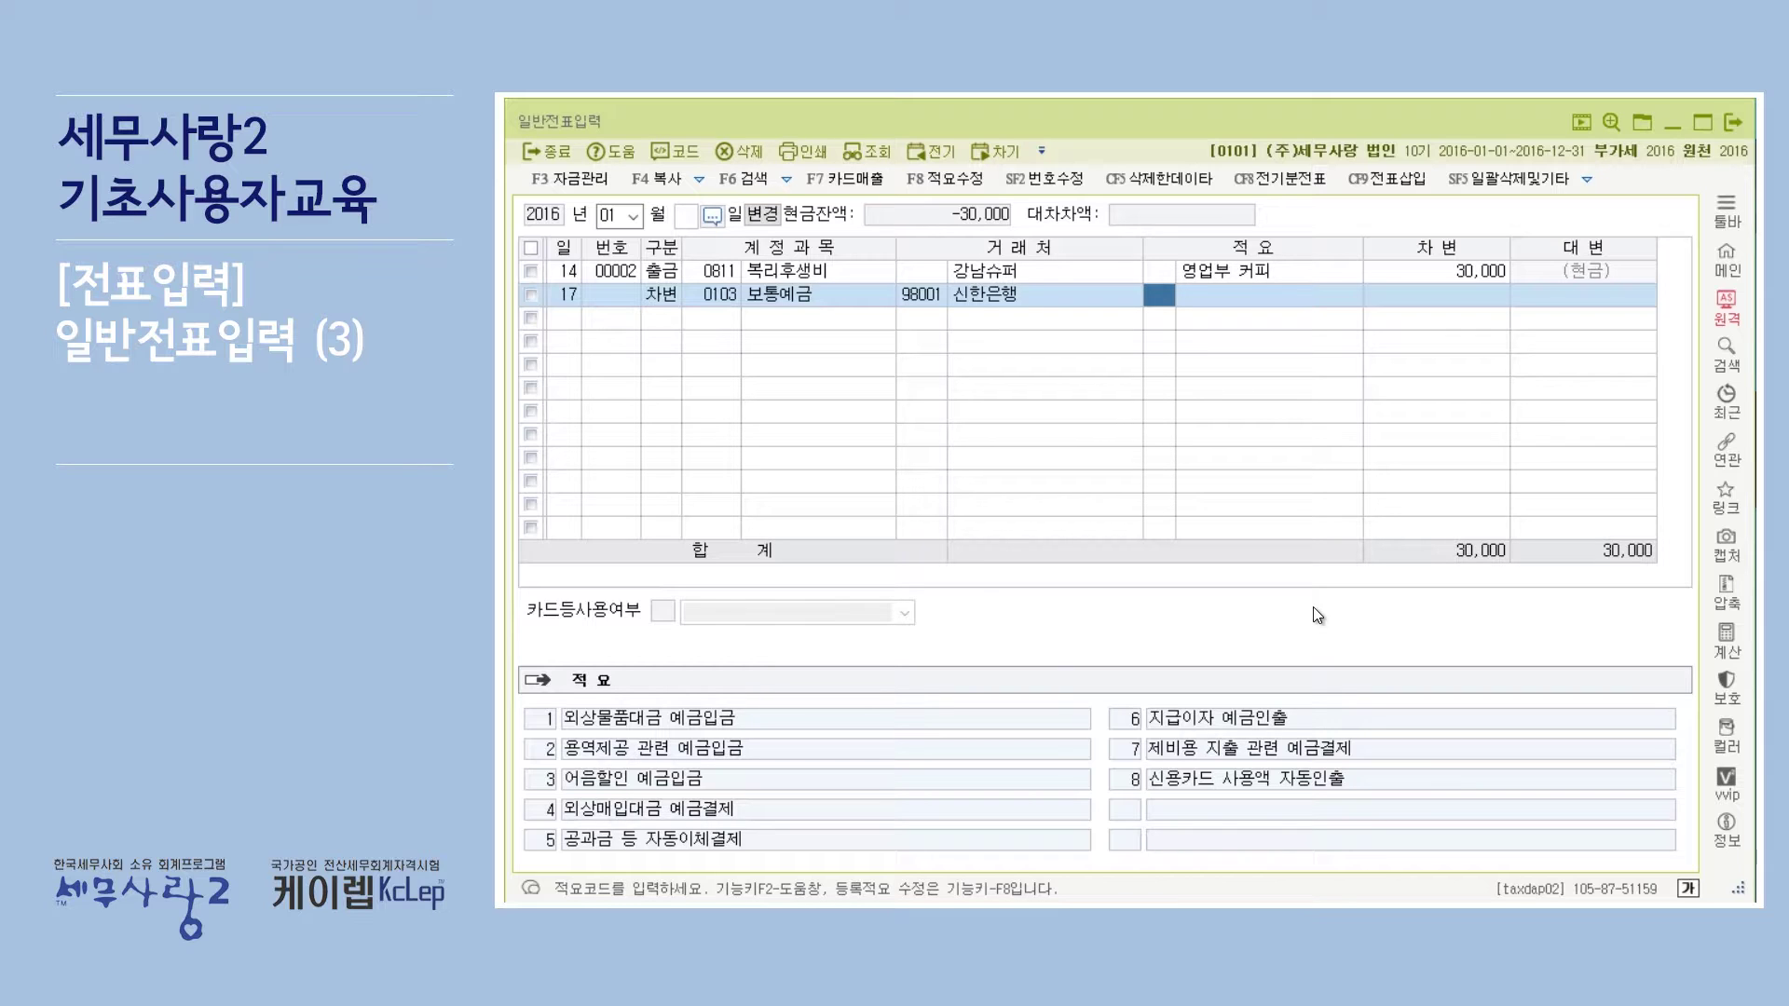
Copy the previous line's description, 영업부 커피, into the January 17 debit line.
{"action": "key", "text": "Return"}
{"action": "key", "text": "Return"}
{"action": "key", "text": "Left"}
{"action": "key", "text": "Left"}
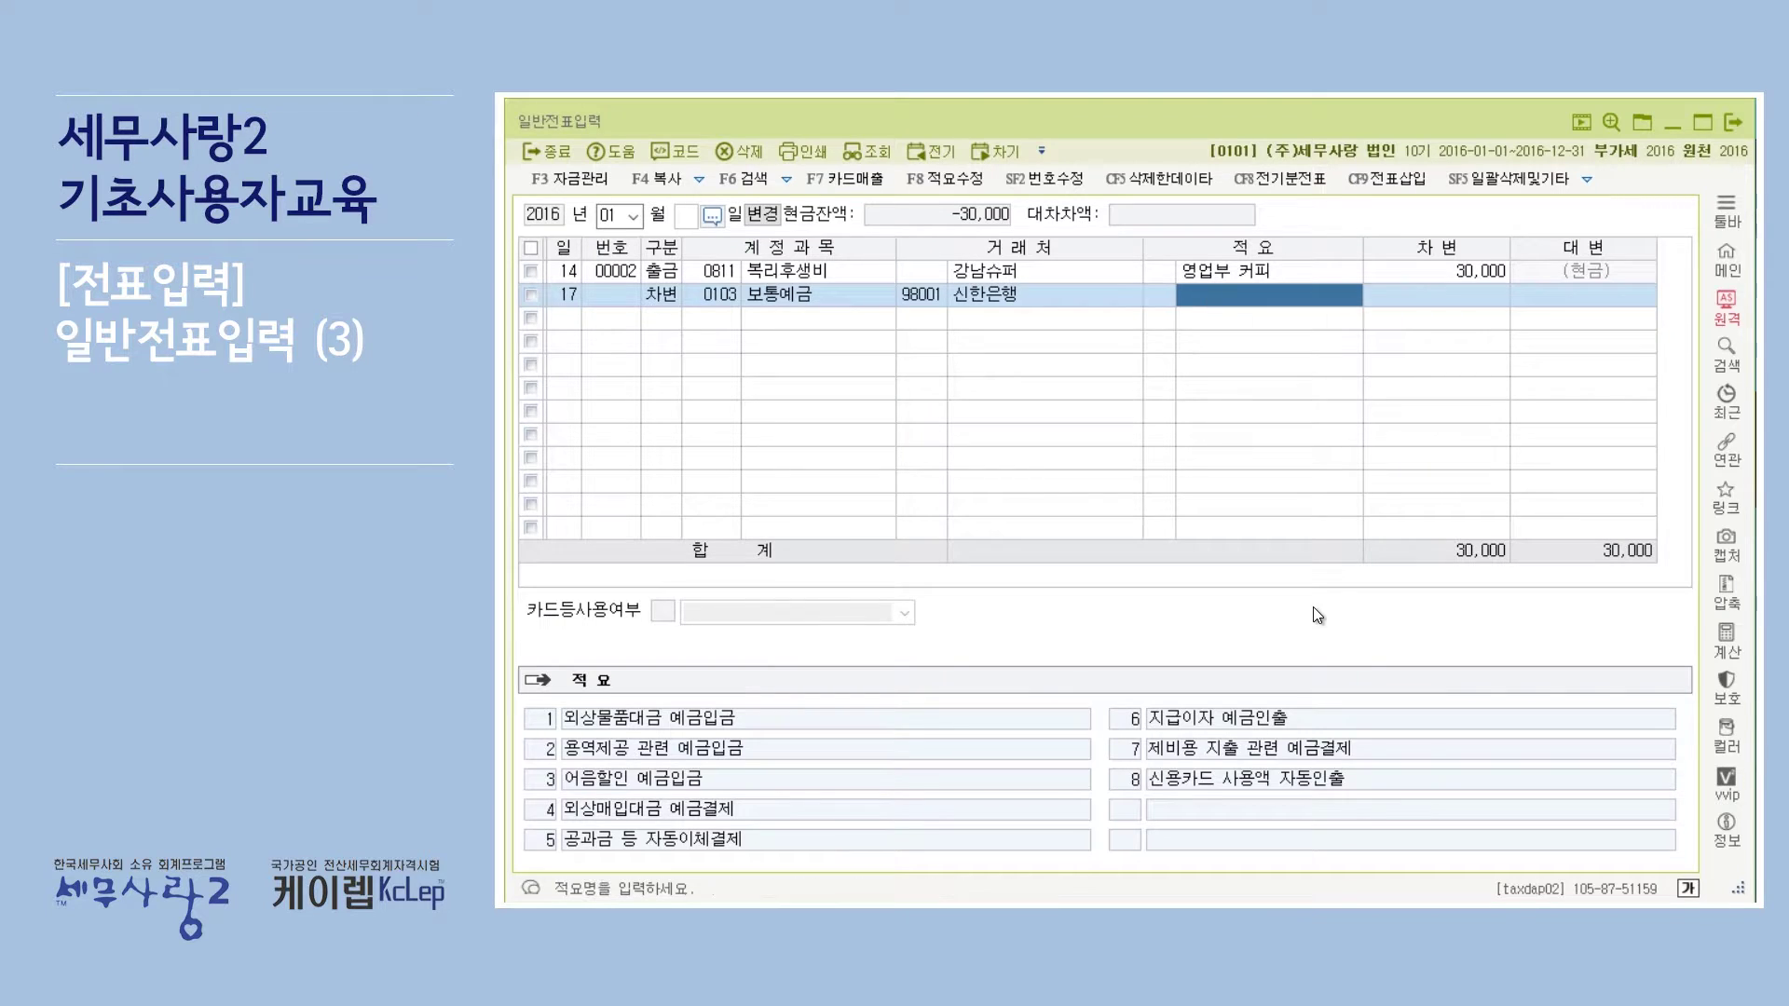
{"action": "key", "text": "Return"}
{"action": "key", "text": "Return"}
{"action": "key", "text": "Left"}
{"action": "key", "text": "Left"}
{"action": "key", "text": "Left"}
{"action": "key", "text": "Right"}
{"action": "key", "text": "Return"}
{"action": "key", "text": "Return"}
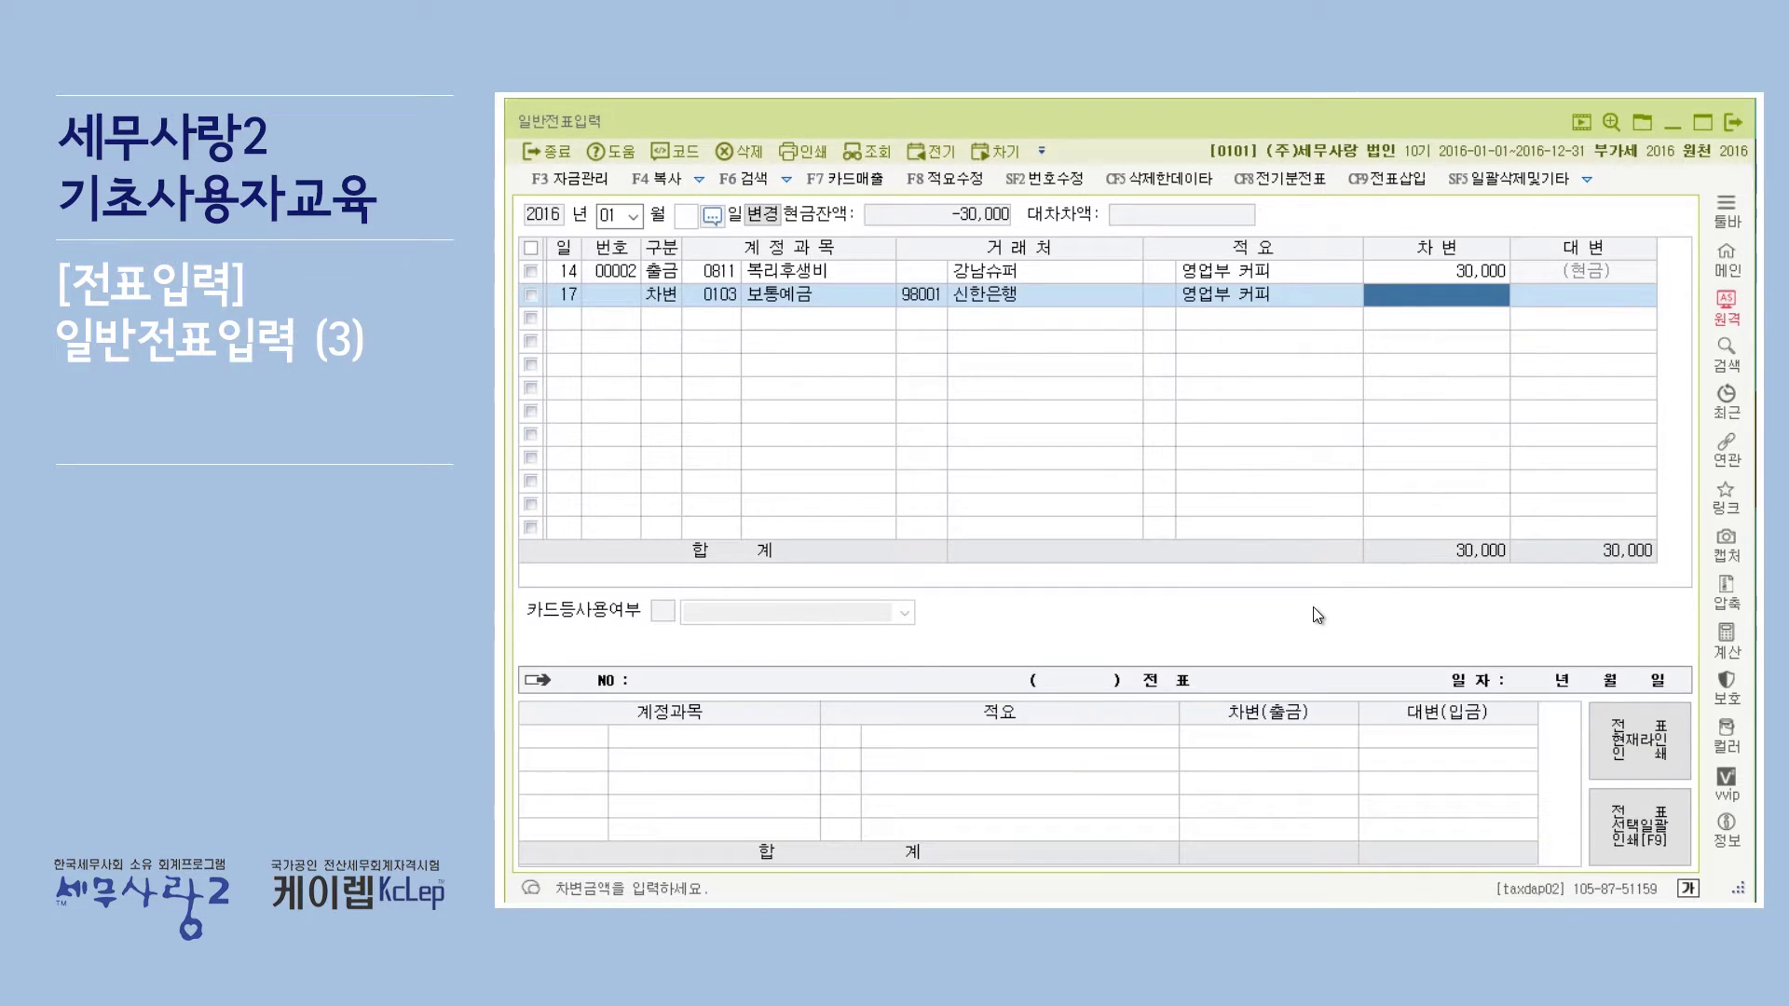
Clear the copied description from the January 17 debit line.
{"action": "key", "text": "Left"}
{"action": "key", "text": "Left"}
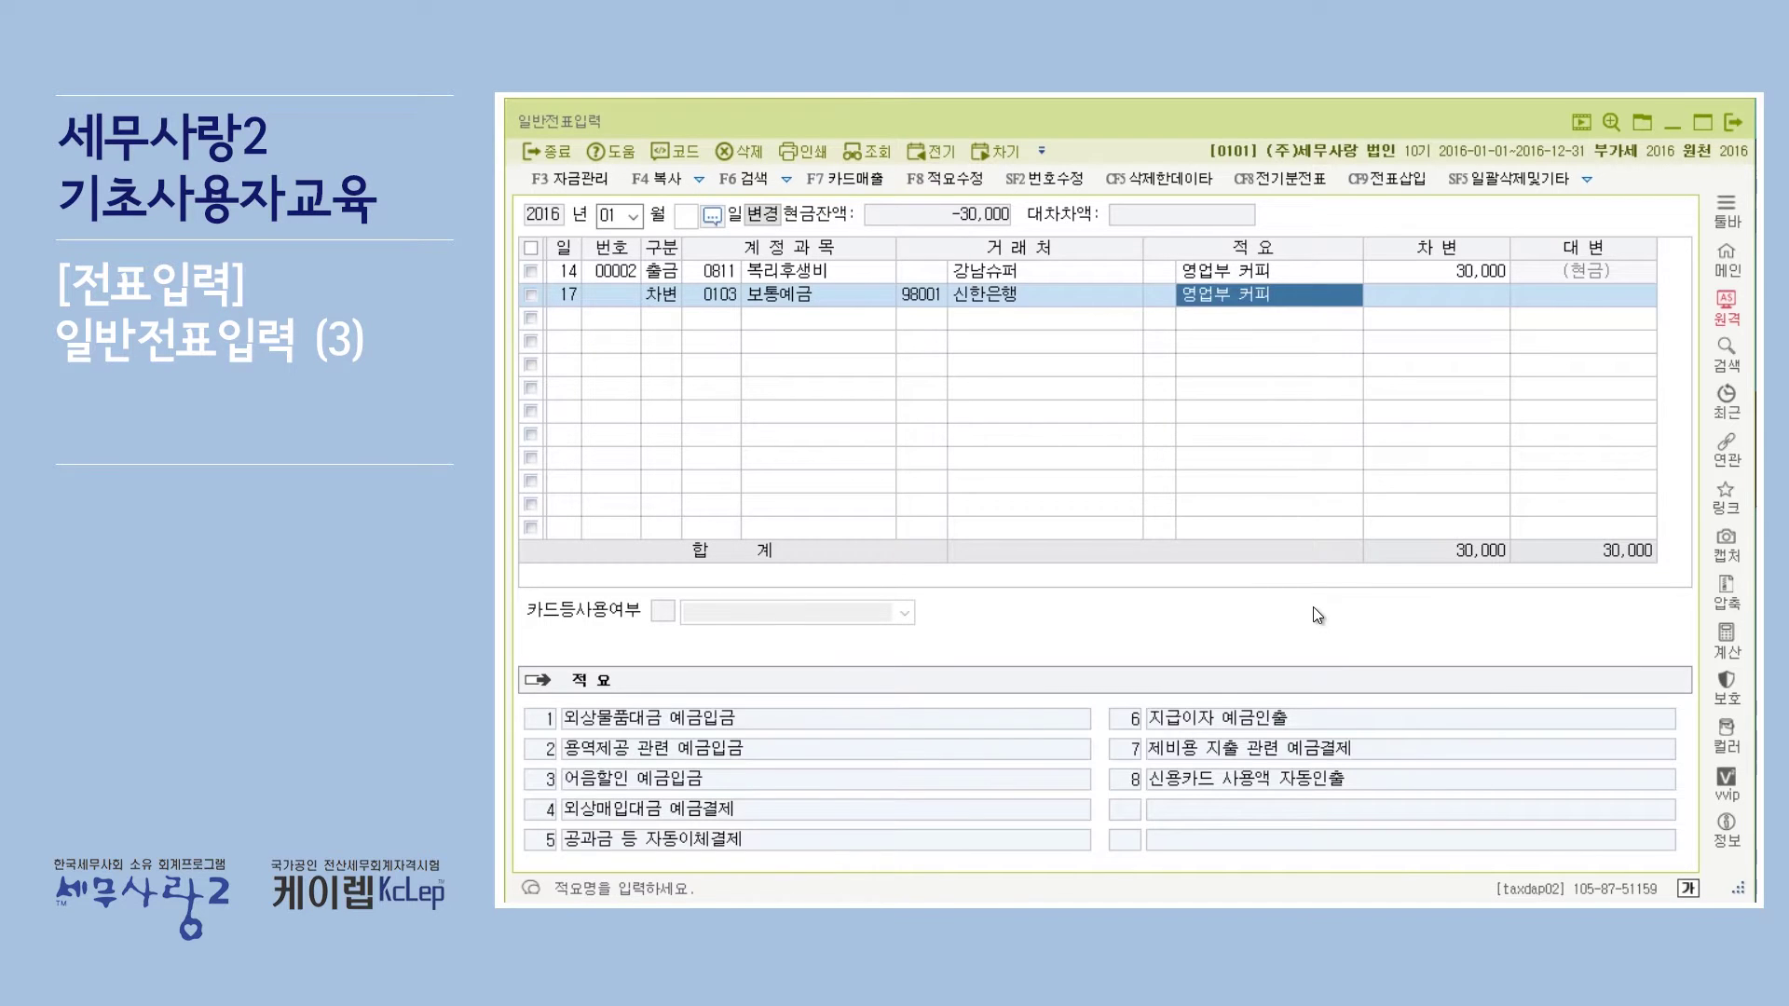
{"action": "key", "text": "Right"}
{"action": "key", "text": "BackSpace"}
{"action": "key", "text": "BackSpace"}
{"action": "key", "text": "BackSpace"}
{"action": "key", "text": "BackSpace"}
{"action": "key", "text": "BackSpace"}
{"action": "key", "text": "BackSpace"}
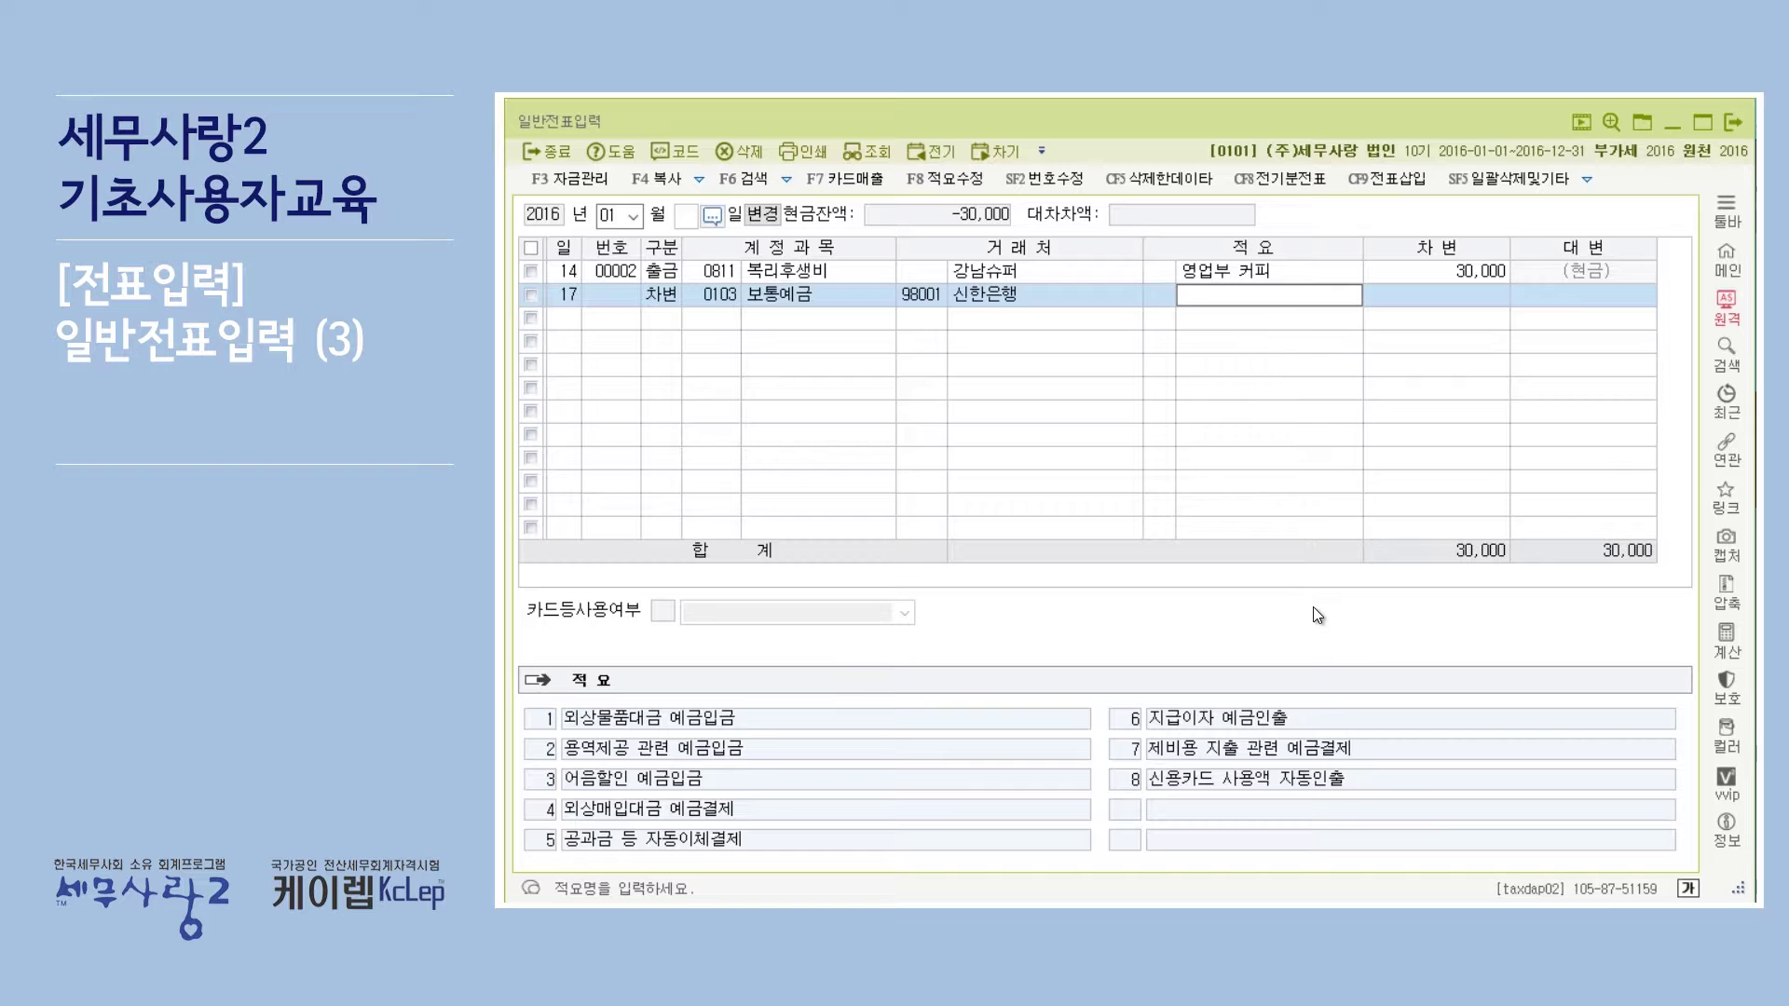
{"action": "key", "text": "Return"}
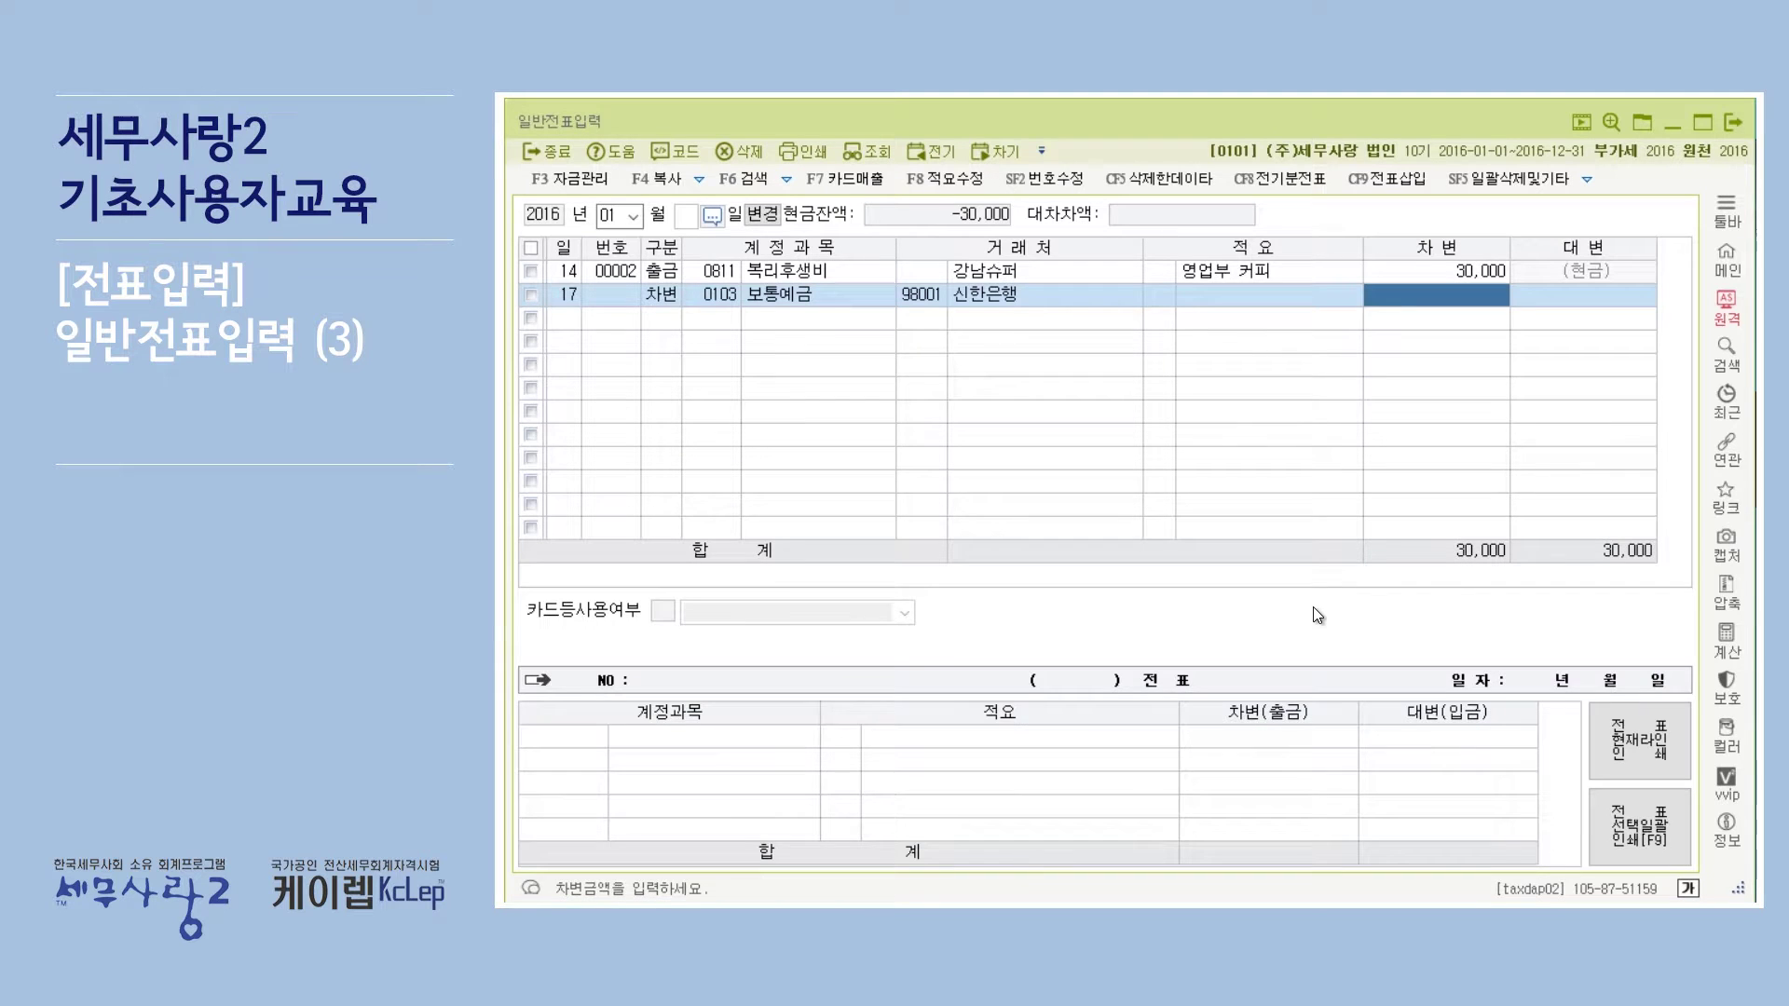
Leave the description blank and enter 1,000,000 as the debit amount of the 보통예금 line.
{"action": "key", "text": "Left"}
{"action": "key", "text": "Return"}
{"action": "key", "text": "Left"}
{"action": "key", "text": "Return"}
{"action": "type", "text": "1000000"}
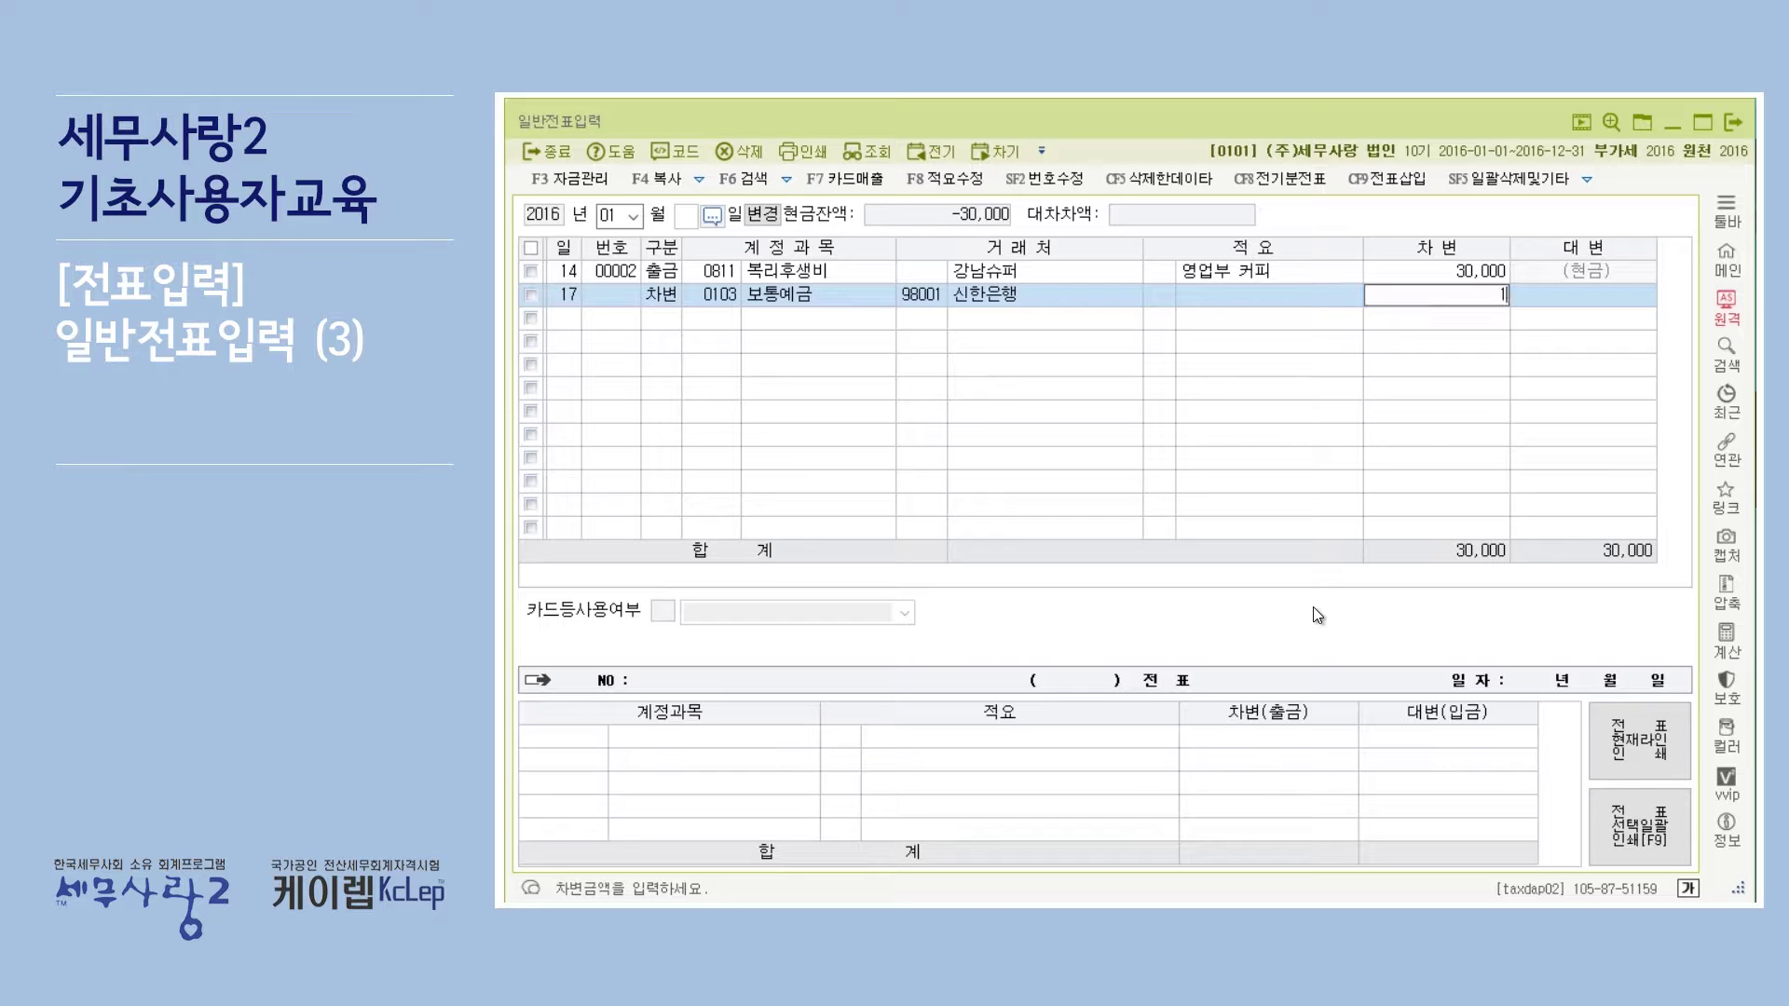
{"action": "key", "text": "Return"}
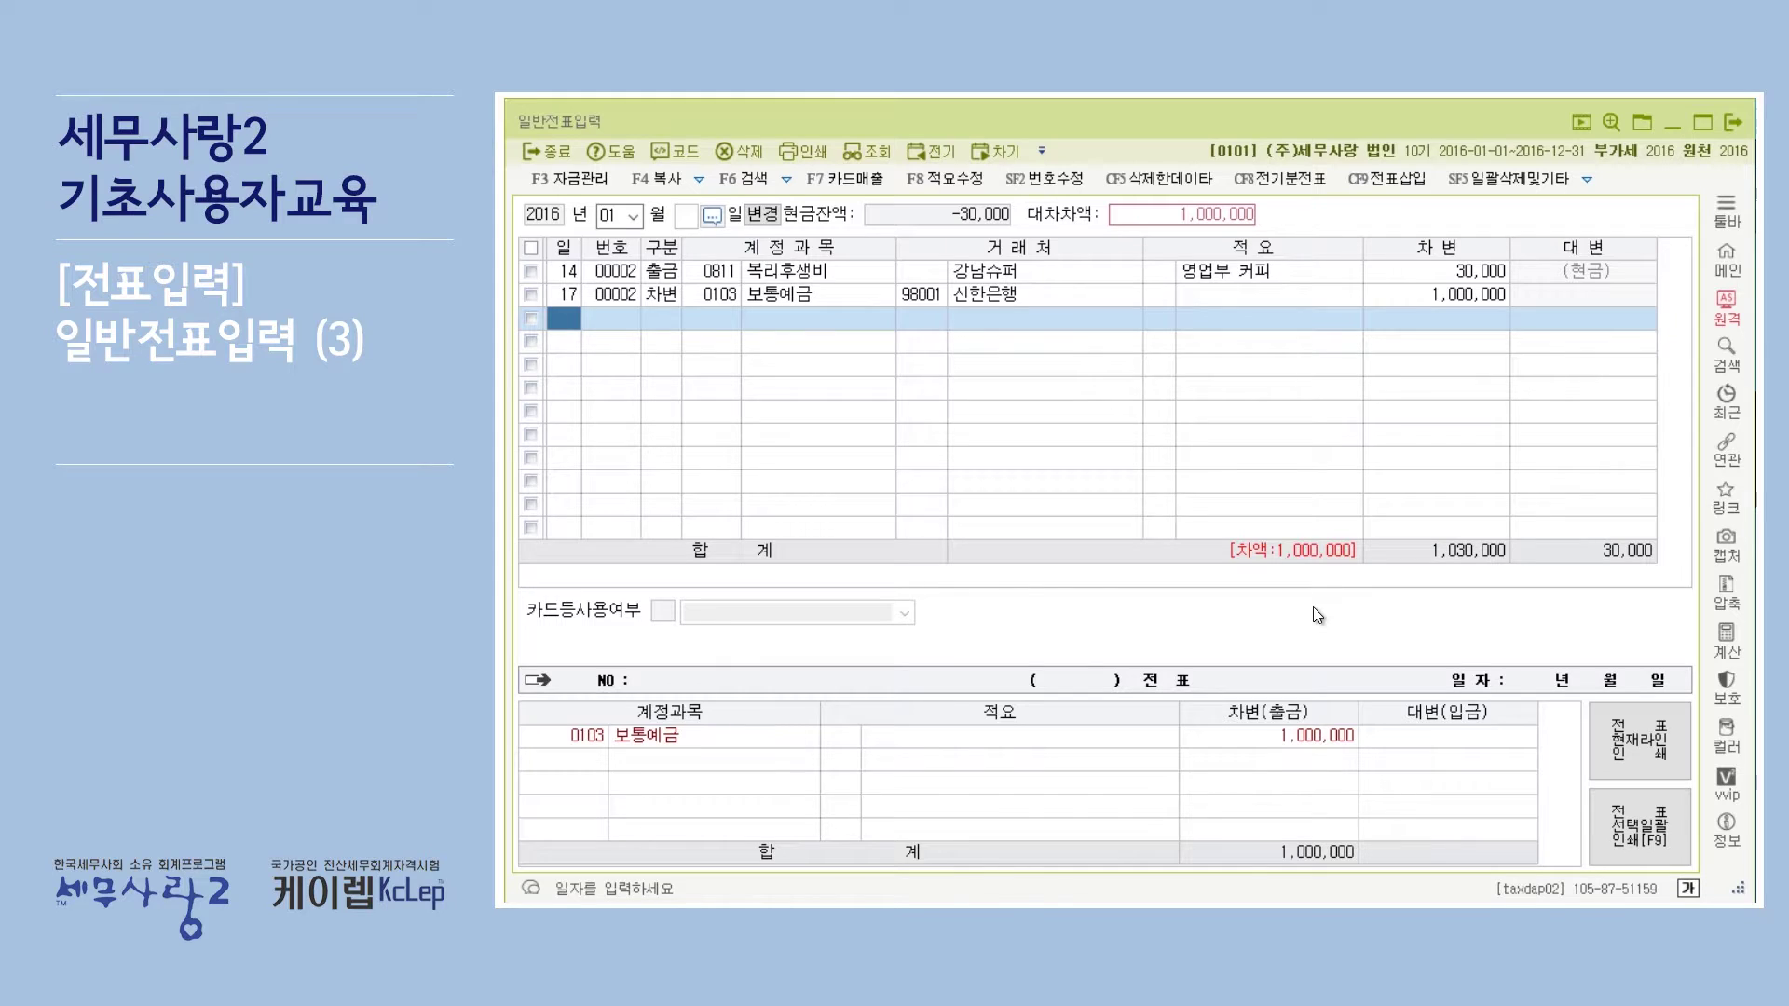
Add a credit (대변) line dated the 17th with the account 0108 외상매출금.
{"action": "key", "text": "Return"}
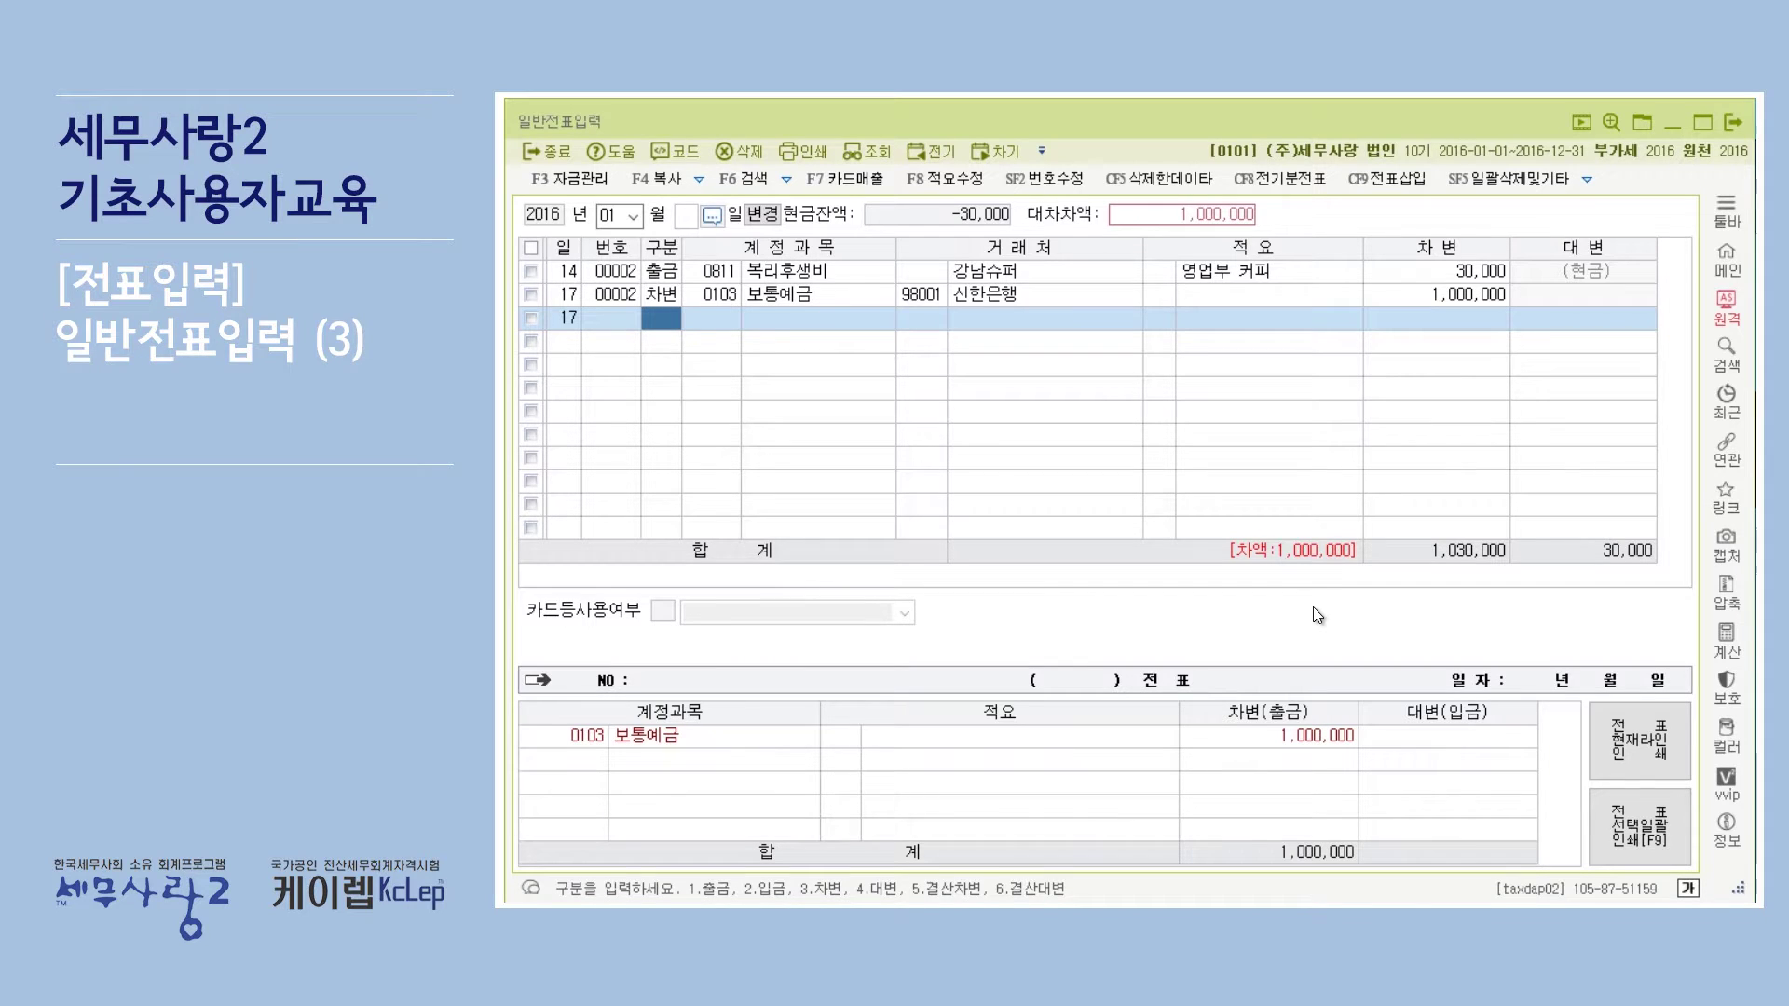
{"action": "type", "text": "4"}
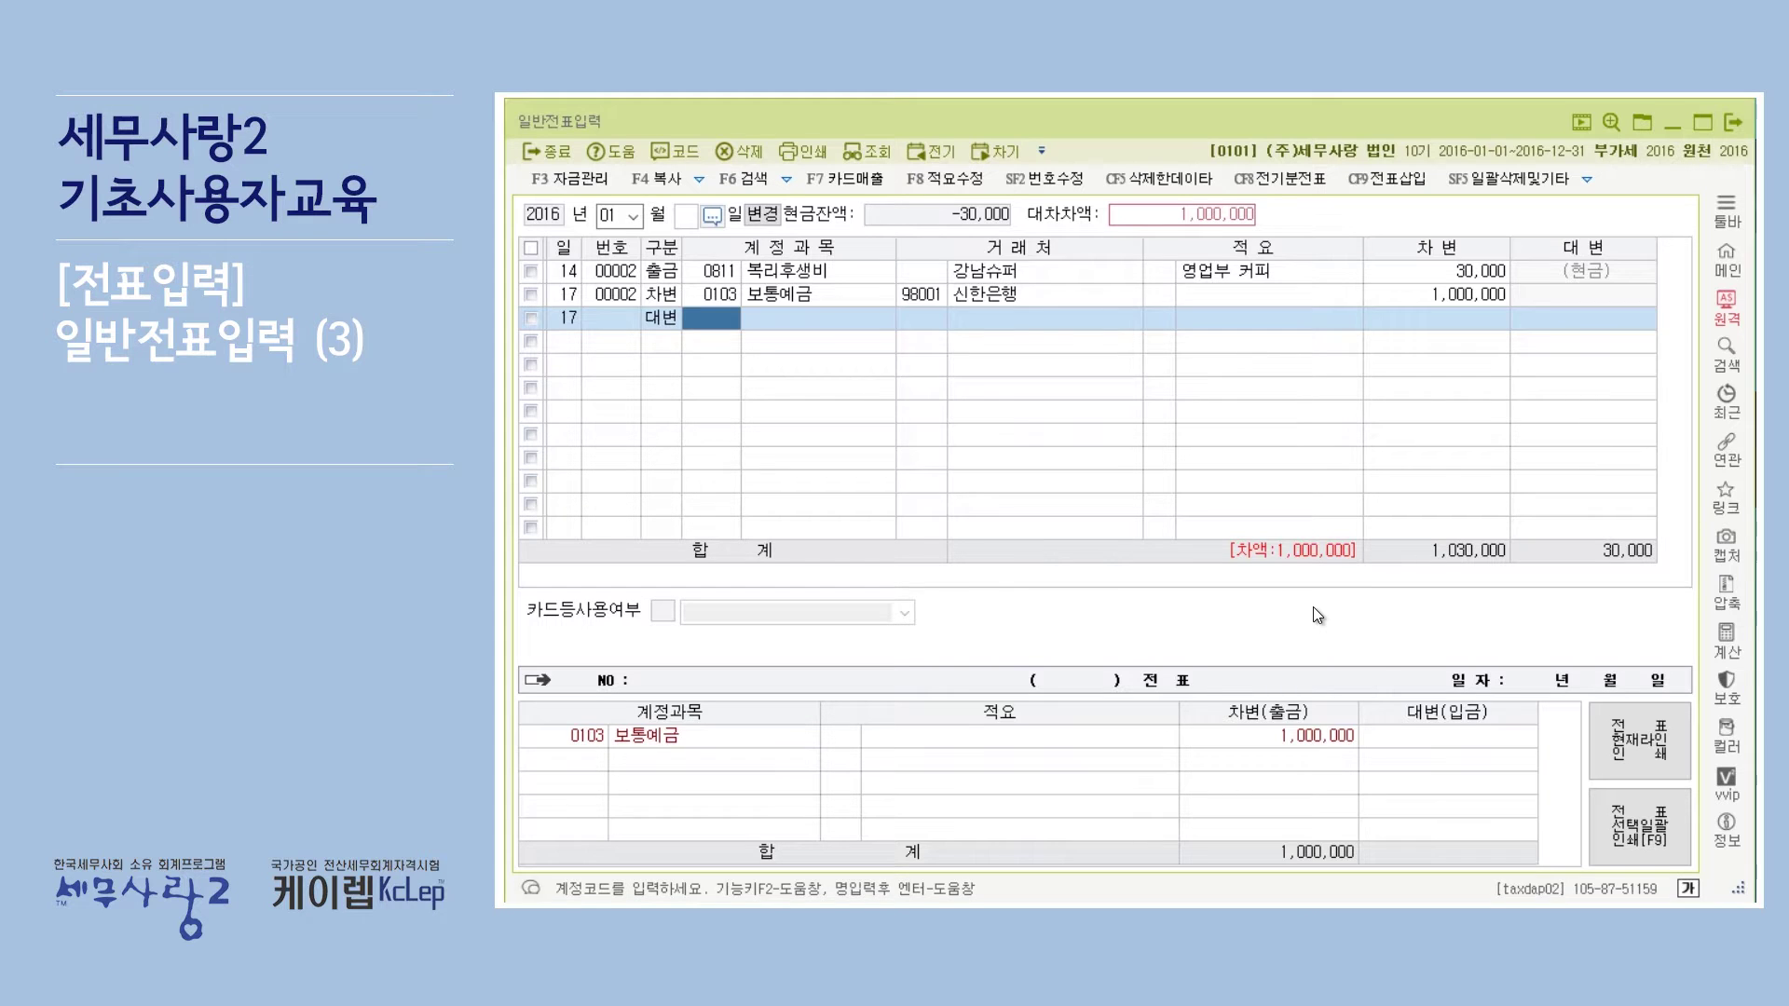
{"action": "key", "text": "F2"}
{"action": "type", "text": "외상"}
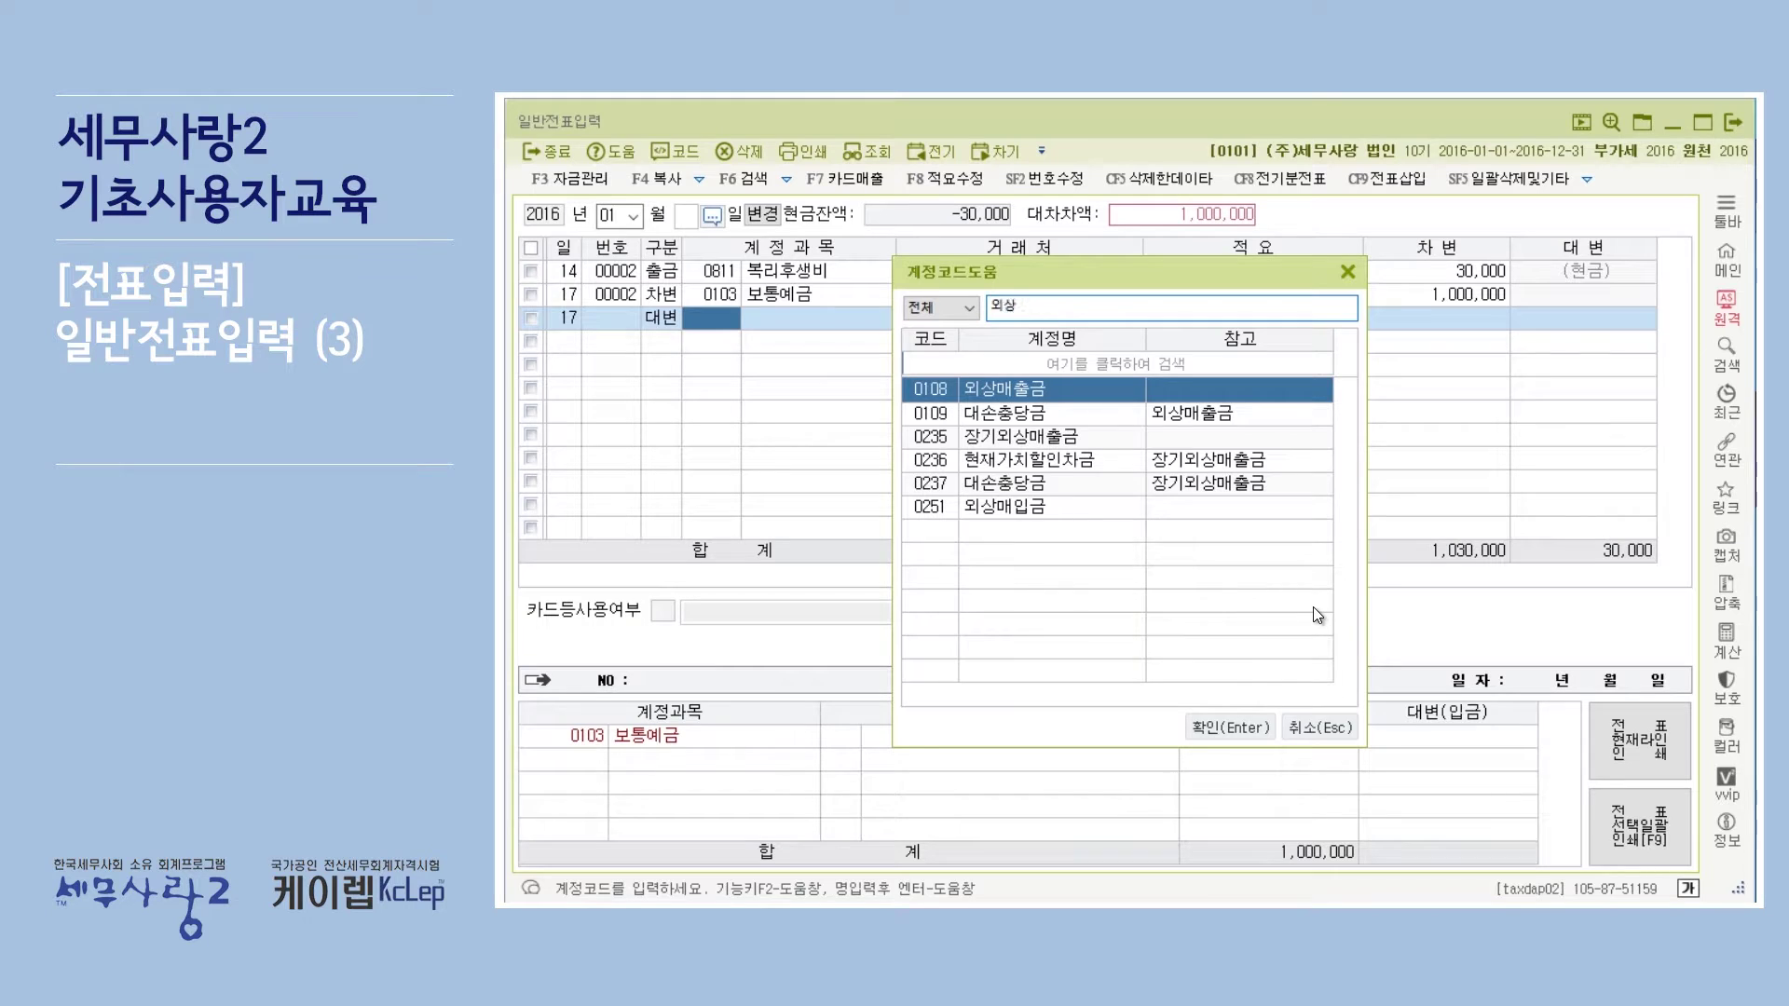
{"action": "key", "text": "Return"}
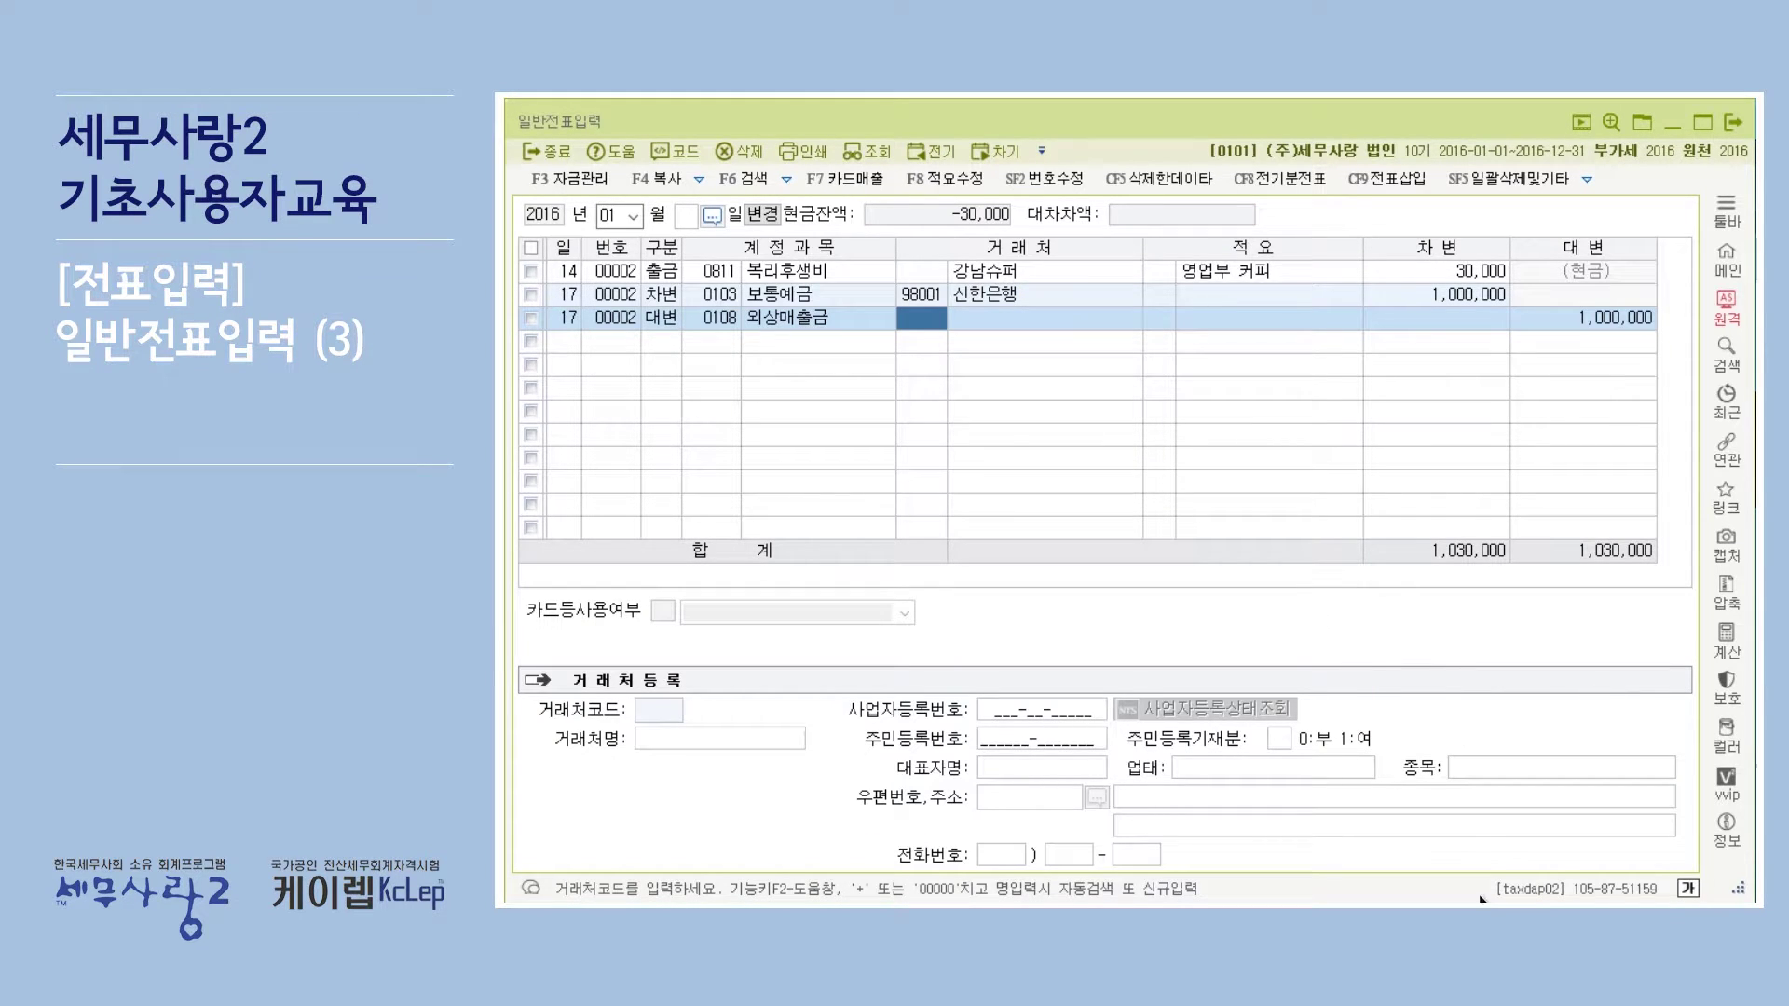
Check the January 17 counterparty in the PDF, return to 세무사랑2 and select (주)동해 in the partner lookup for the credit line.
{"action": "key", "text": "alt+Tab"}
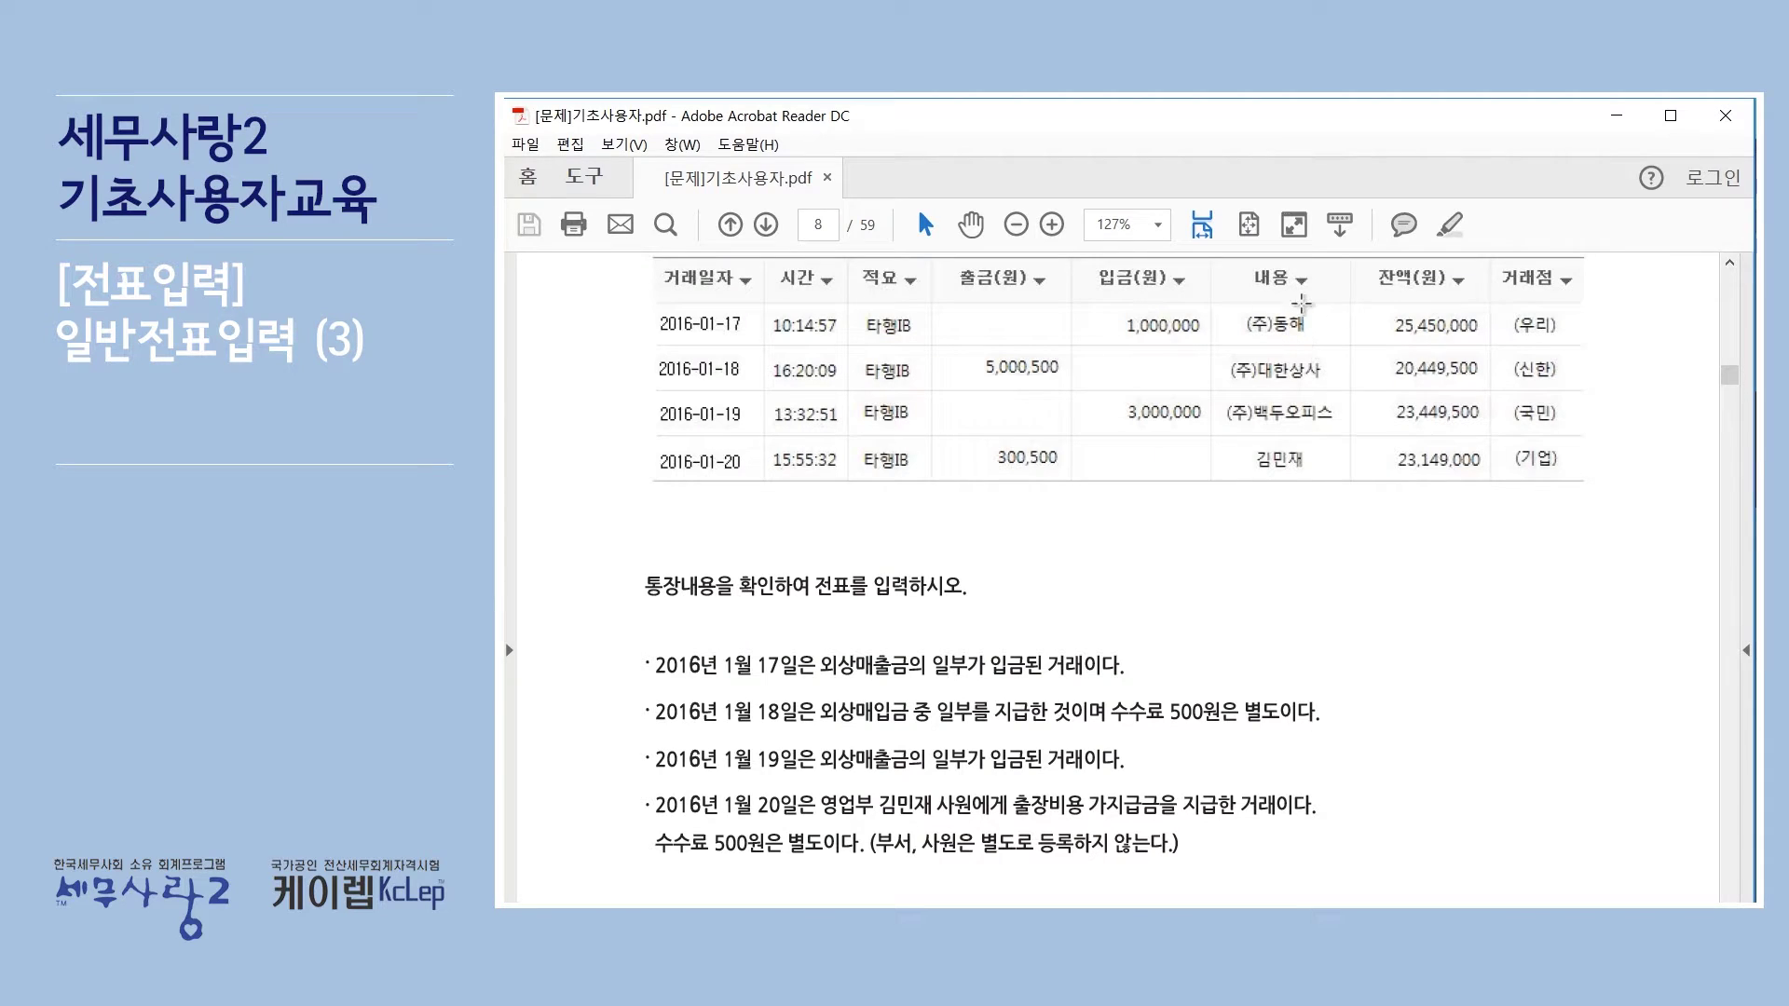
{"action": "key", "text": "alt+Tab"}
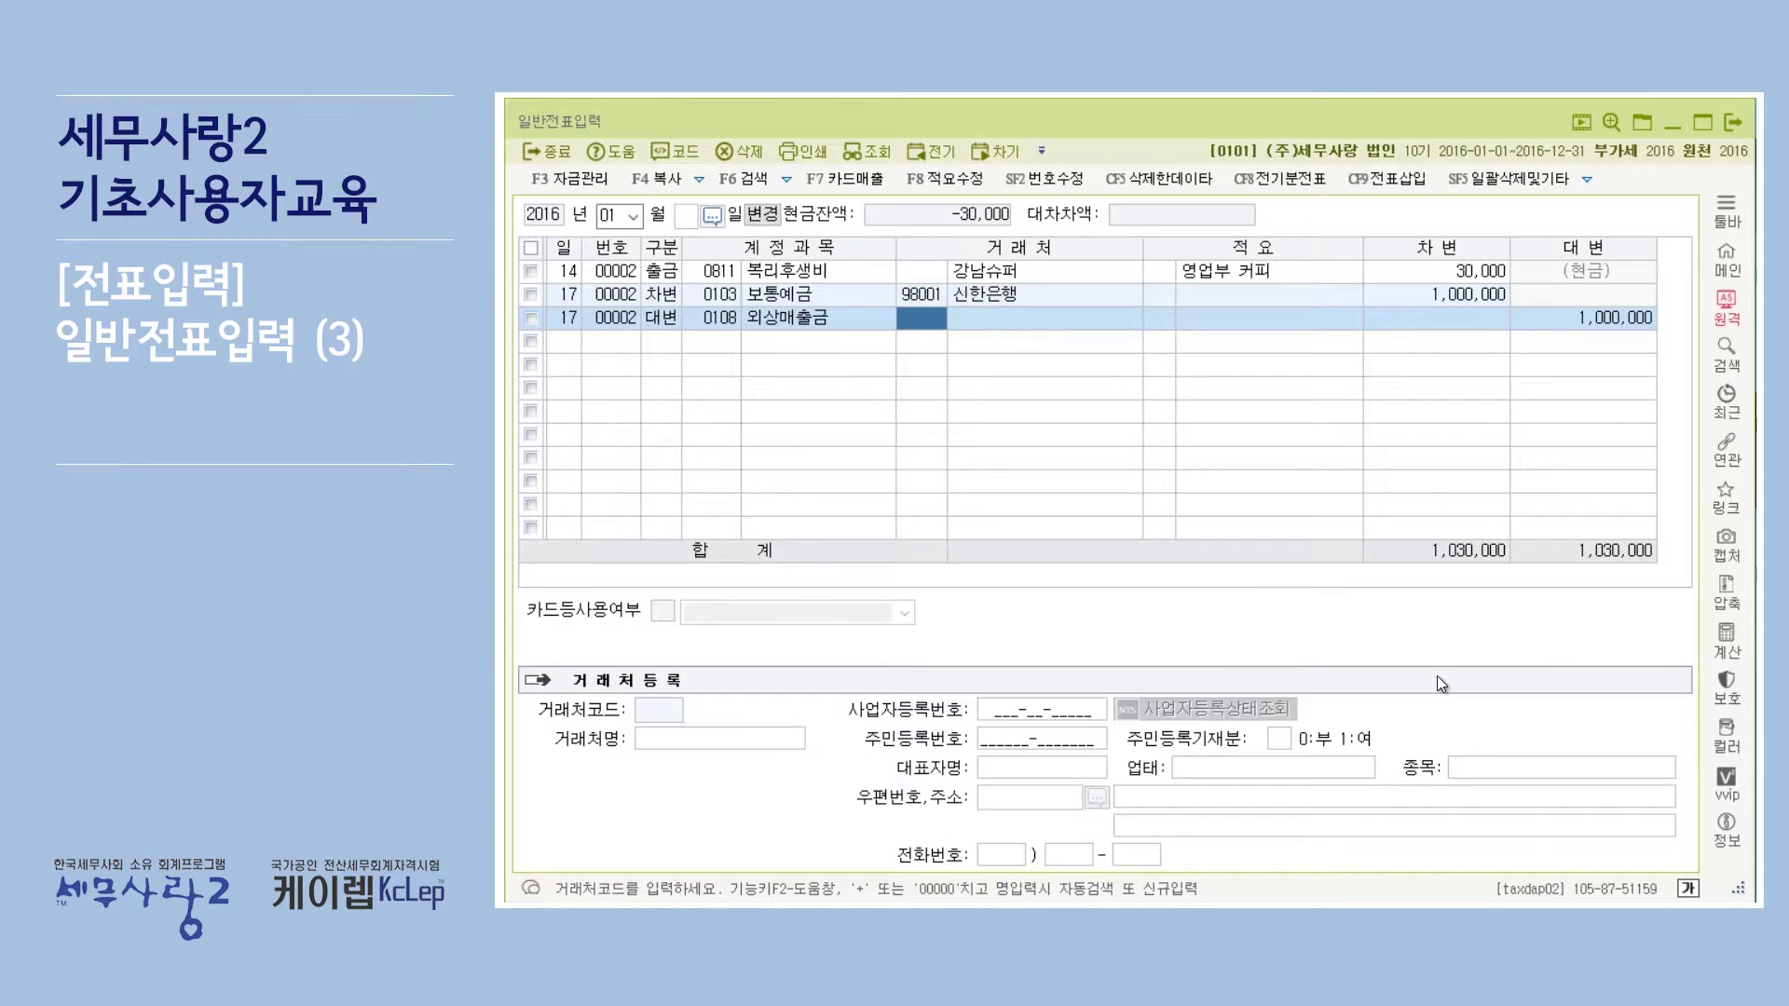
{"action": "key", "text": "F2"}
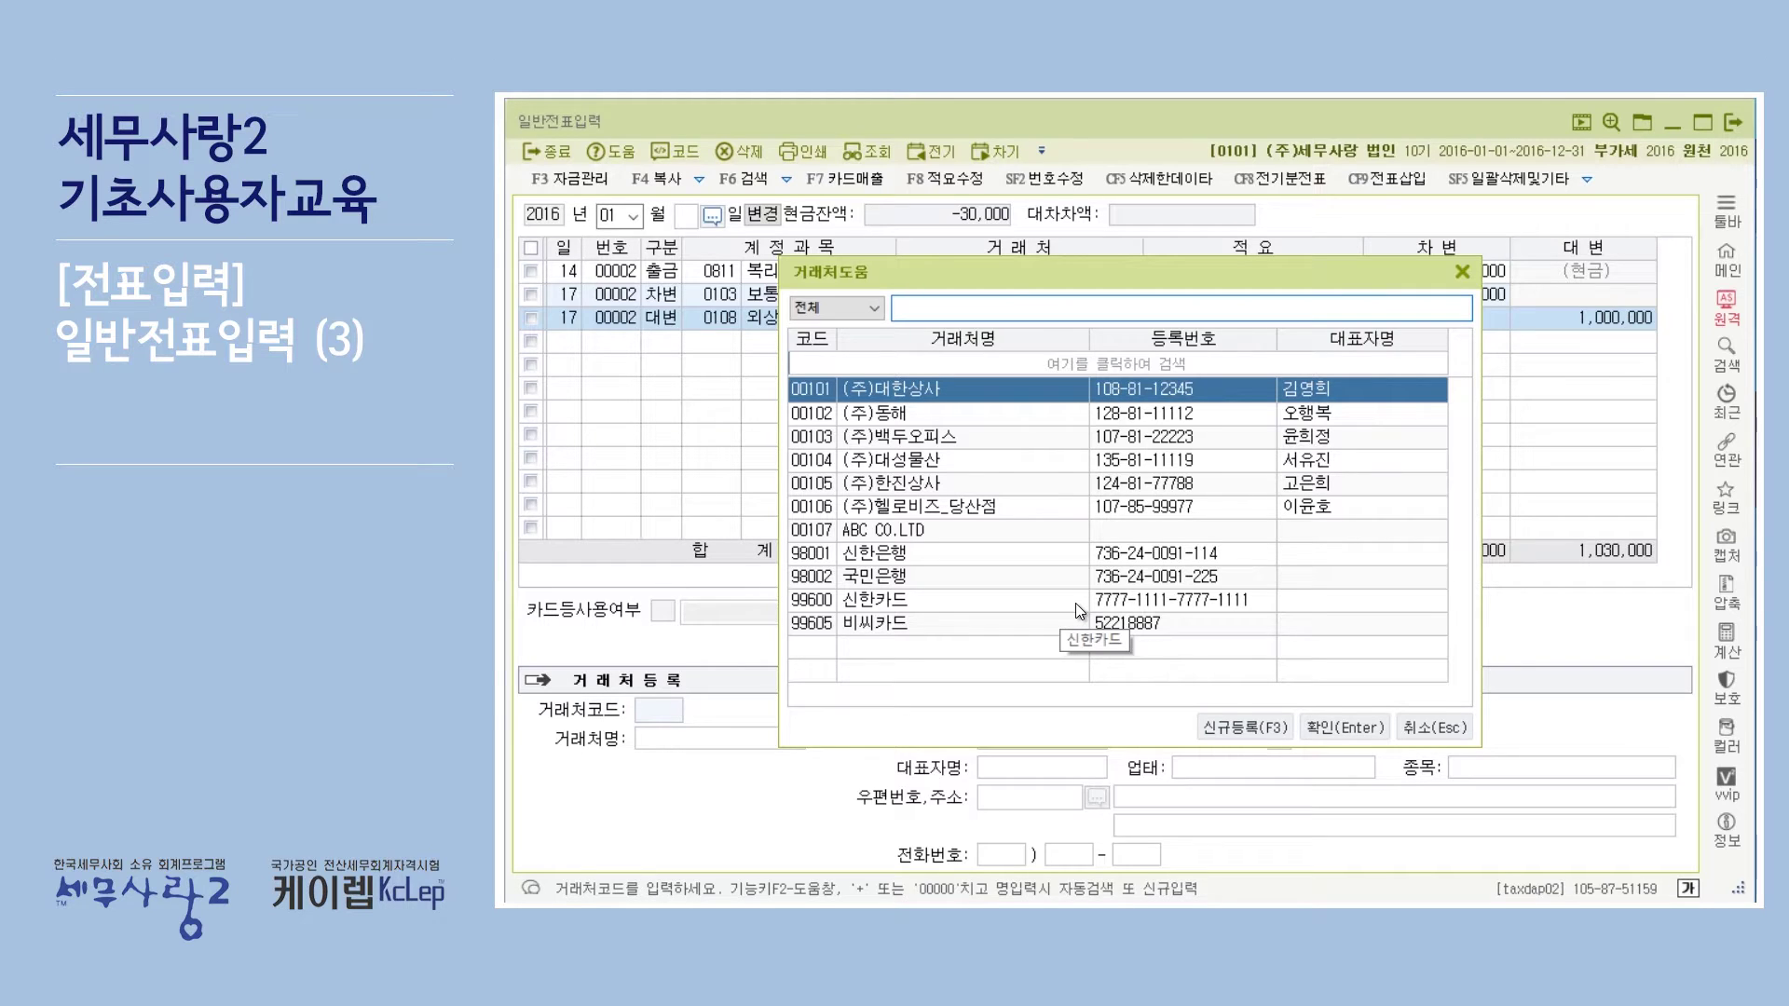
{"action": "left_click", "coordinate": [1031, 419]}
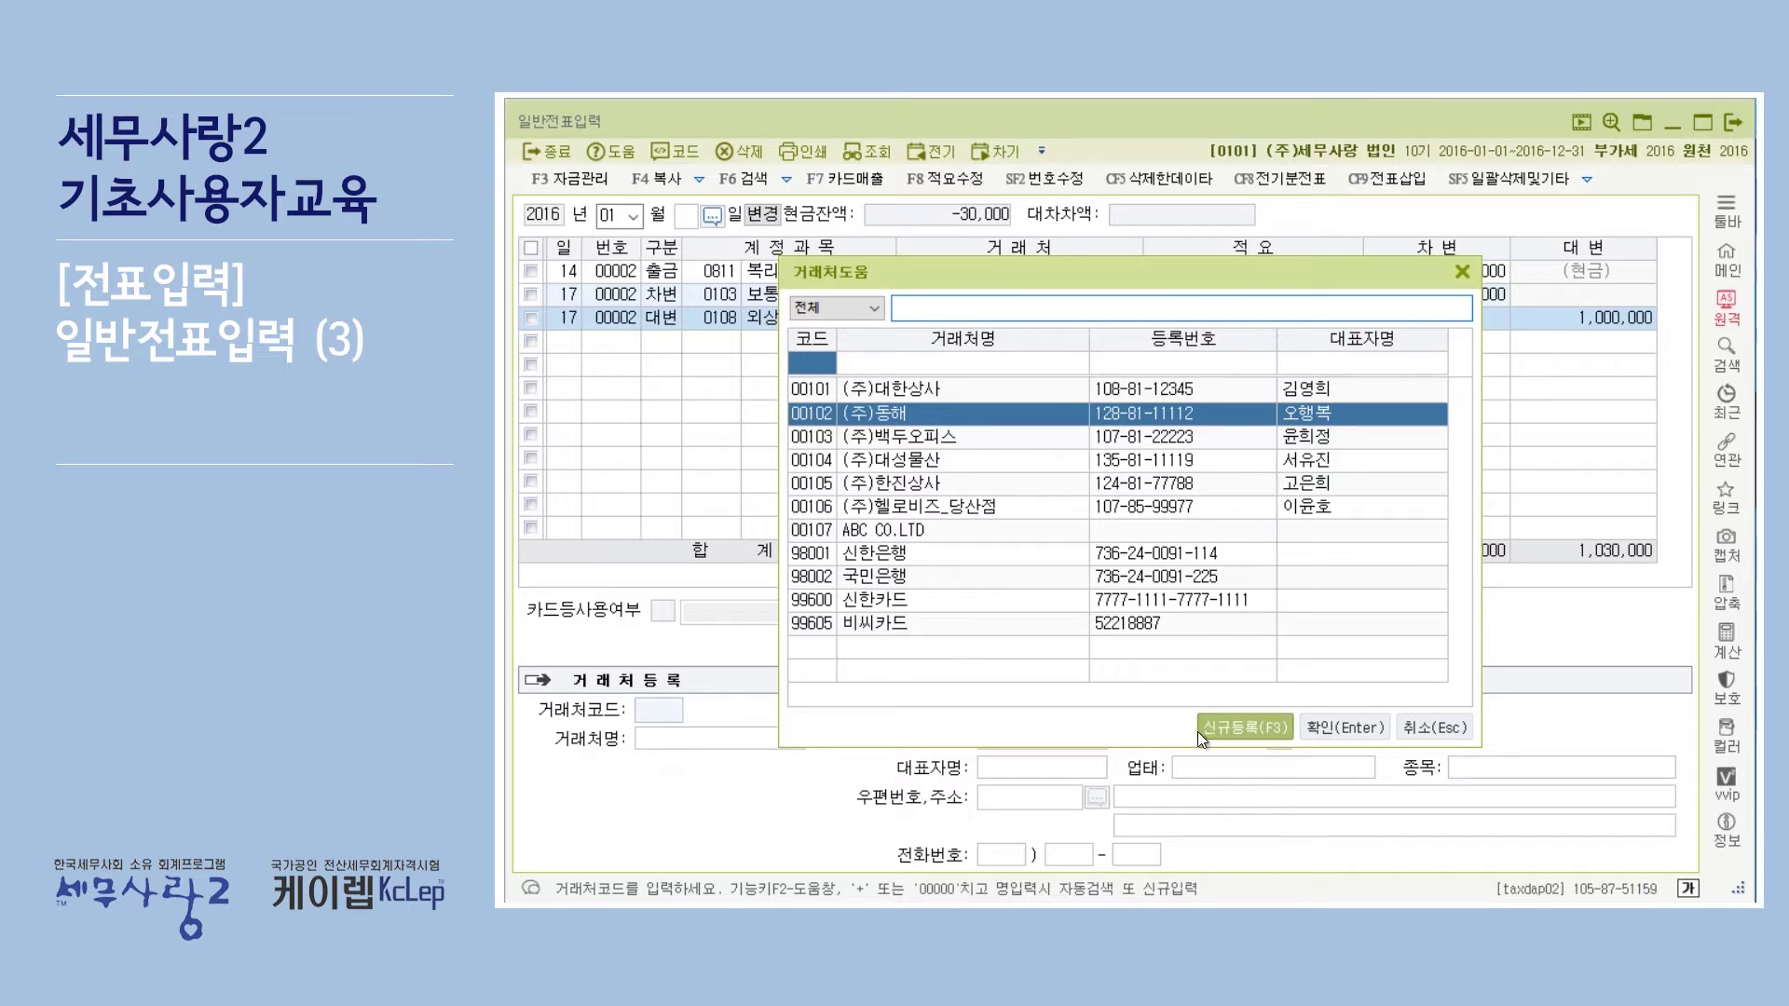
{"action": "left_click", "coordinate": [967, 387]}
{"action": "left_click", "coordinate": [954, 410]}
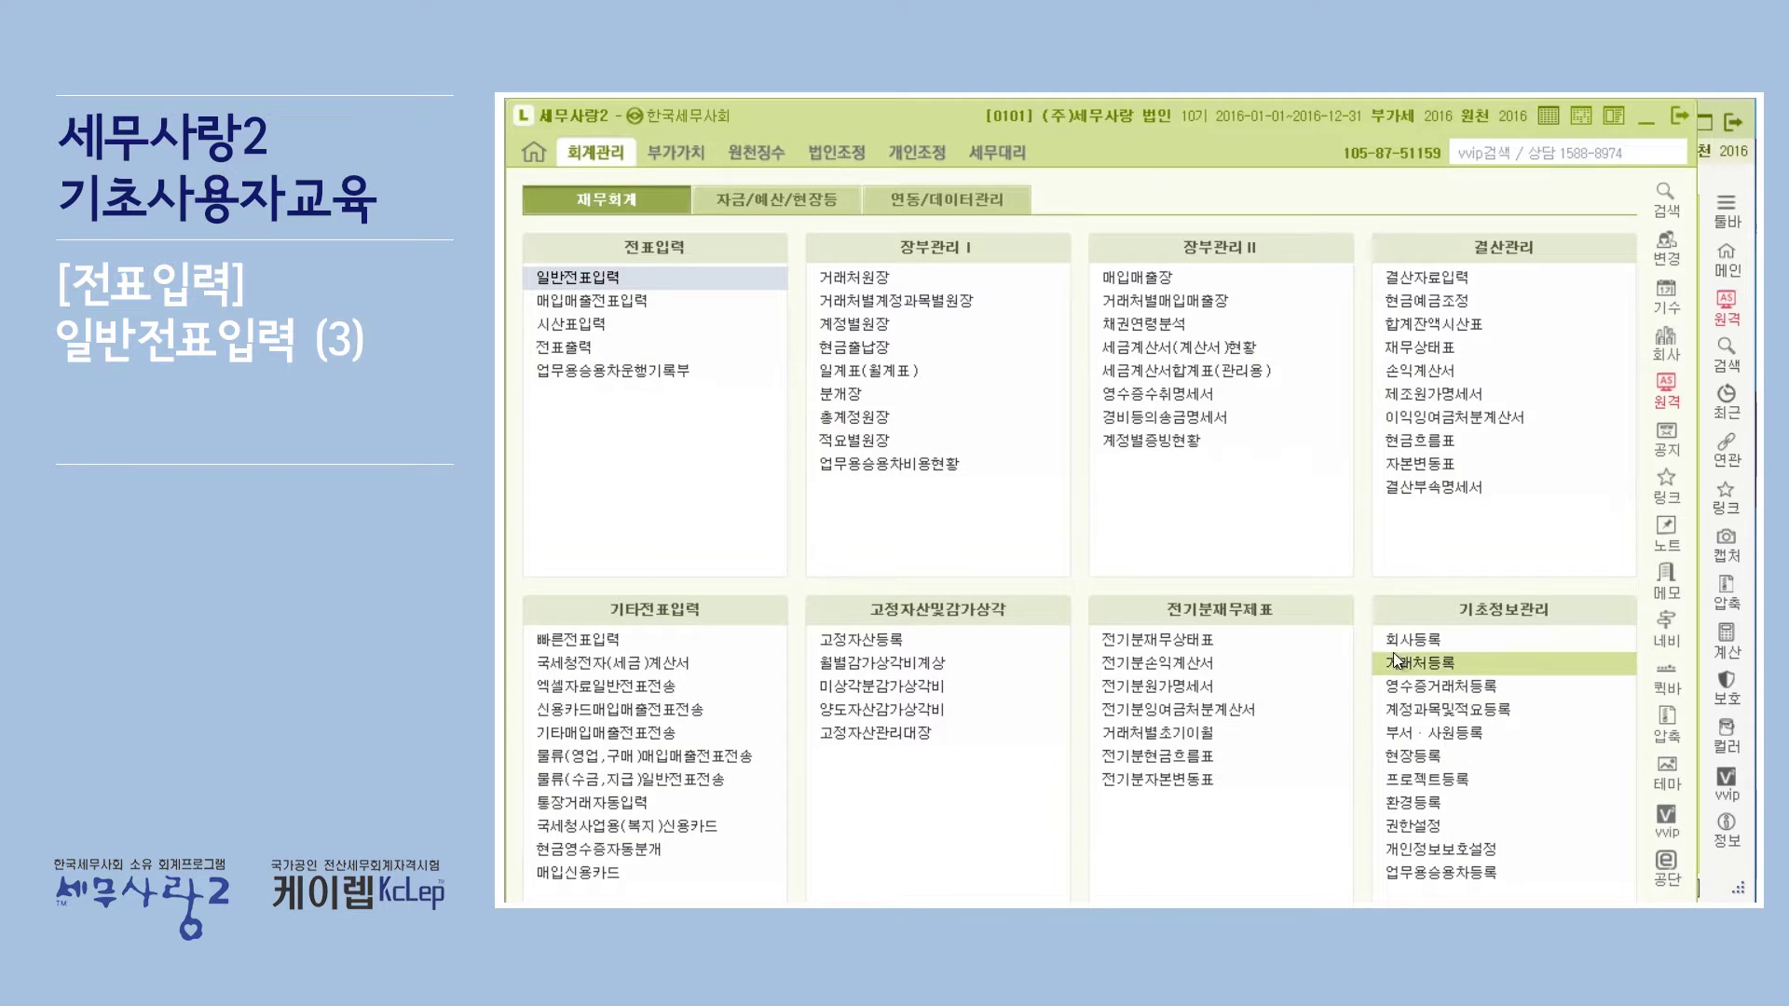
Open 거래처등록 from the main window, review the general, financial institution and credit card partner lists, and close it.
{"action": "left_click", "coordinate": [1395, 664]}
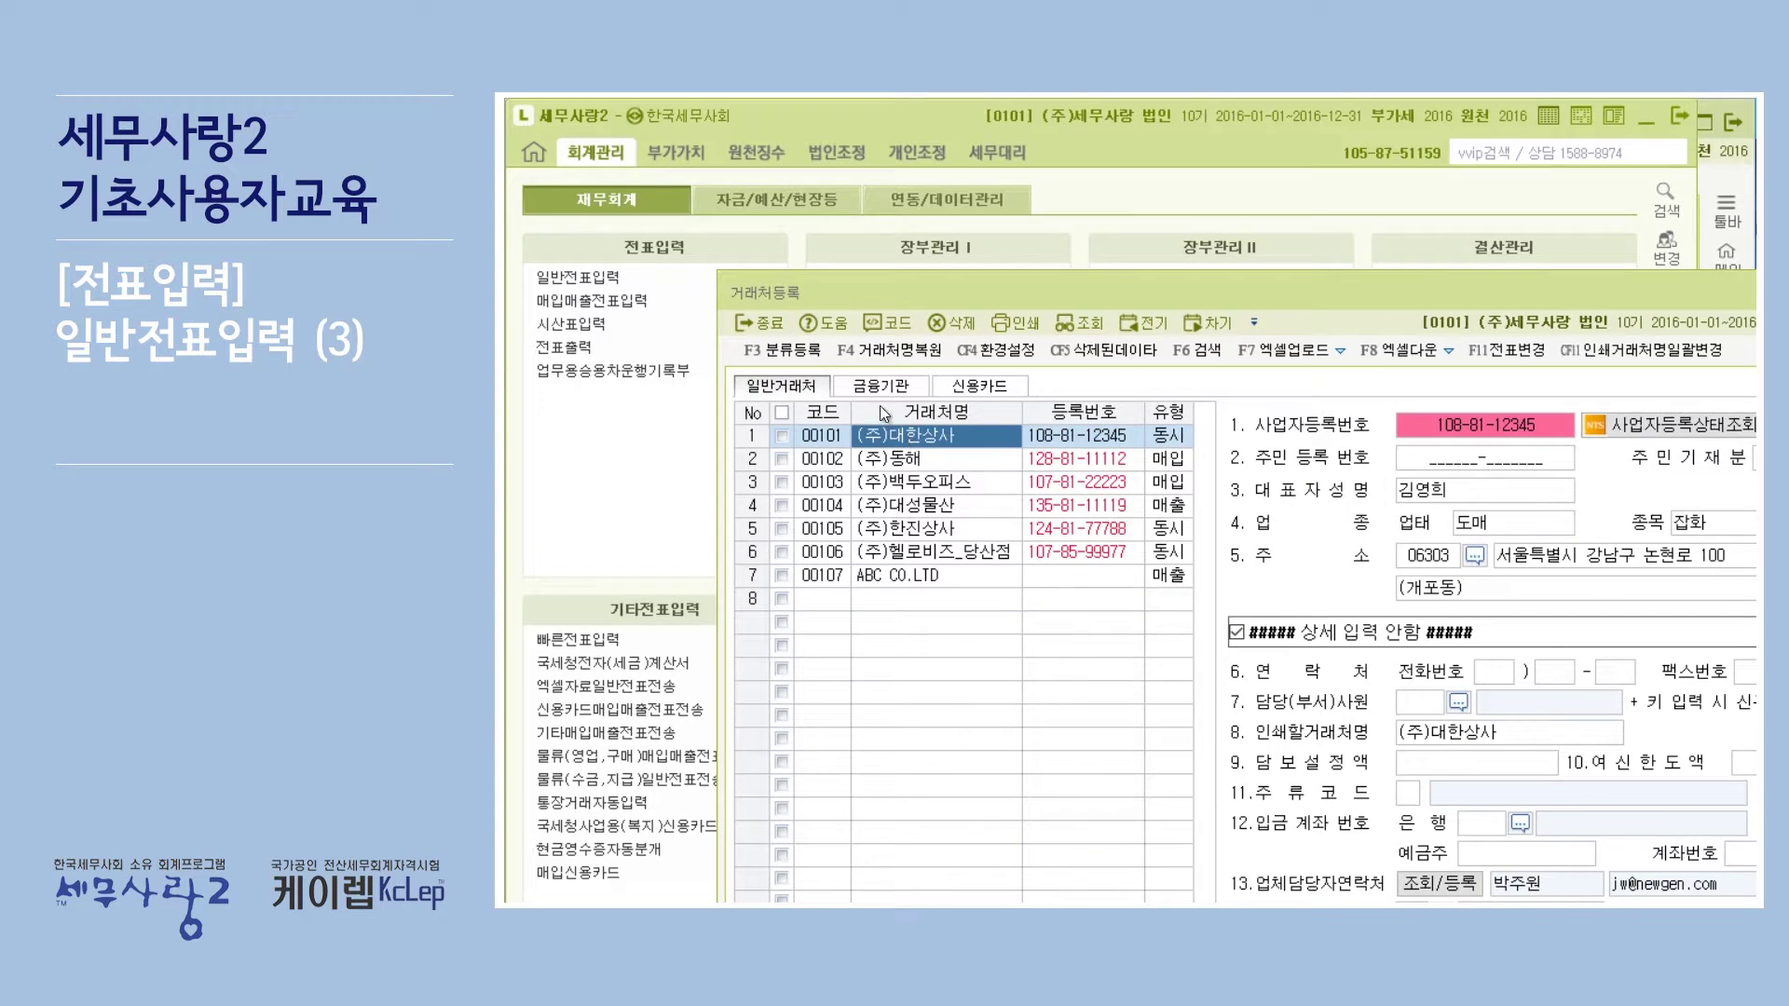
{"action": "left_click", "coordinate": [881, 385]}
{"action": "left_click", "coordinate": [918, 435]}
{"action": "left_click", "coordinate": [969, 386]}
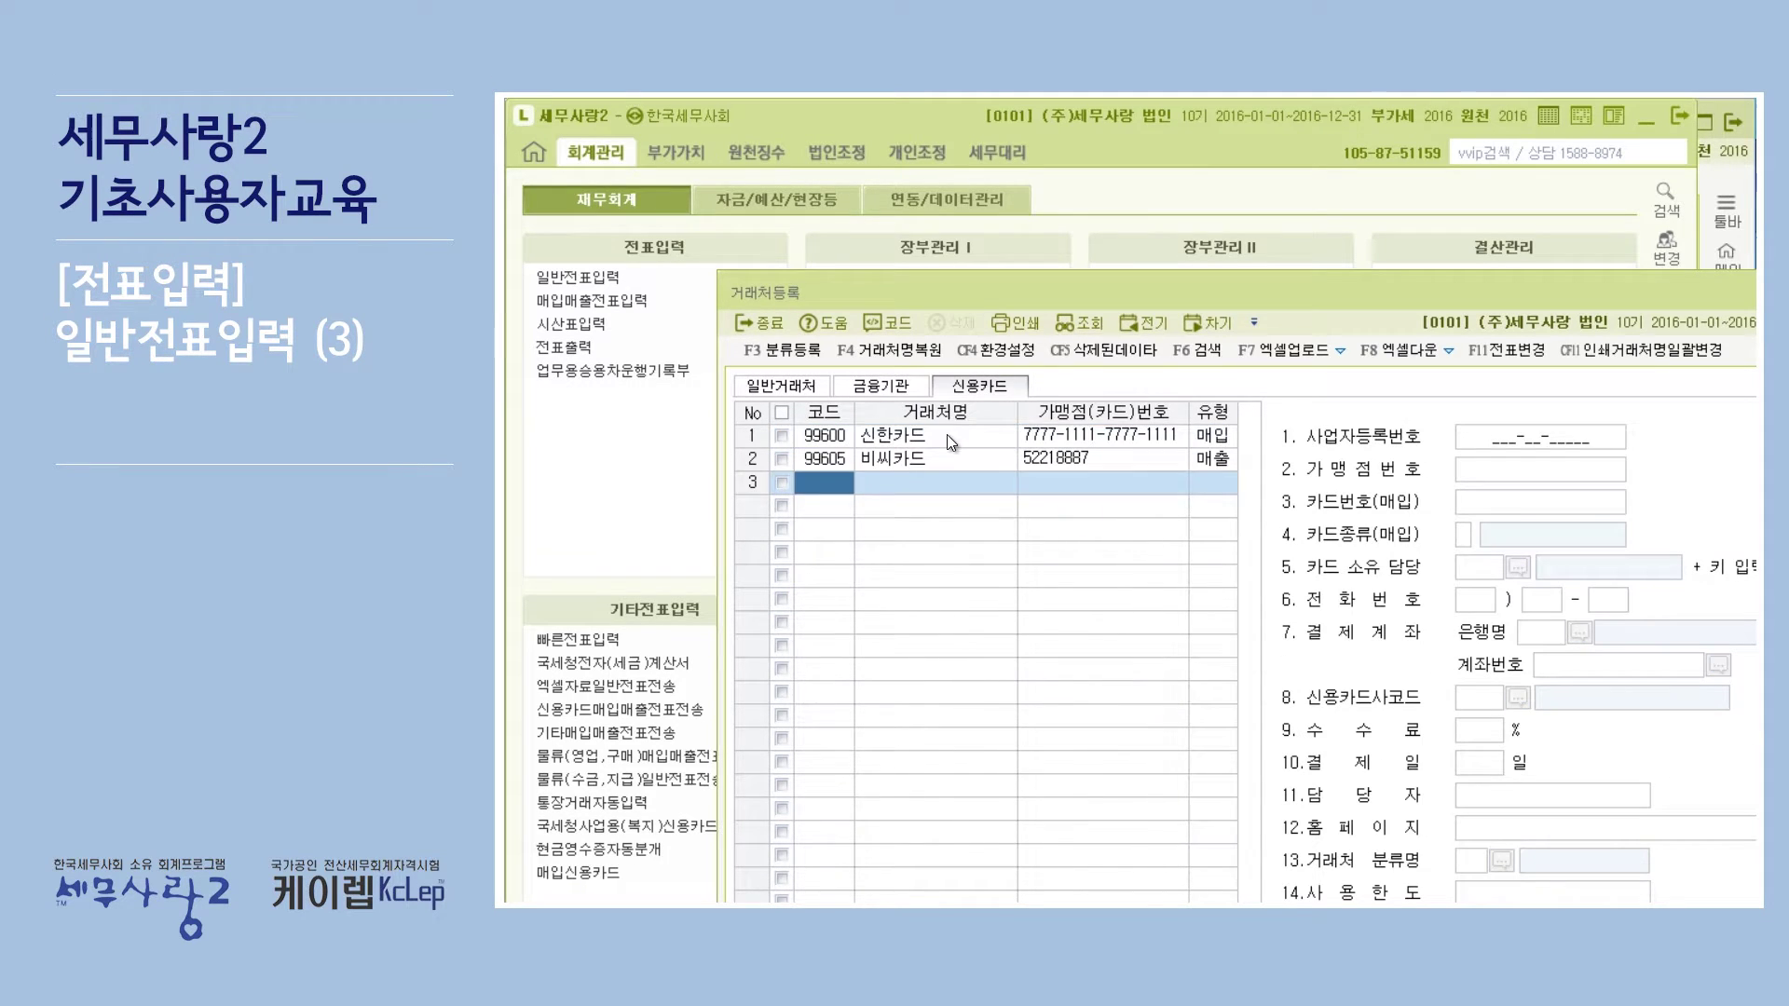
{"action": "left_click", "coordinate": [802, 391]}
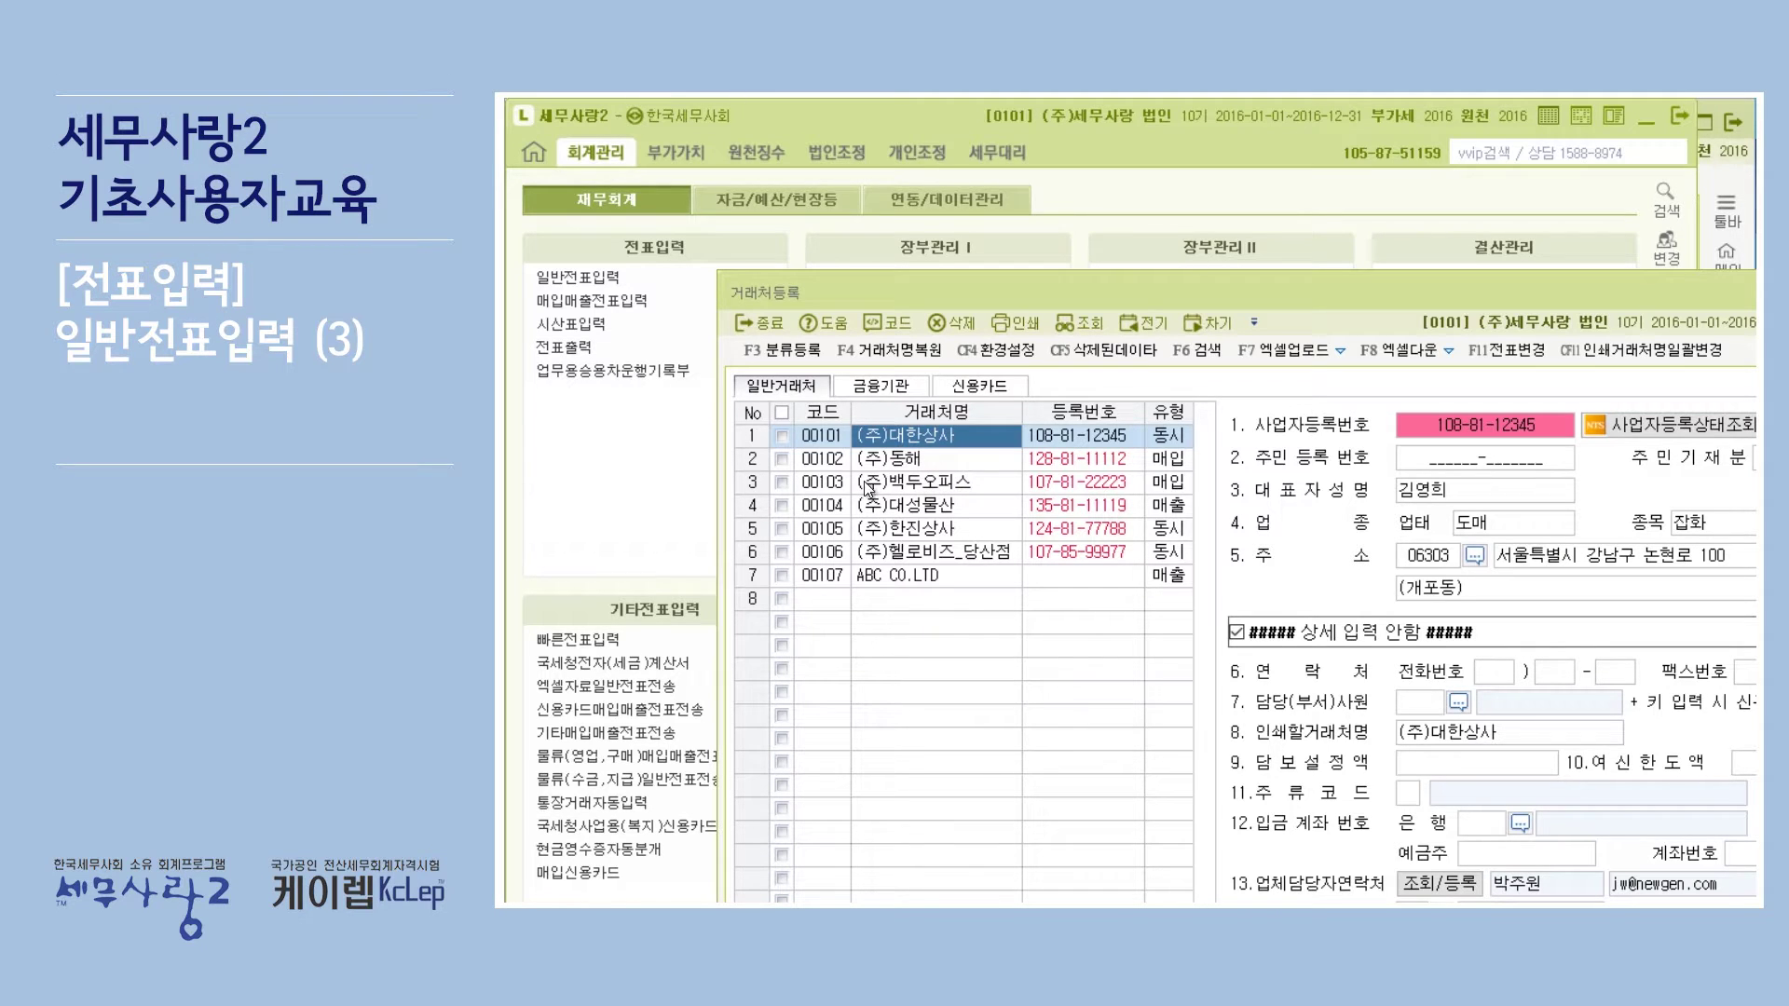
{"action": "left_click", "coordinate": [883, 387]}
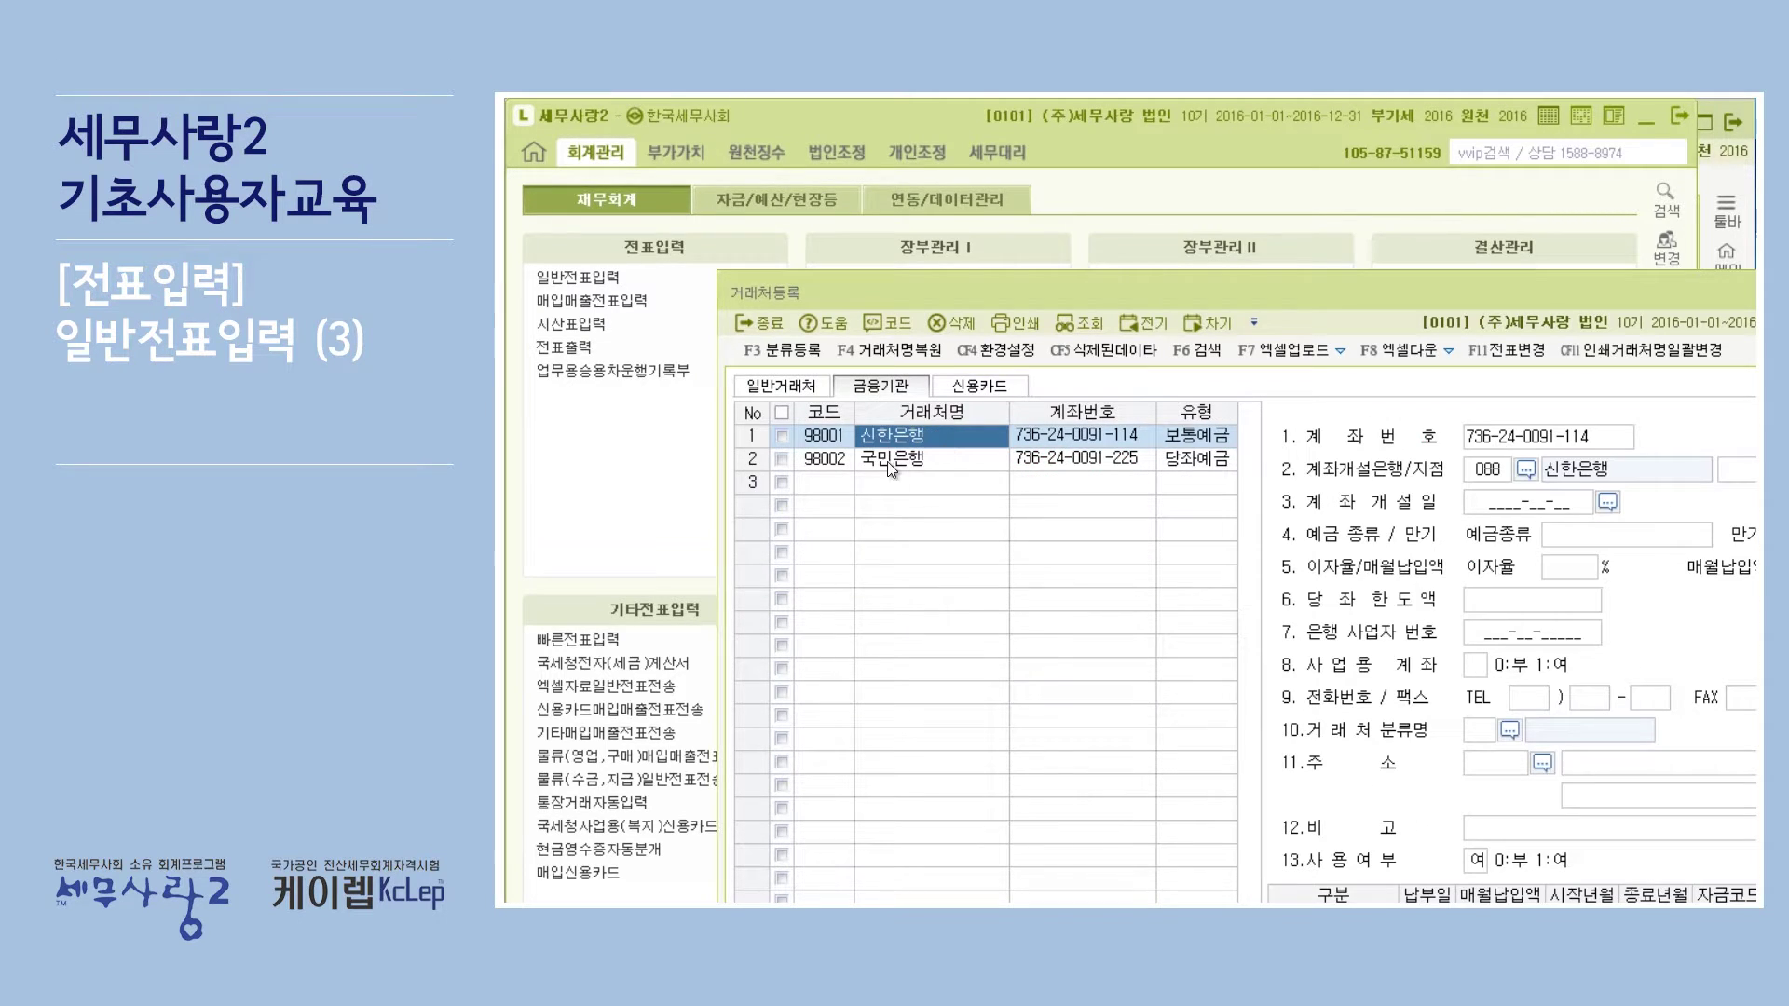
{"action": "left_click", "coordinate": [999, 392]}
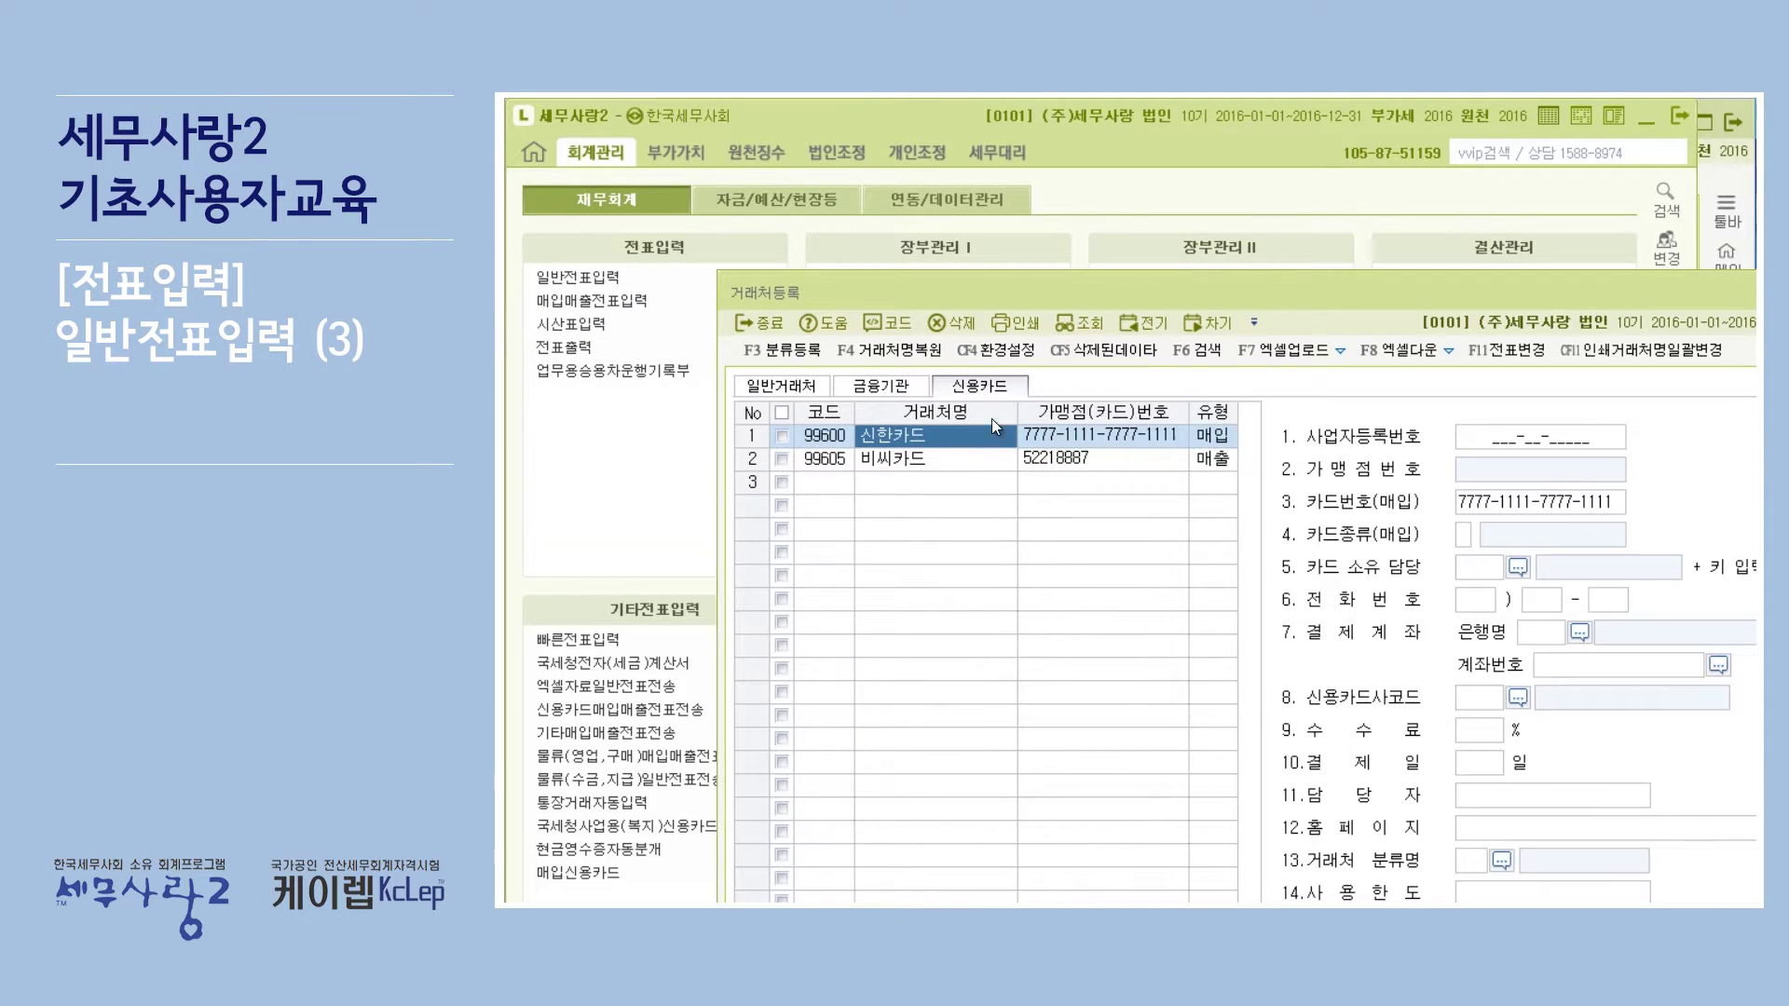
{"action": "left_click", "coordinate": [803, 388]}
{"action": "left_click_drag", "start_coordinate": [946, 291], "coordinate": [807, 172]}
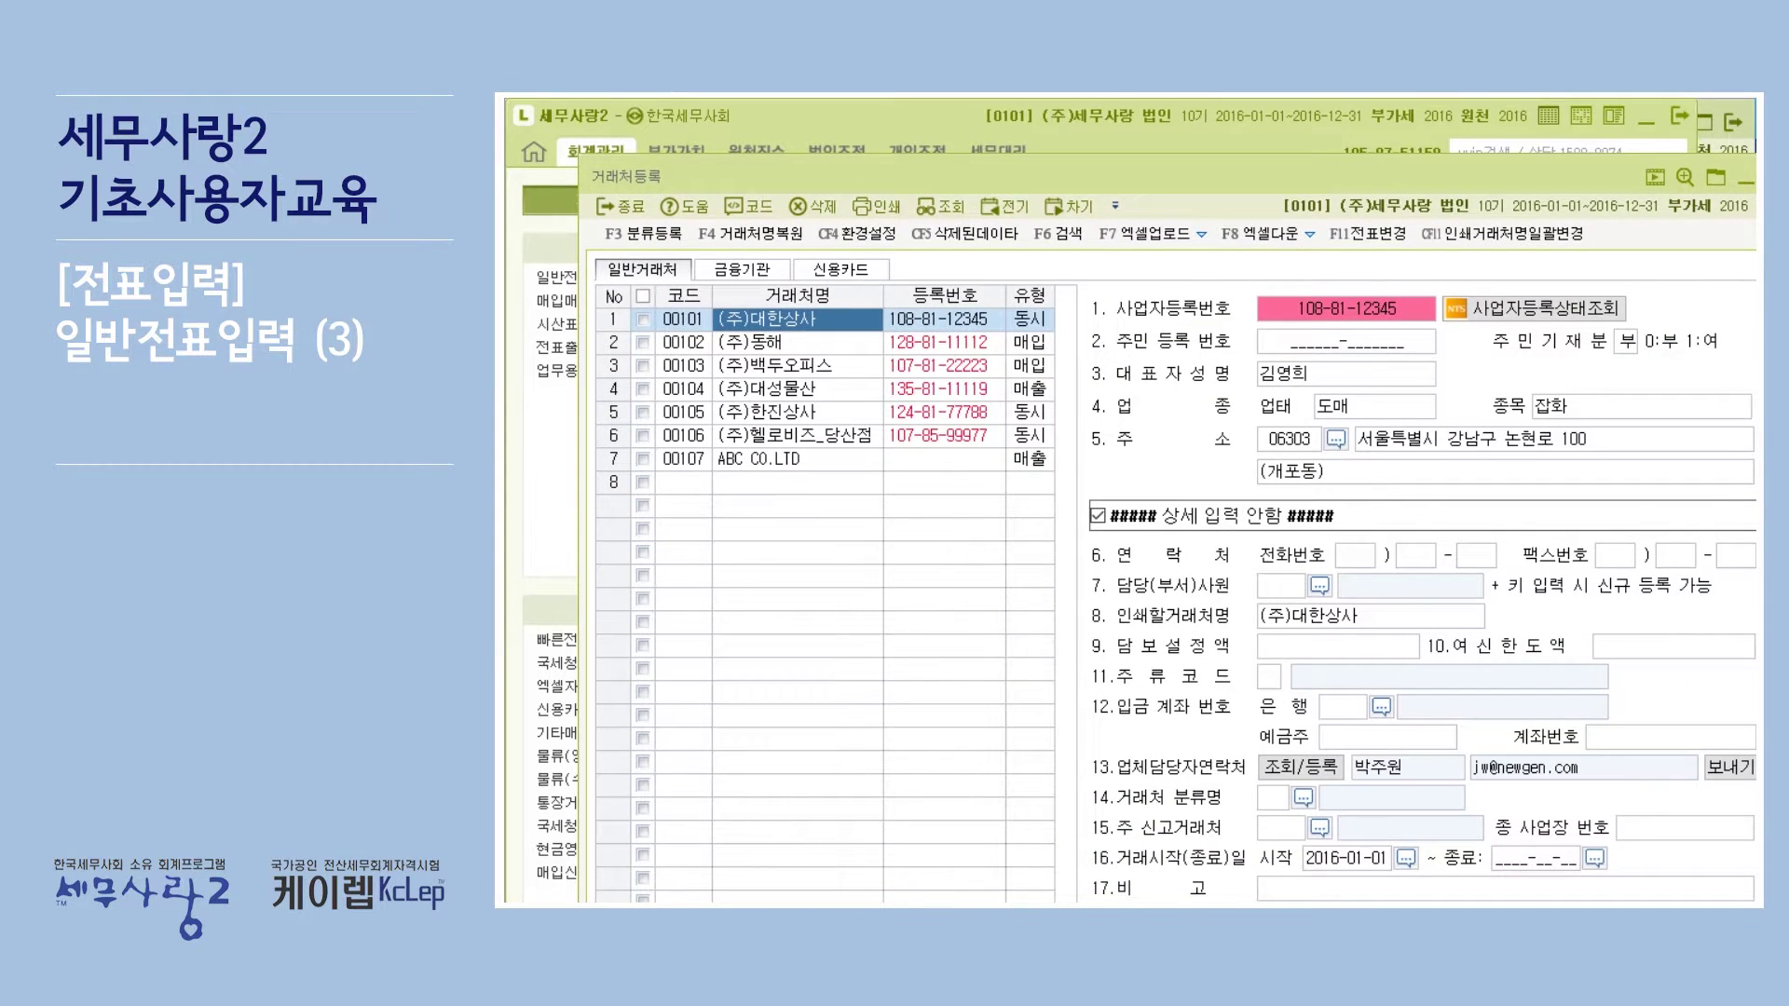
{"action": "key", "text": "Escape"}
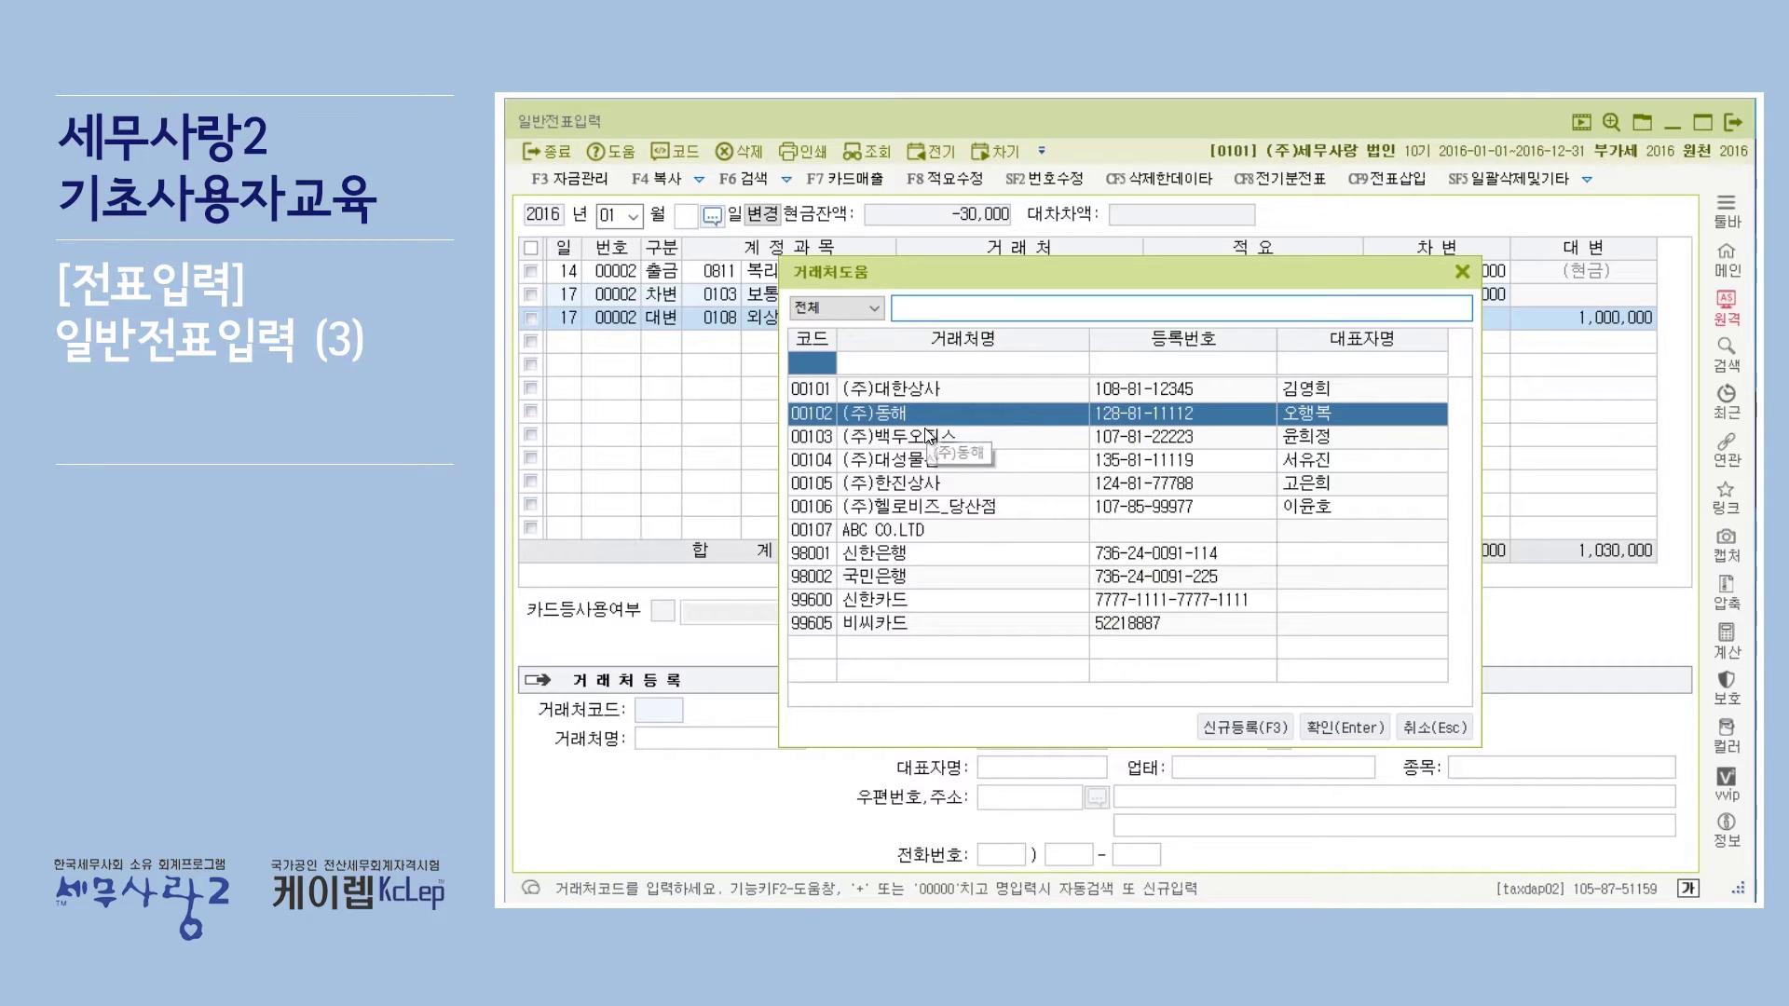
Assign 00102 (주)동해 to the 외상매출금 credit line and complete the line with a blank description.
{"action": "left_click", "coordinate": [1328, 725]}
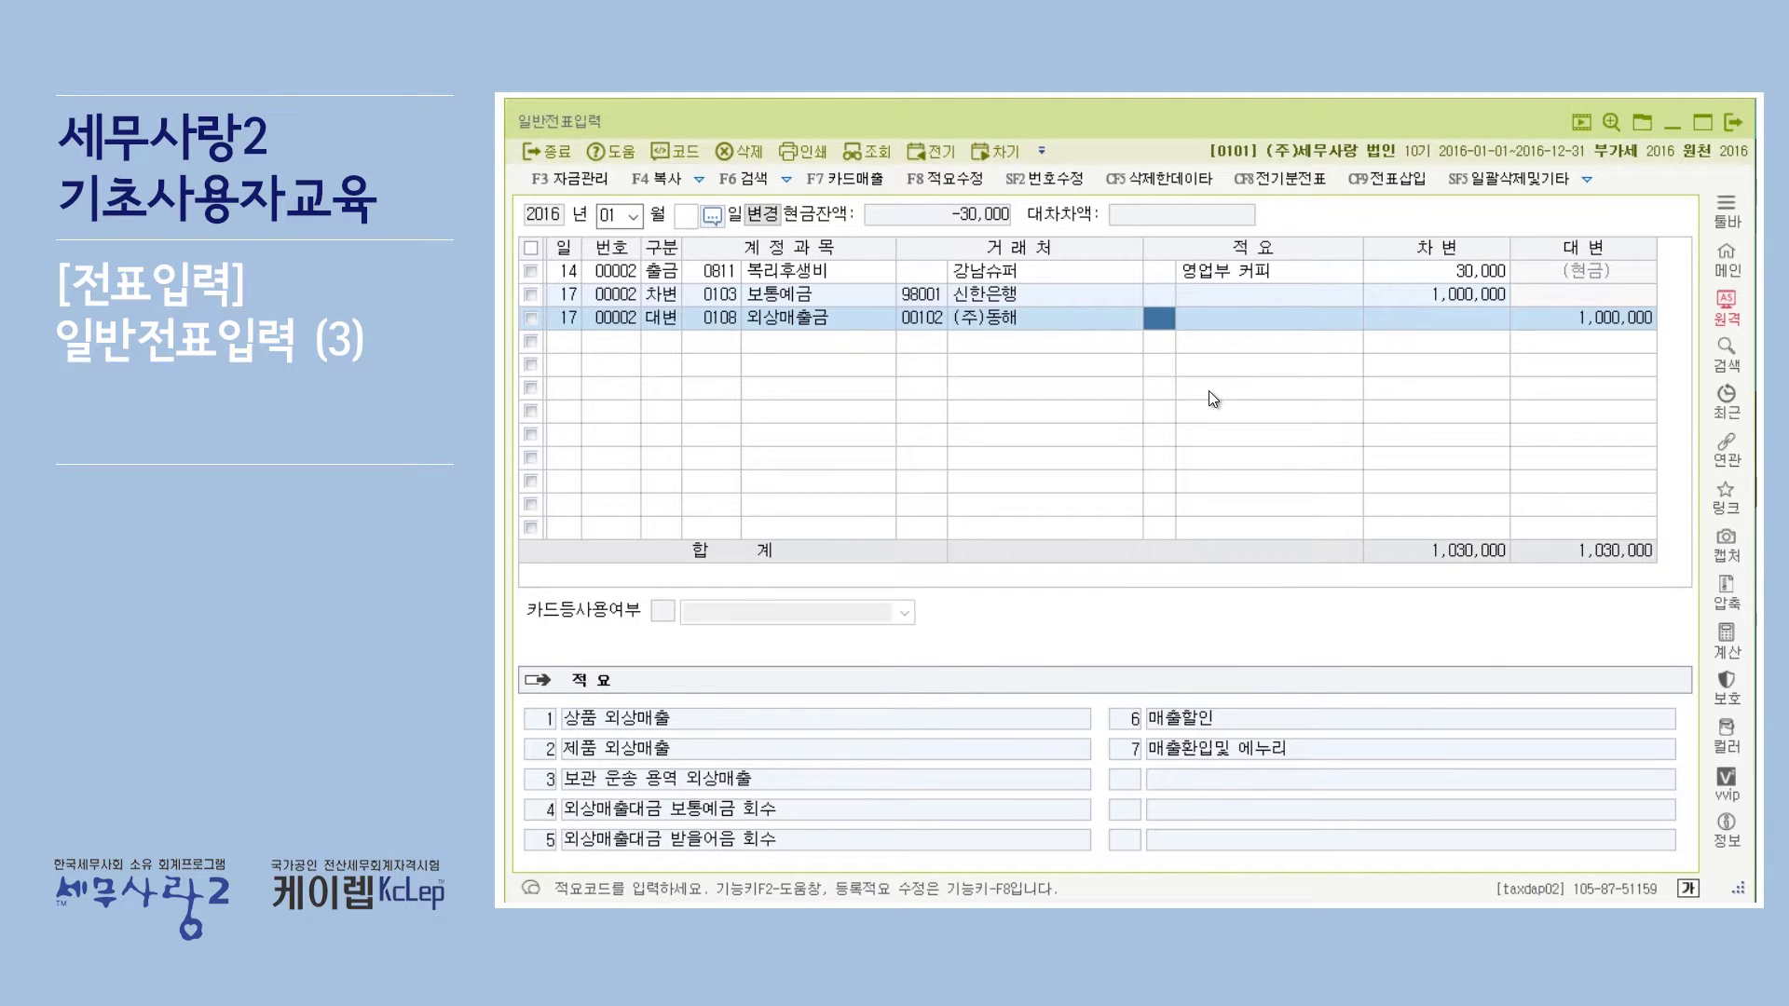
{"action": "key", "text": "Return"}
{"action": "key", "text": "Return"}
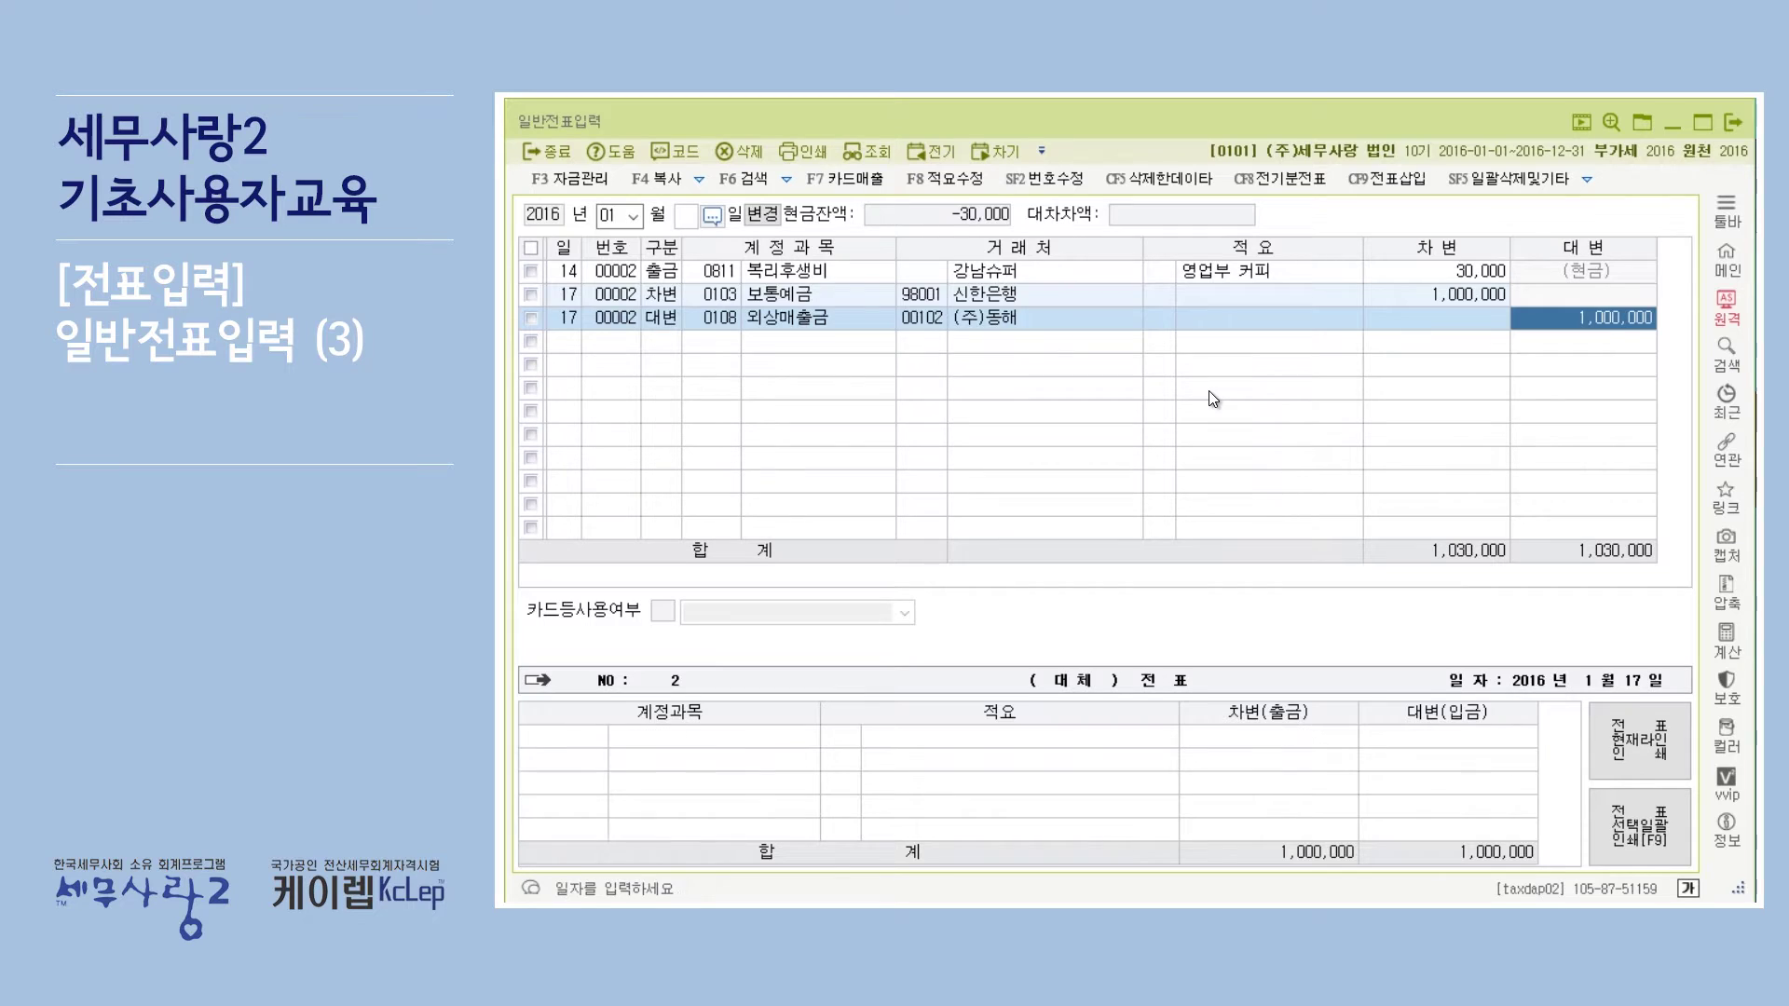
{"action": "key", "text": "Return"}
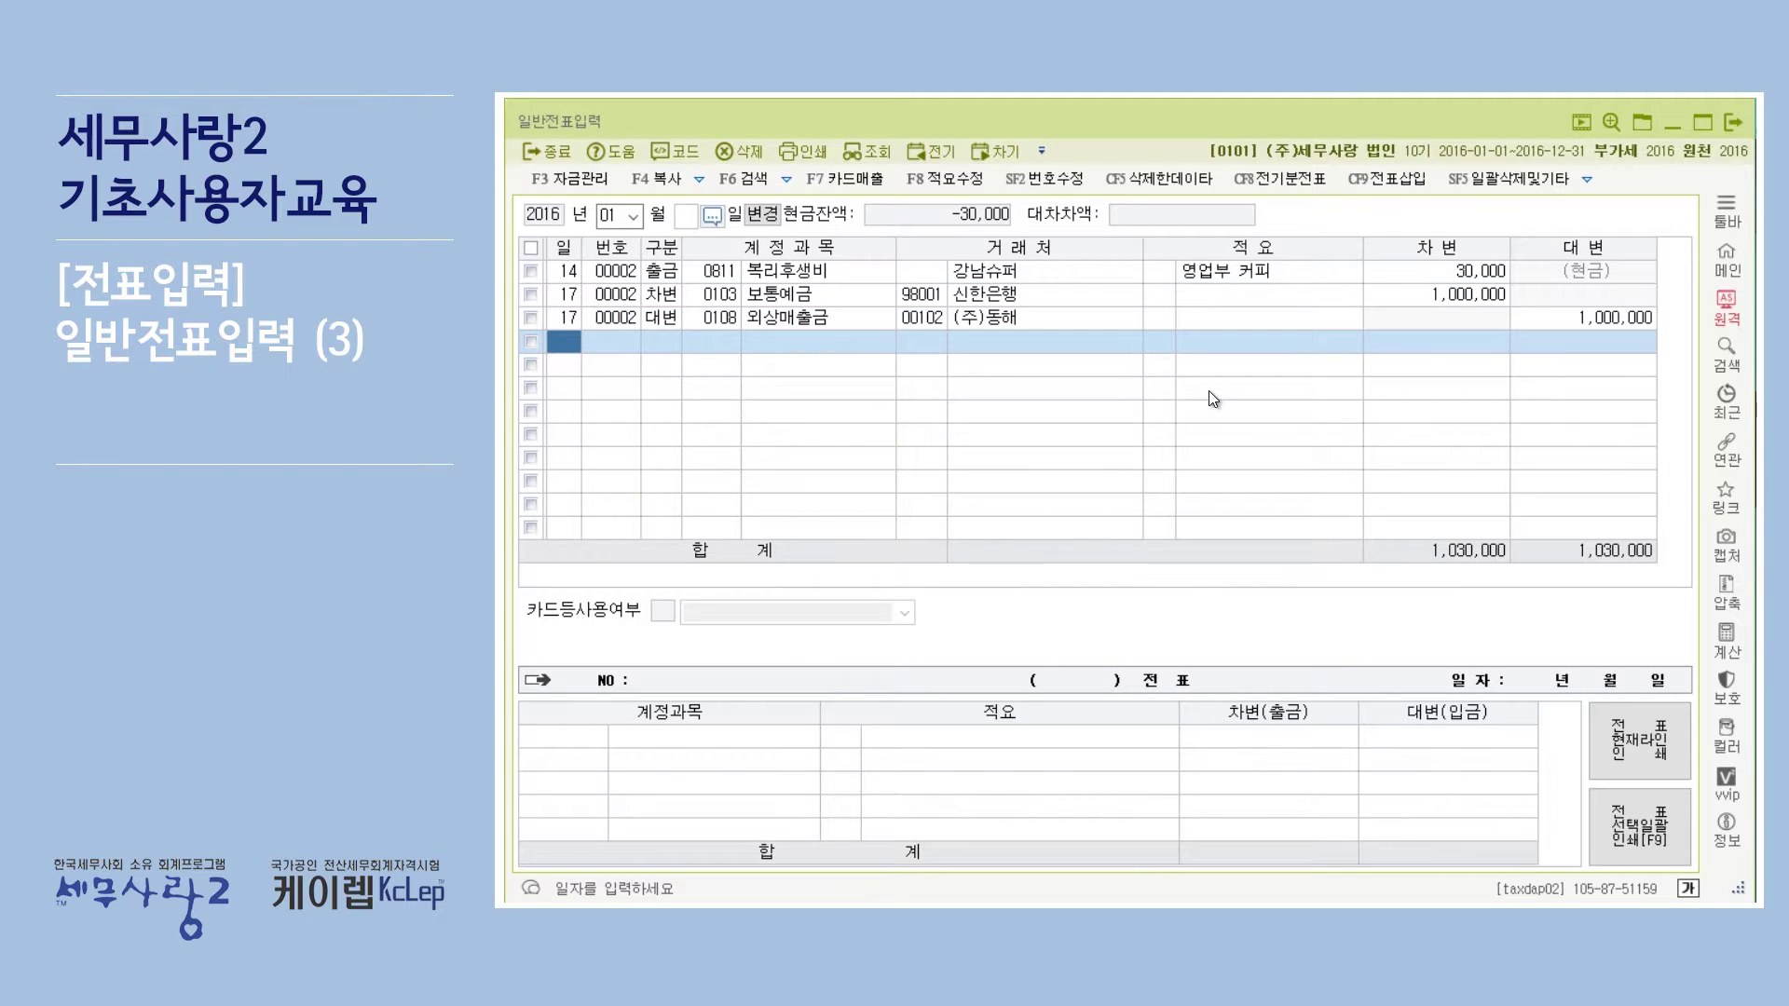
Start a debit (차변) line dated the 18th with the account 0251 외상매입금.
{"action": "type", "text": "18"}
{"action": "key", "text": "Return"}
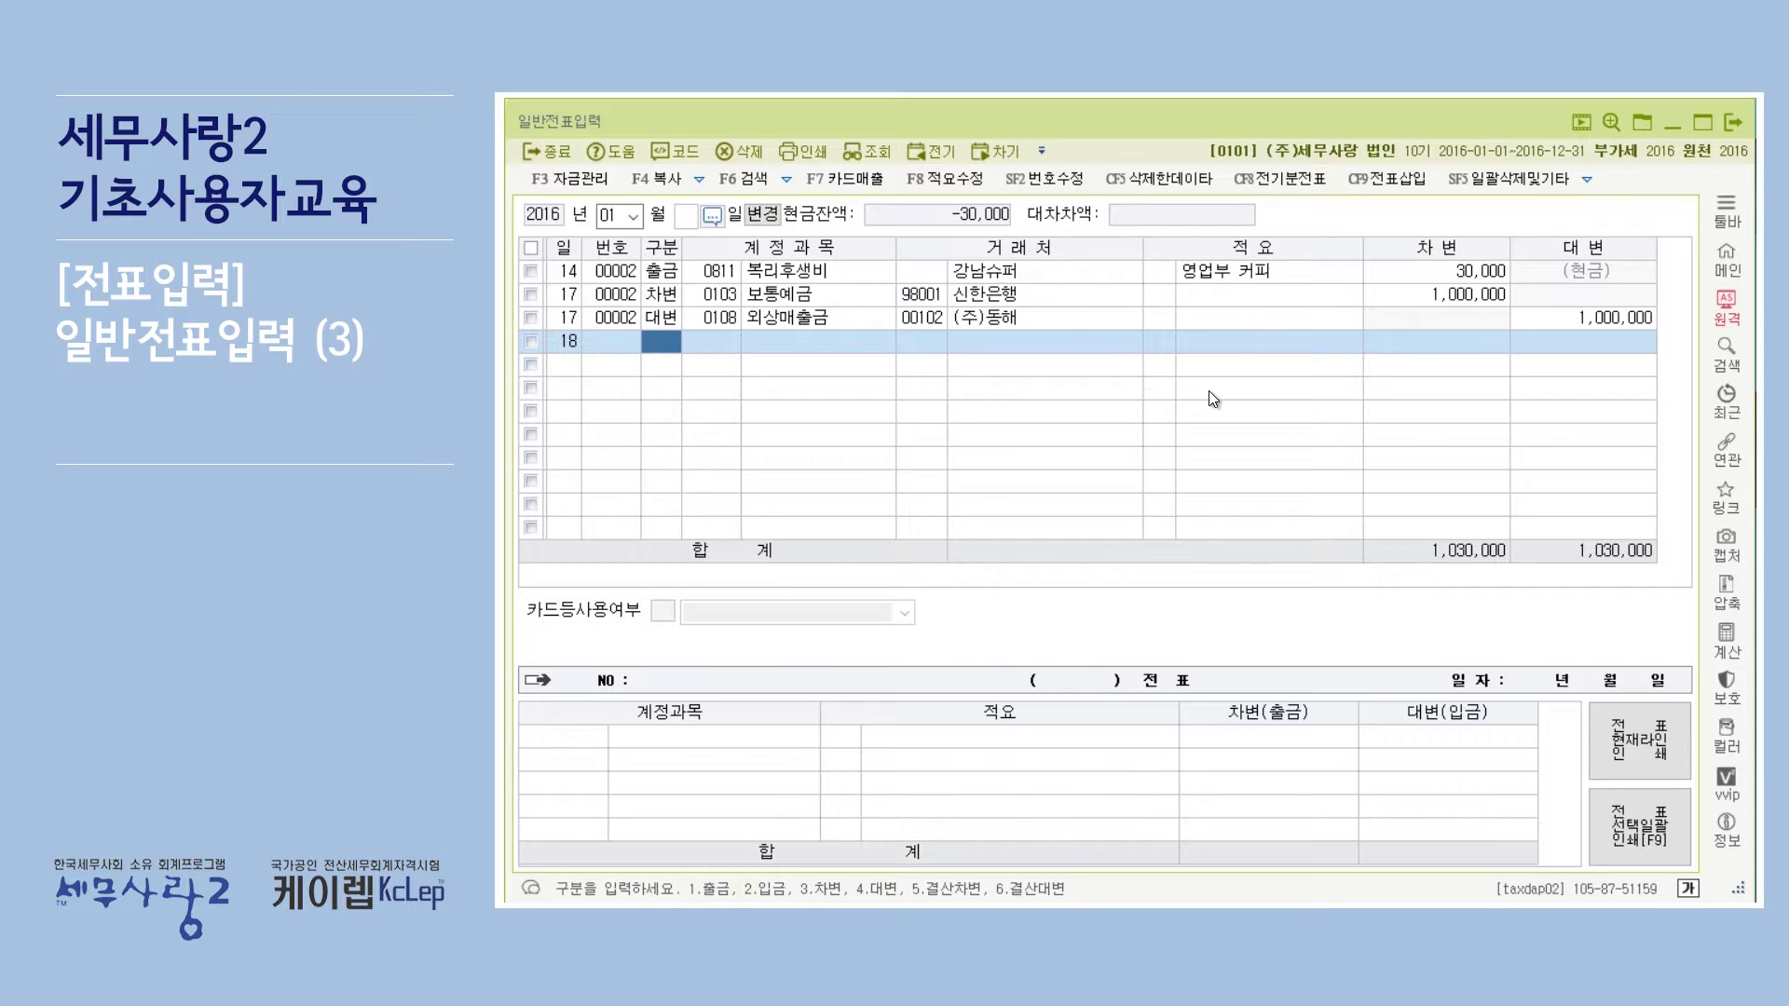
{"action": "type", "text": "3"}
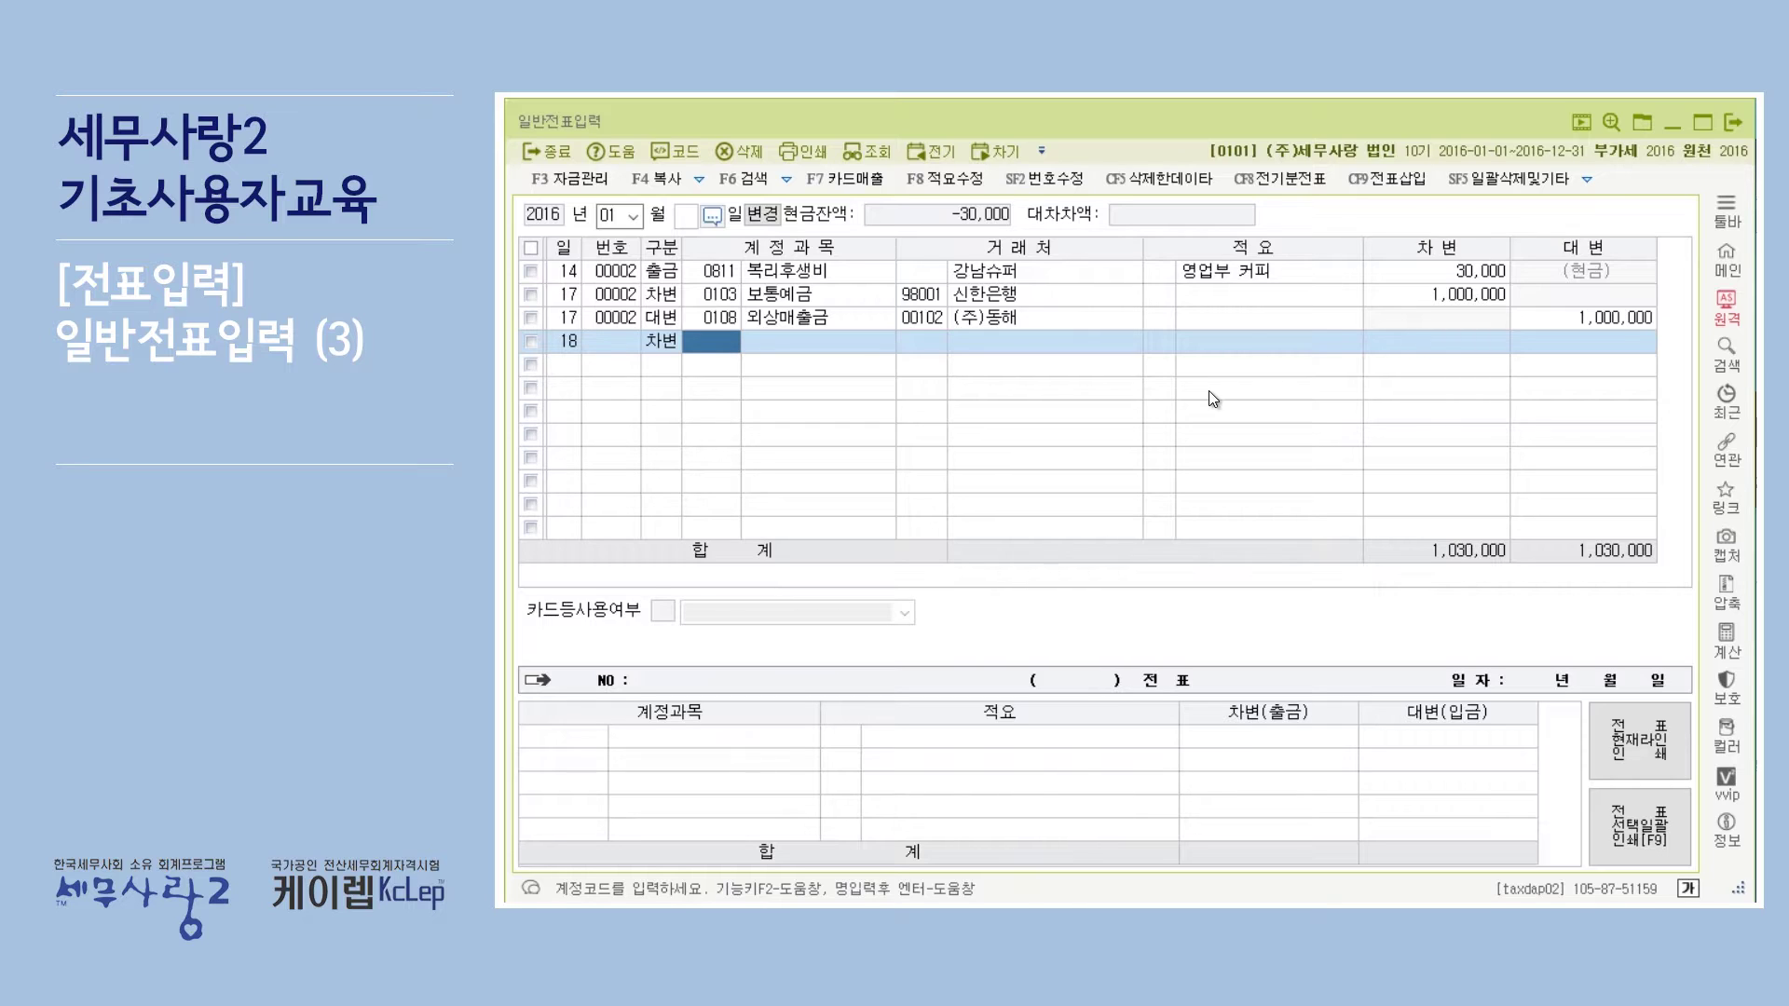
{"action": "type", "text": "외"}
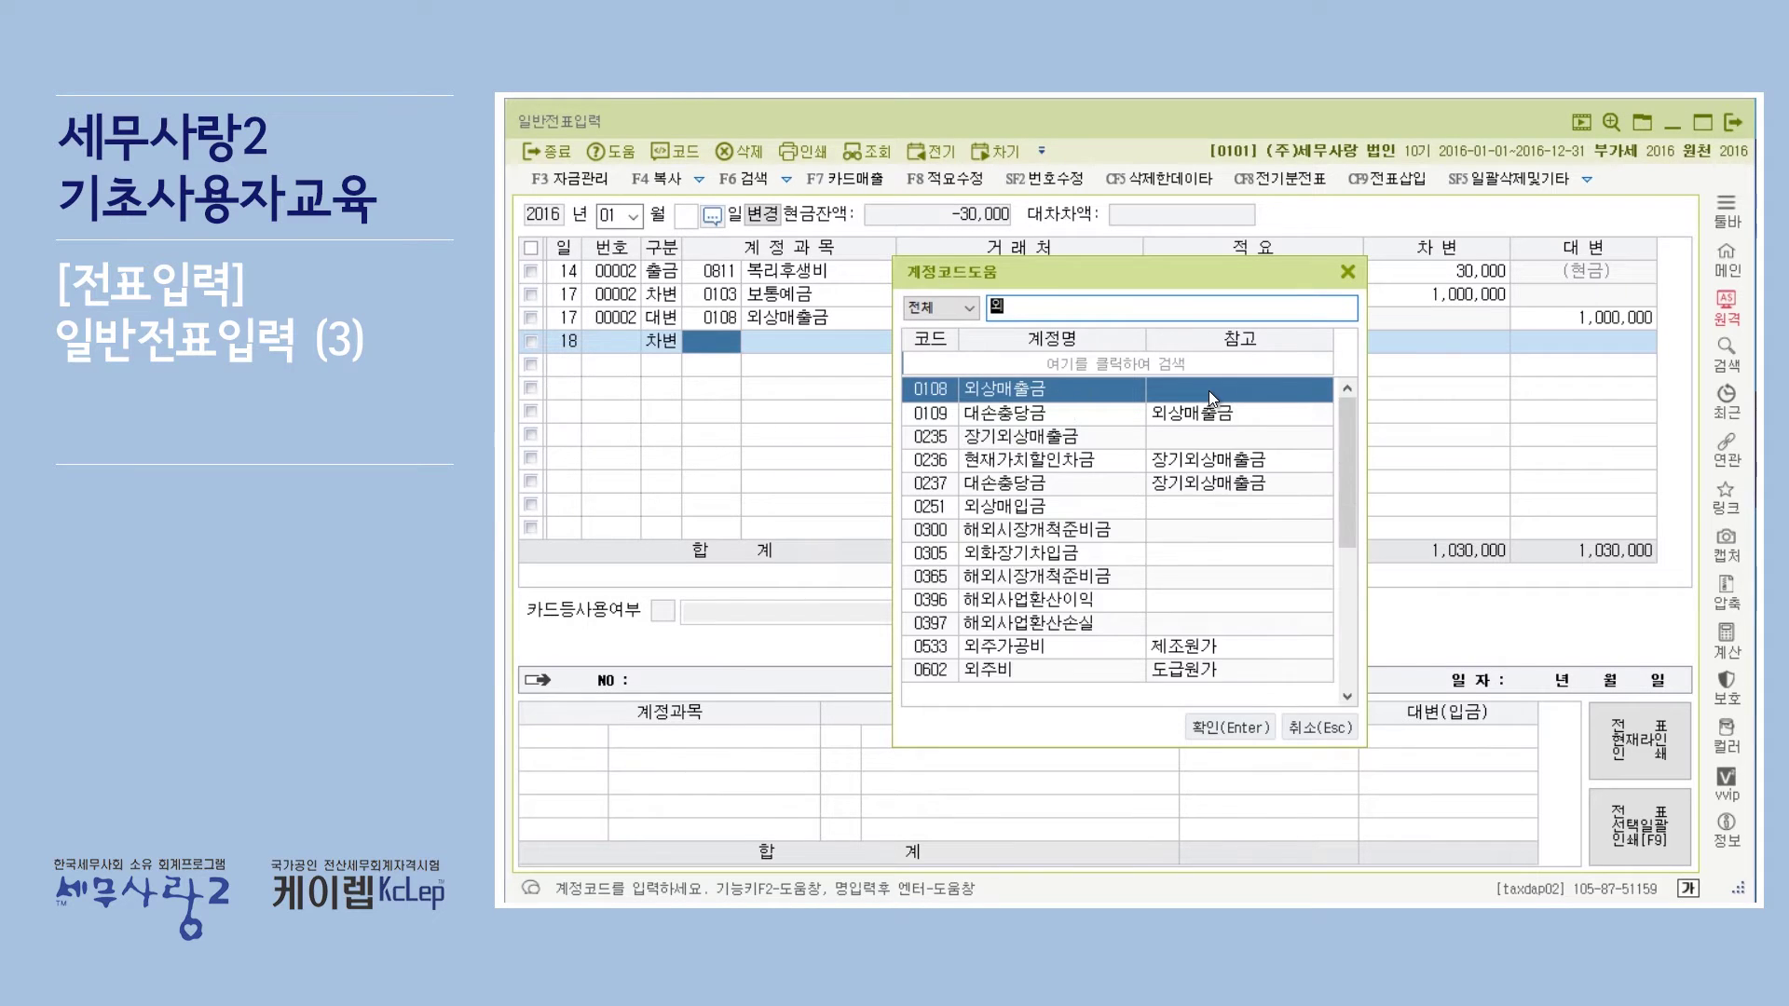
{"action": "type", "text": "상매입"}
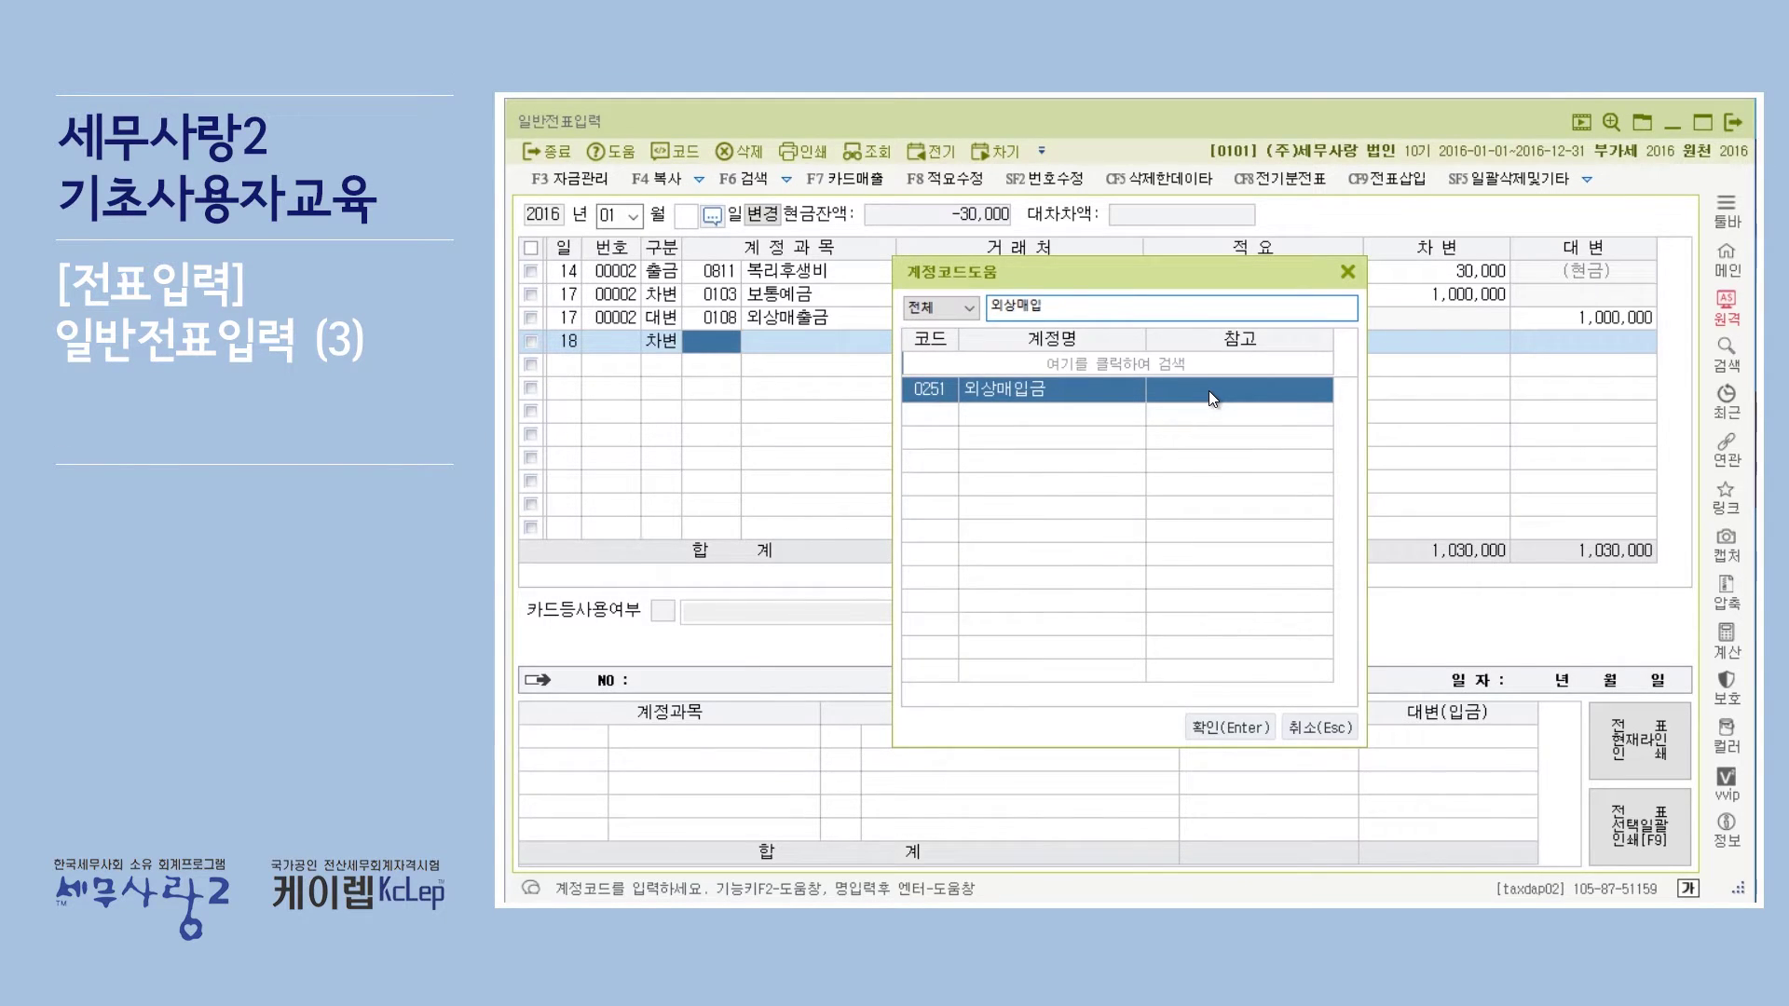
{"action": "key", "text": "Return"}
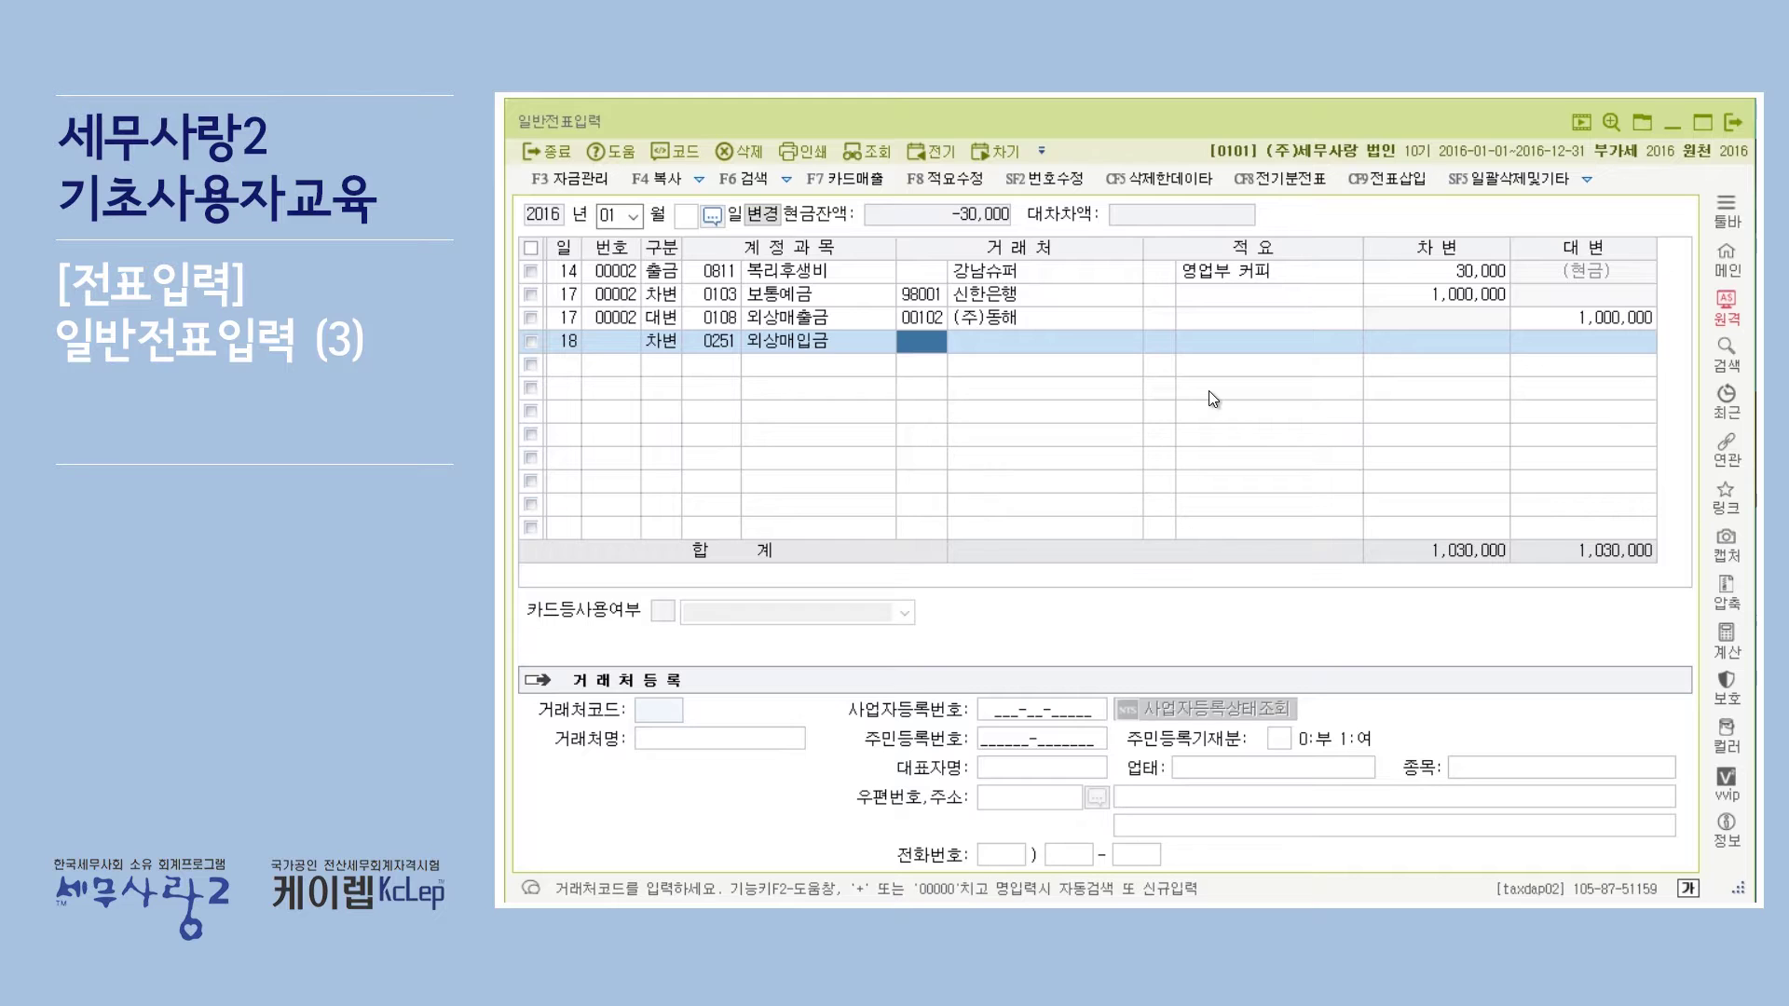
Assign 00101 (주)대한상사 to the 외상매입금 line, leave the description blank and enter a debit amount of 5,000,000.
{"action": "key", "text": "F2"}
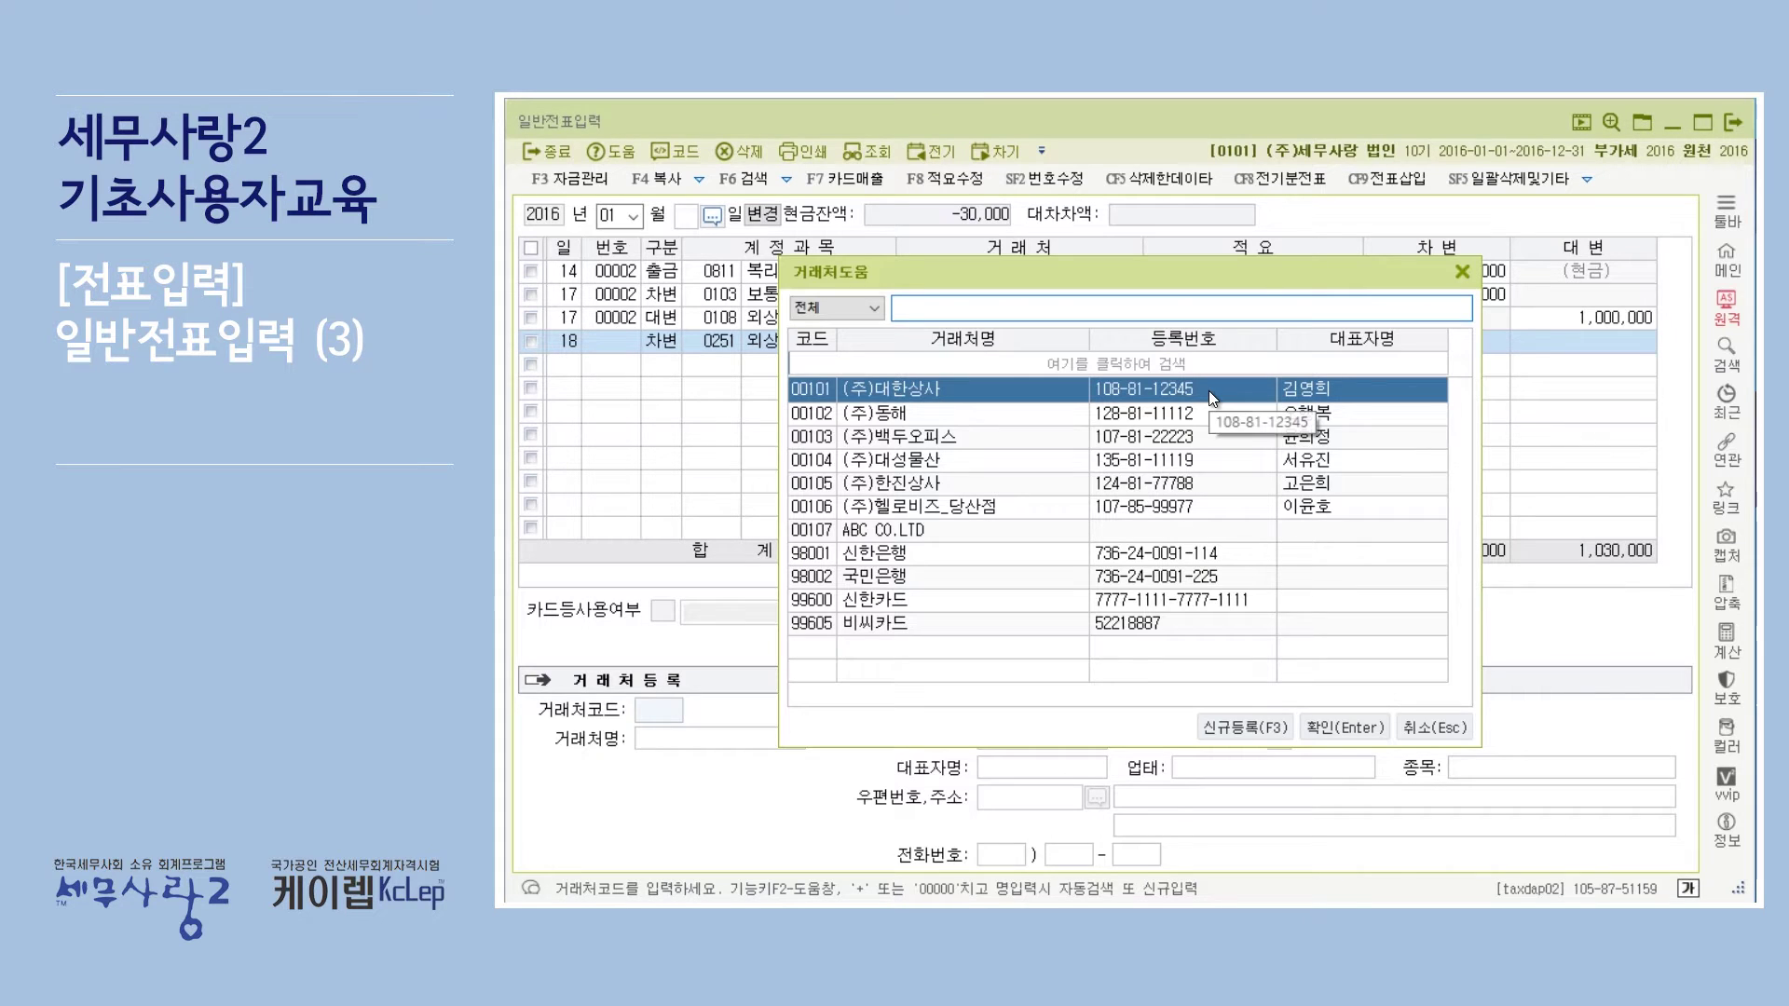
{"action": "key", "text": "Return"}
{"action": "key", "text": "Return"}
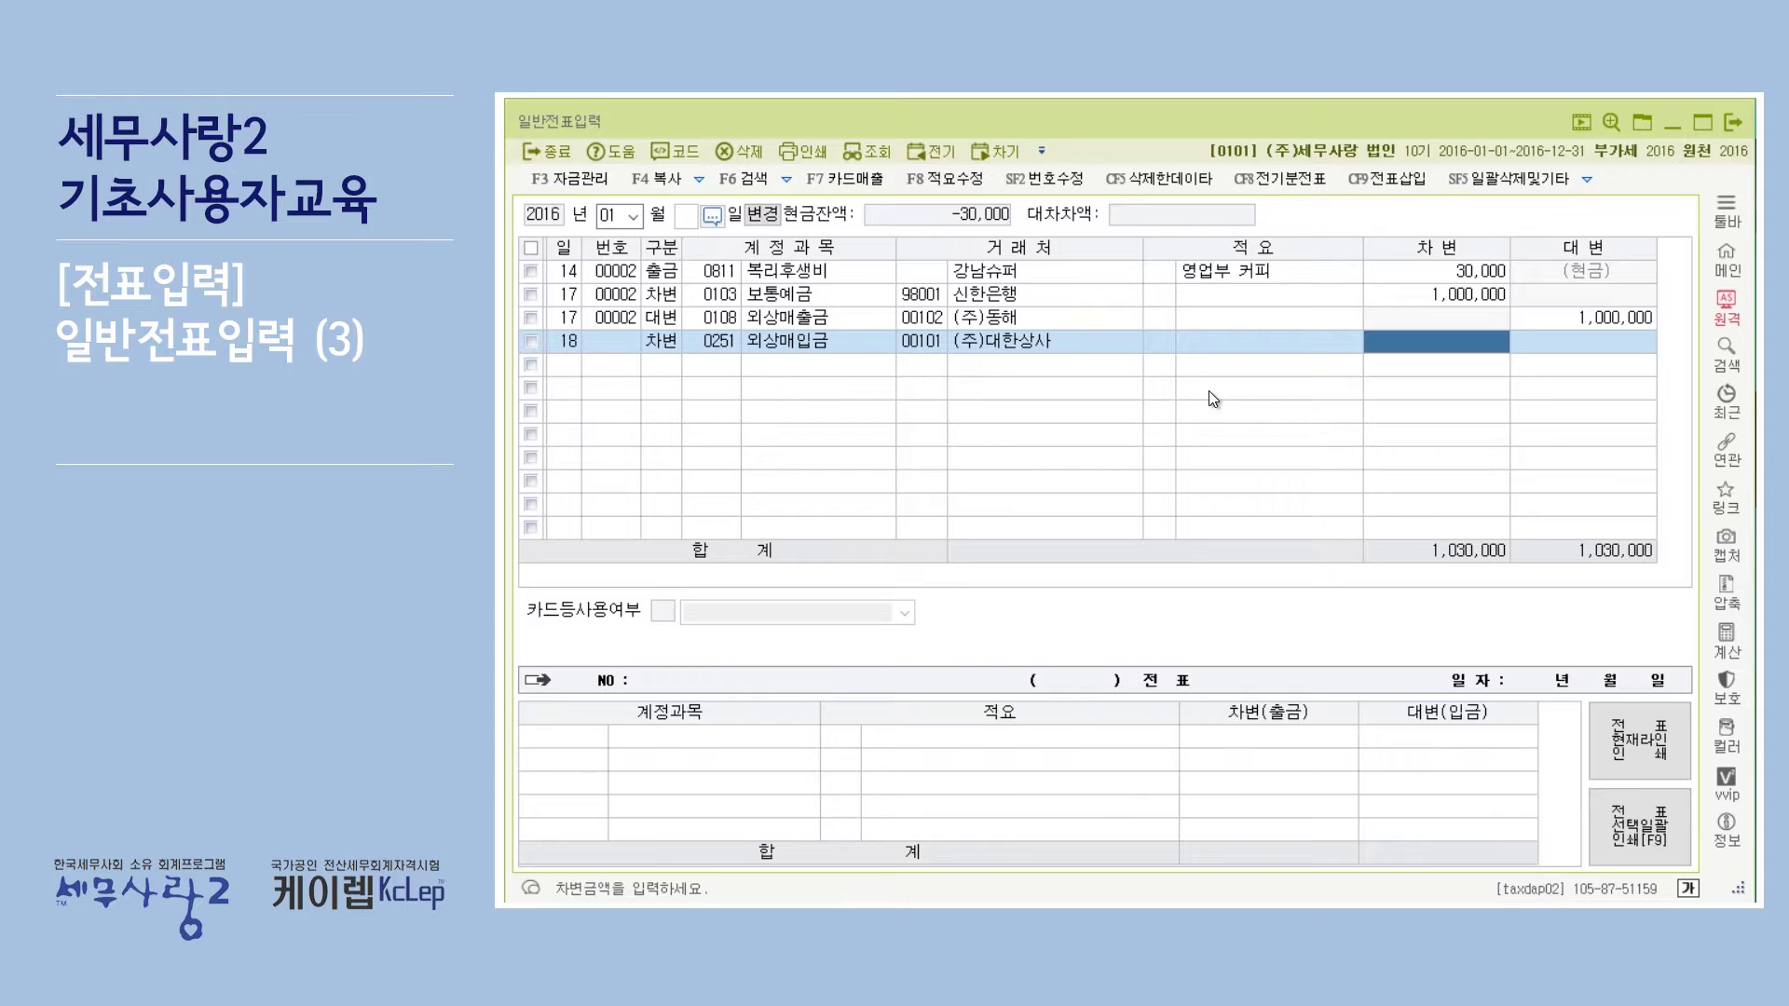
{"action": "type", "text": "5000000"}
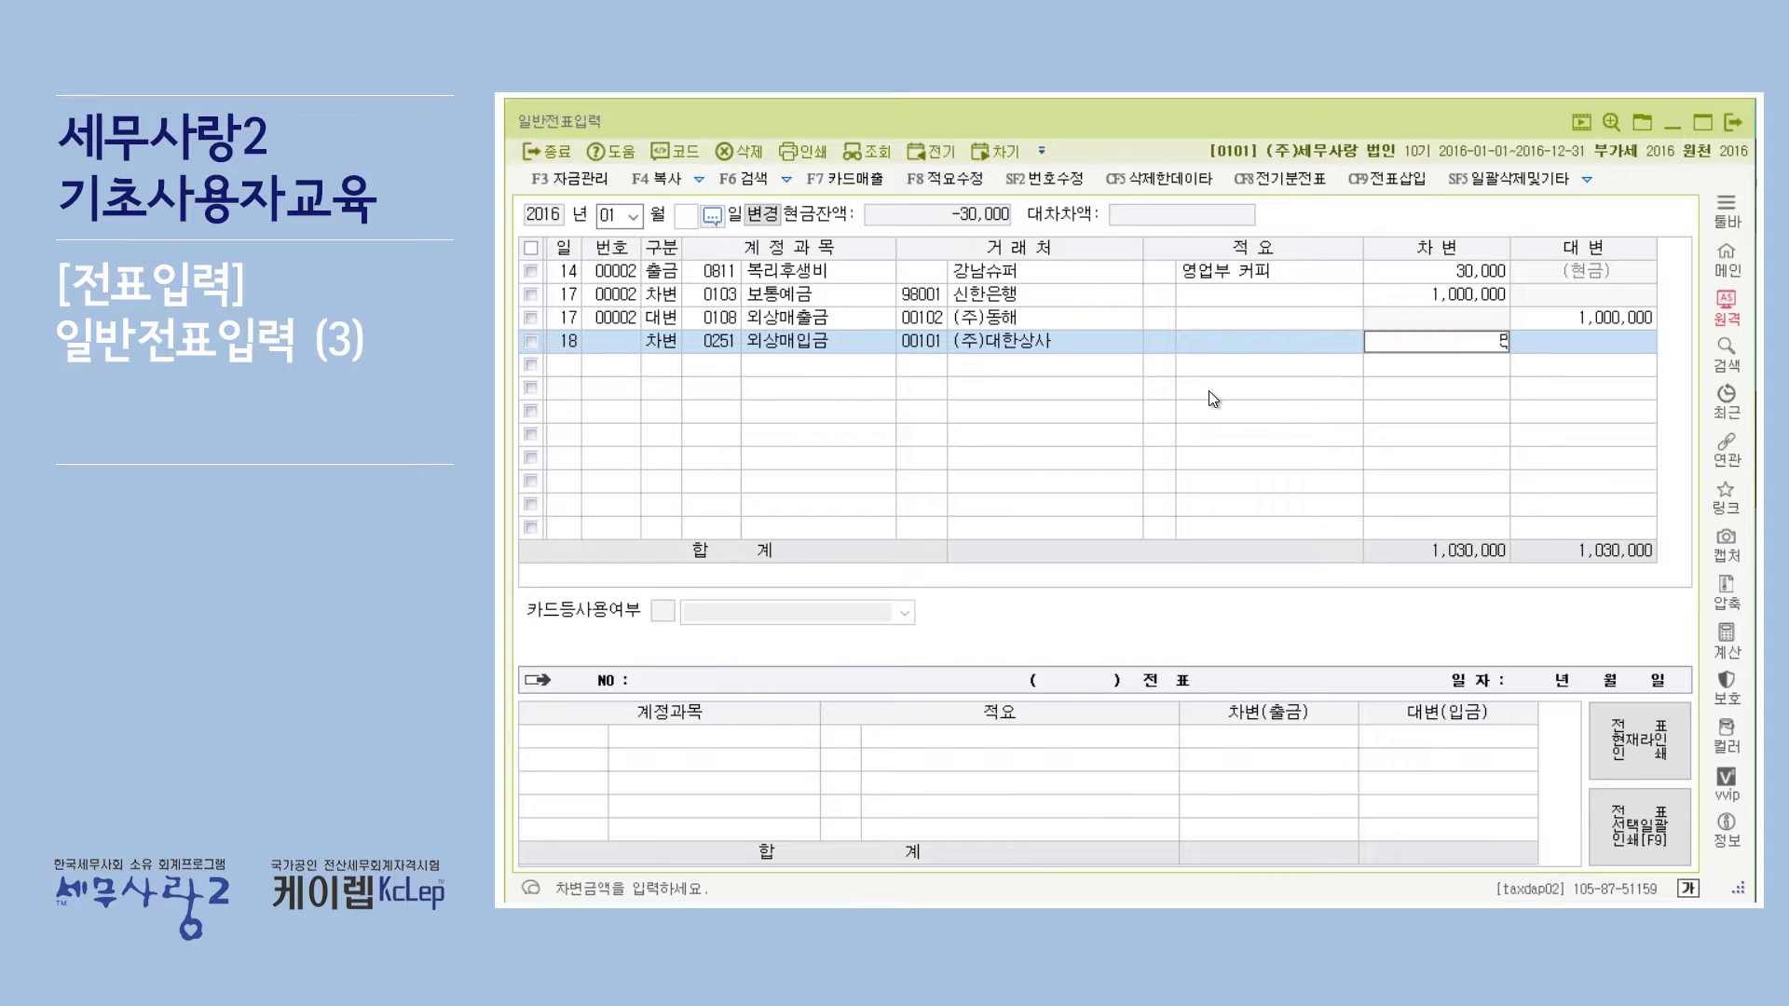
{"action": "key", "text": "Return"}
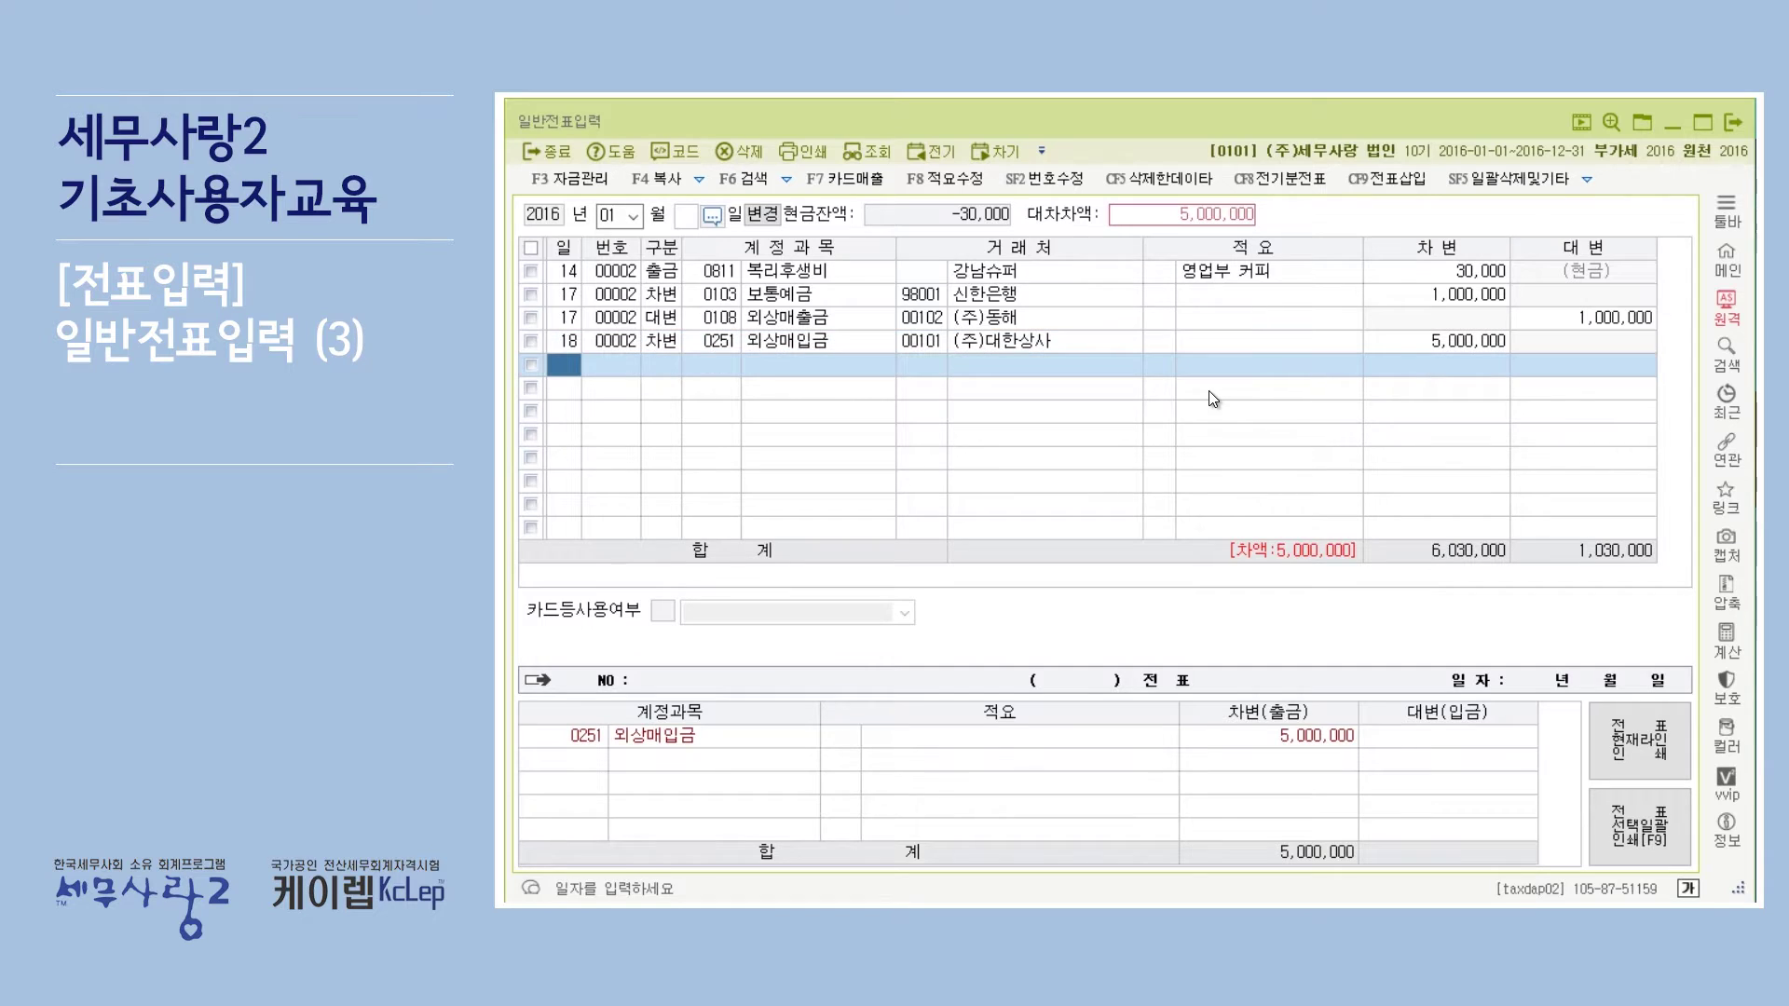
Add another debit (차변) line dated the 18th with the 판매관리비 account 0831 수수료비용.
{"action": "key", "text": "Return"}
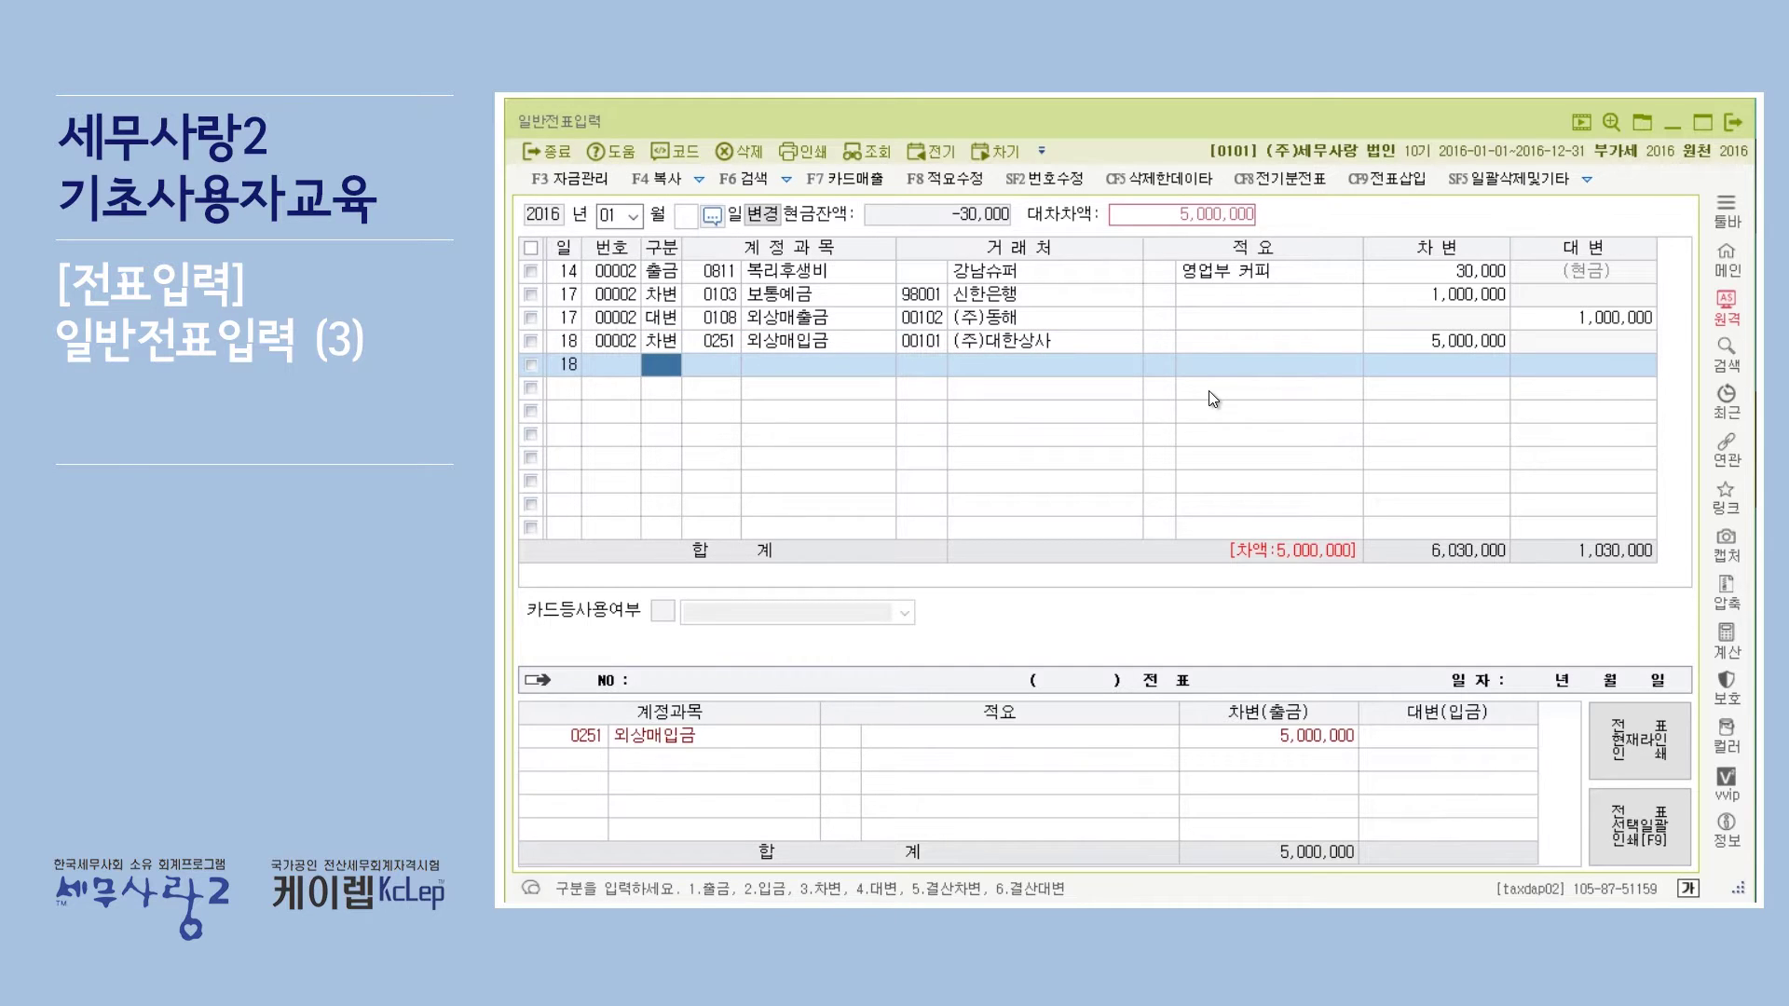
{"action": "type", "text": "3"}
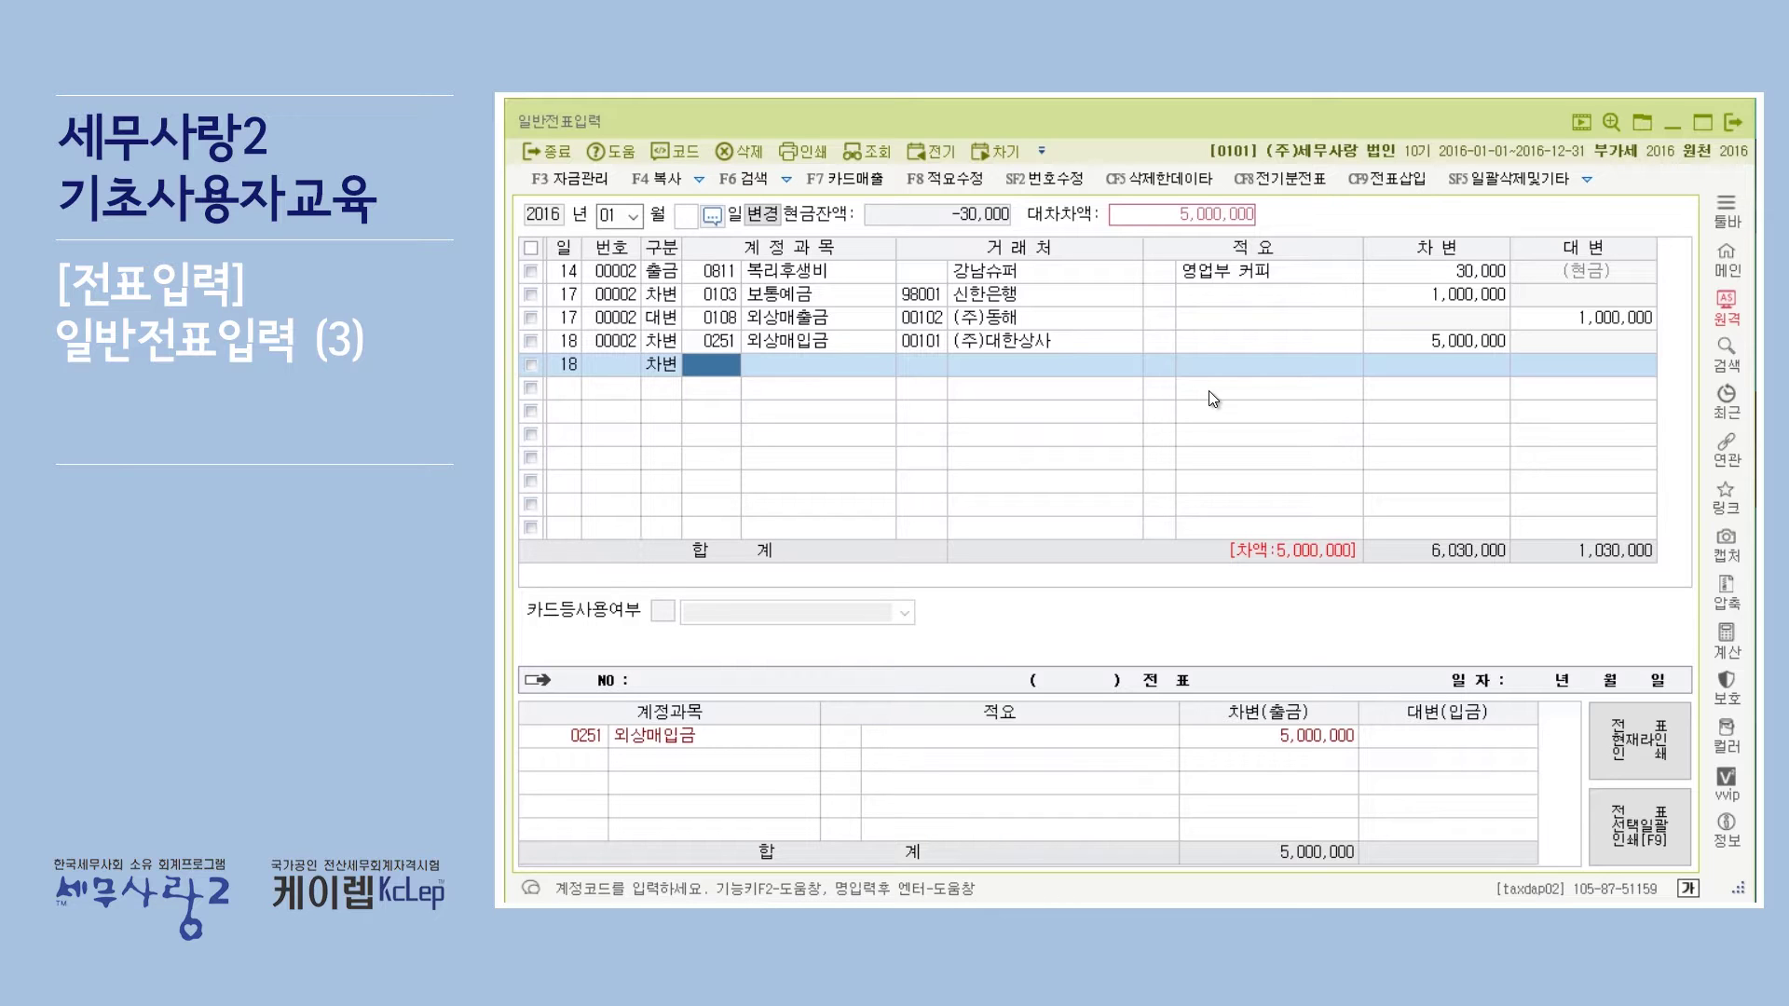
{"action": "key", "text": "F2"}
{"action": "type", "text": "수수료"}
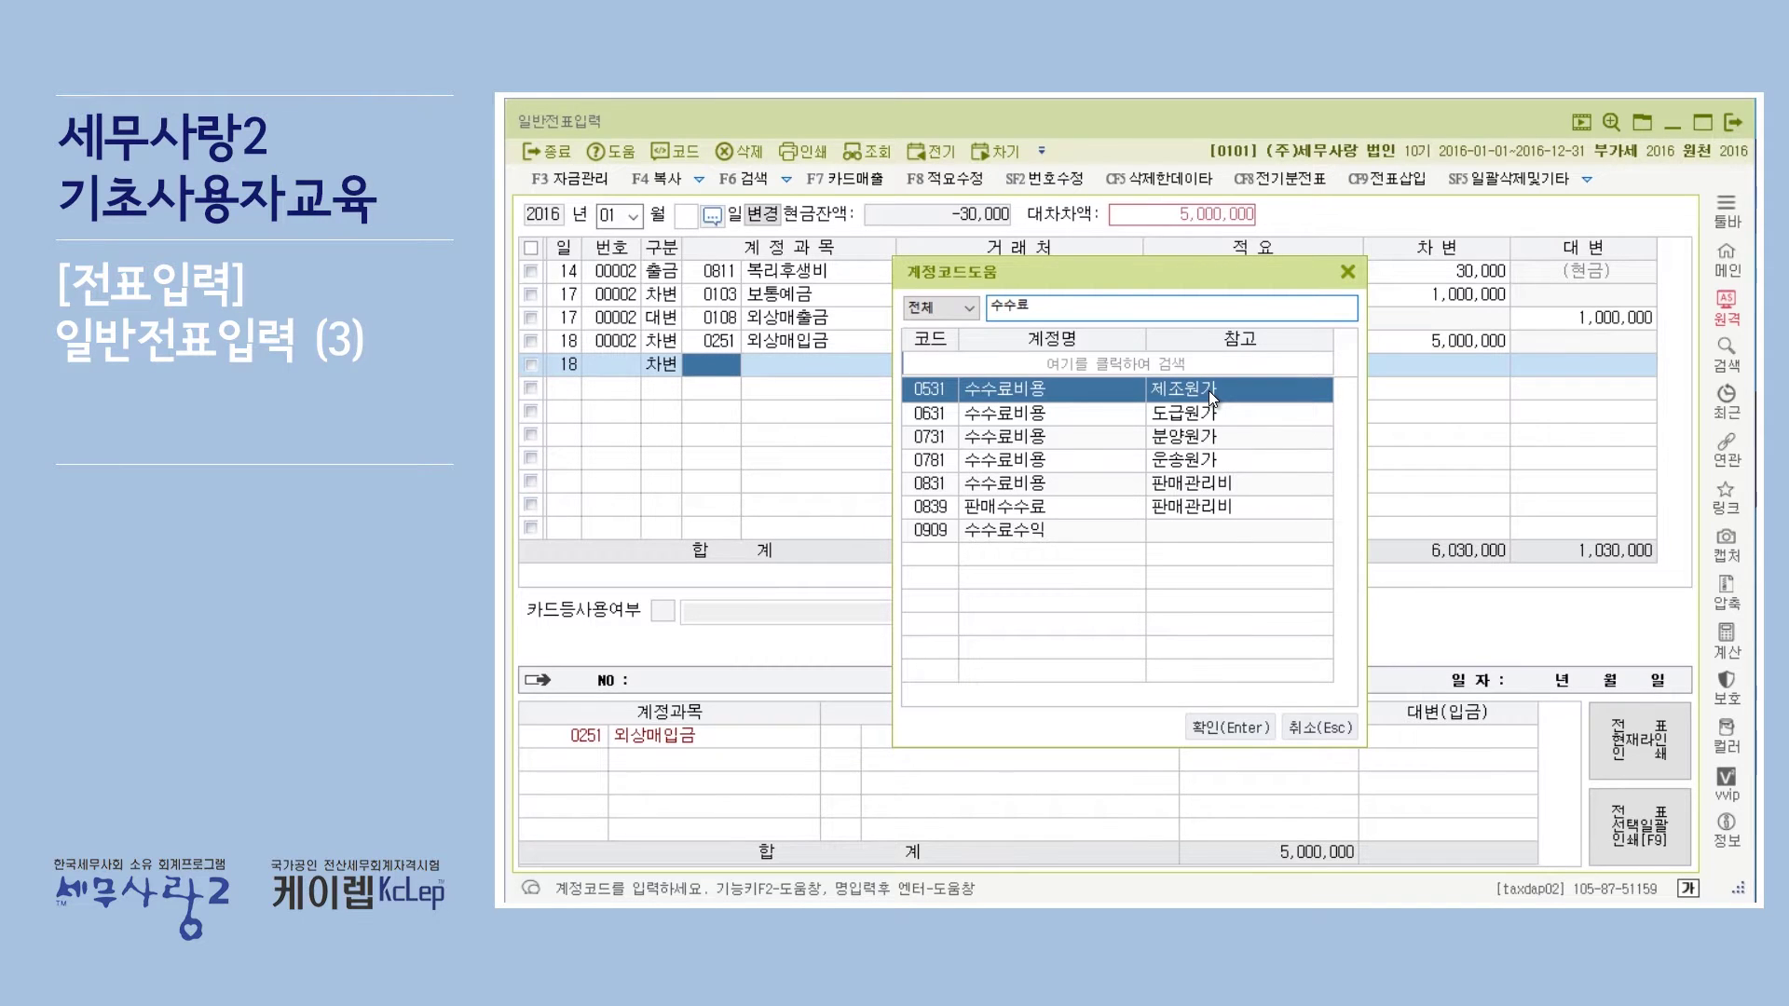
{"action": "key", "text": "Down"}
{"action": "key", "text": "Down"}
{"action": "key", "text": "Down"}
{"action": "key", "text": "Down"}
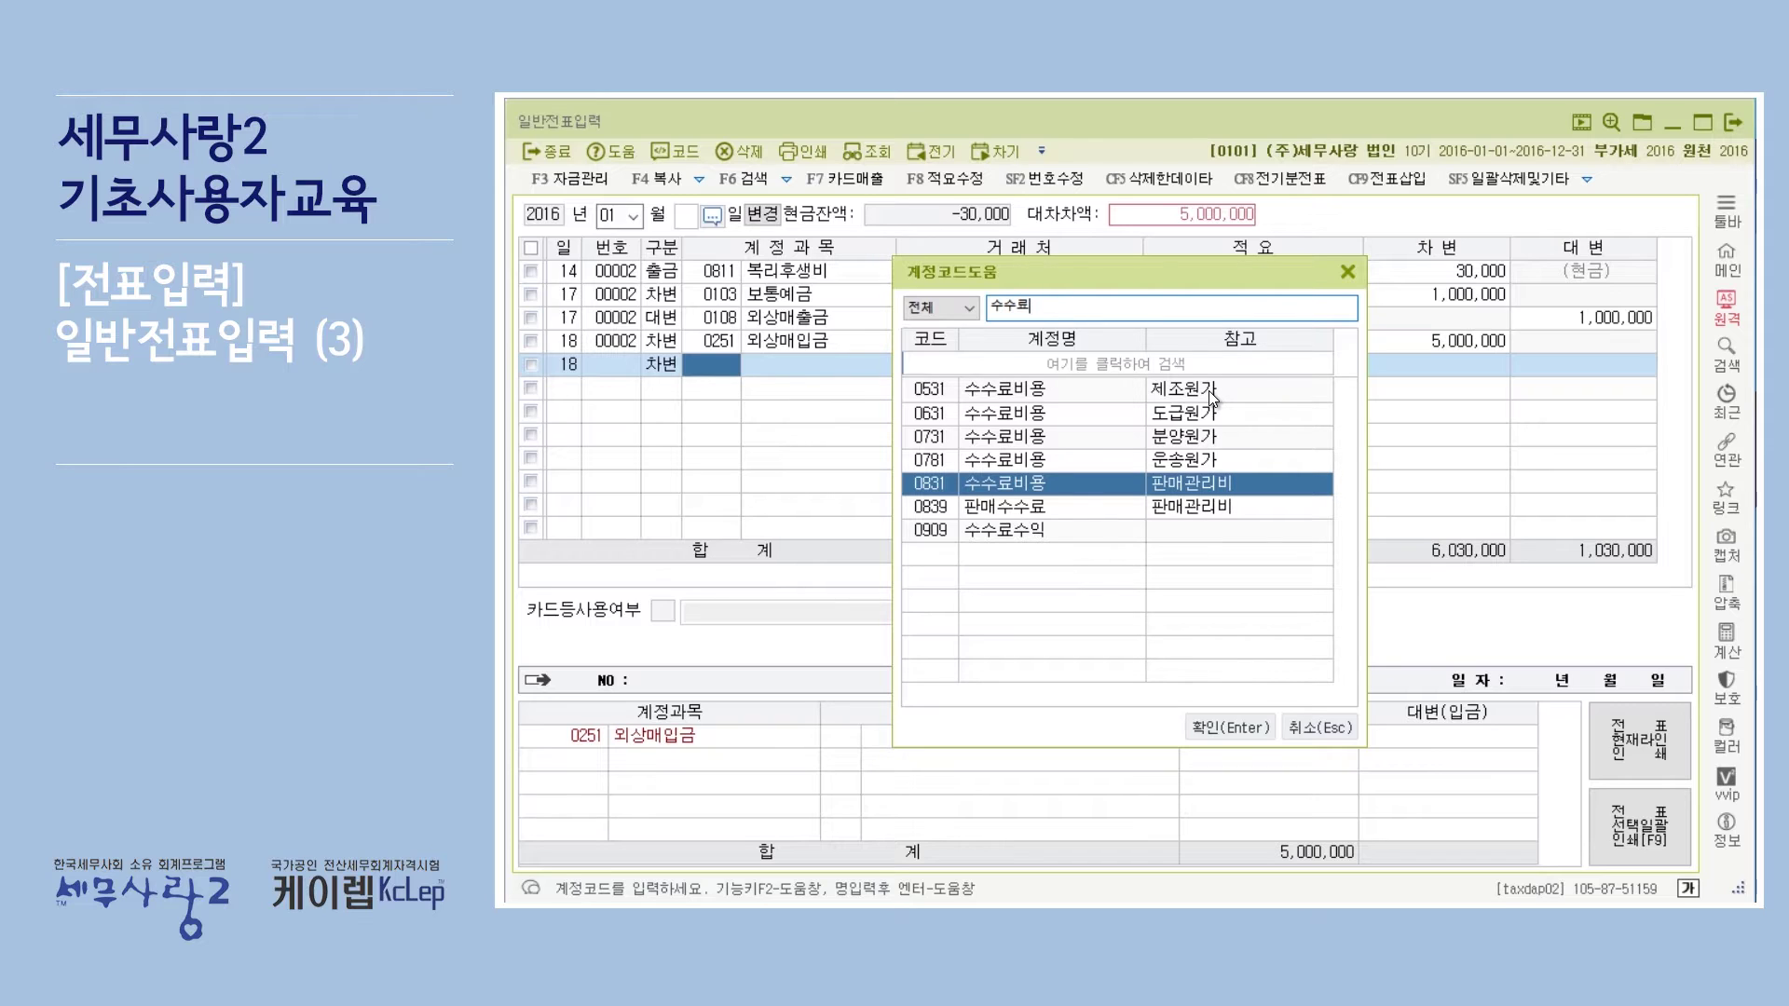
{"action": "key", "text": "Return"}
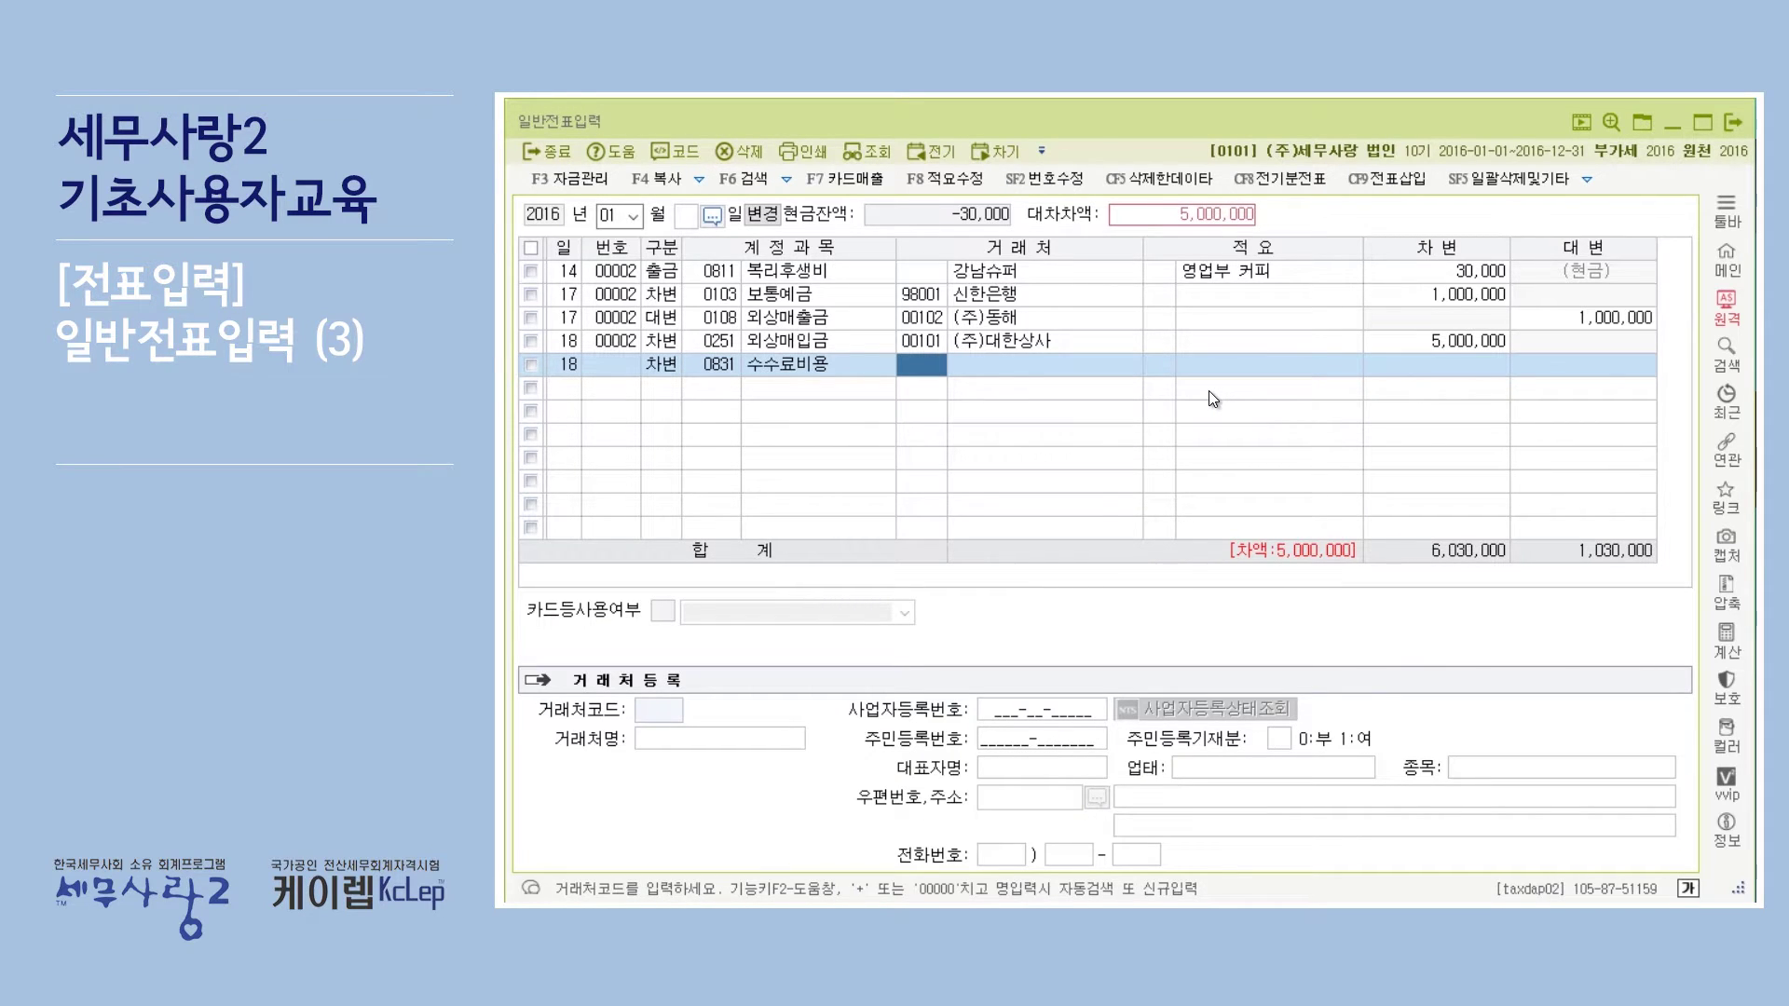
Leave the partner and description of the 수수료비용 line blank and enter a debit amount of 500.
{"action": "key", "text": "Return"}
{"action": "key", "text": "Return"}
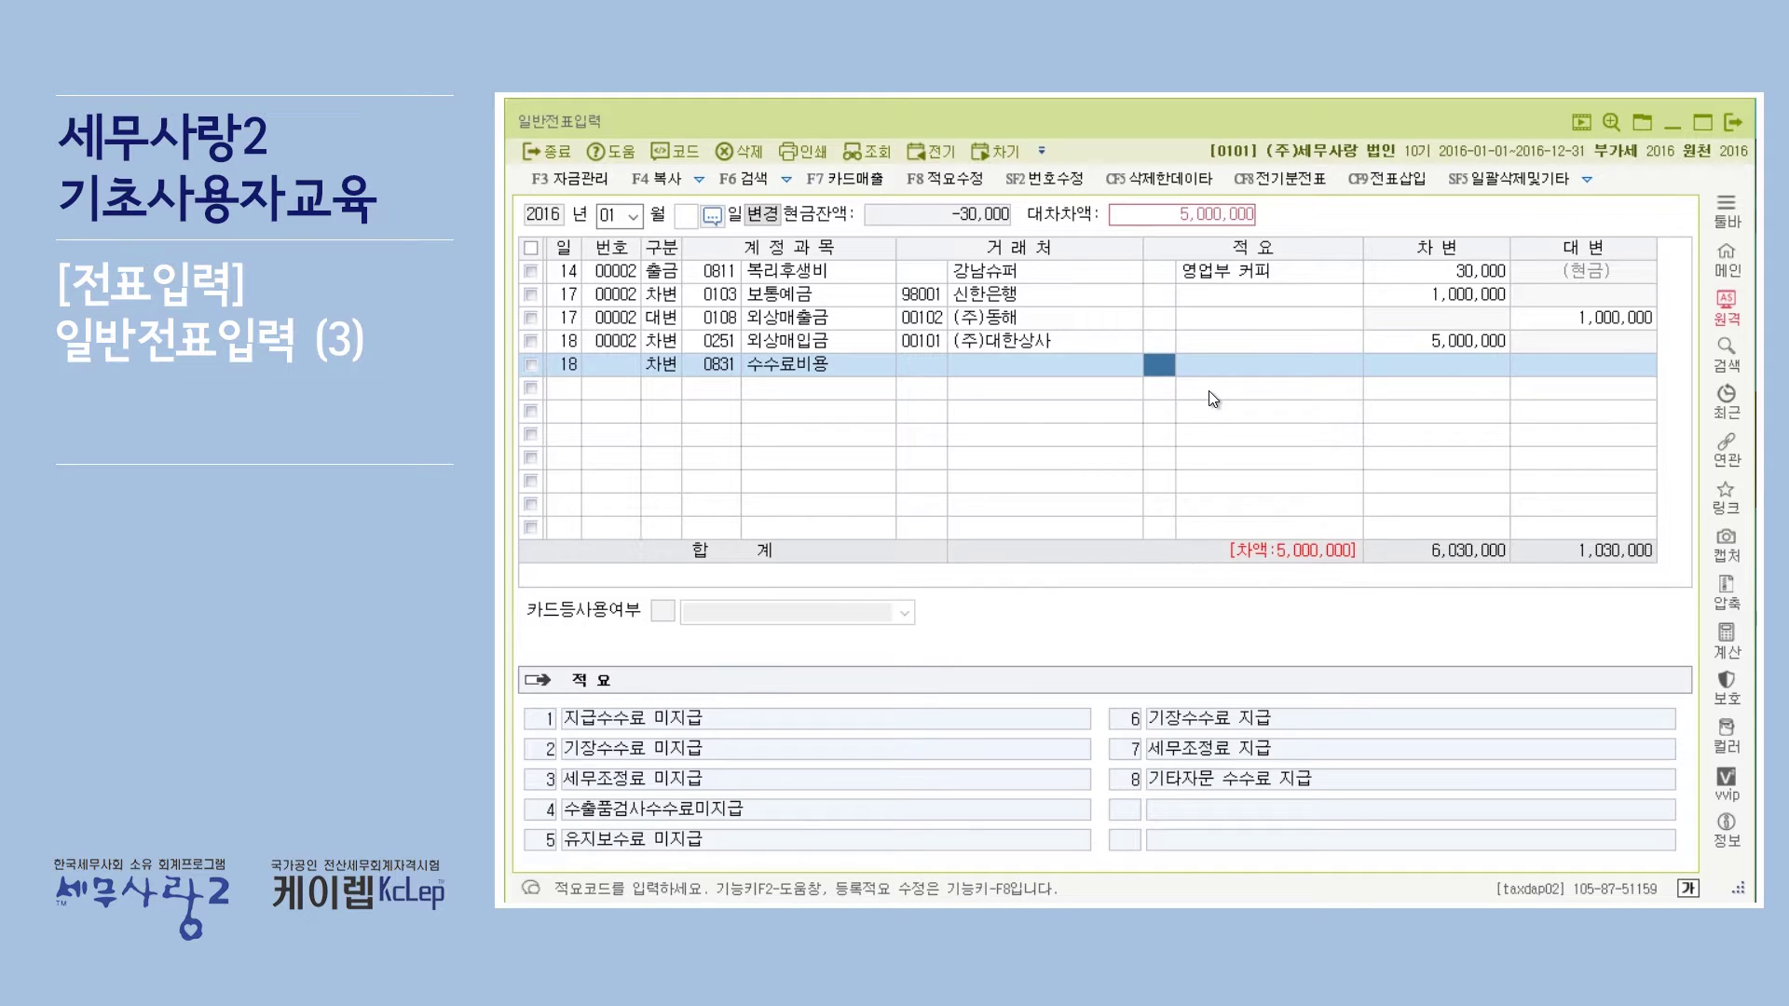
{"action": "key", "text": "Left"}
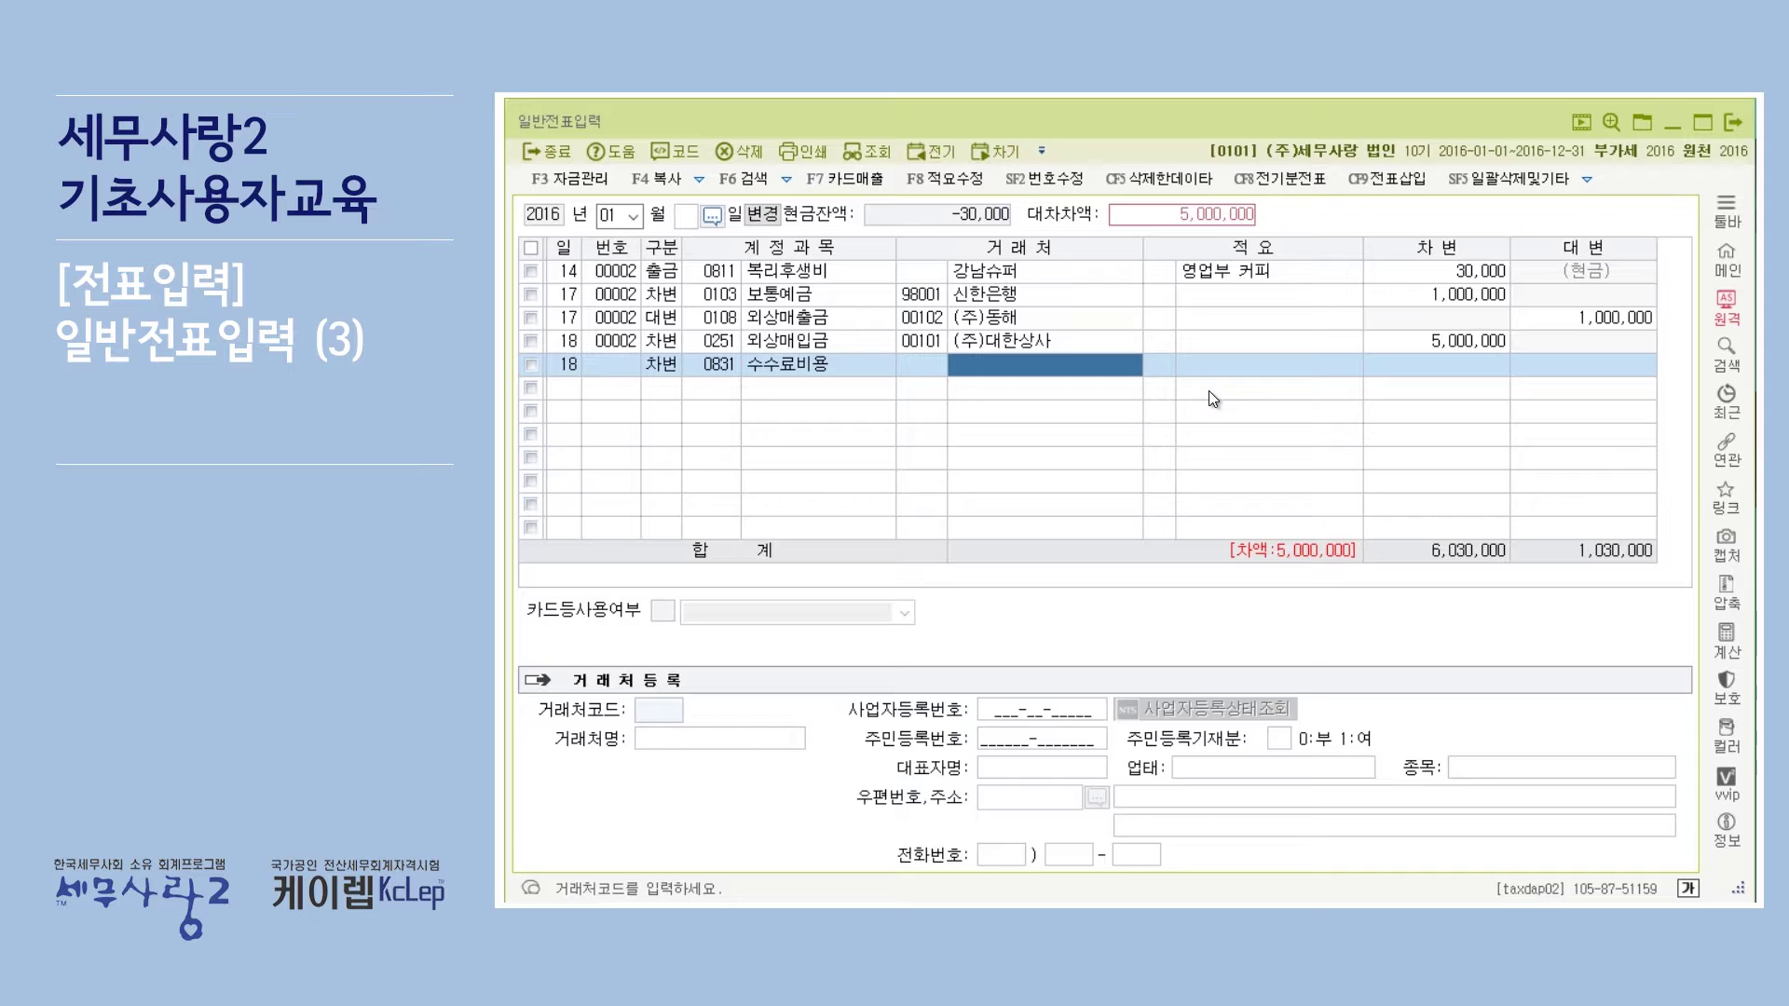
{"action": "key", "text": "Return"}
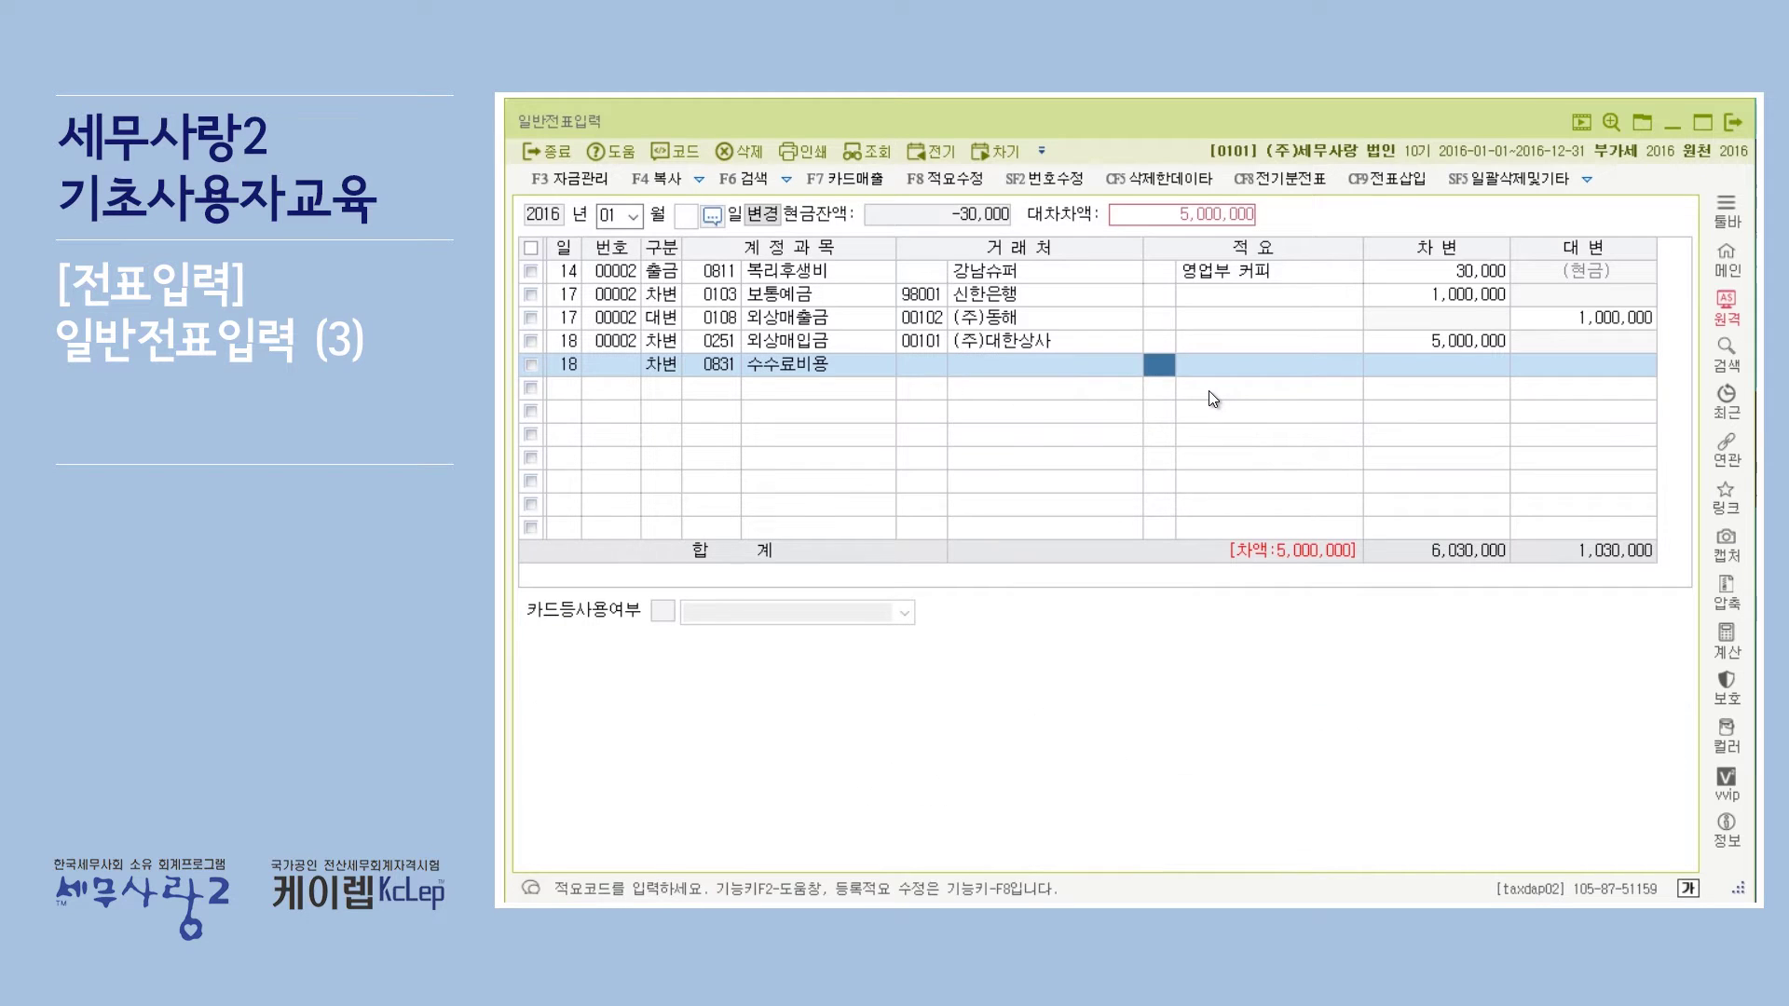
{"action": "key", "text": "Return"}
{"action": "key", "text": "Return"}
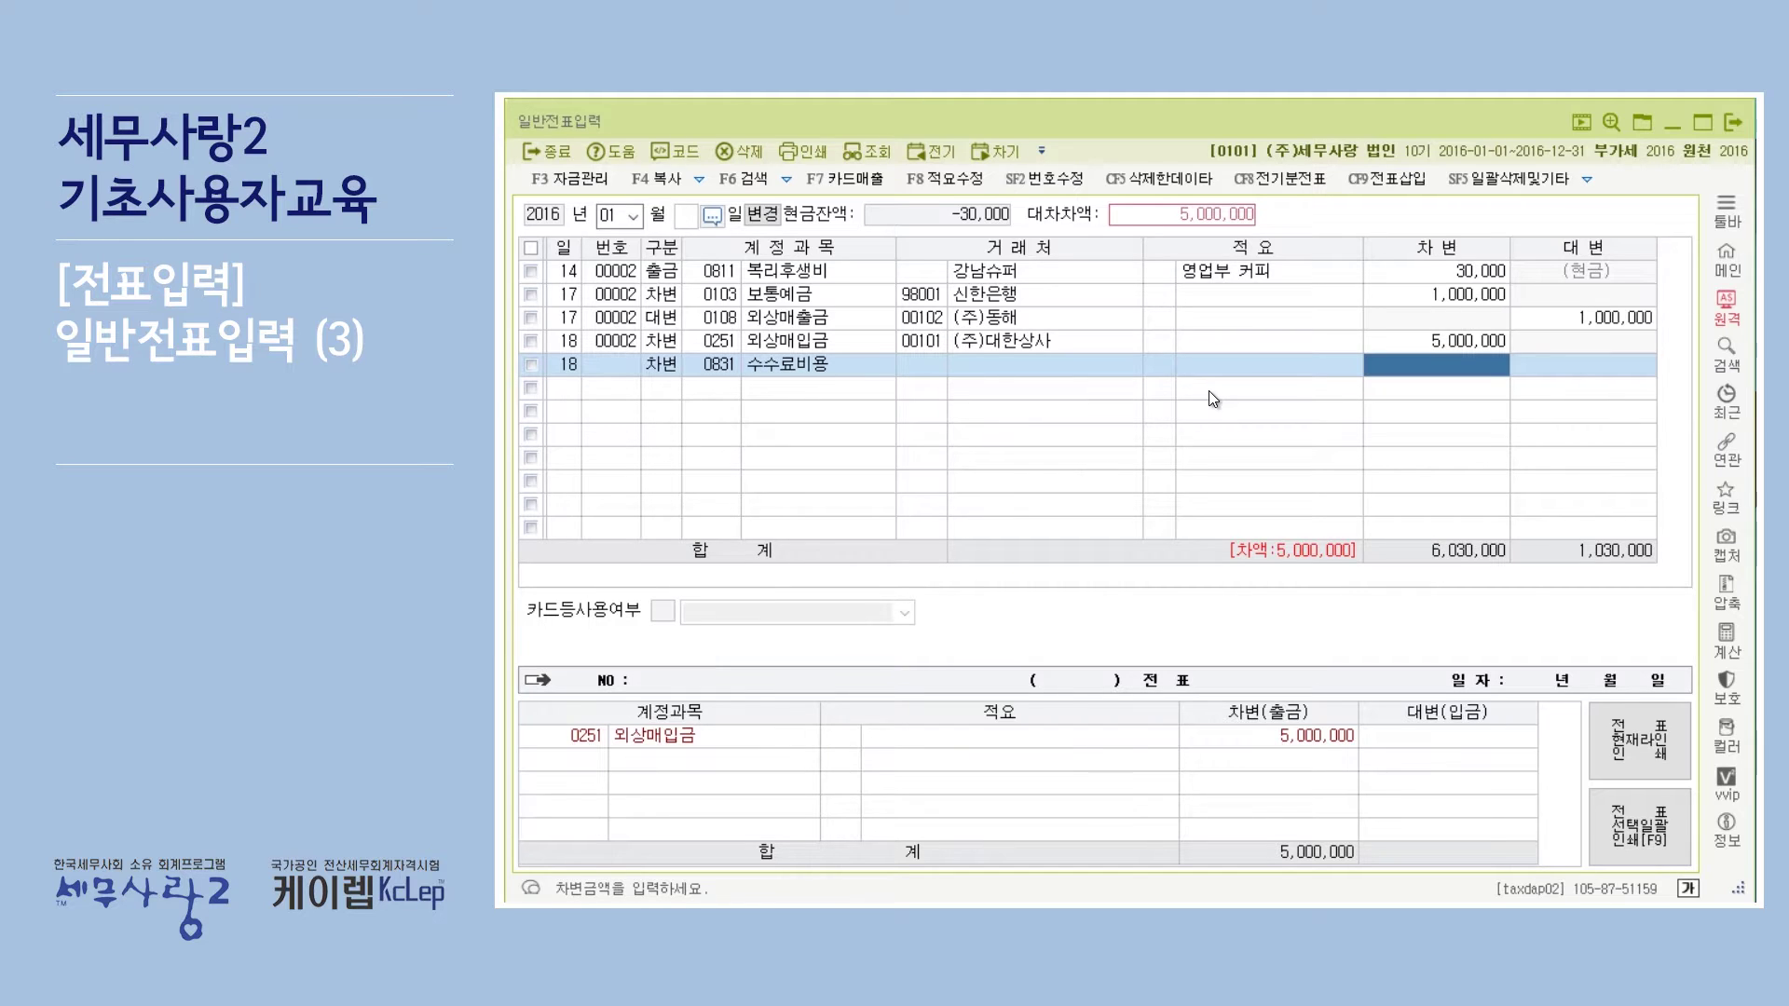
{"action": "type", "text": "500"}
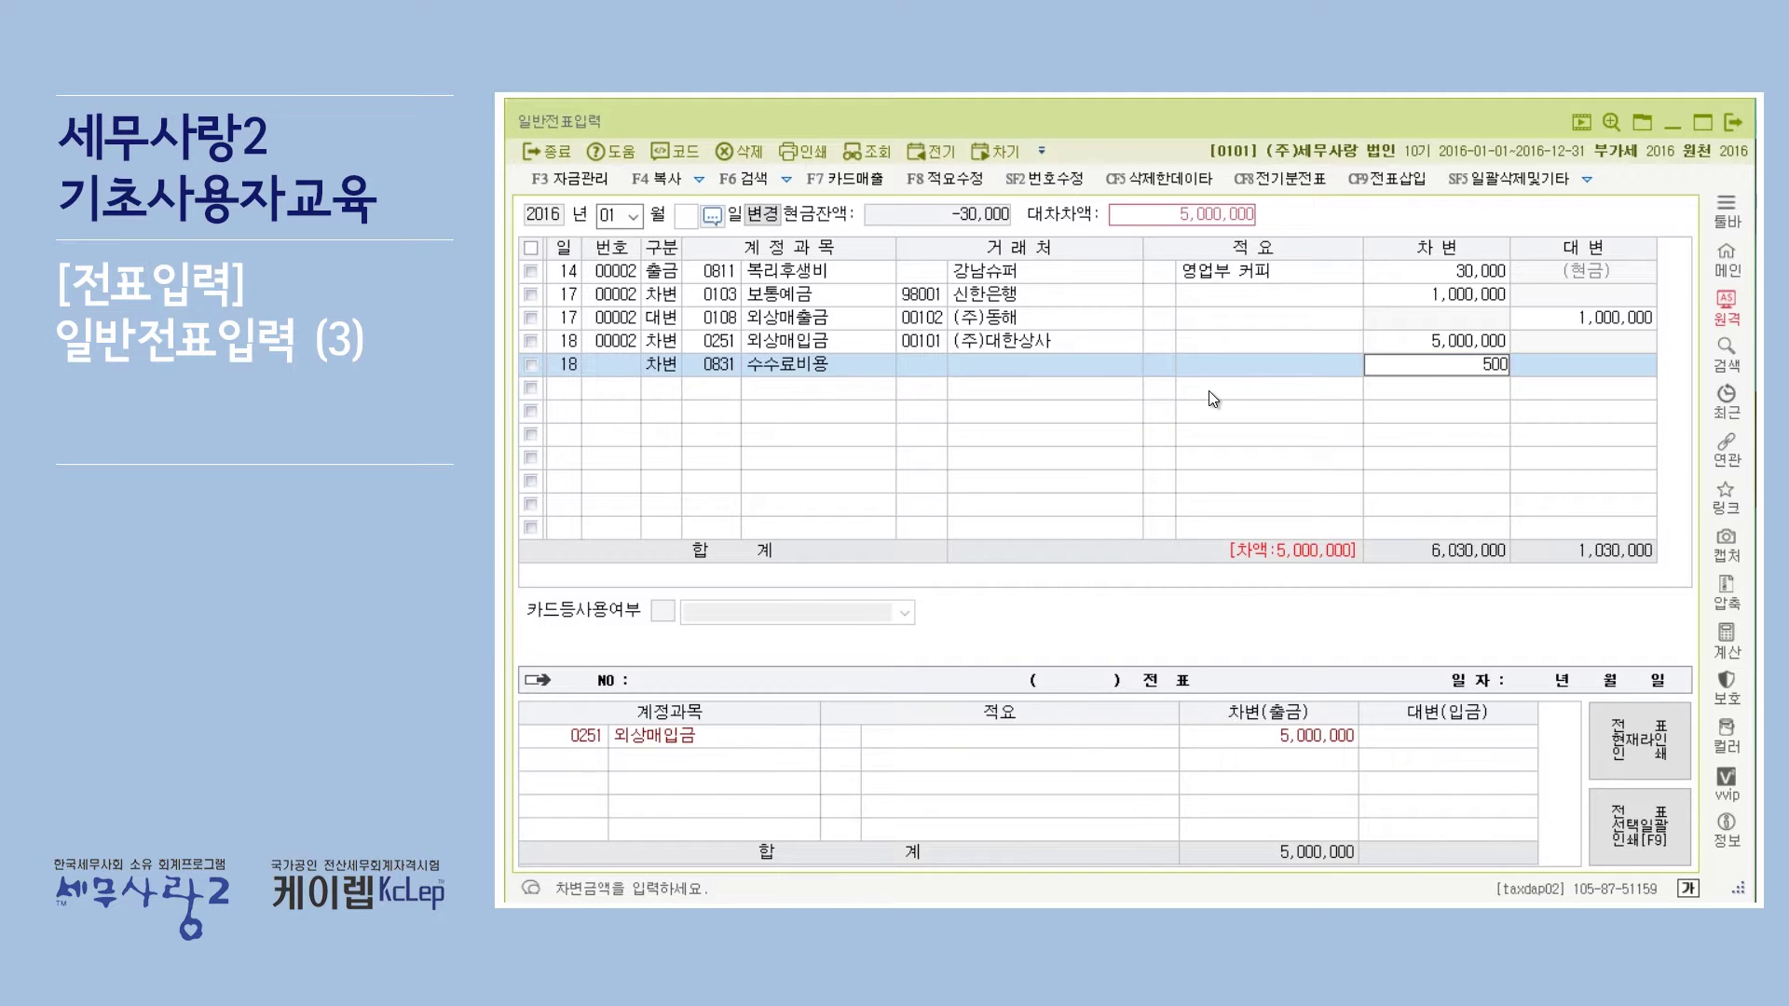
{"action": "key", "text": "Return"}
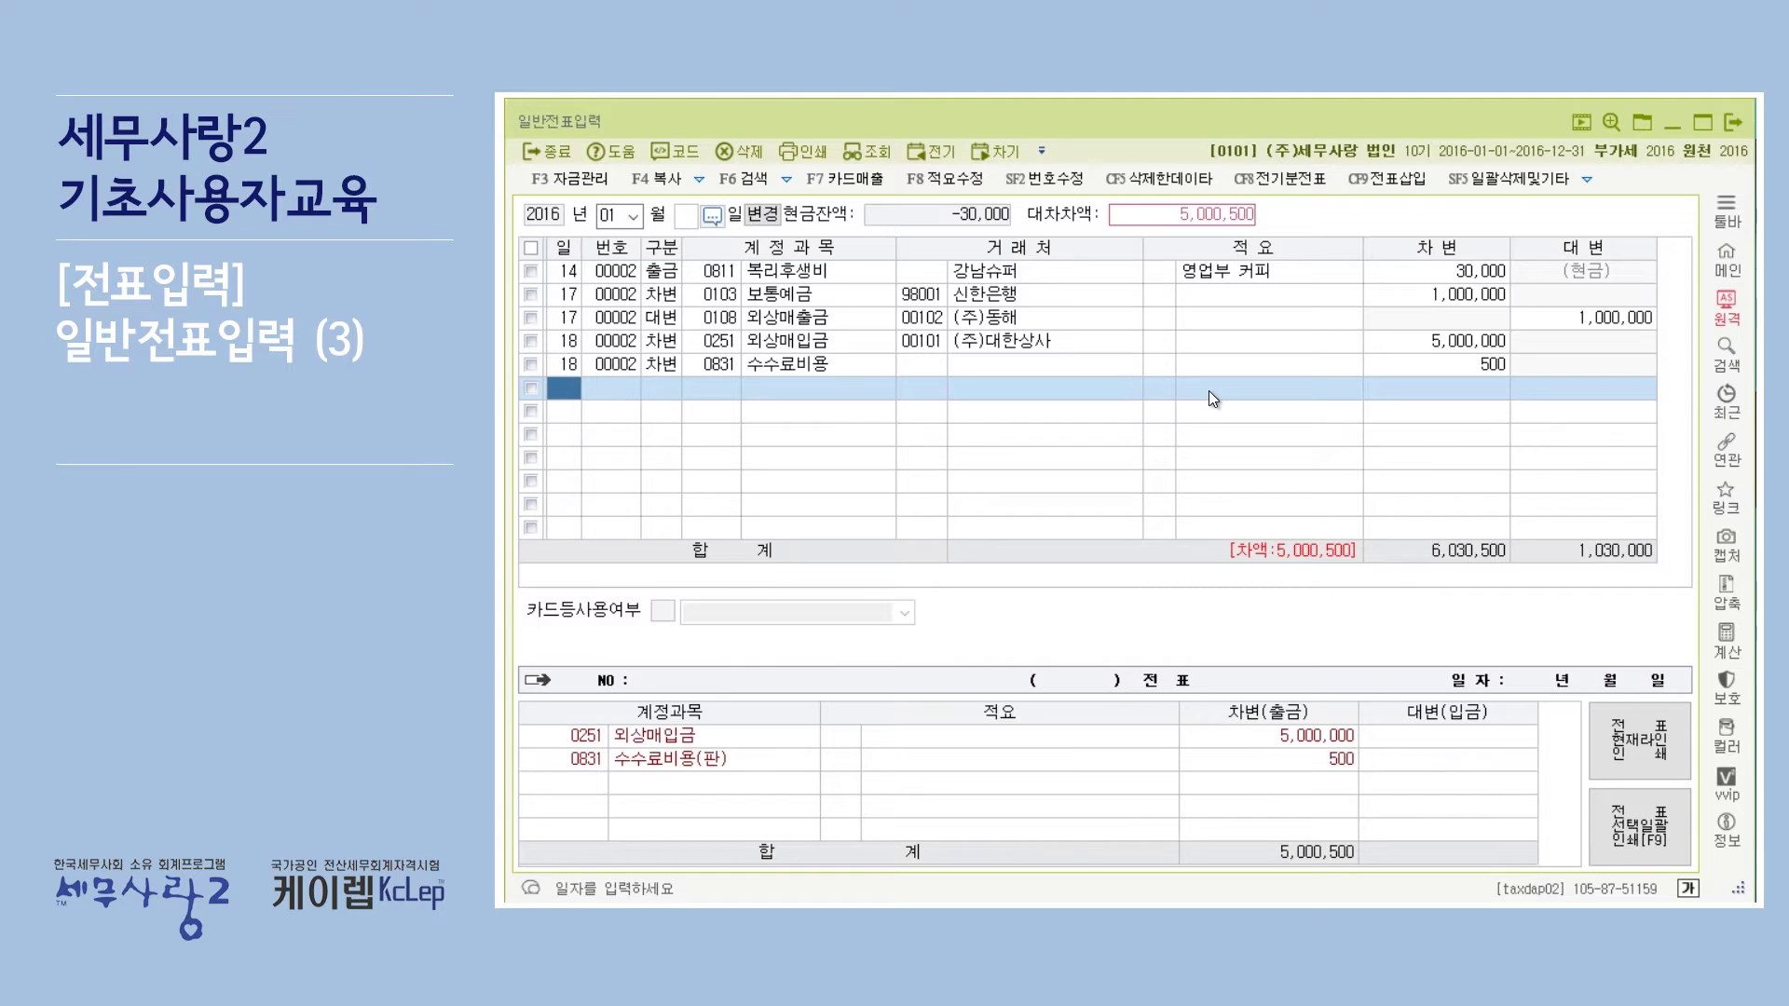
Add a credit (대변) line dated the 18th with the account 0103 보통예금.
{"action": "key", "text": "Return"}
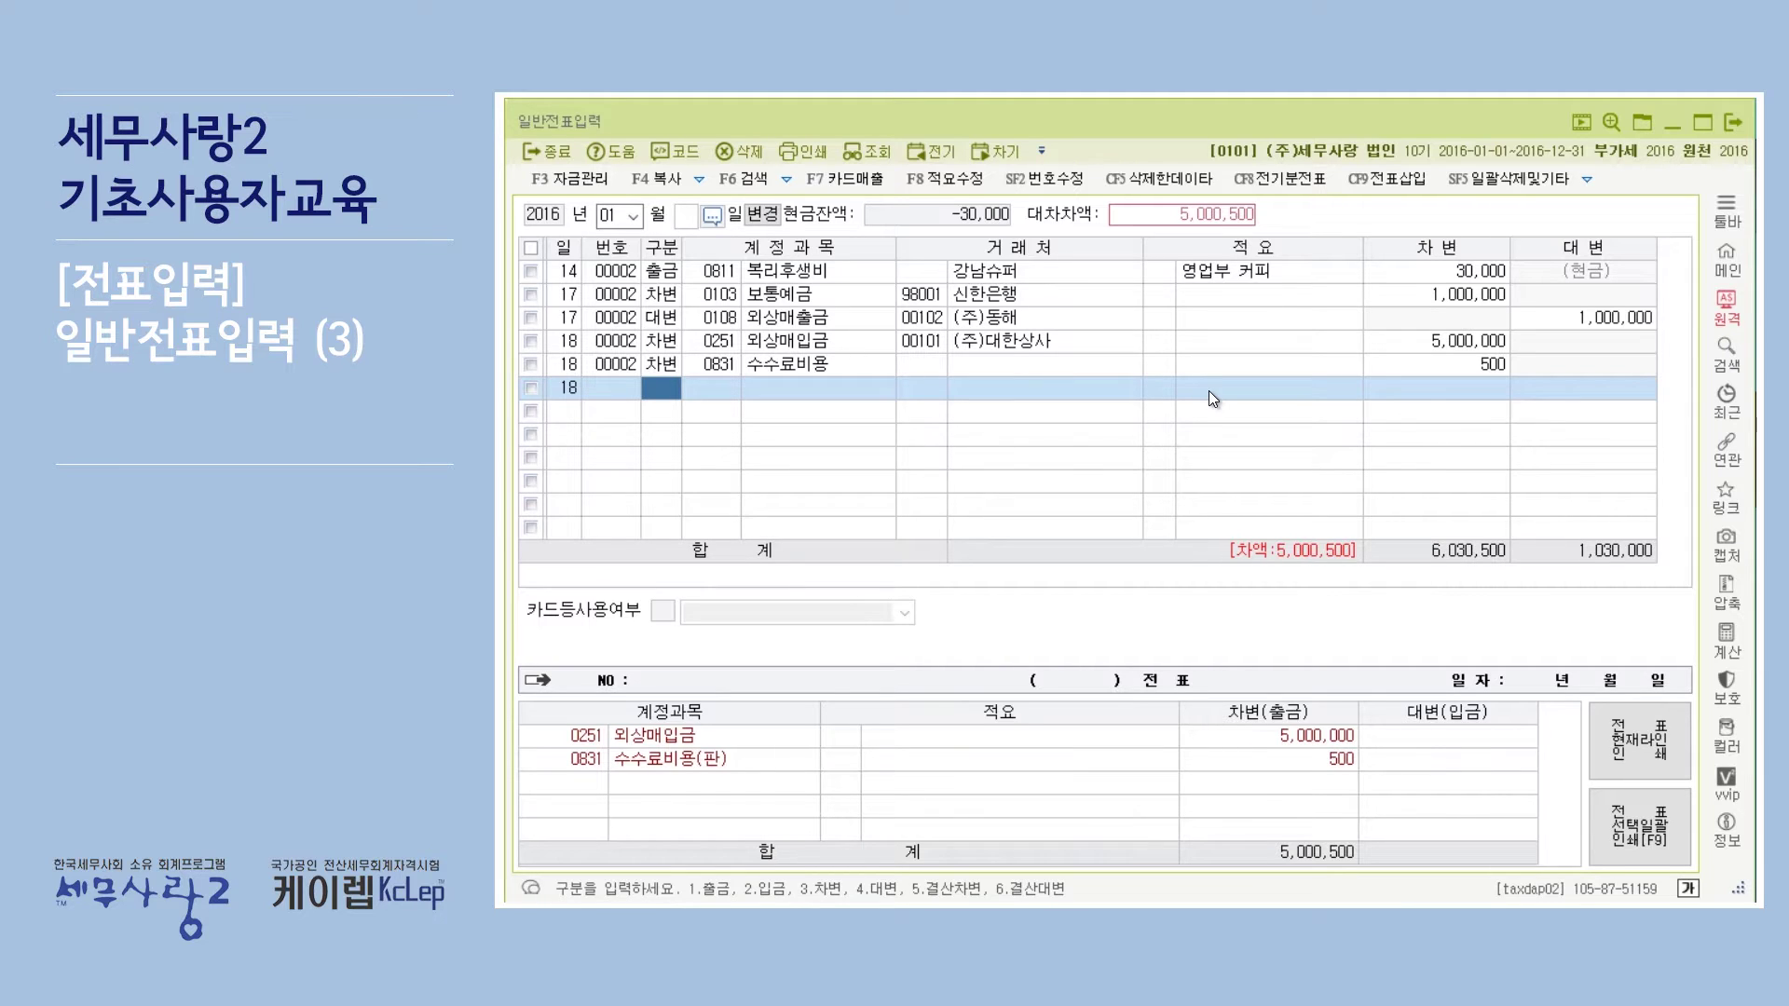
{"action": "type", "text": "4"}
{"action": "key", "text": "Return"}
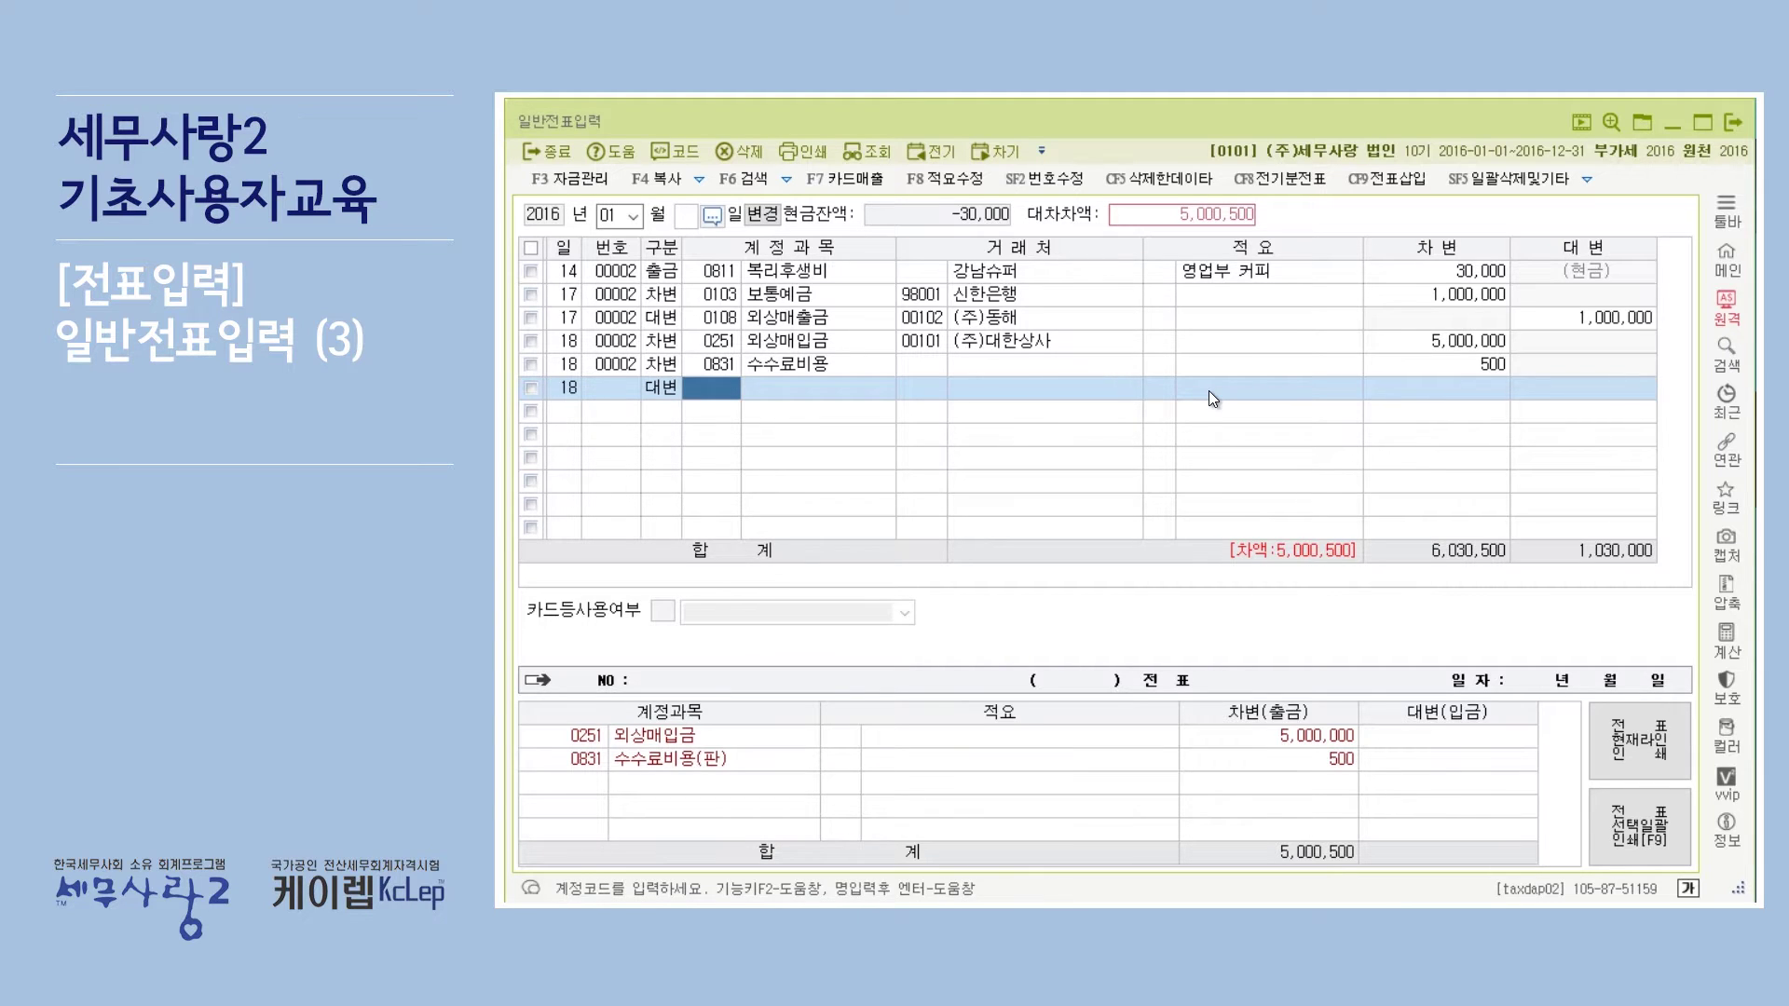
{"action": "key", "text": "F2"}
{"action": "type", "text": "보통"}
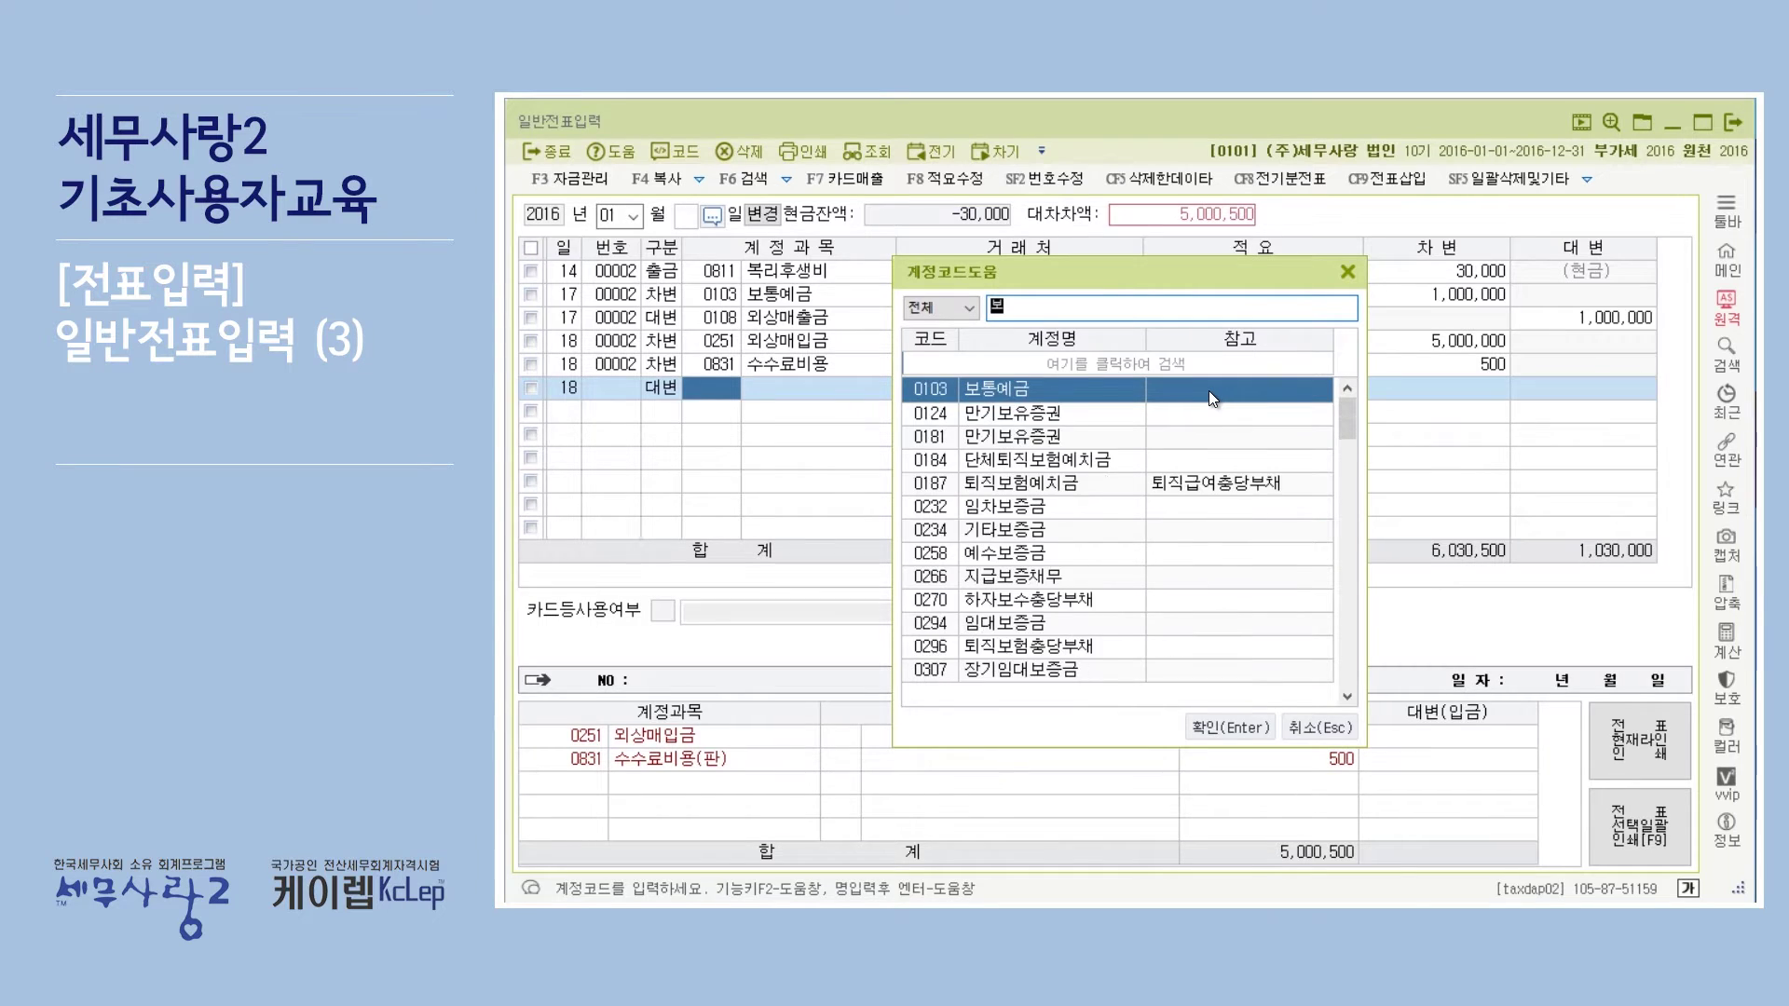
{"action": "key", "text": "Return"}
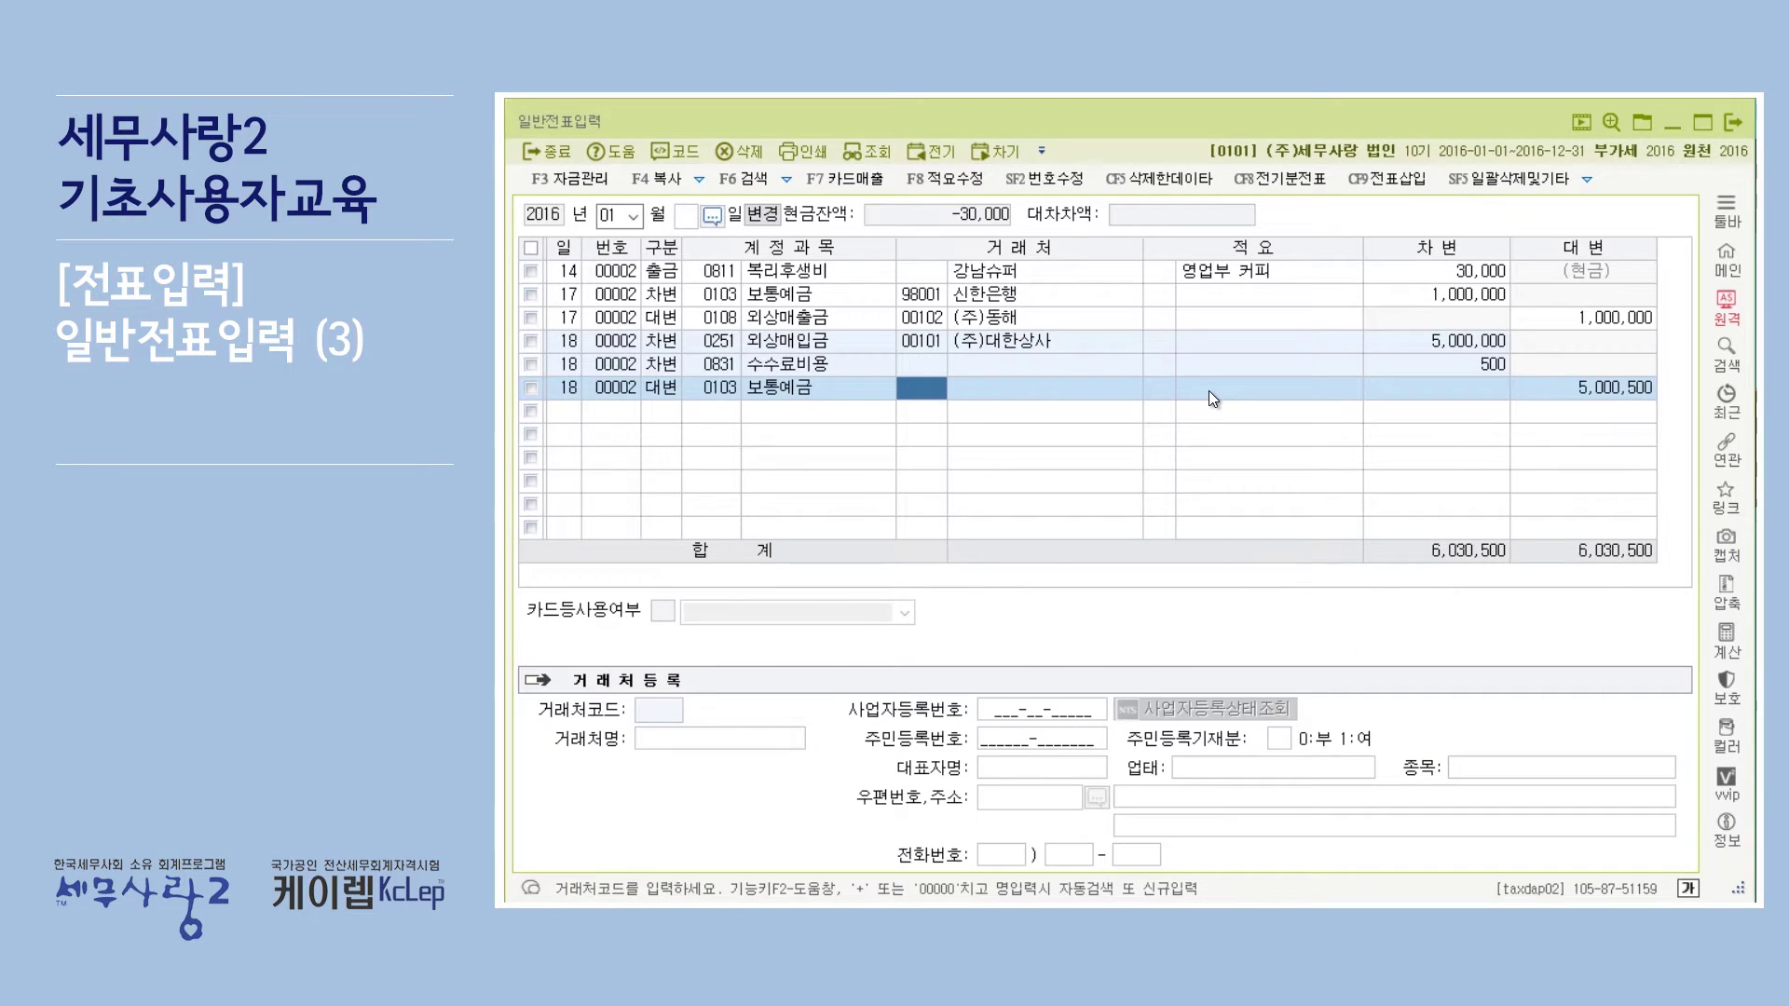
Assign 98001 신한은행 to the January 18 보통예금 credit line and leave its description blank.
{"action": "key", "text": "F2"}
{"action": "type", "text": "신한"}
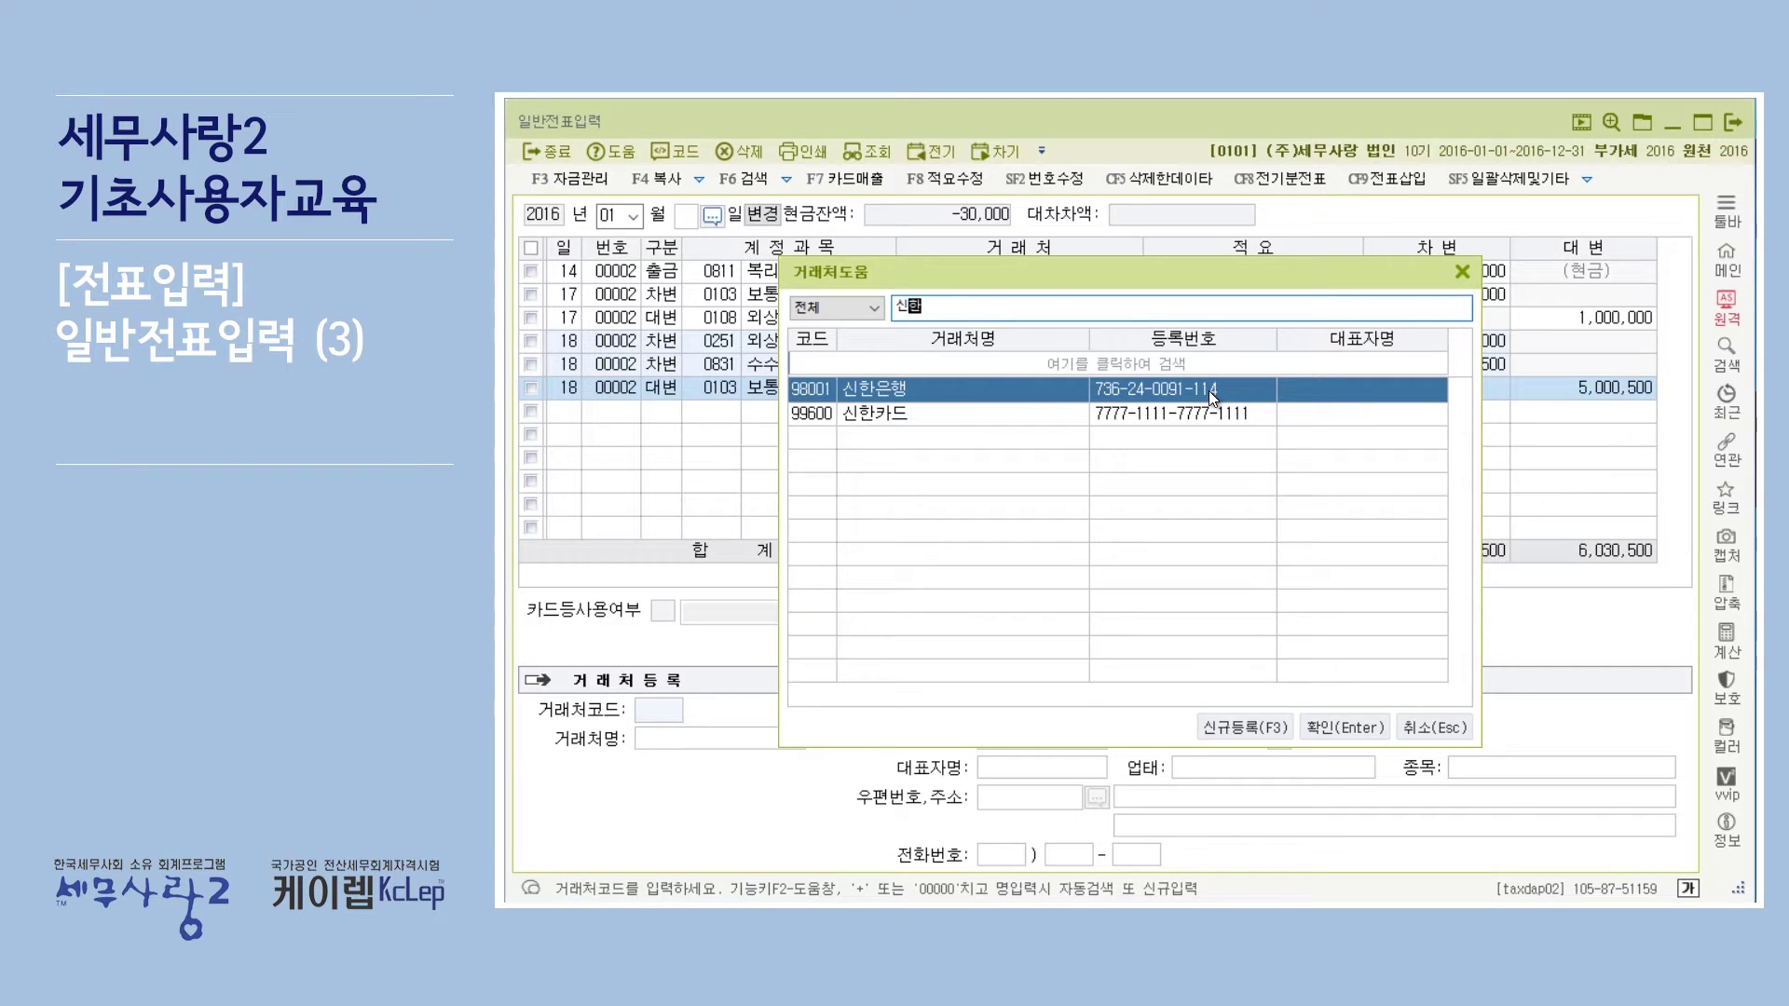
{"action": "key", "text": "Return"}
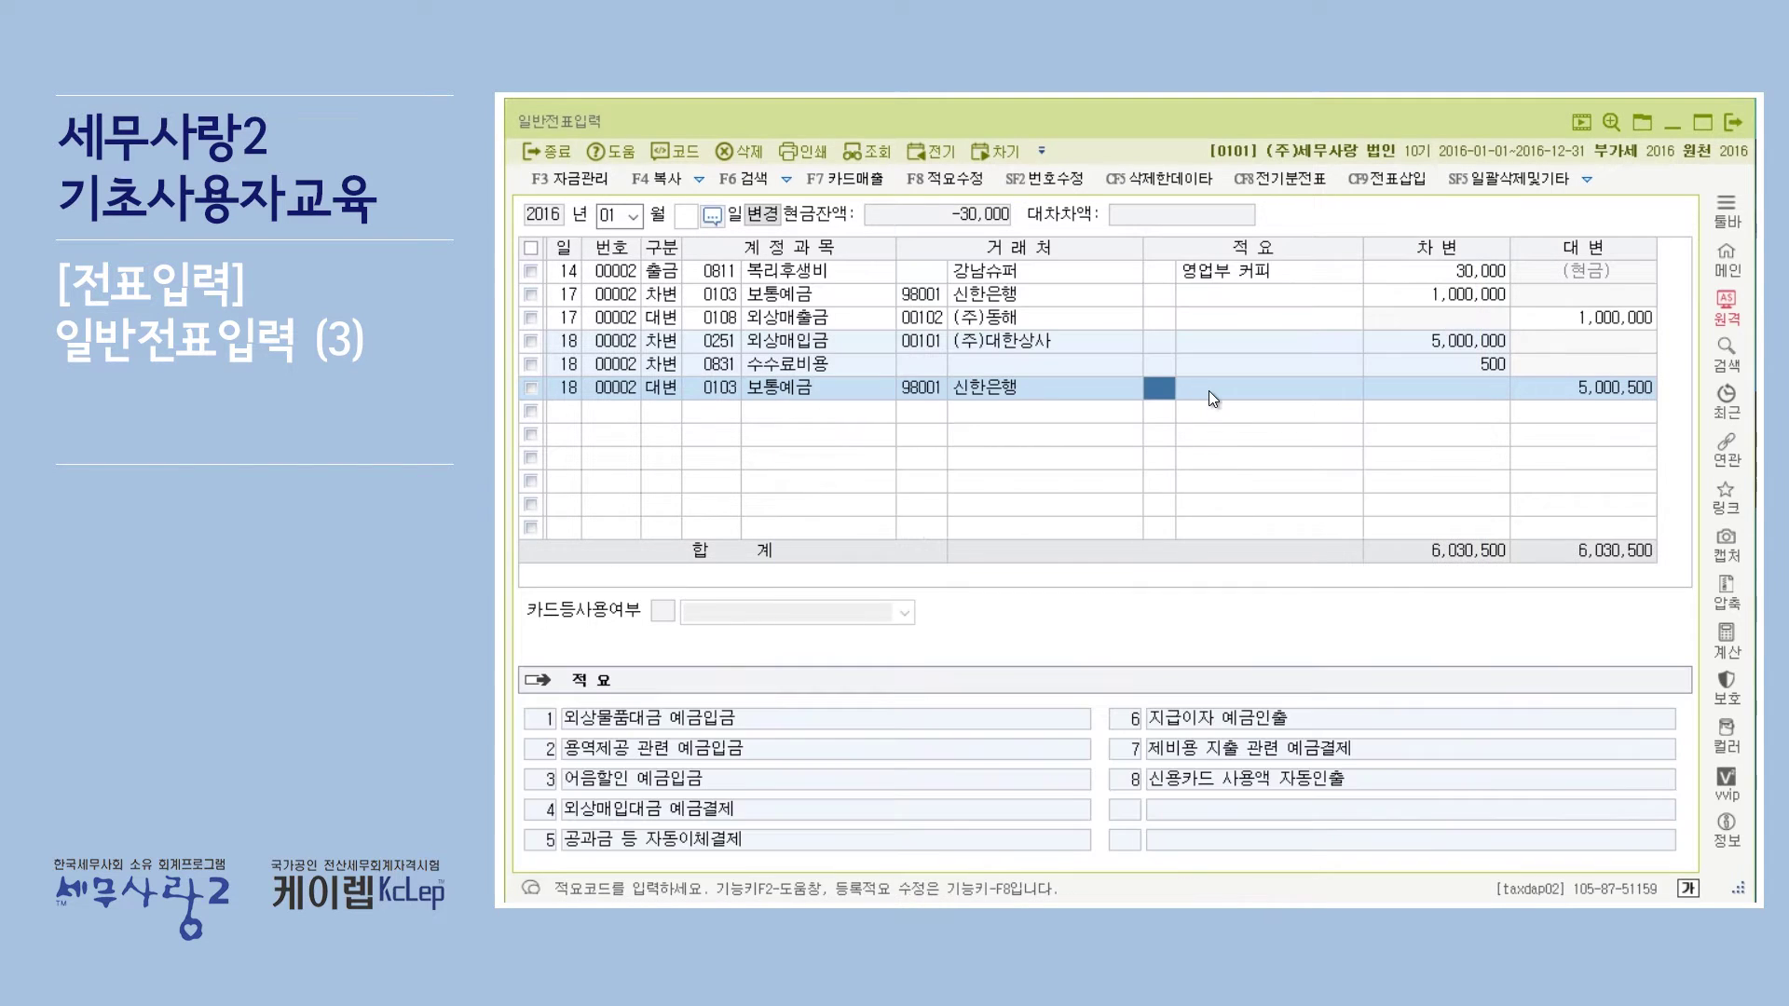
{"action": "key", "text": "Return"}
{"action": "key", "text": "Return"}
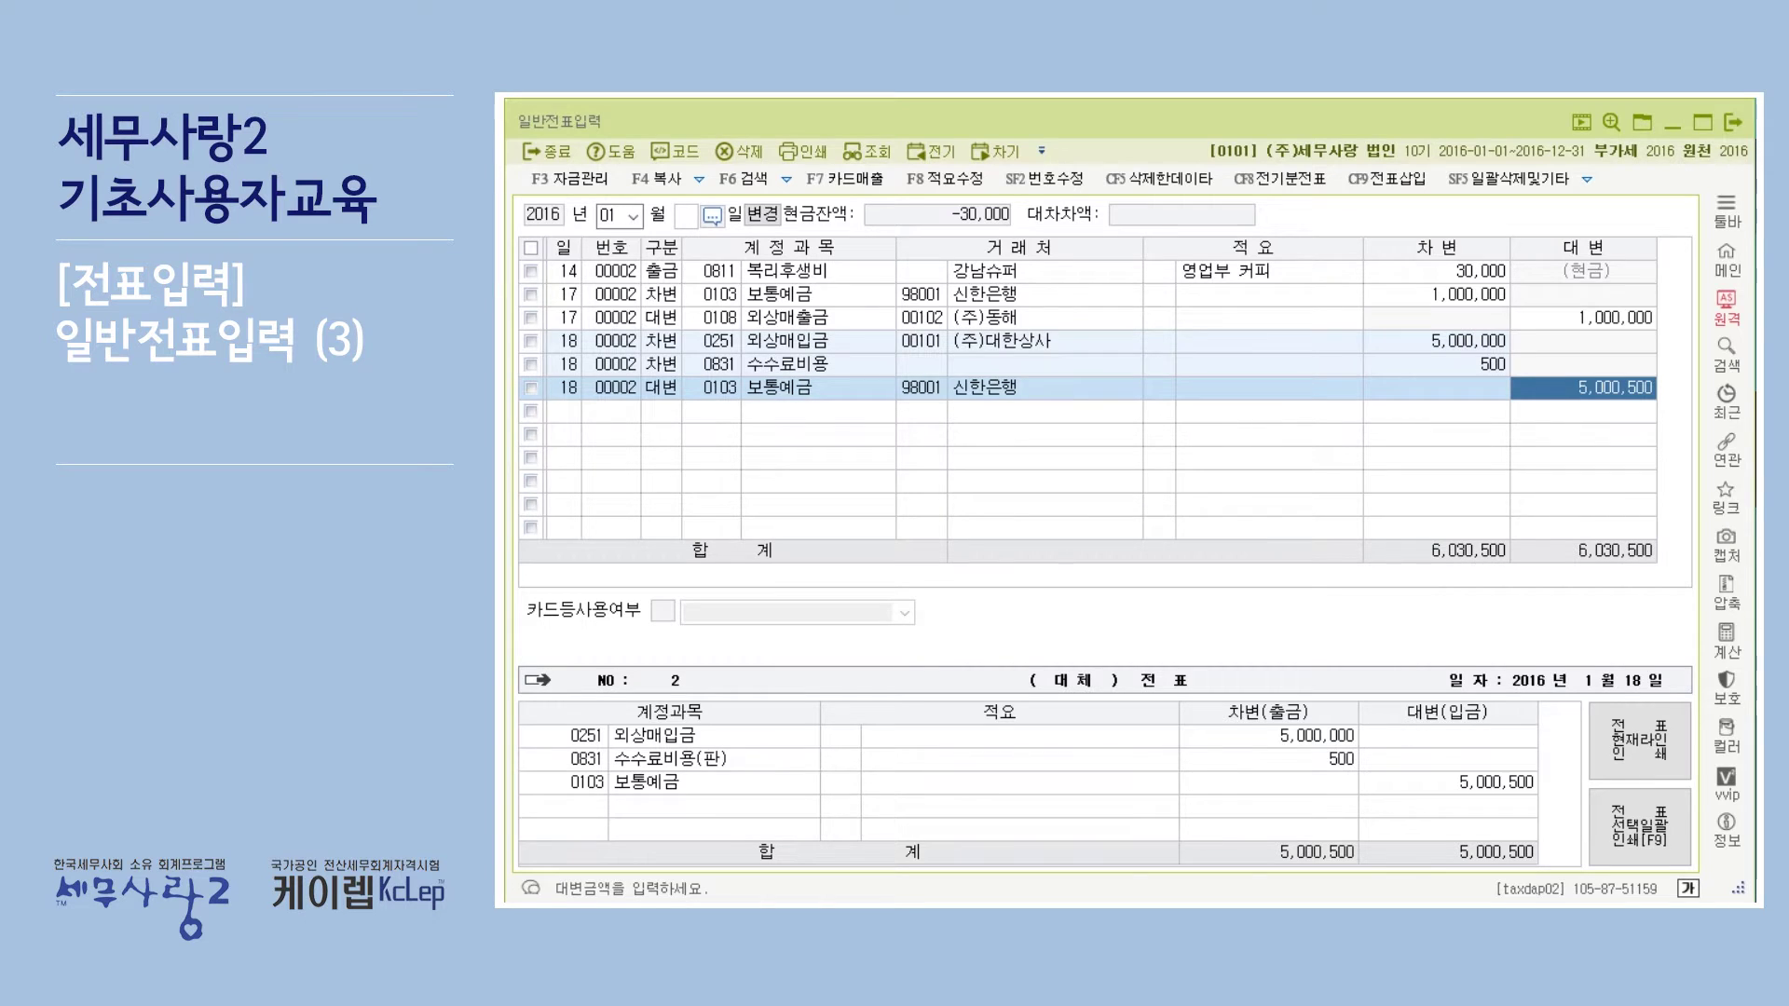
Check the January 19 bank transaction in the PDF and return to the first empty voucher line in 세무사랑2.
{"action": "left_click", "coordinate": [1401, 906]}
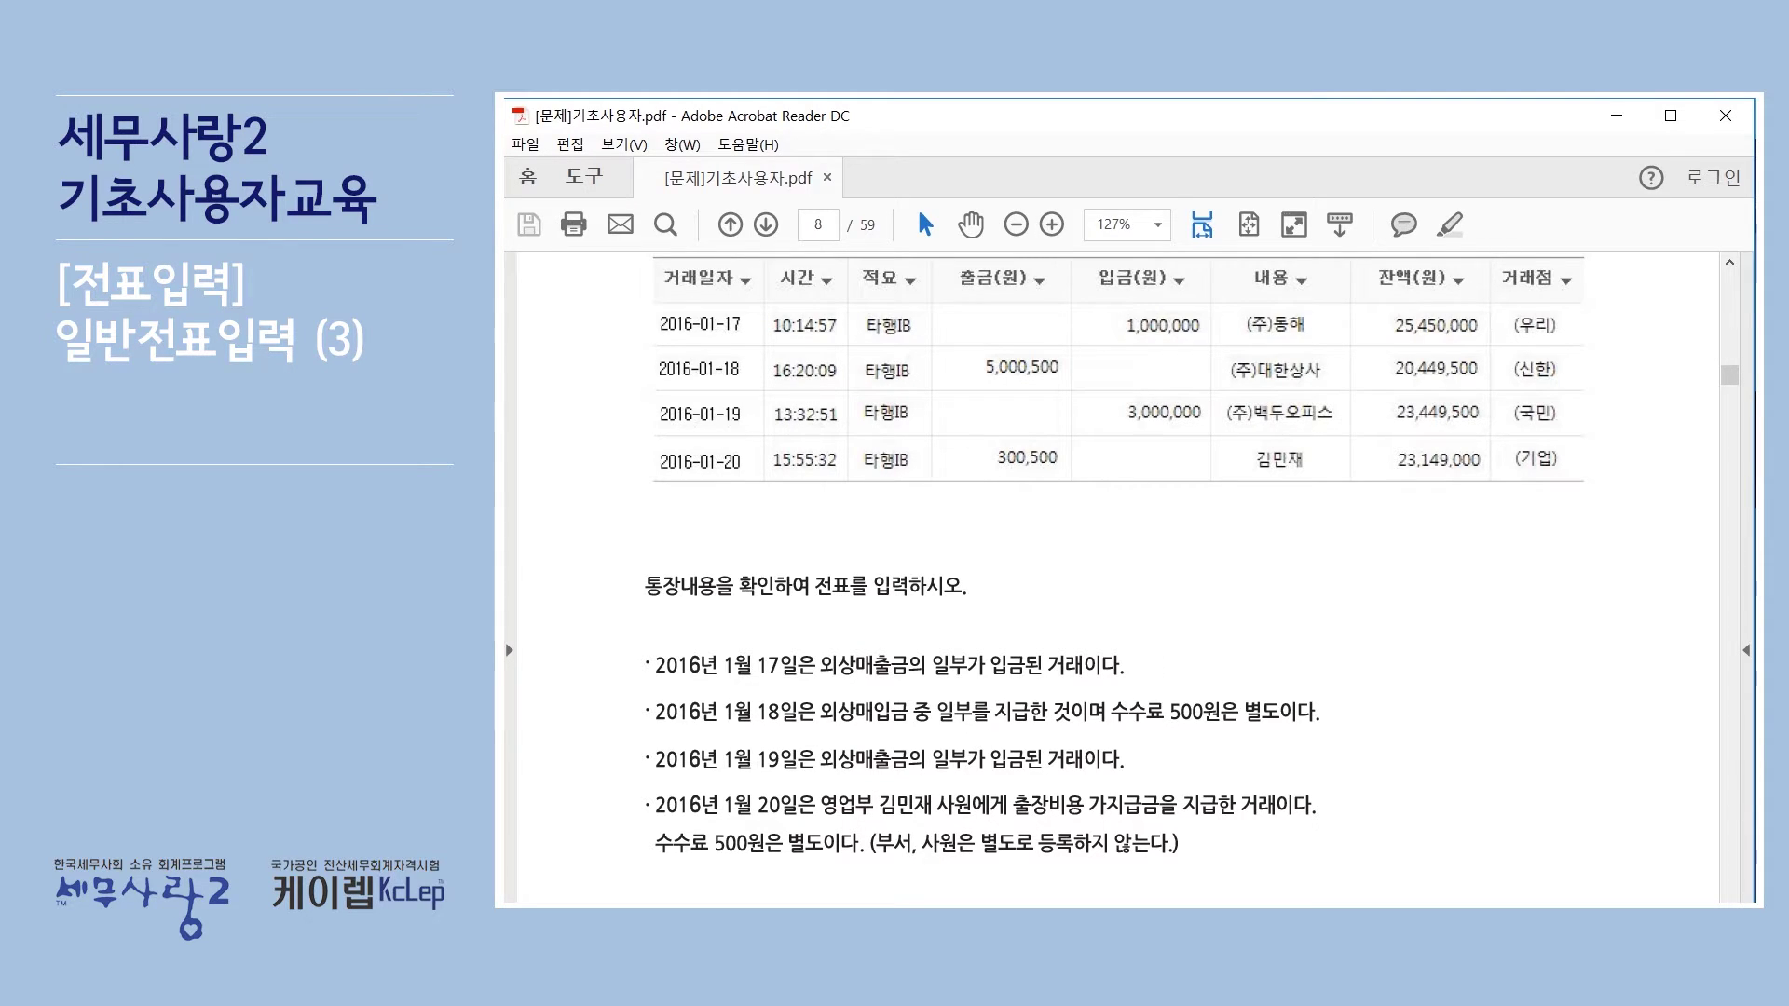
{"action": "left_click", "coordinate": [1389, 906]}
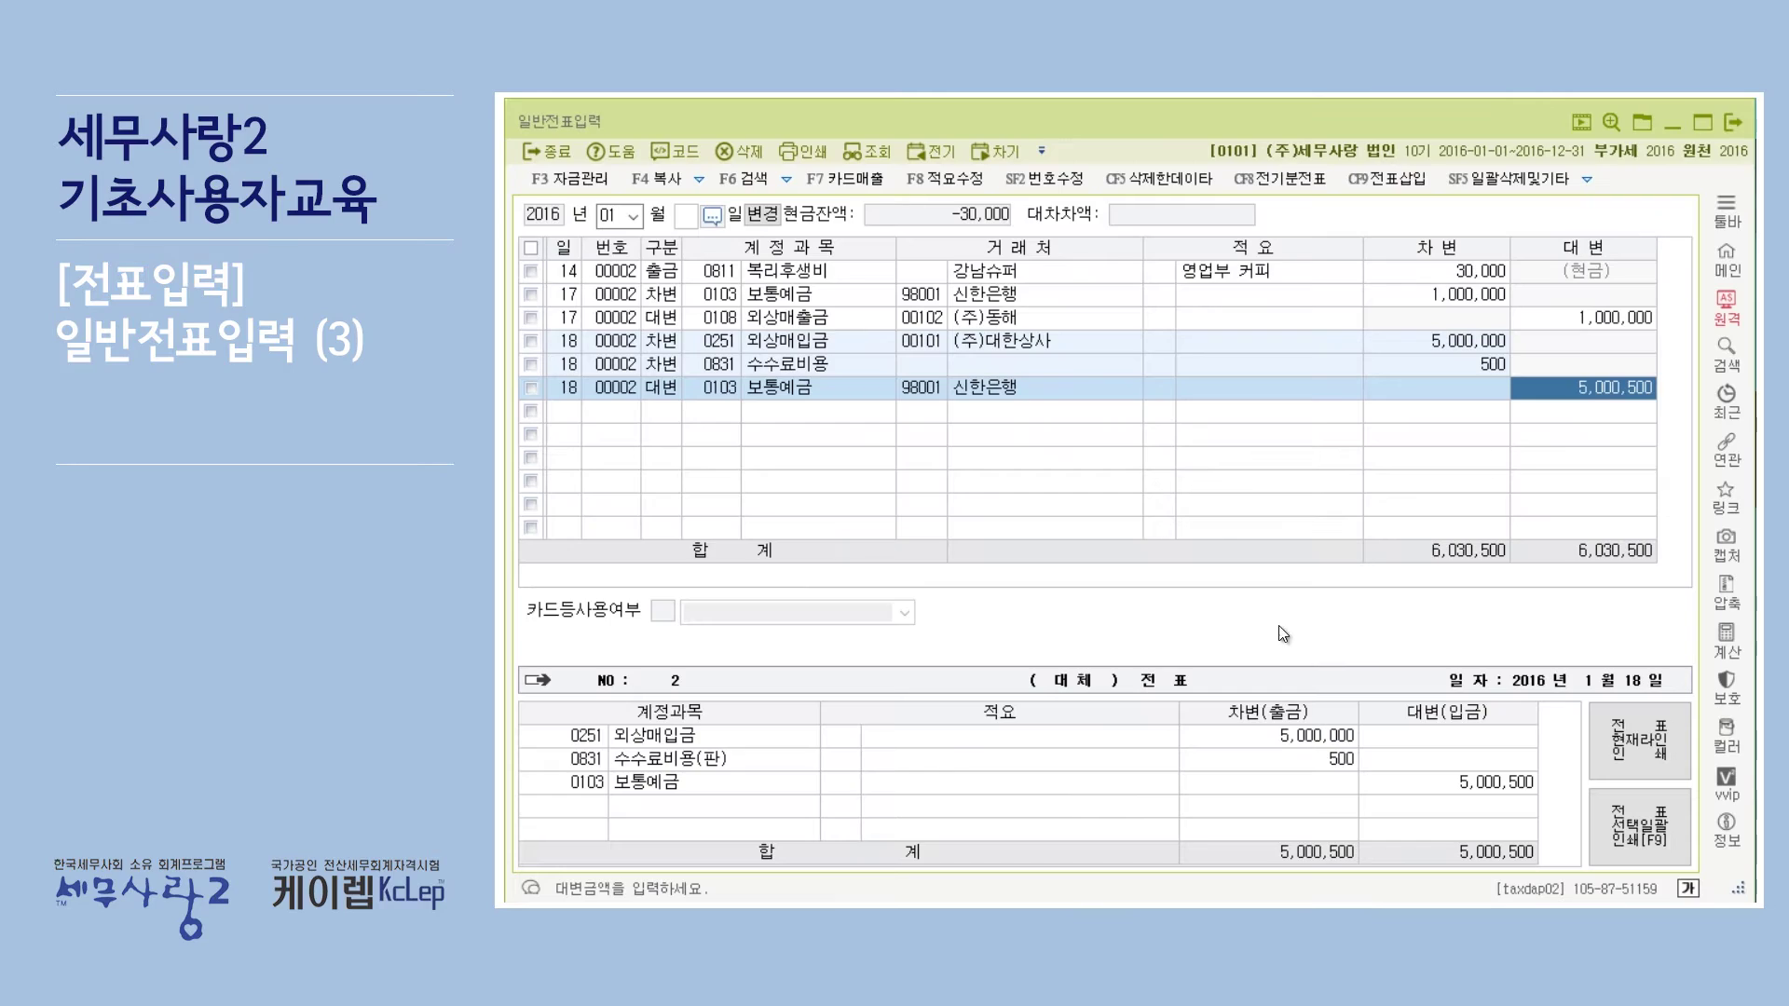
{"action": "left_click", "coordinate": [685, 303]}
{"action": "left_click", "coordinate": [568, 412]}
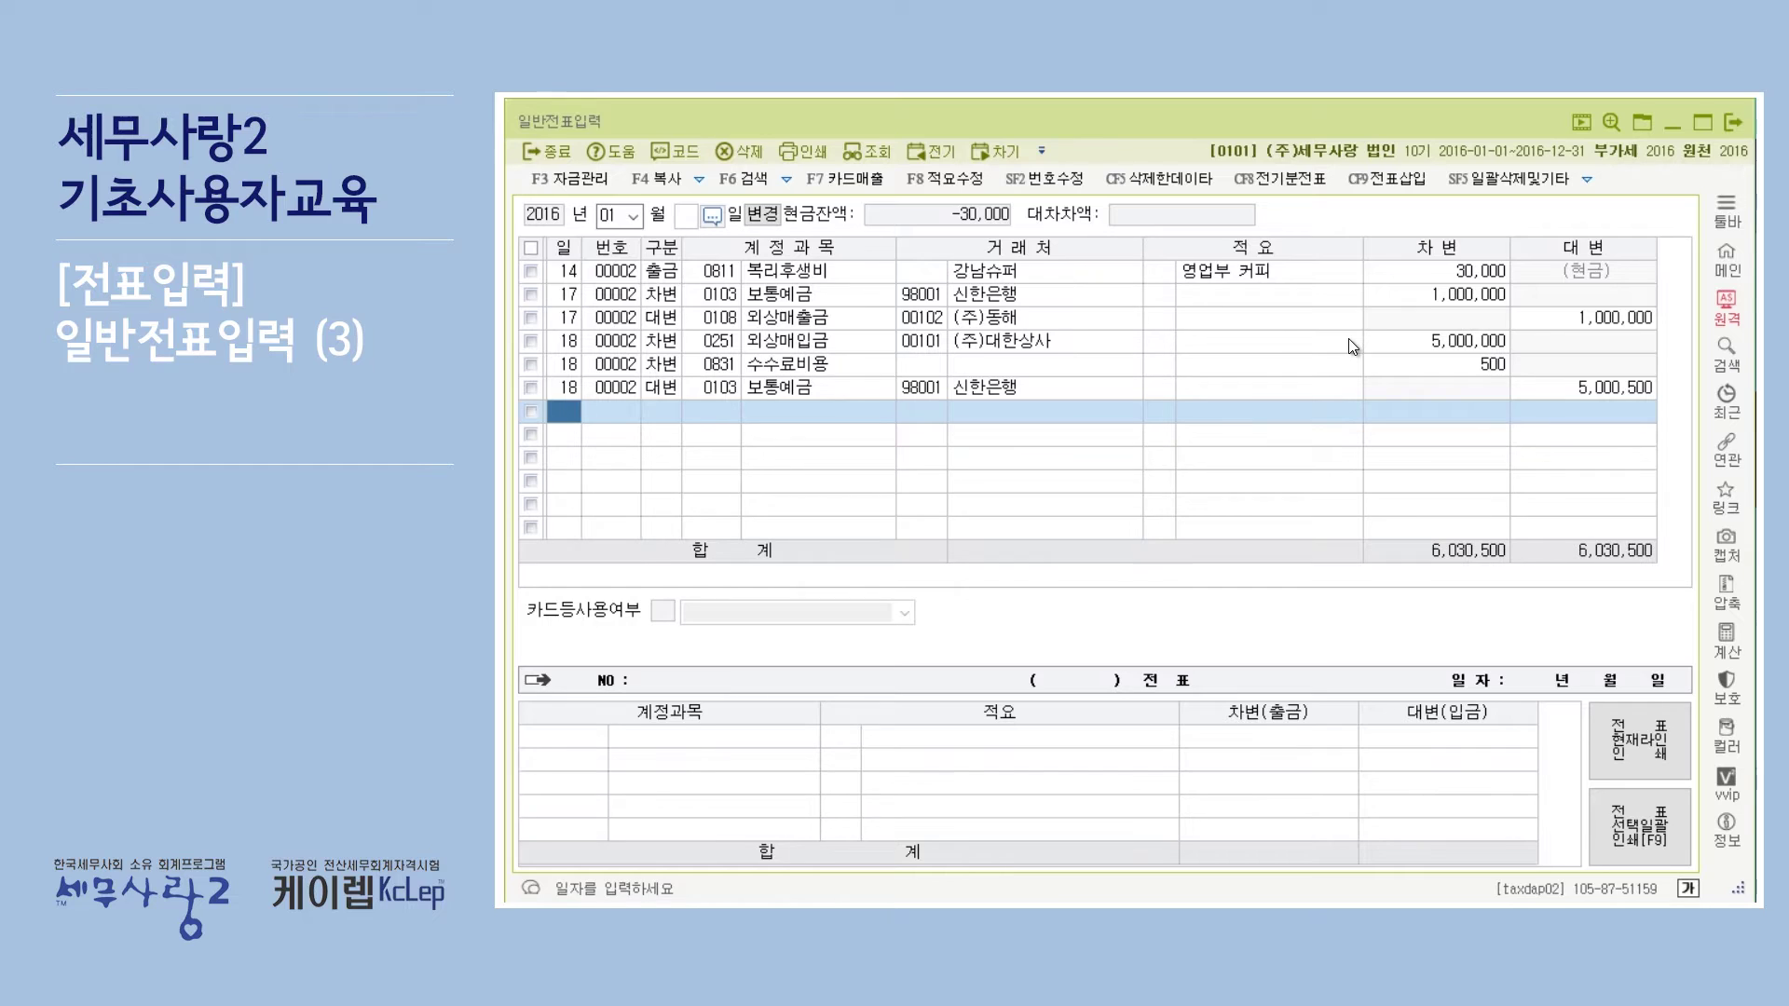
Start a debit (차변) line dated the 19th with the account 0103 보통예금.
{"action": "type", "text": "19"}
{"action": "key", "text": "Return"}
{"action": "type", "text": "3"}
{"action": "key", "text": "Return"}
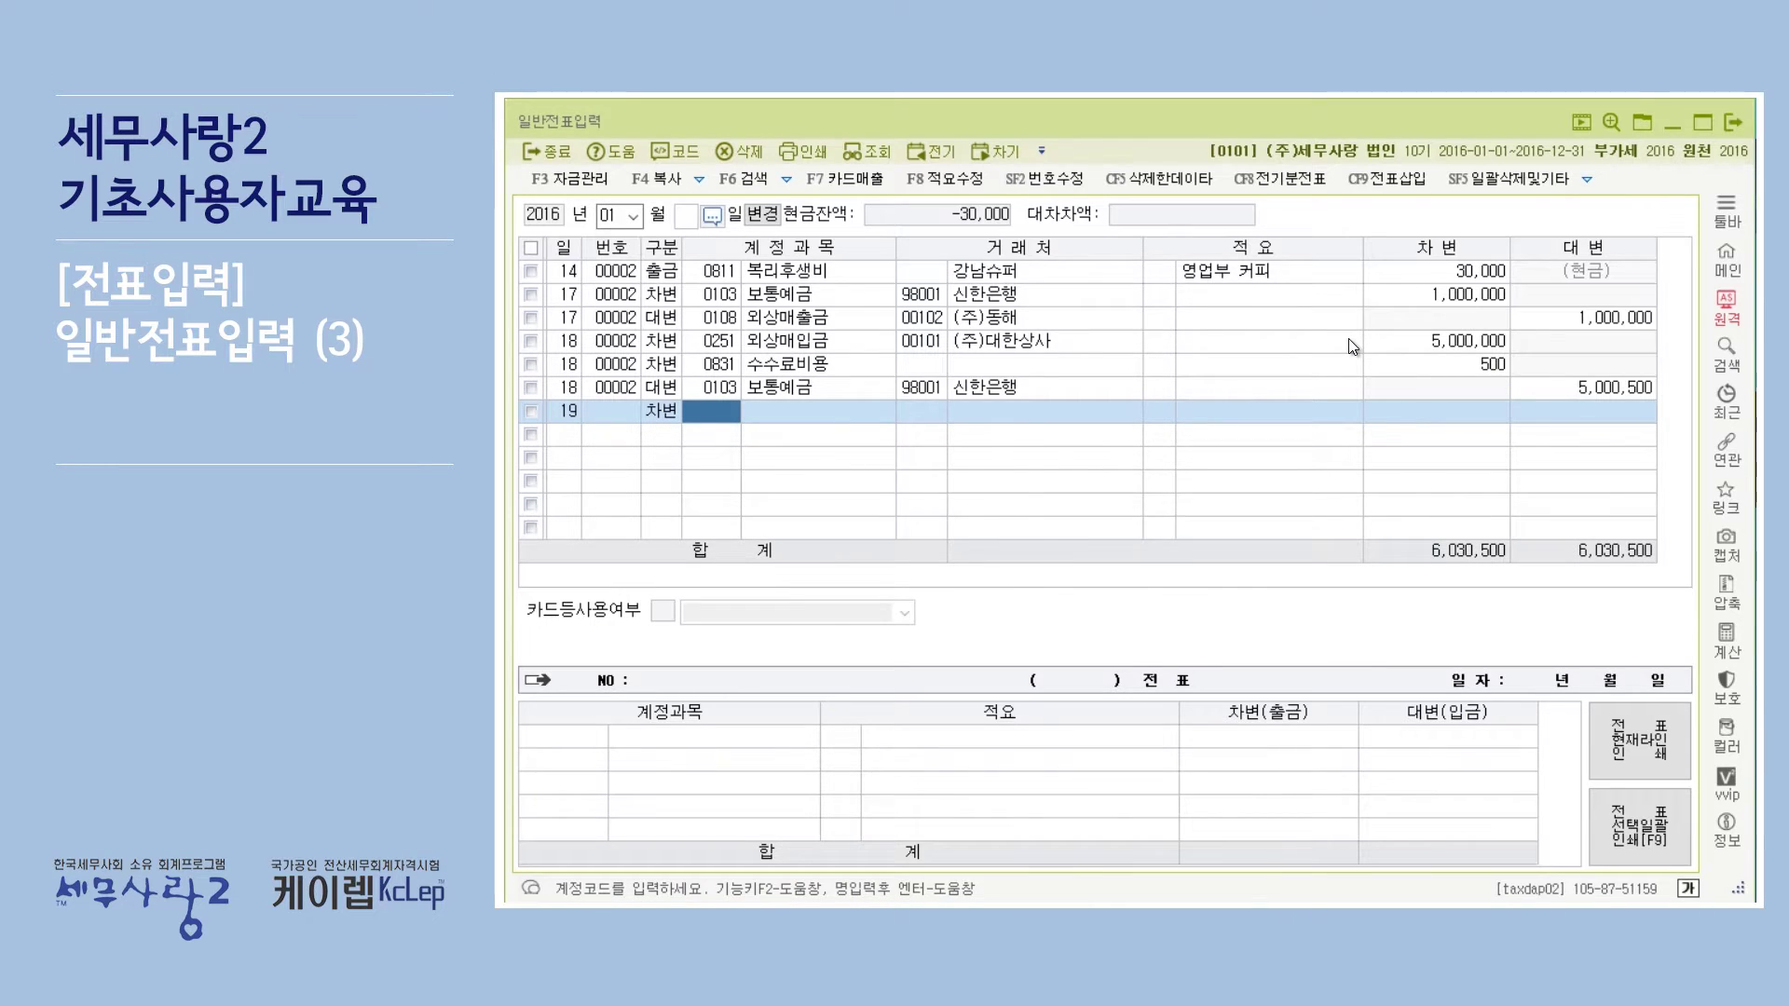
{"action": "key", "text": "F2"}
{"action": "key", "text": "Down"}
{"action": "key", "text": "Down"}
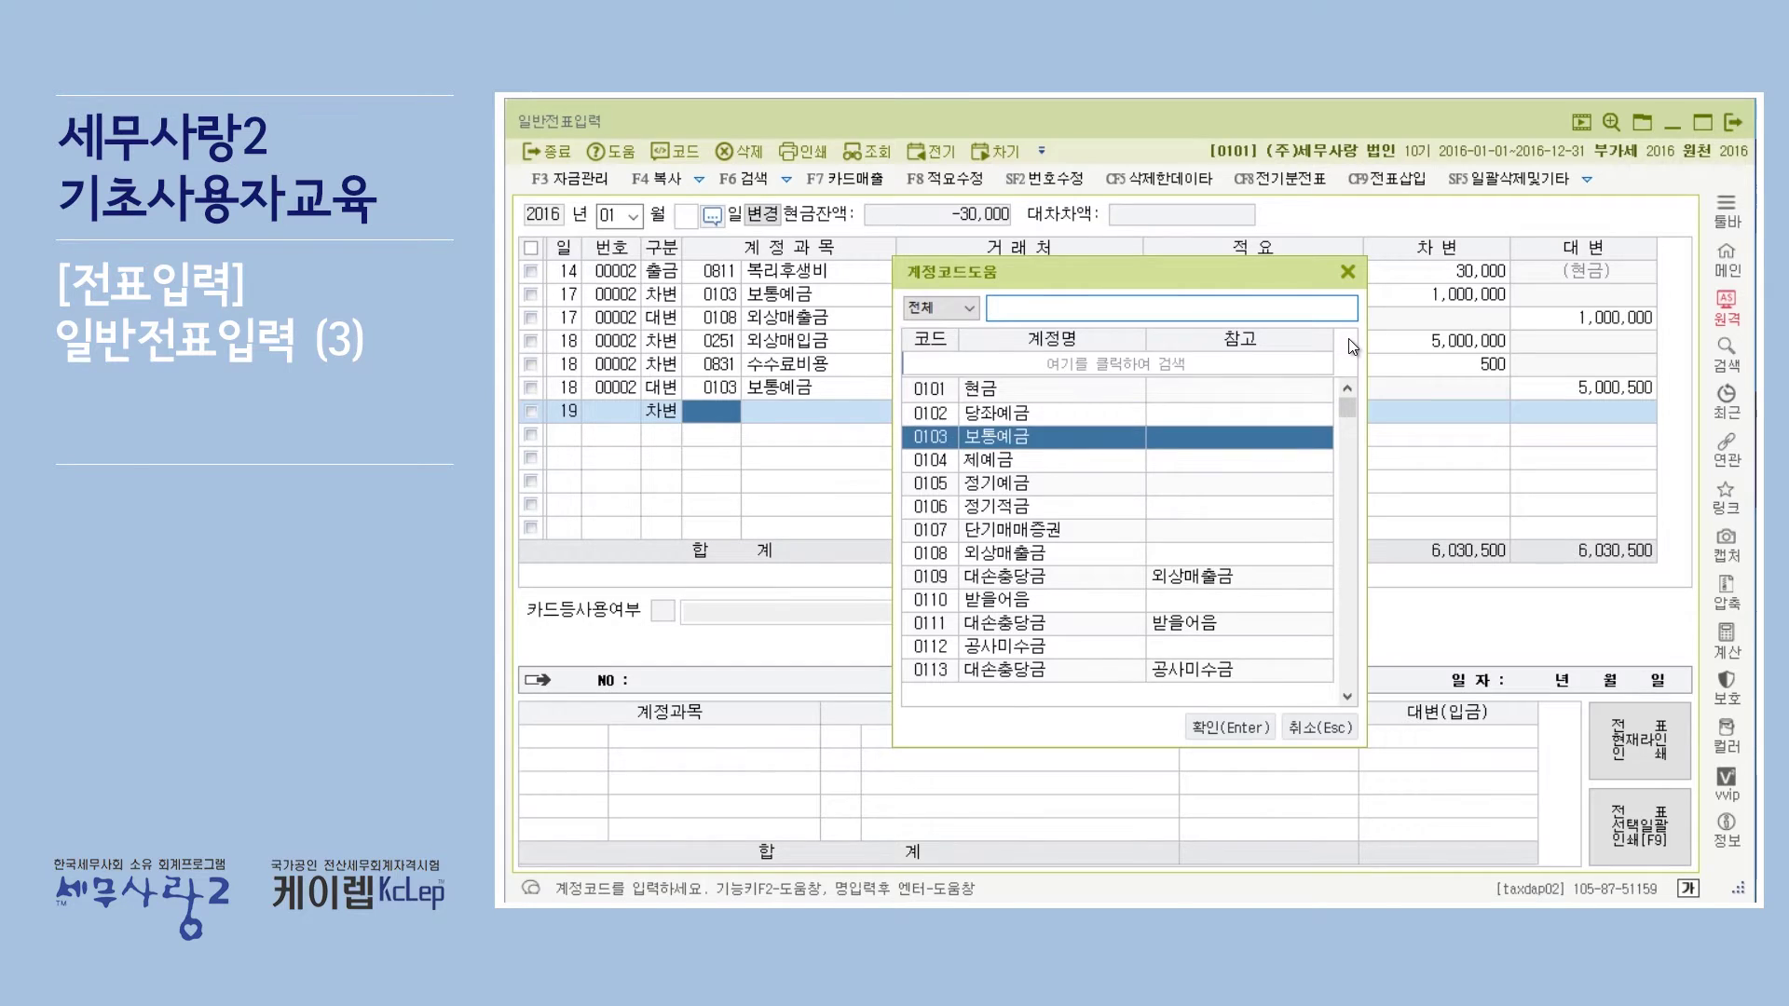
{"action": "key", "text": "Return"}
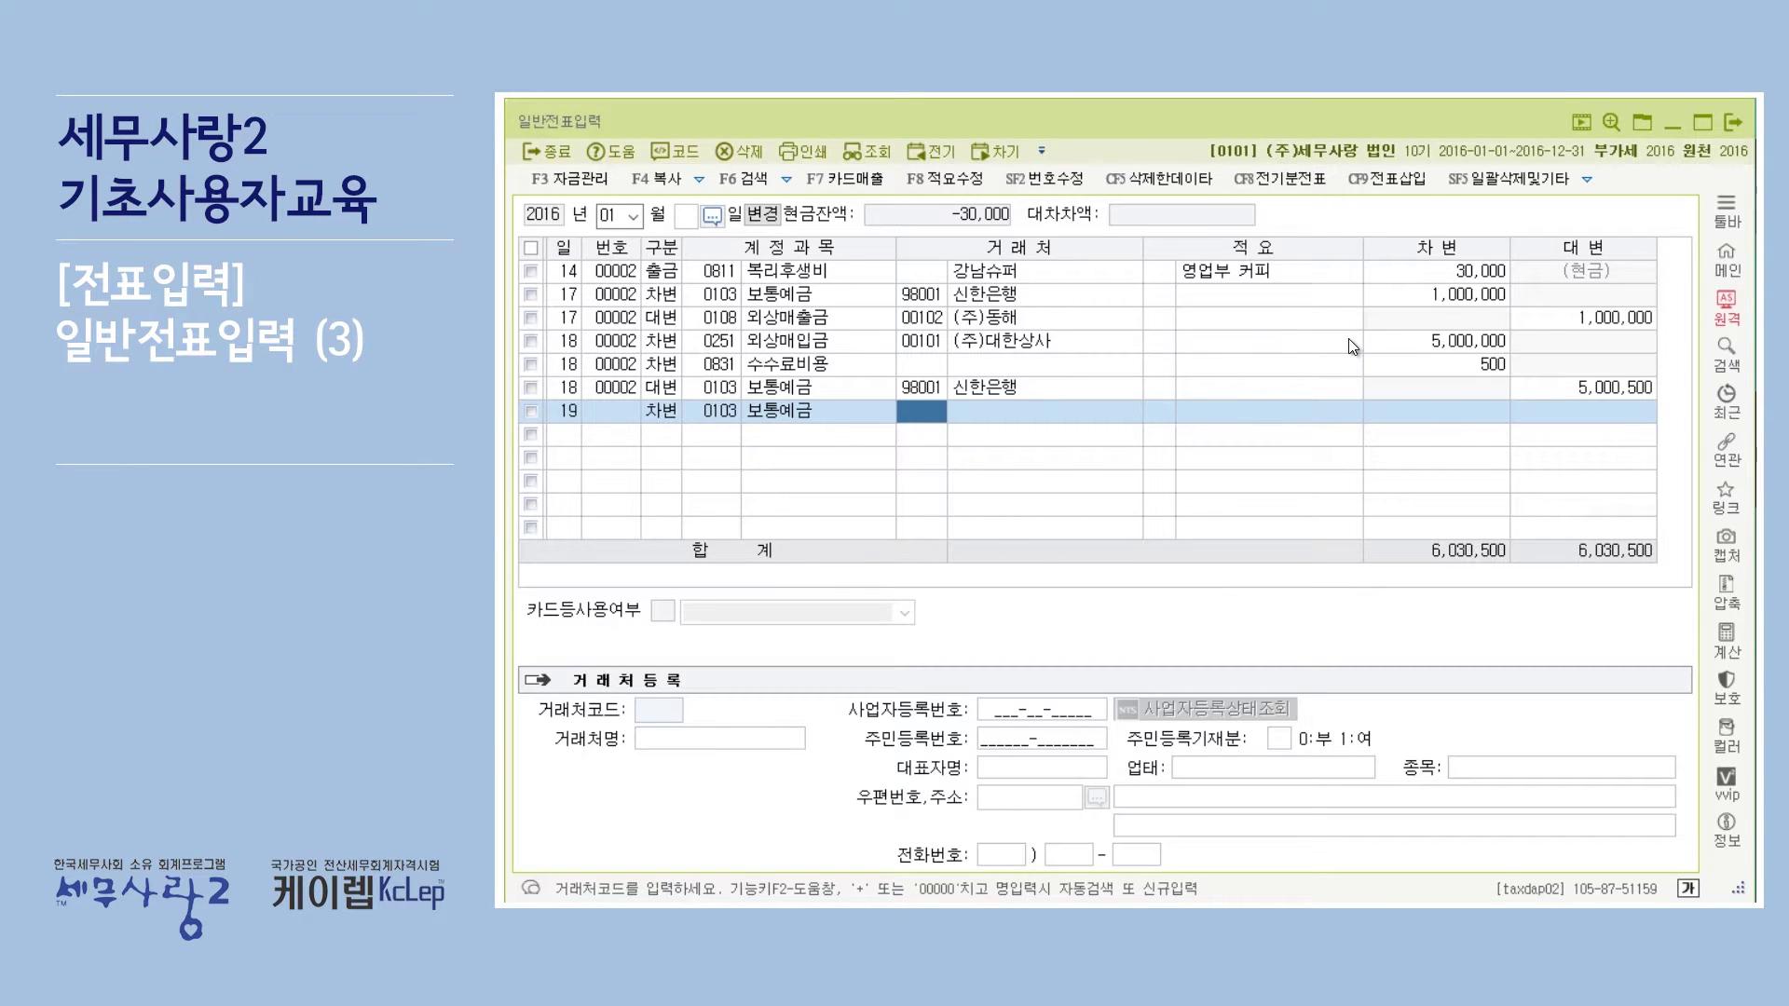
Assign 98001 신한은행 to the January 19 보통예금 debit line, leave its description blank and enter a 3,000,000 debit amount.
{"action": "key", "text": "F2"}
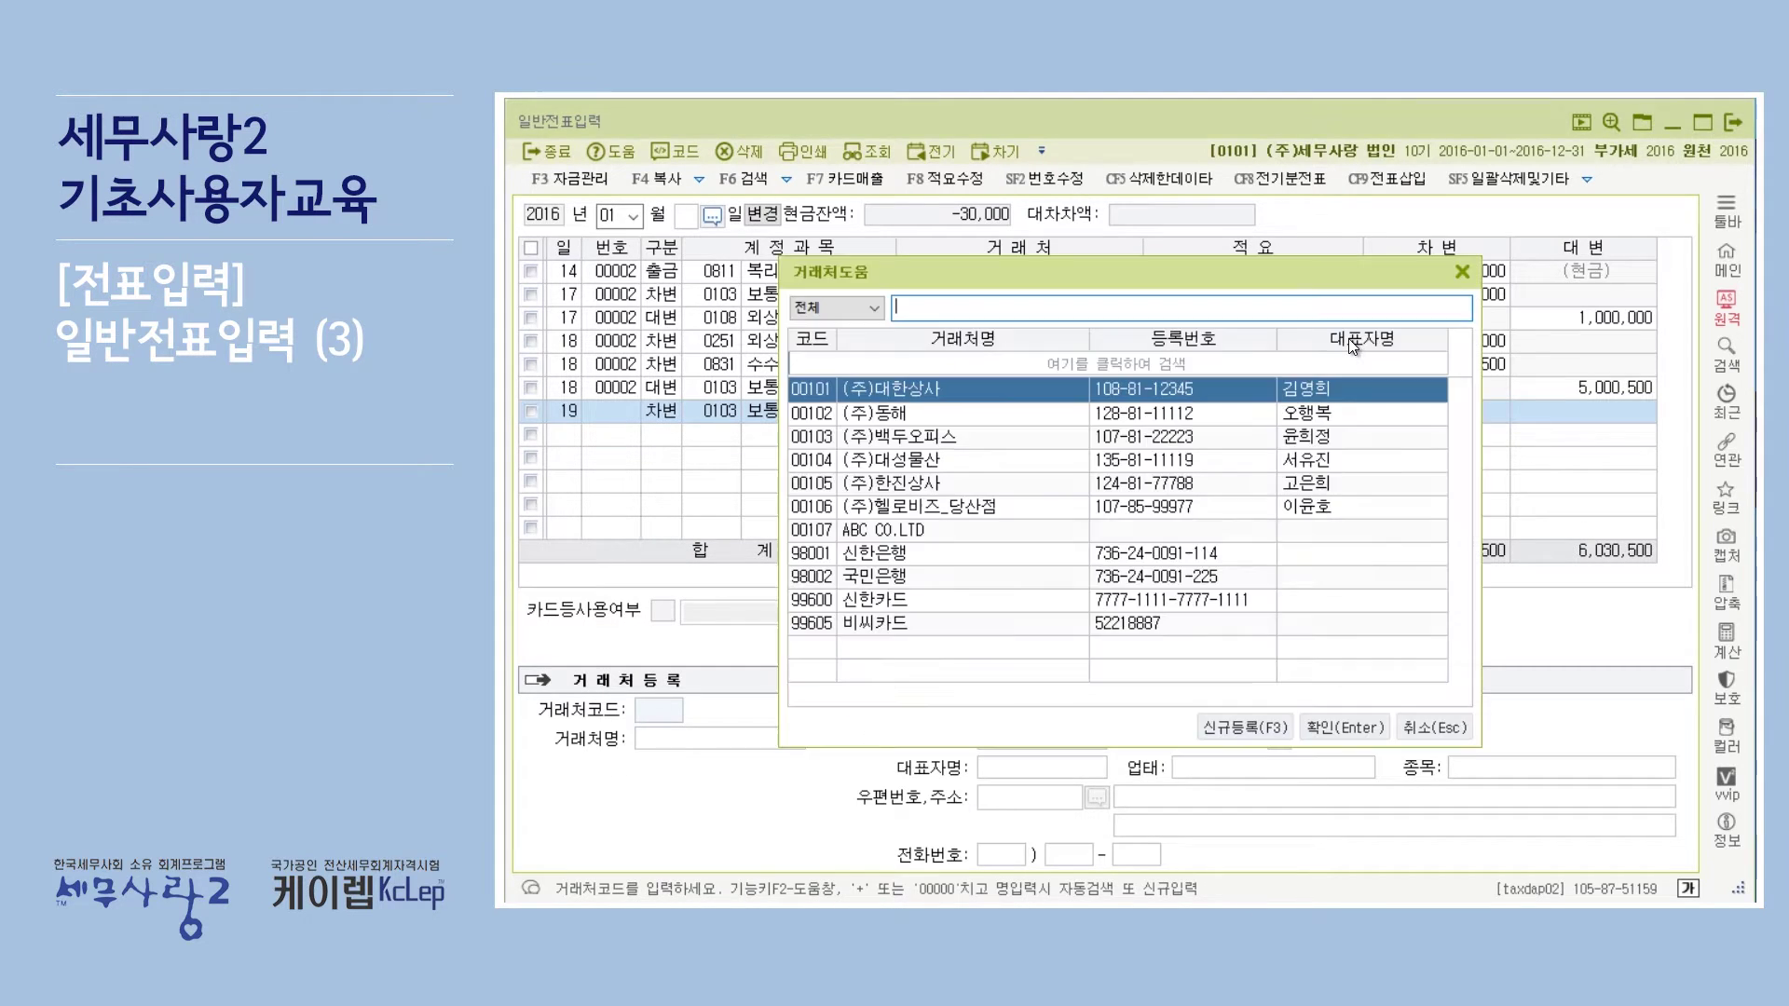
{"action": "type", "text": "신한"}
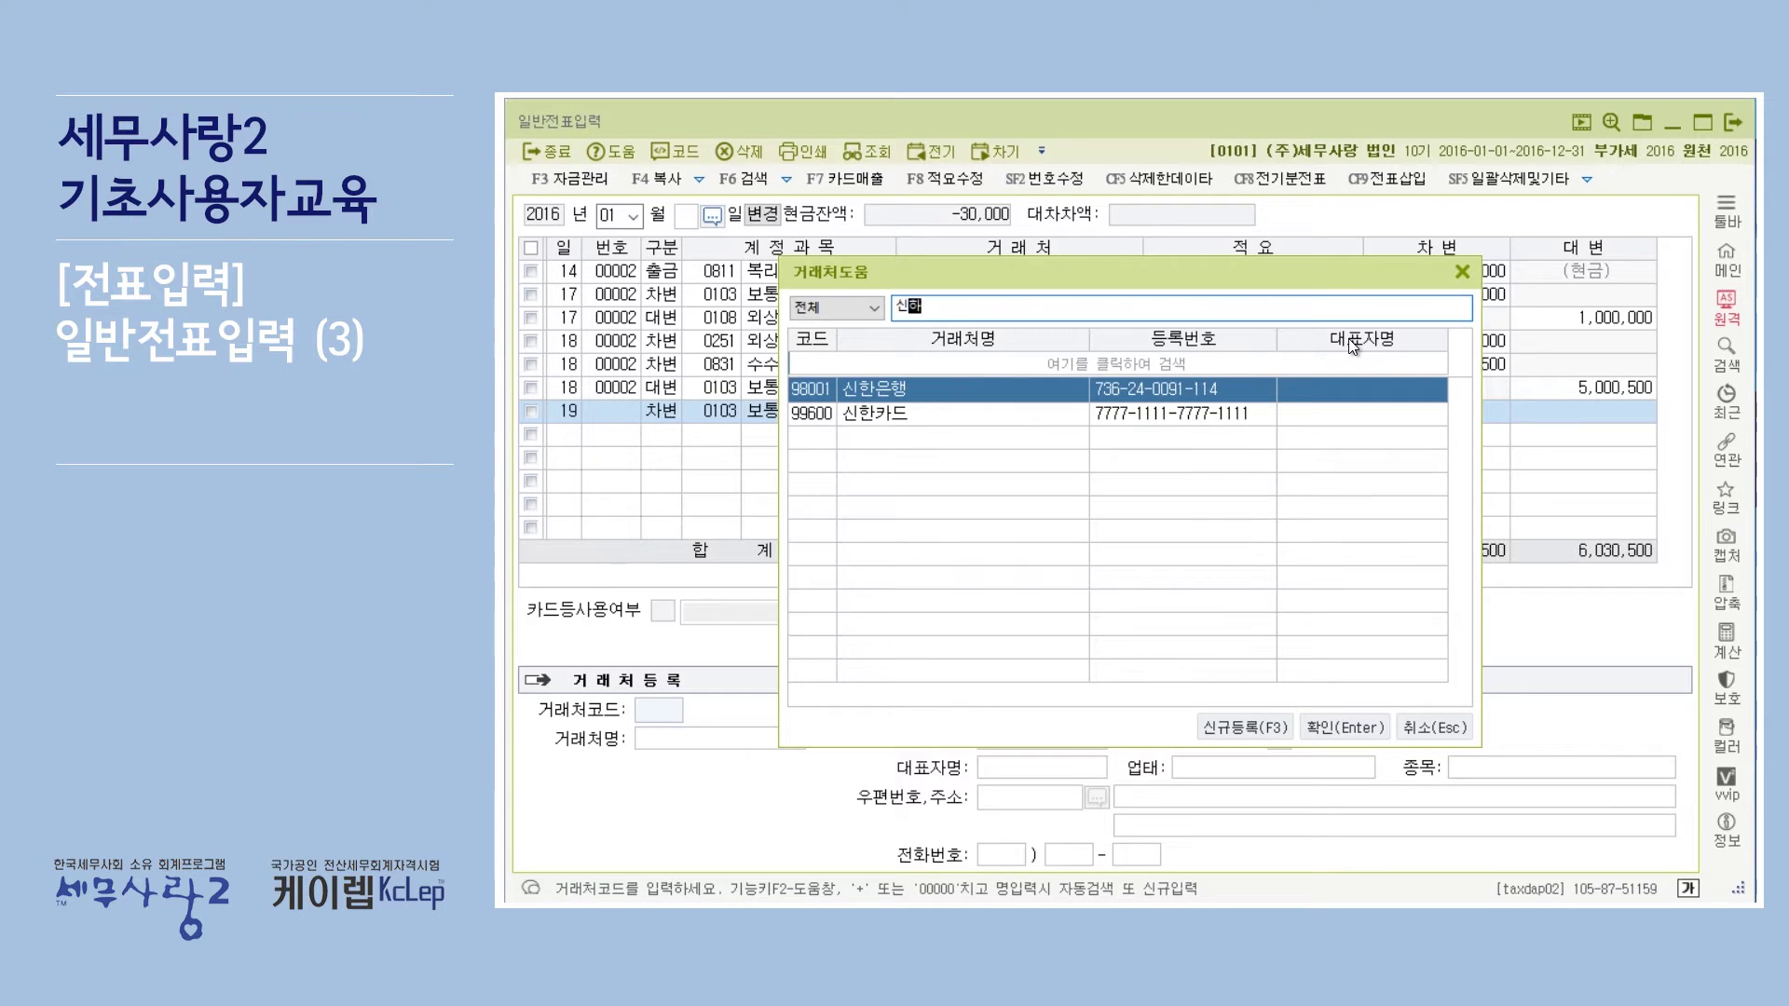
{"action": "key", "text": "Return"}
{"action": "key", "text": "Return"}
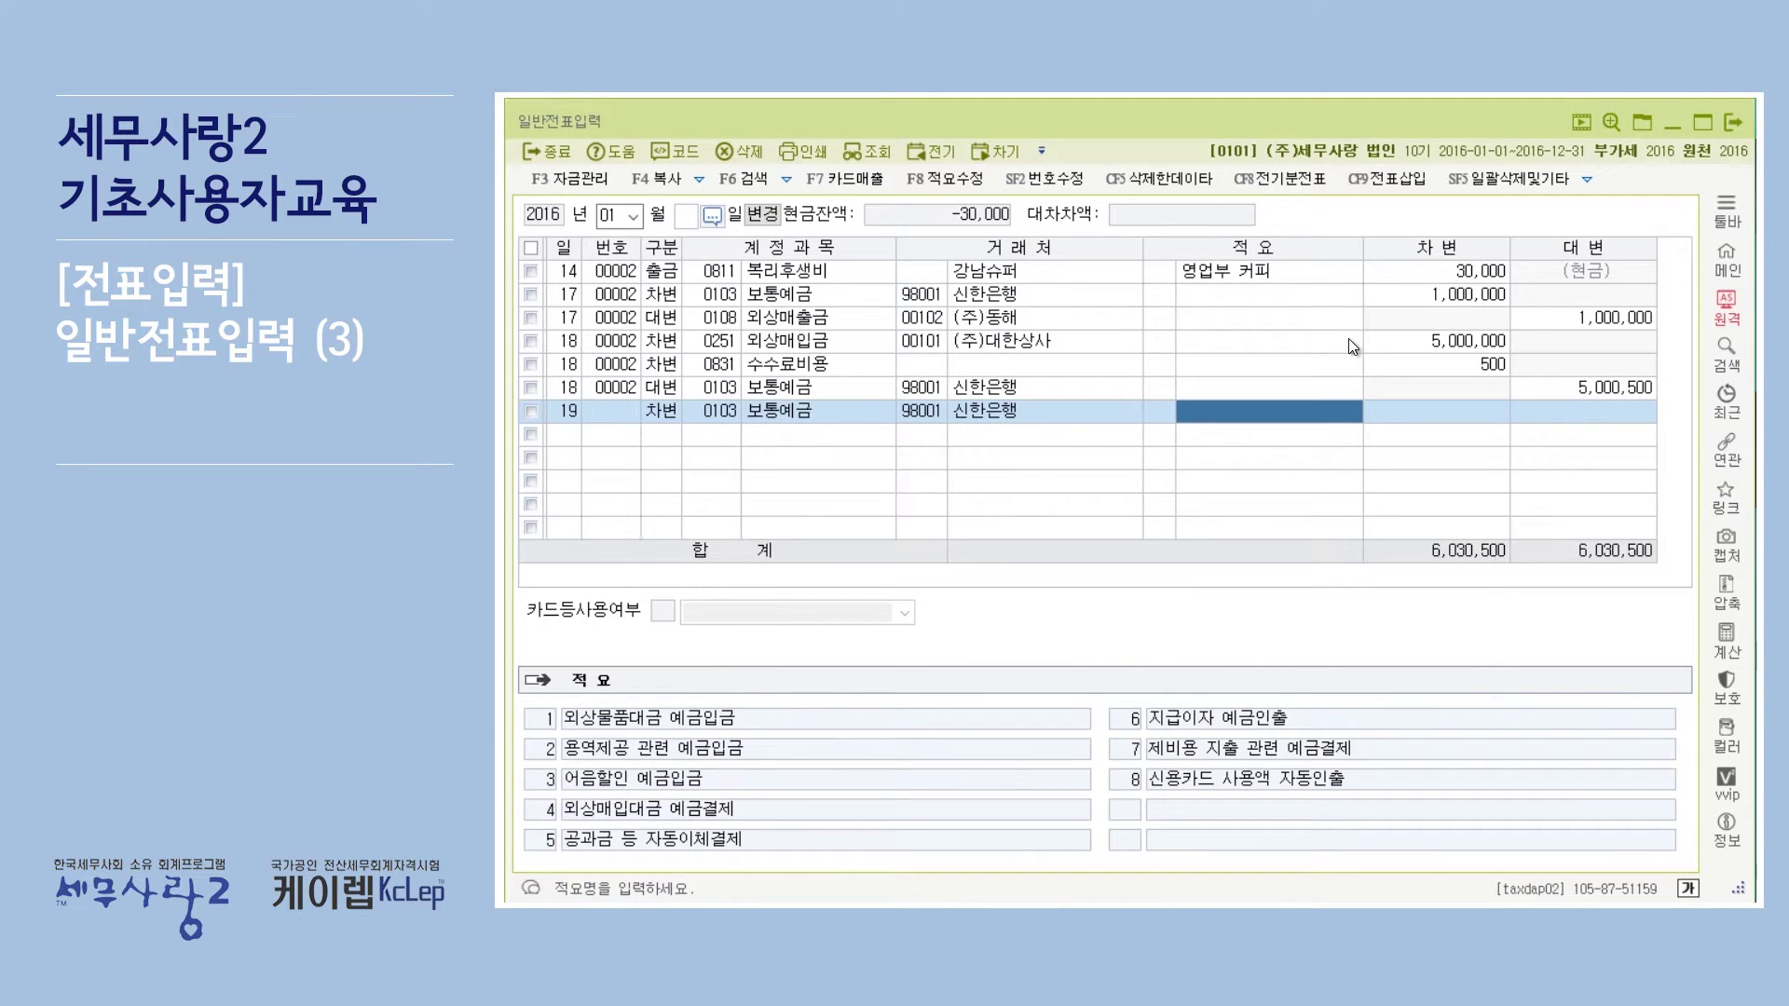
{"action": "key", "text": "Return"}
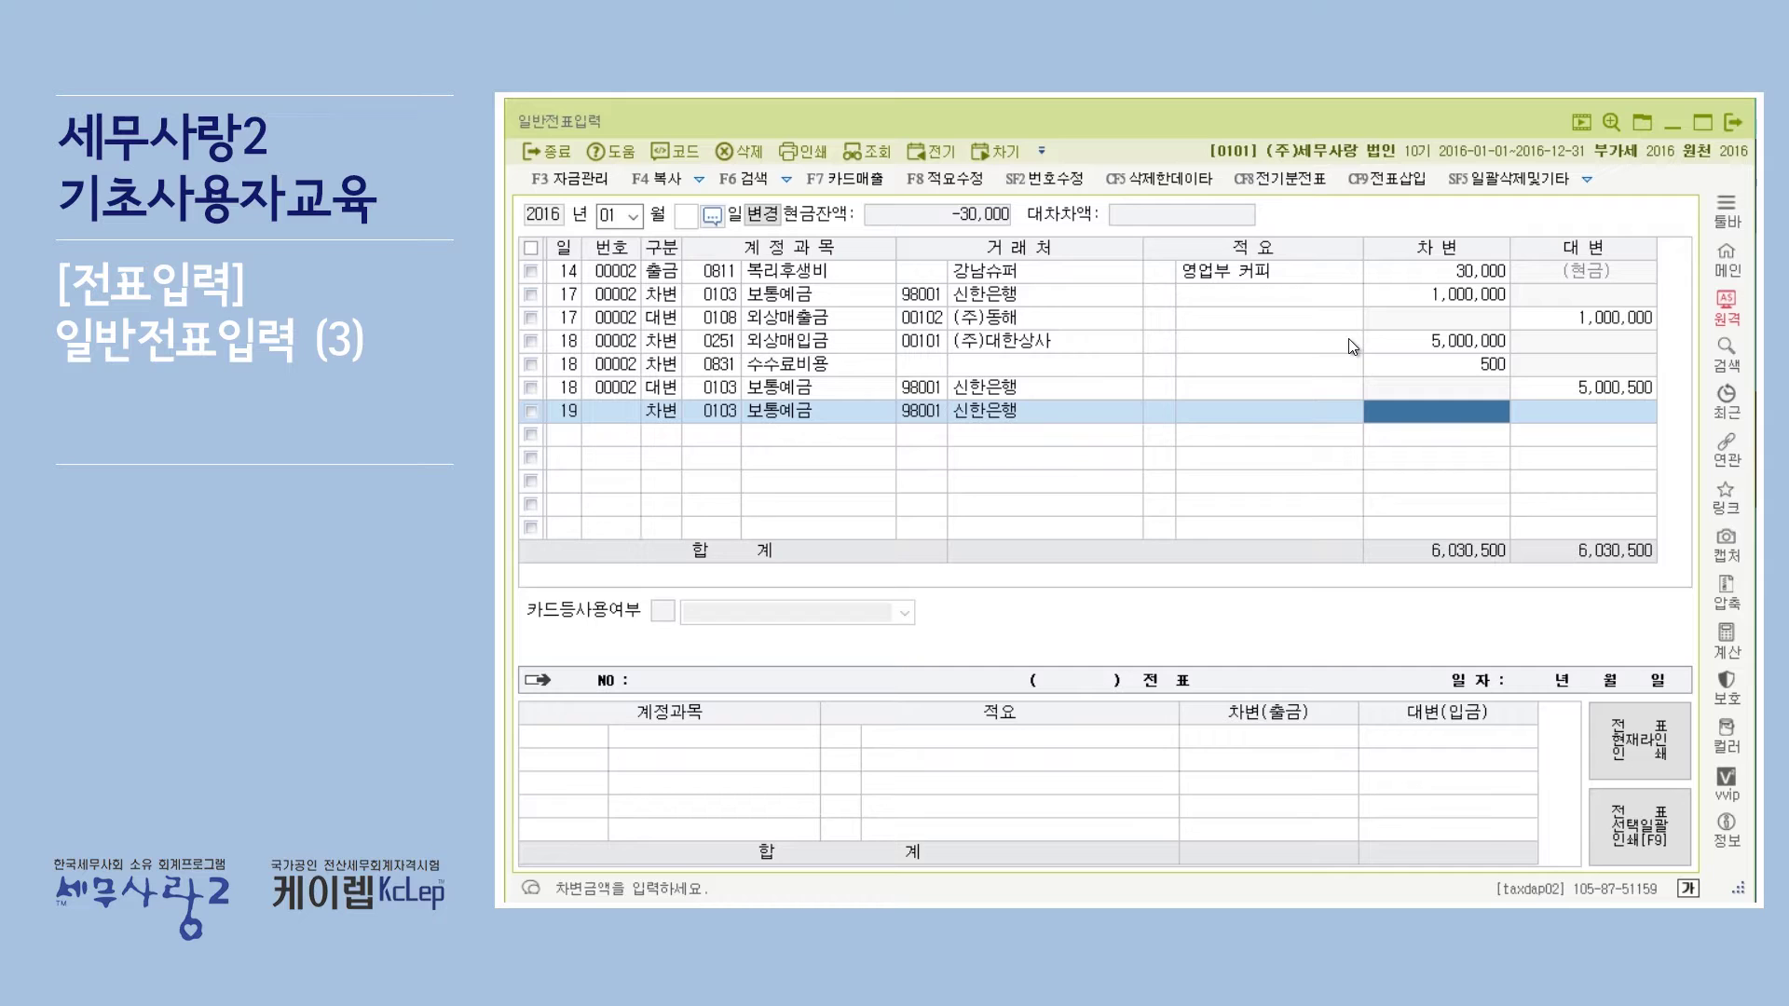
{"action": "type", "text": "3000000"}
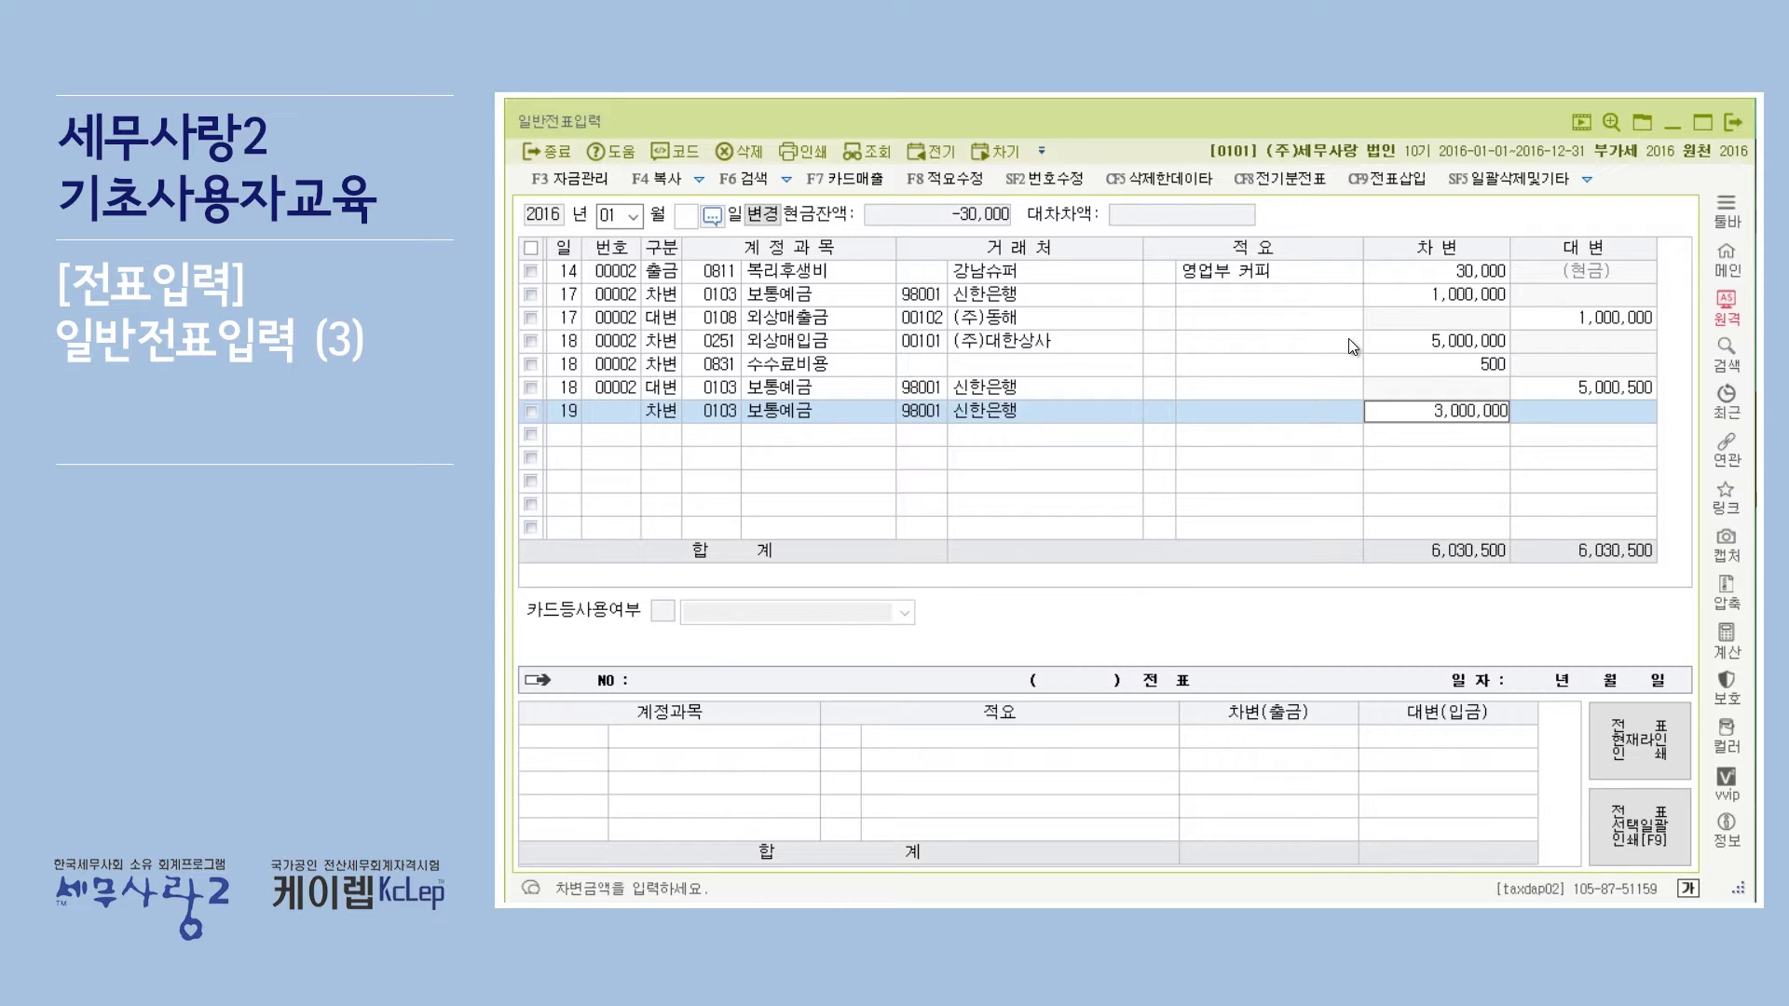
{"action": "key", "text": "Return"}
Add a credit (대변) line dated the 19th with the account 0108 외상매출금.
{"action": "key", "text": "Return"}
{"action": "type", "text": "4"}
{"action": "key", "text": "Return"}
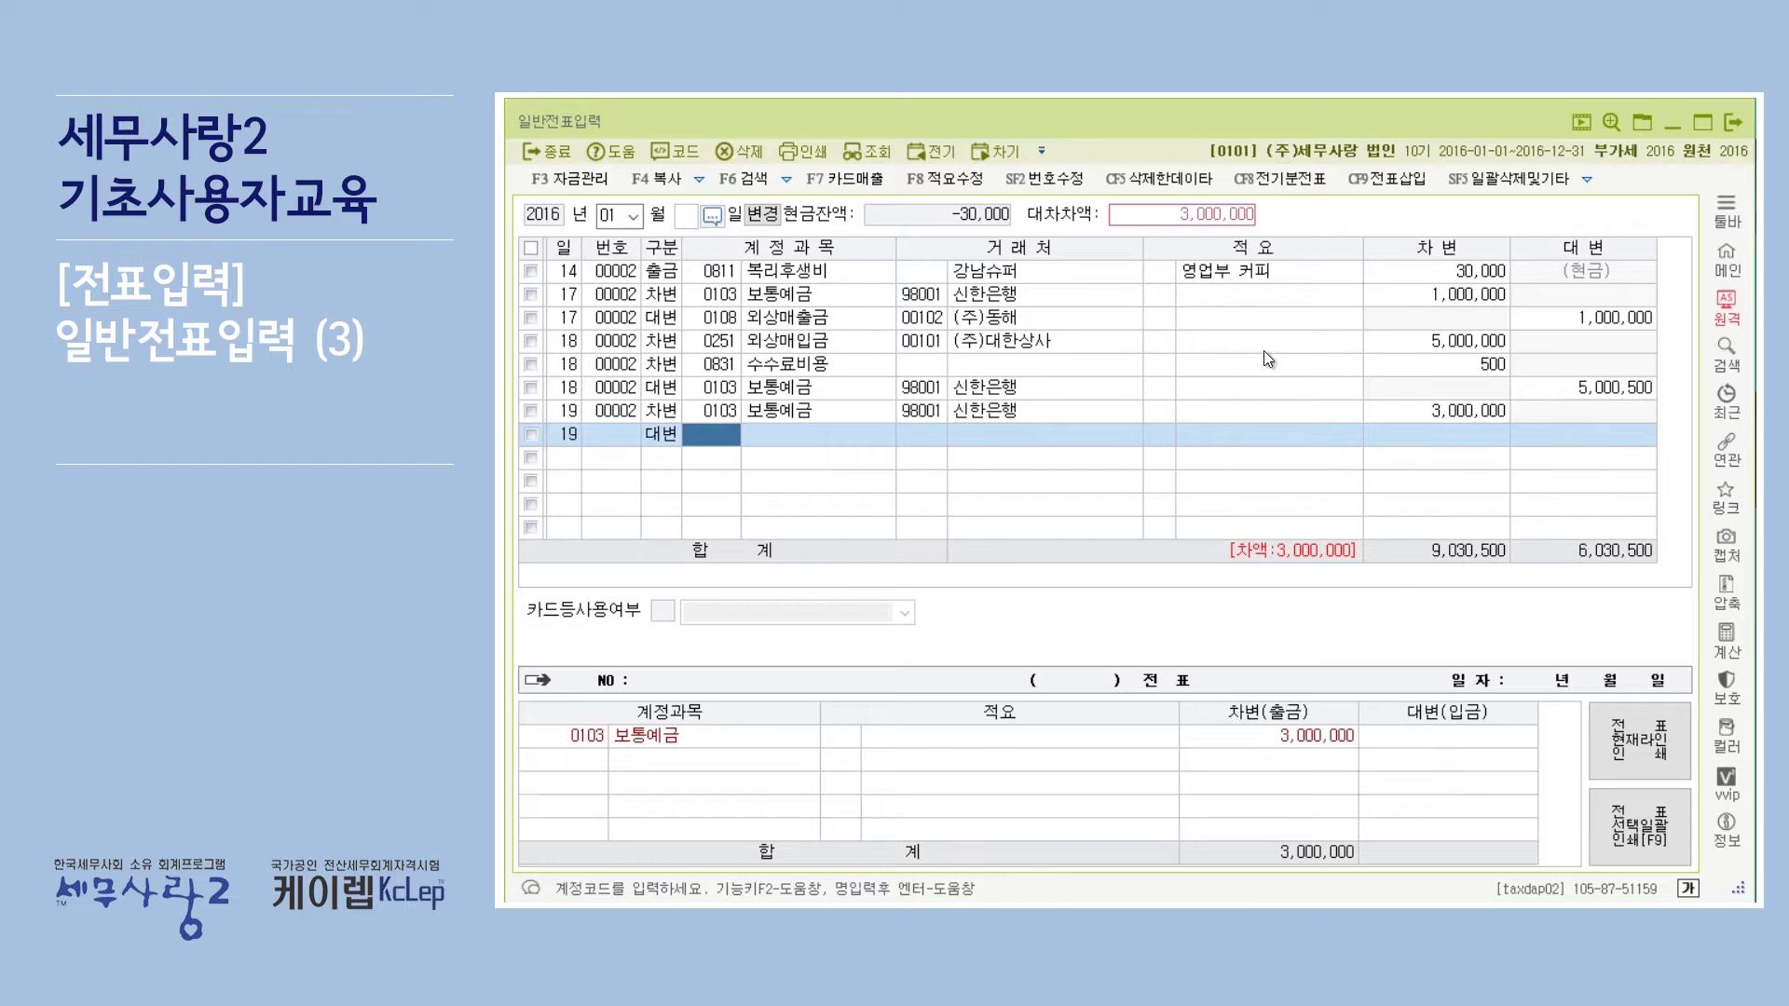
{"action": "key", "text": "F2"}
{"action": "type", "text": "외"}
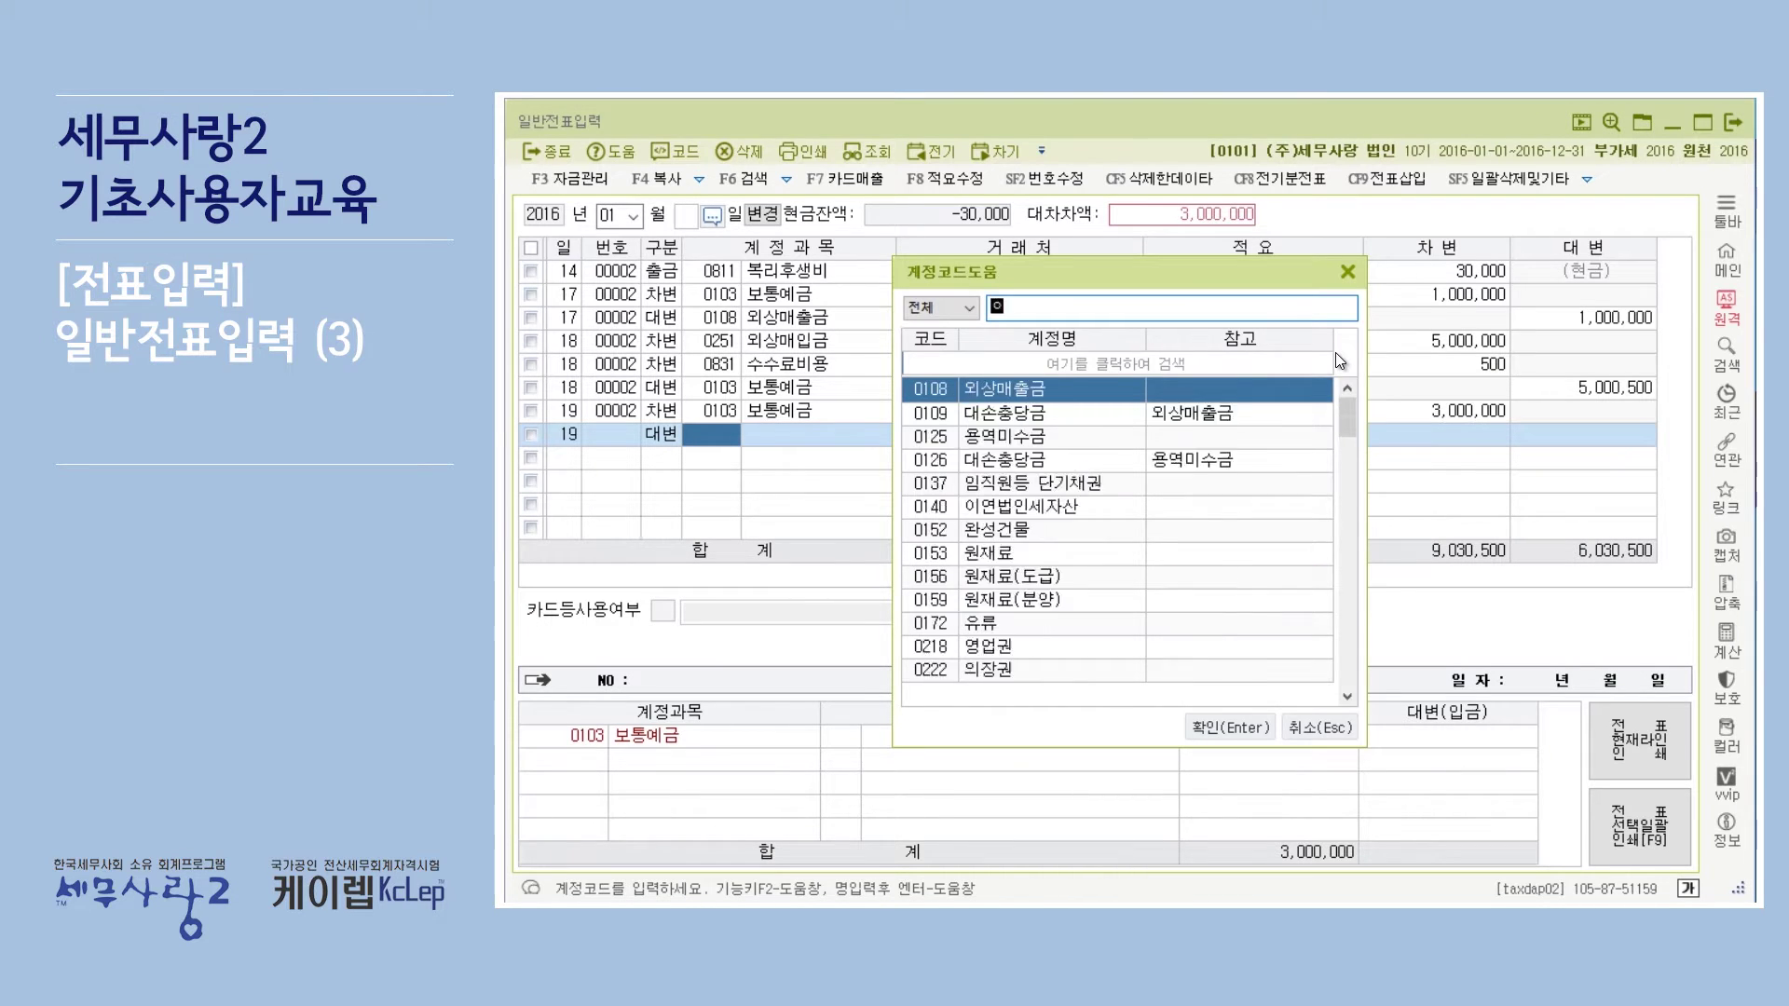
{"action": "type", "text": "상매출"}
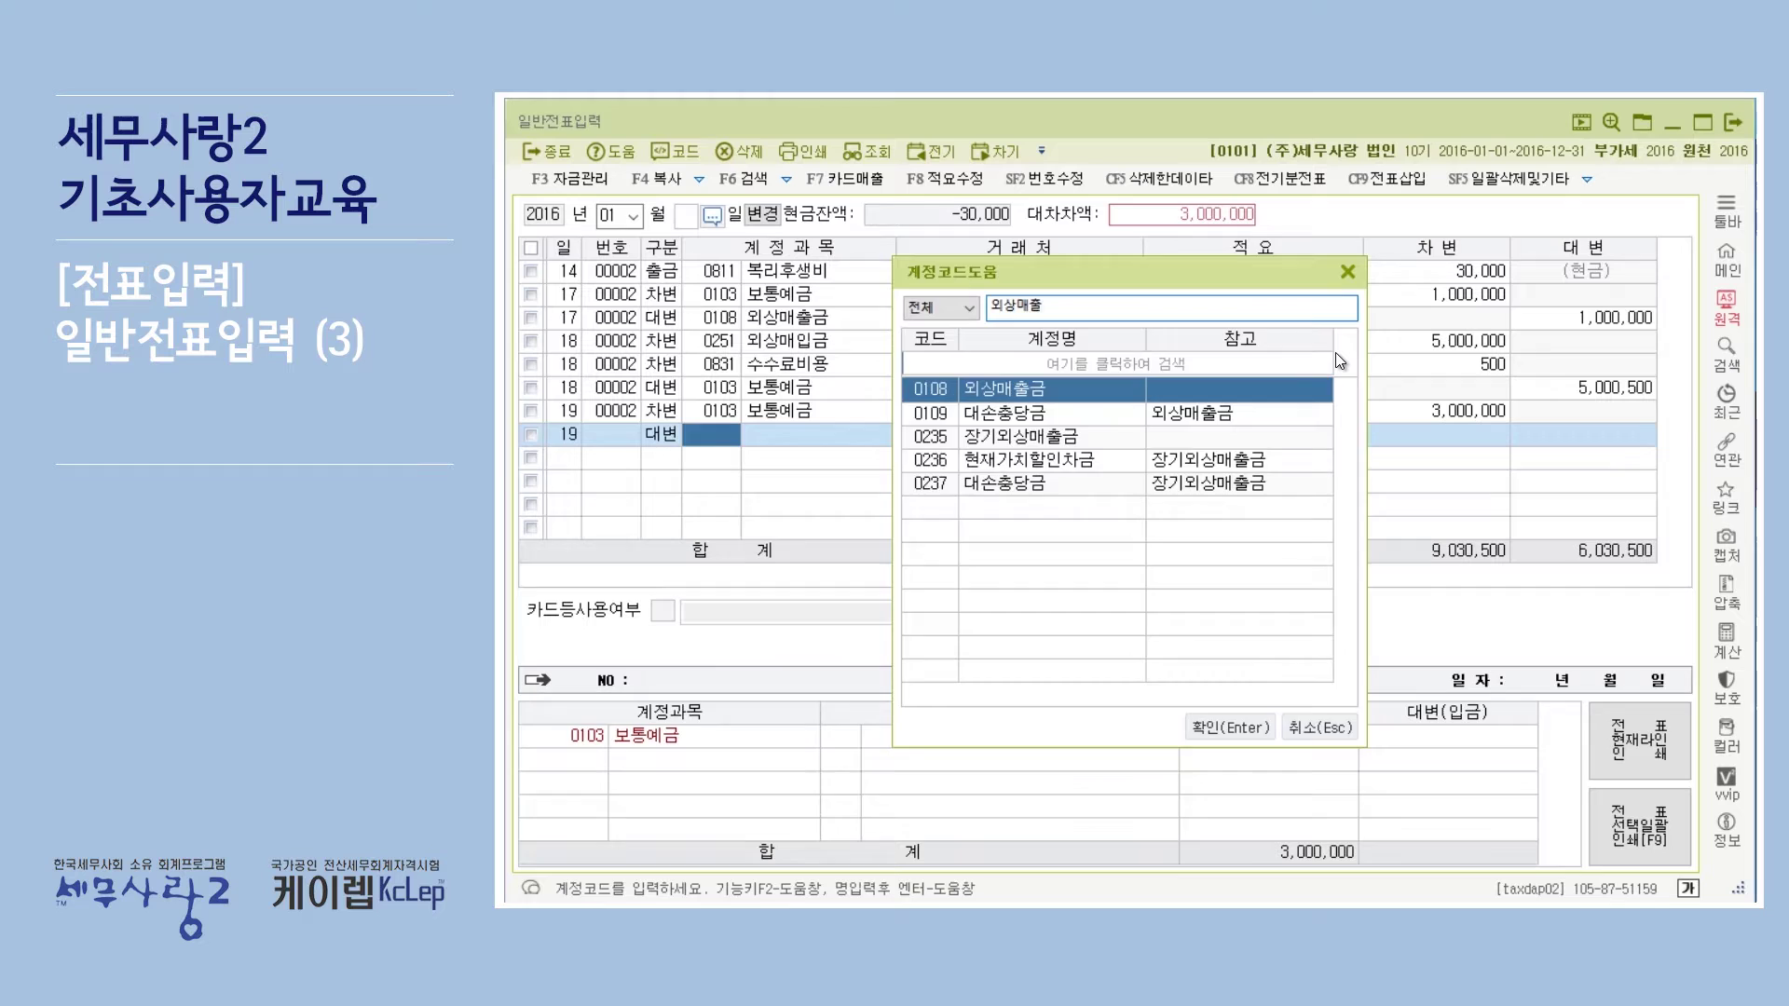
{"action": "key", "text": "Return"}
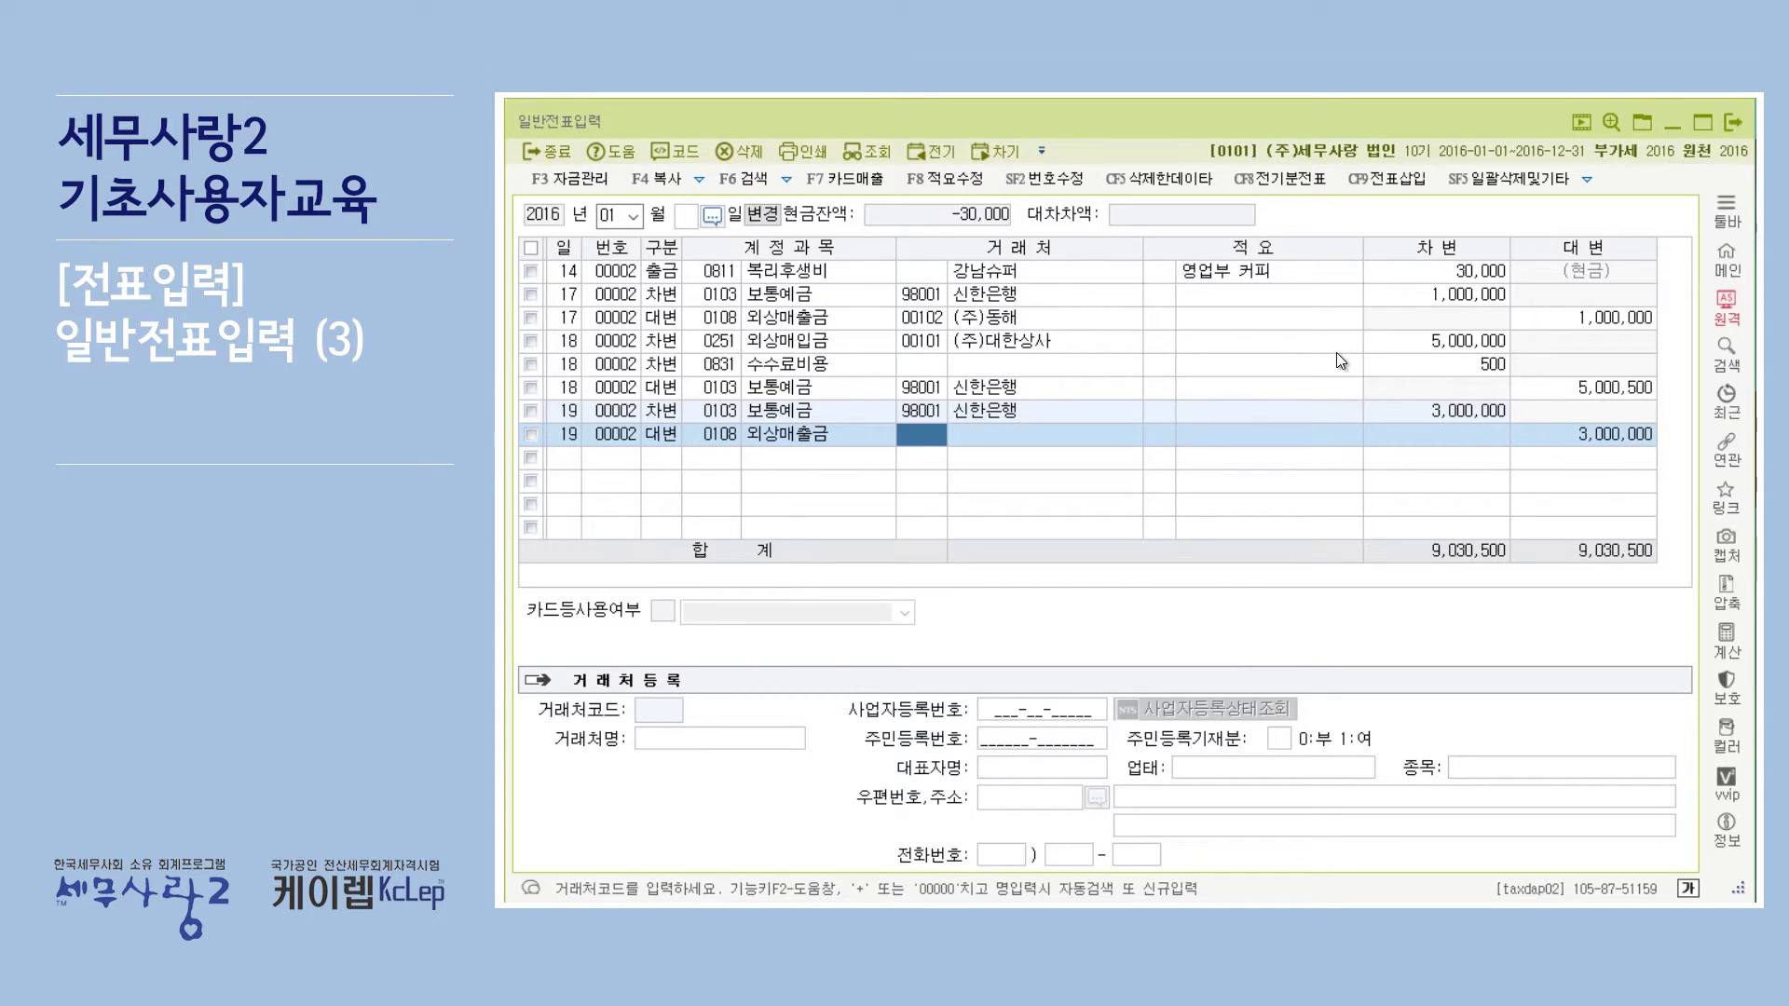
Assign 00103 (주)백두오피스 to the January 19 외상매출금 credit line and leave its description blank.
{"action": "key", "text": "F2"}
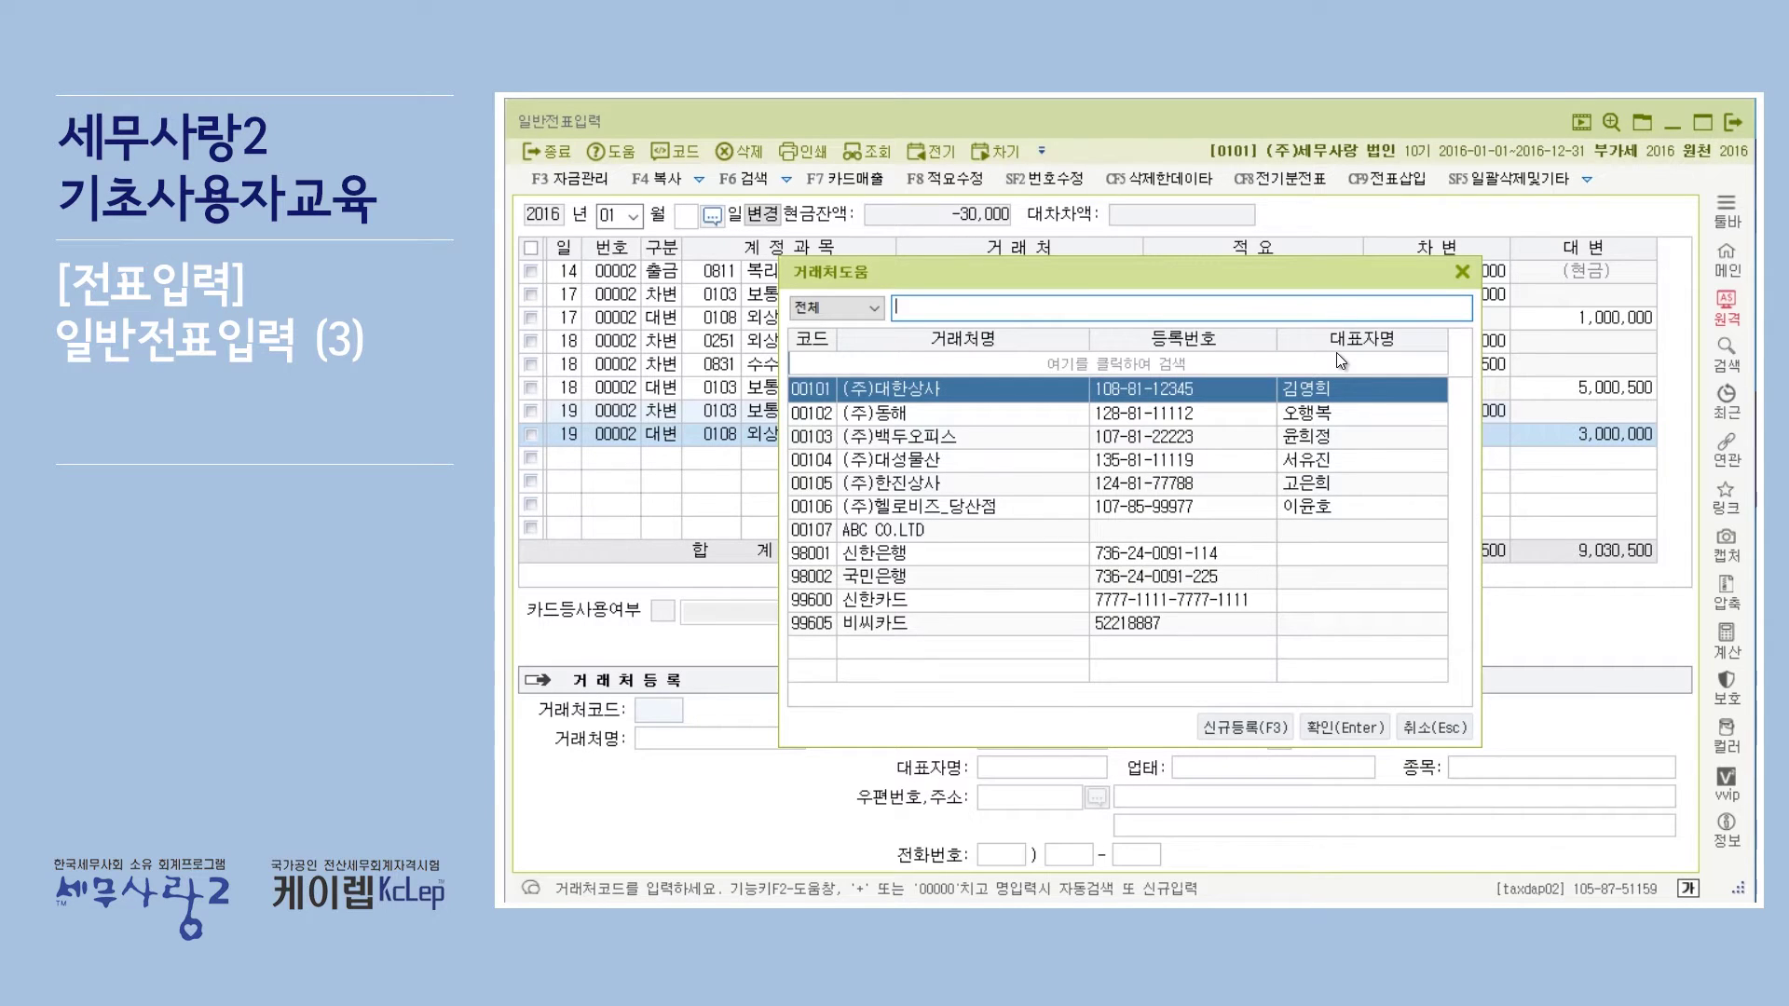
{"action": "type", "text": "백"}
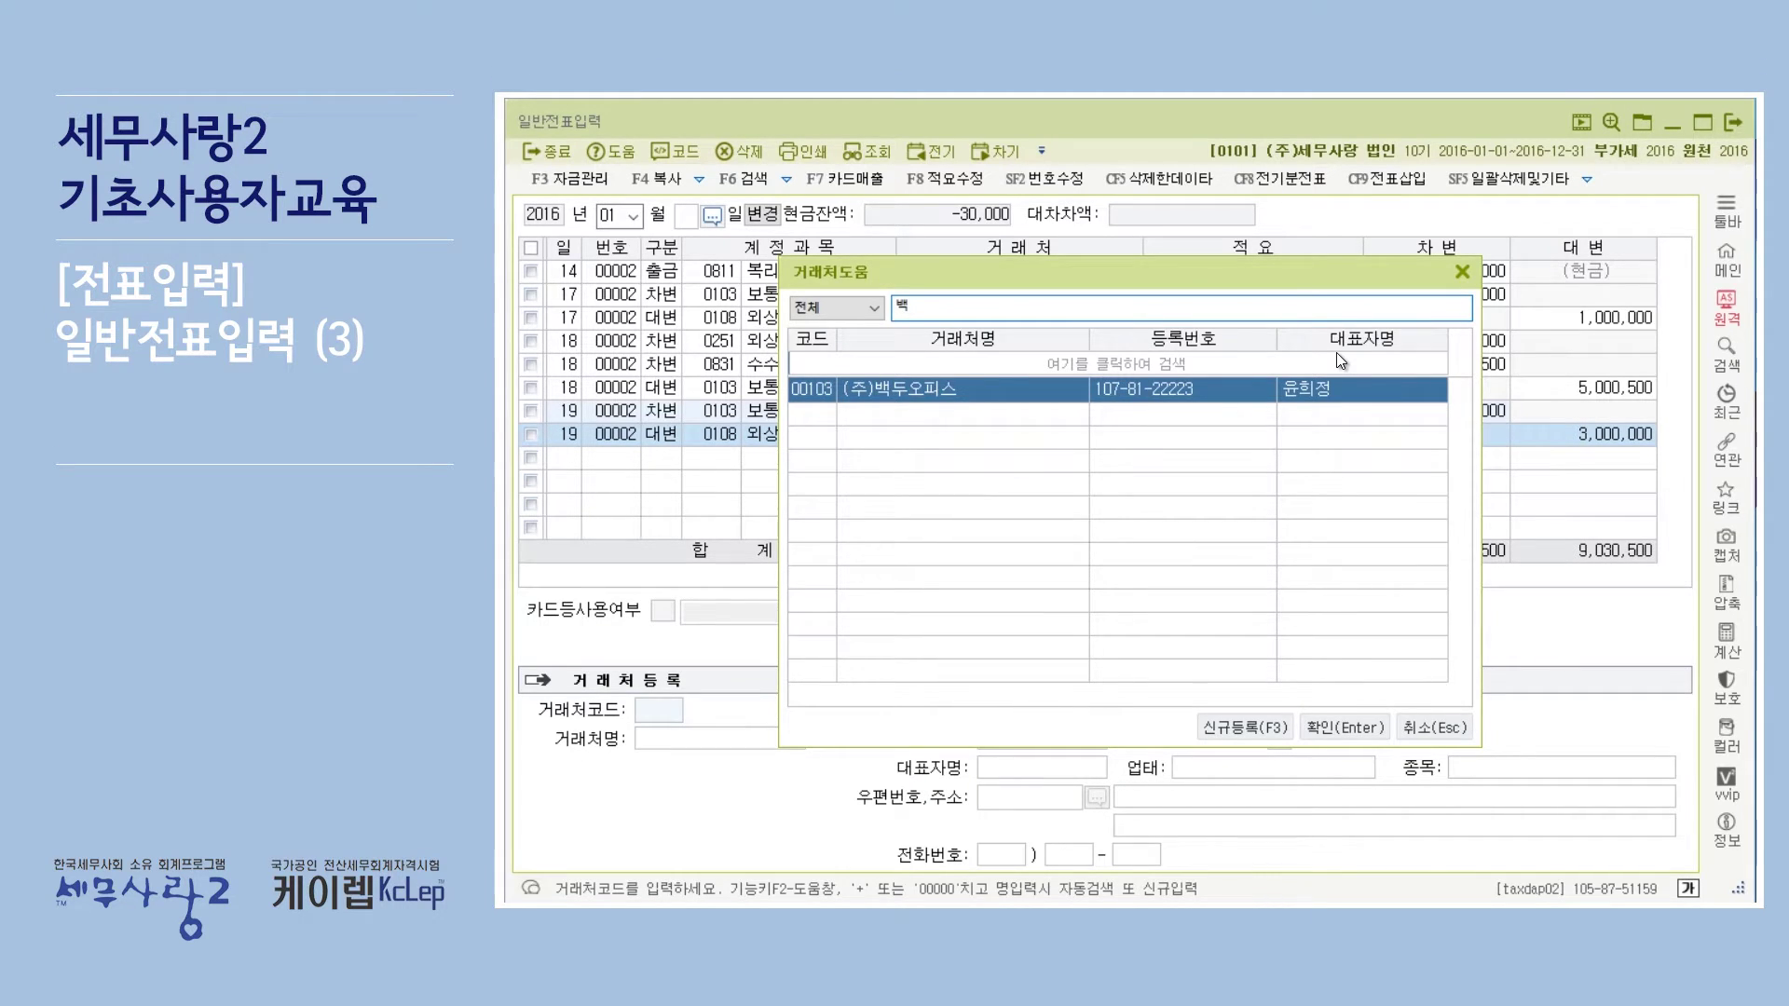
{"action": "key", "text": "Return"}
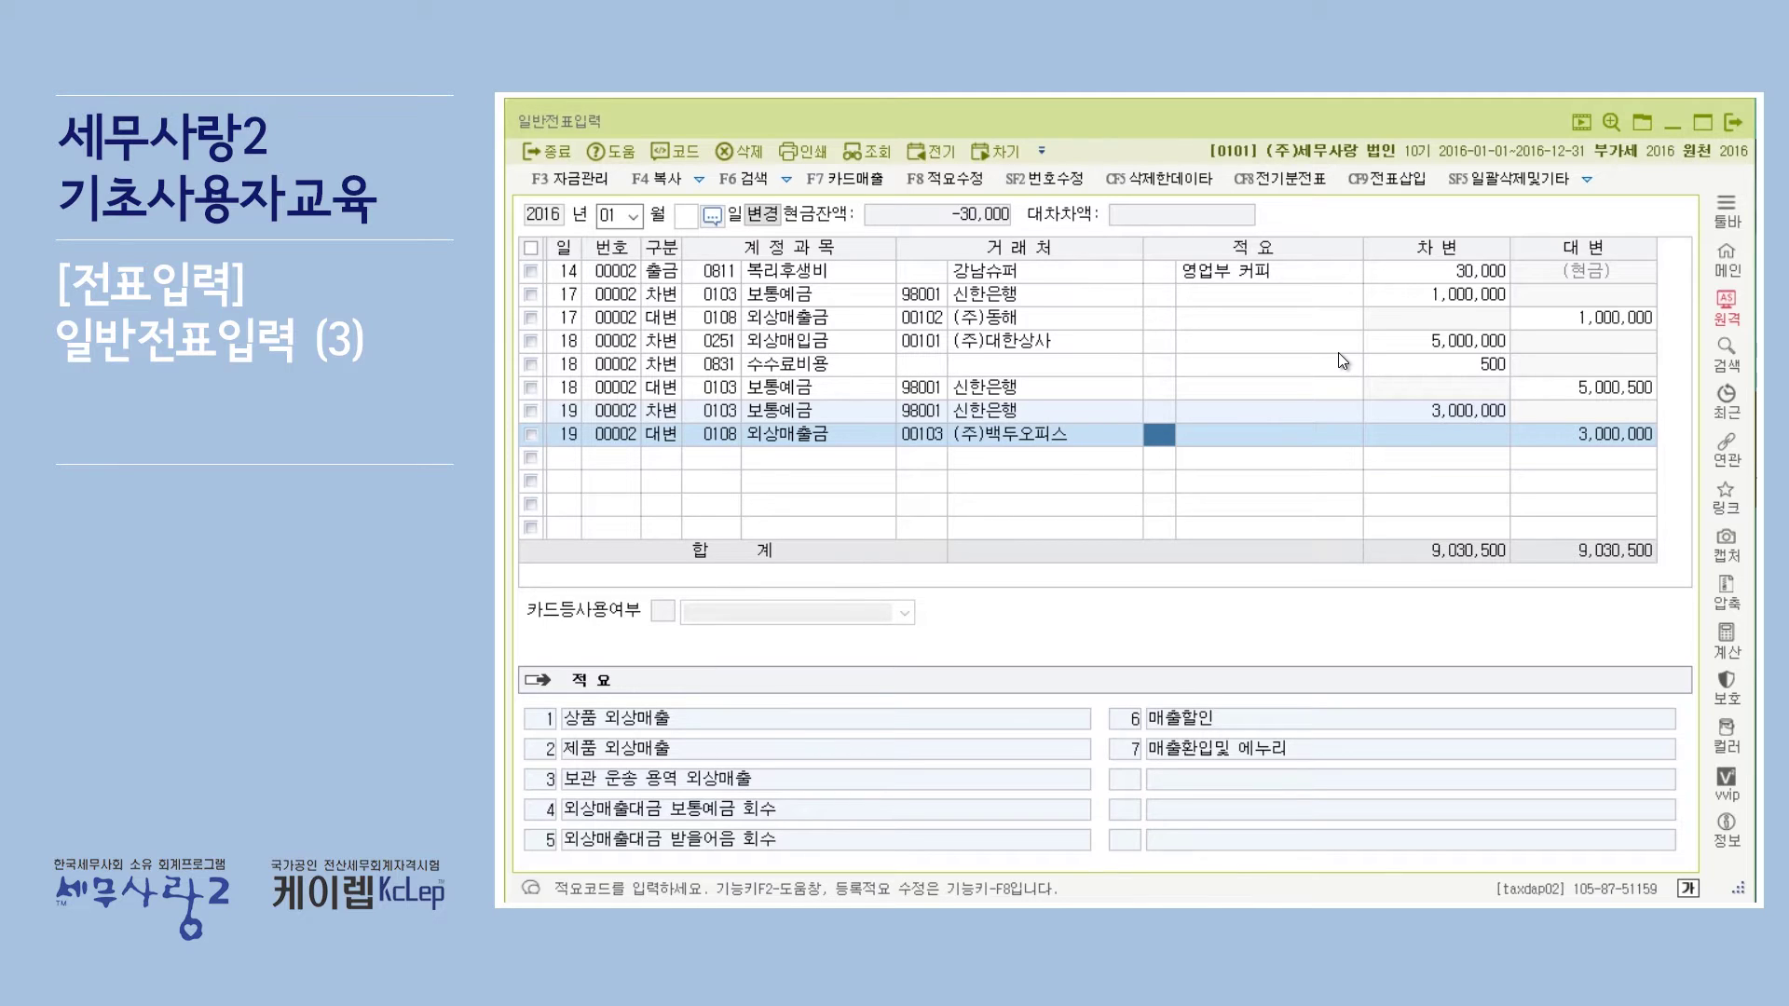
{"action": "key", "text": "Return"}
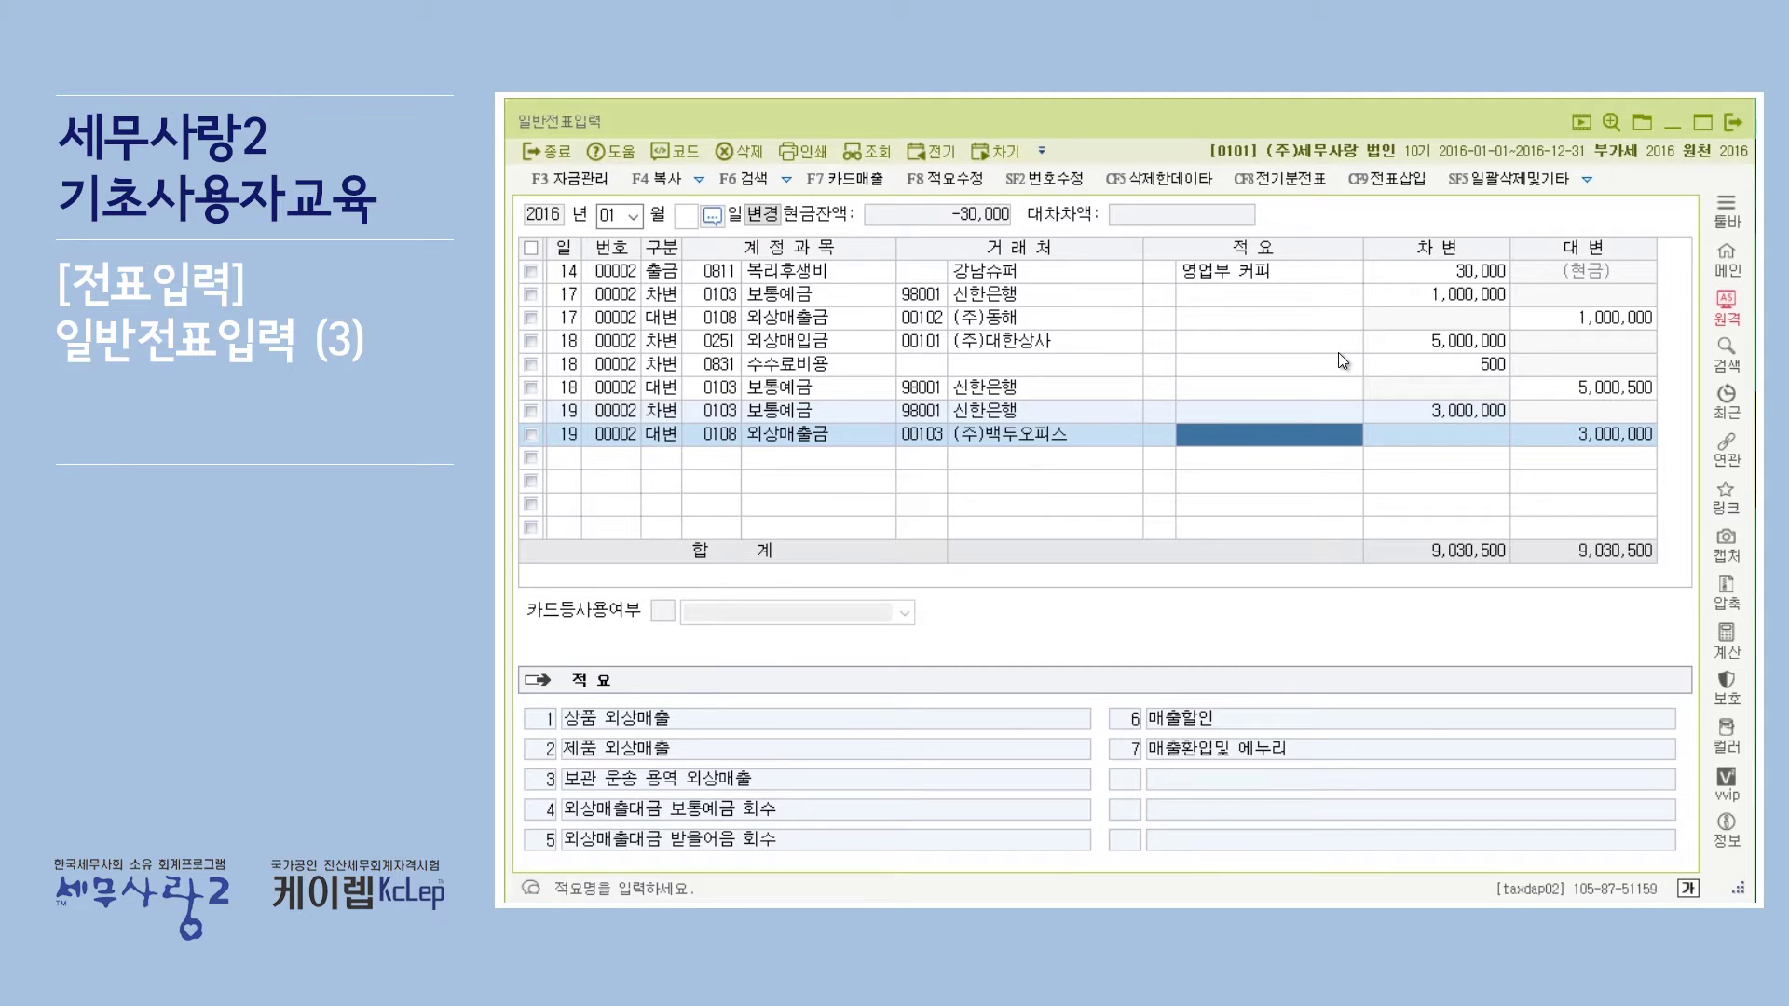
{"action": "key", "text": "Return"}
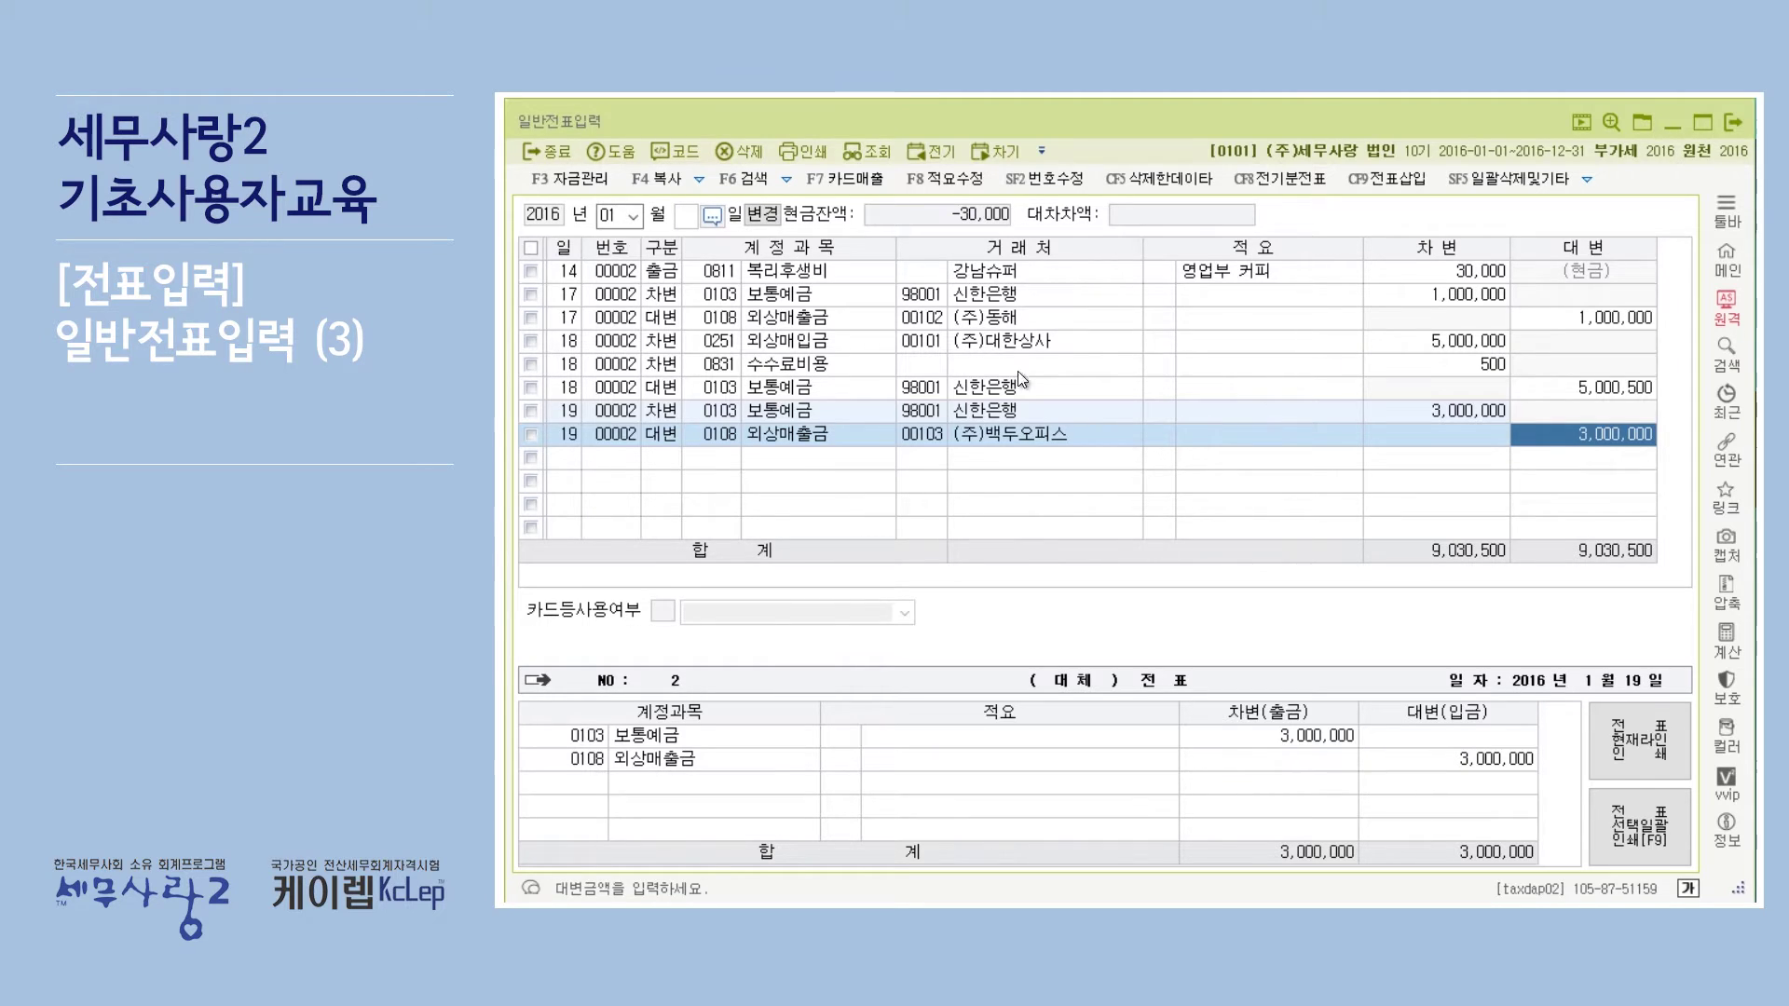
Compare the credit amounts, customer codes and customer names of the January 17 and January 19 외상매출금 lines.
{"action": "left_click", "coordinate": [1625, 319]}
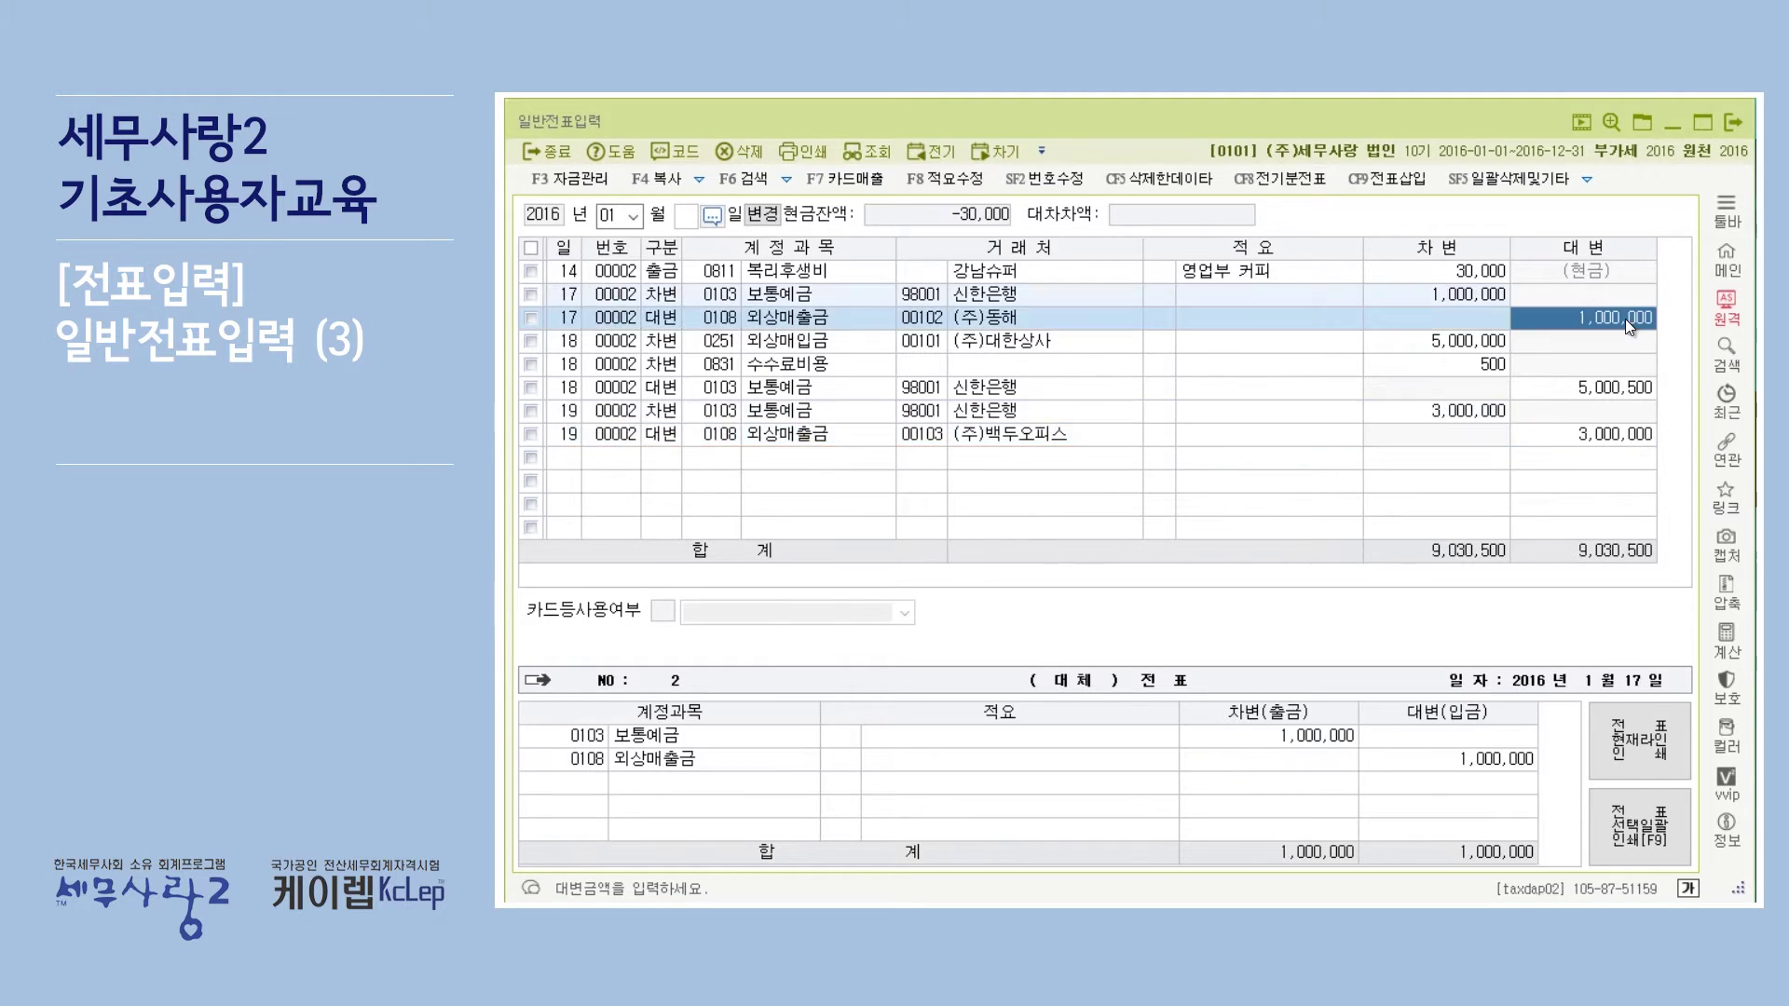
{"action": "left_click", "coordinate": [1612, 440]}
{"action": "left_click", "coordinate": [947, 317]}
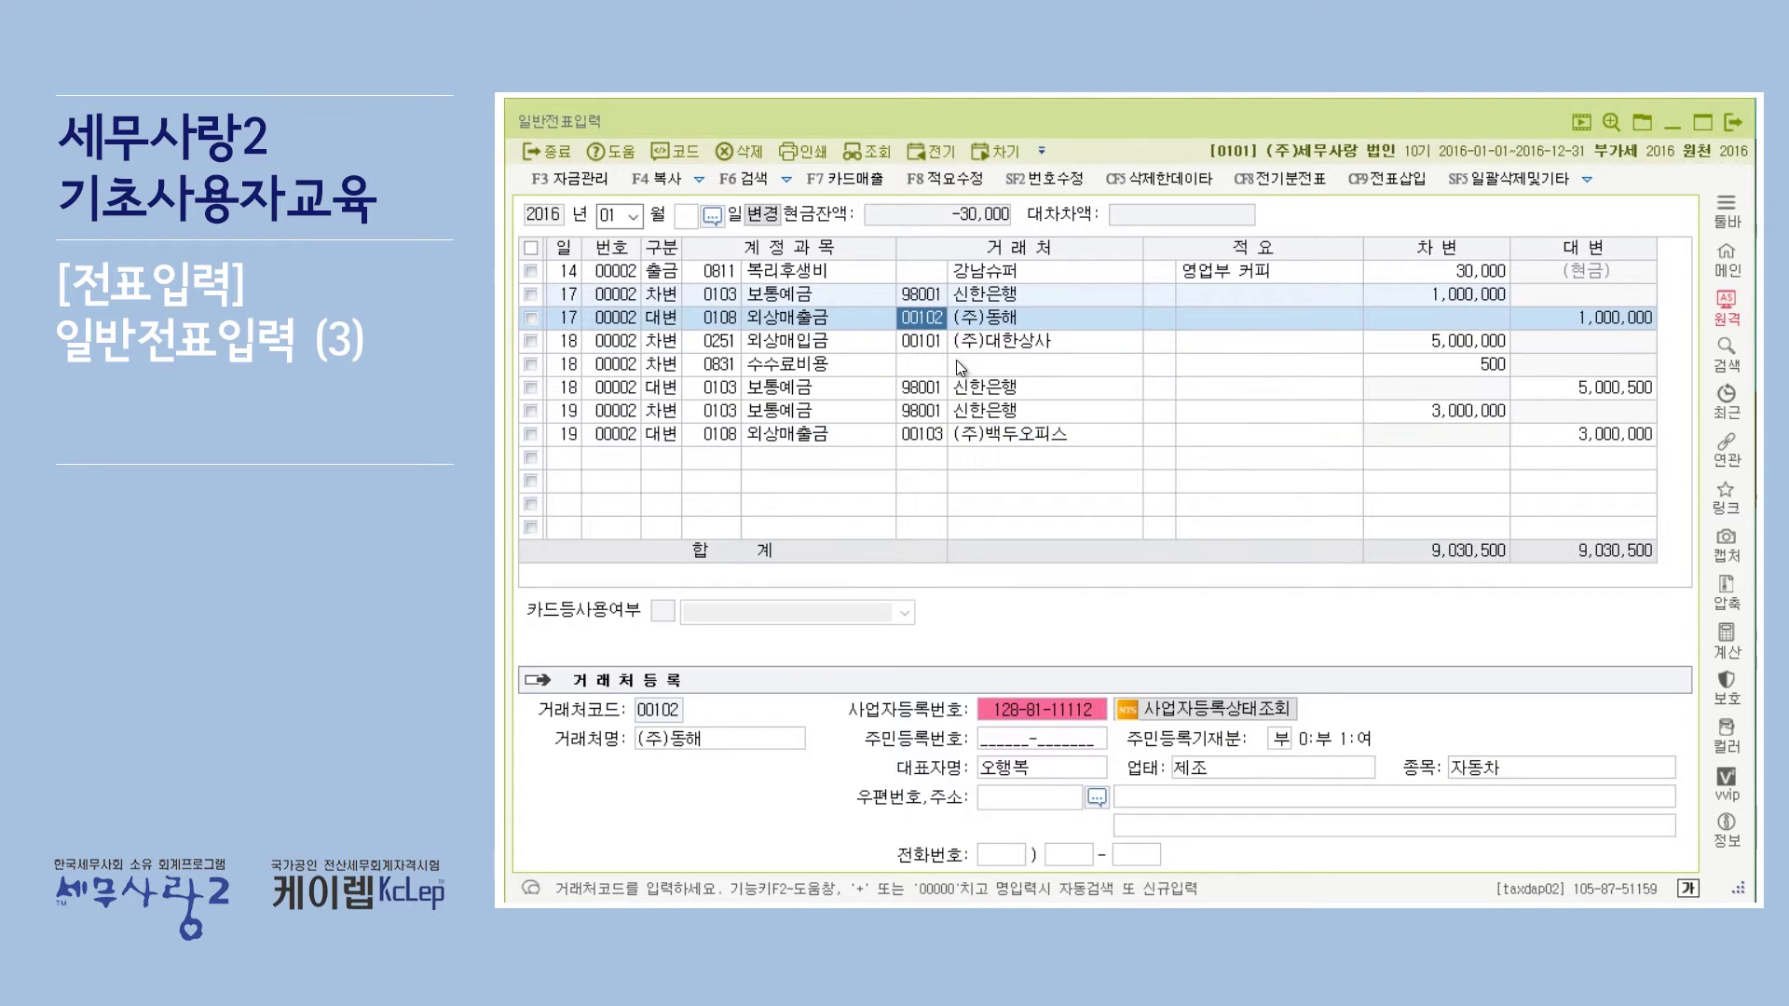
{"action": "left_click", "coordinate": [920, 442]}
{"action": "left_click", "coordinate": [1003, 321]}
{"action": "left_click", "coordinate": [1021, 427]}
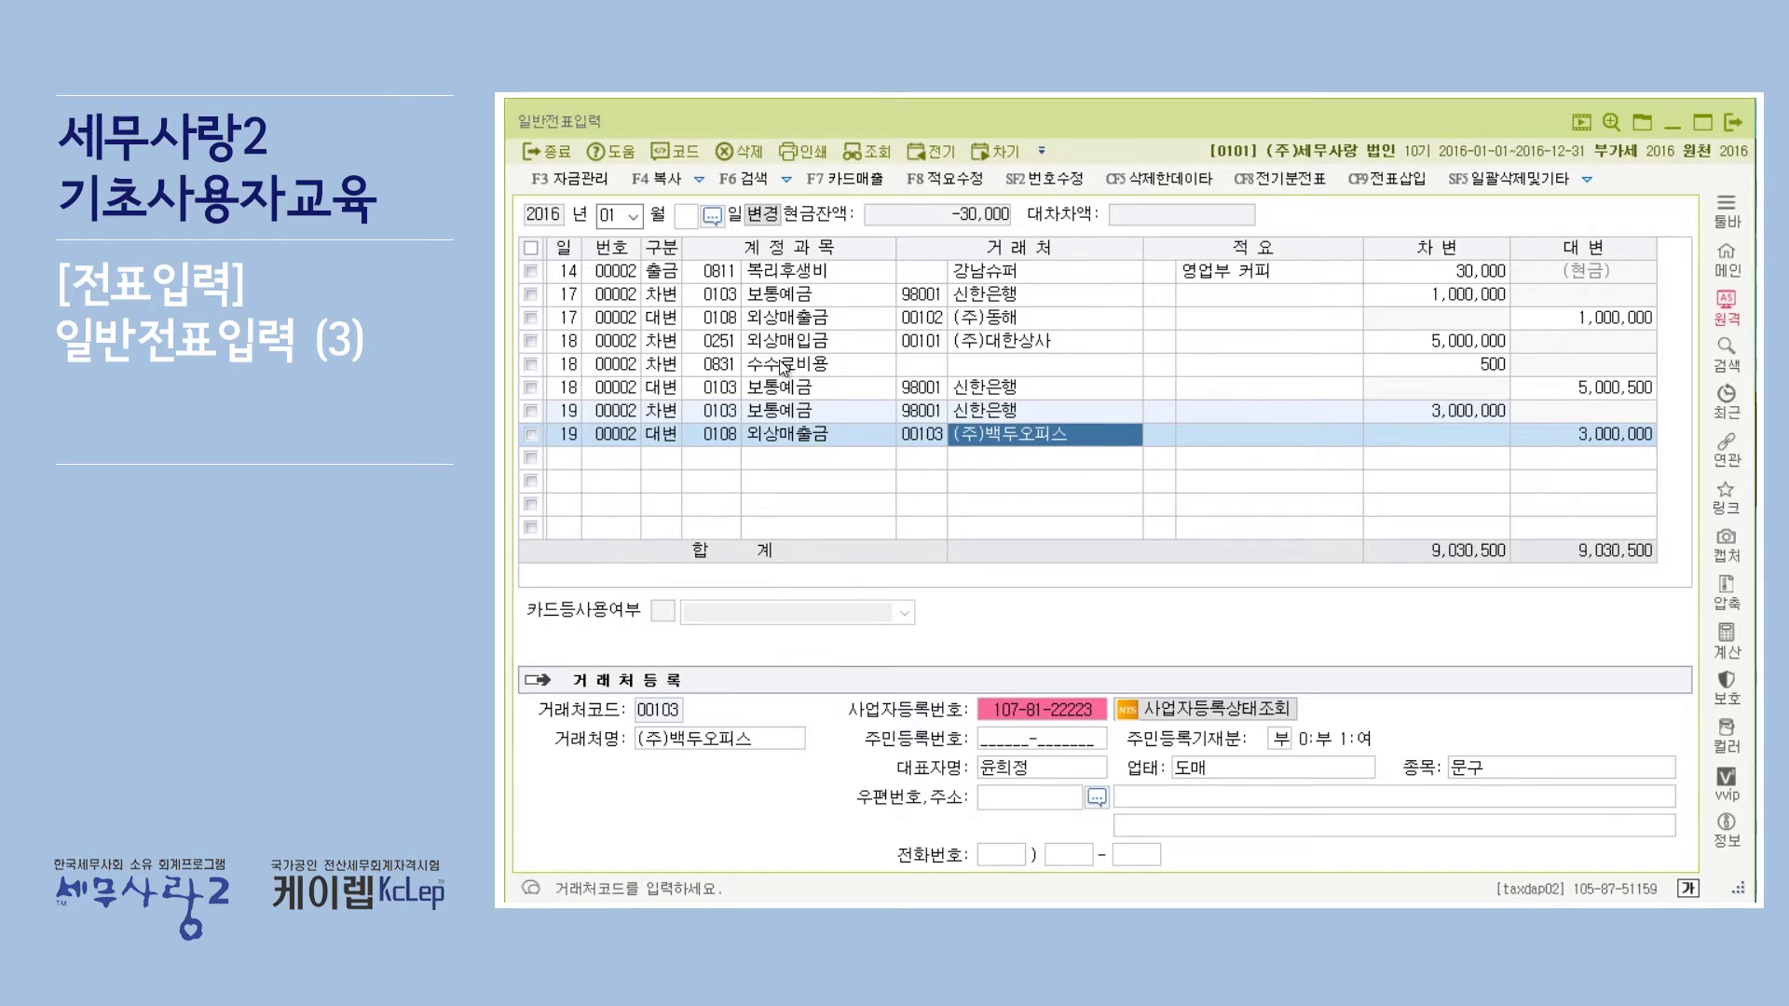
Check the January 20 bank transaction in the PDF and return to the first empty voucher line in 세무사랑2.
{"action": "left_click", "coordinate": [564, 457]}
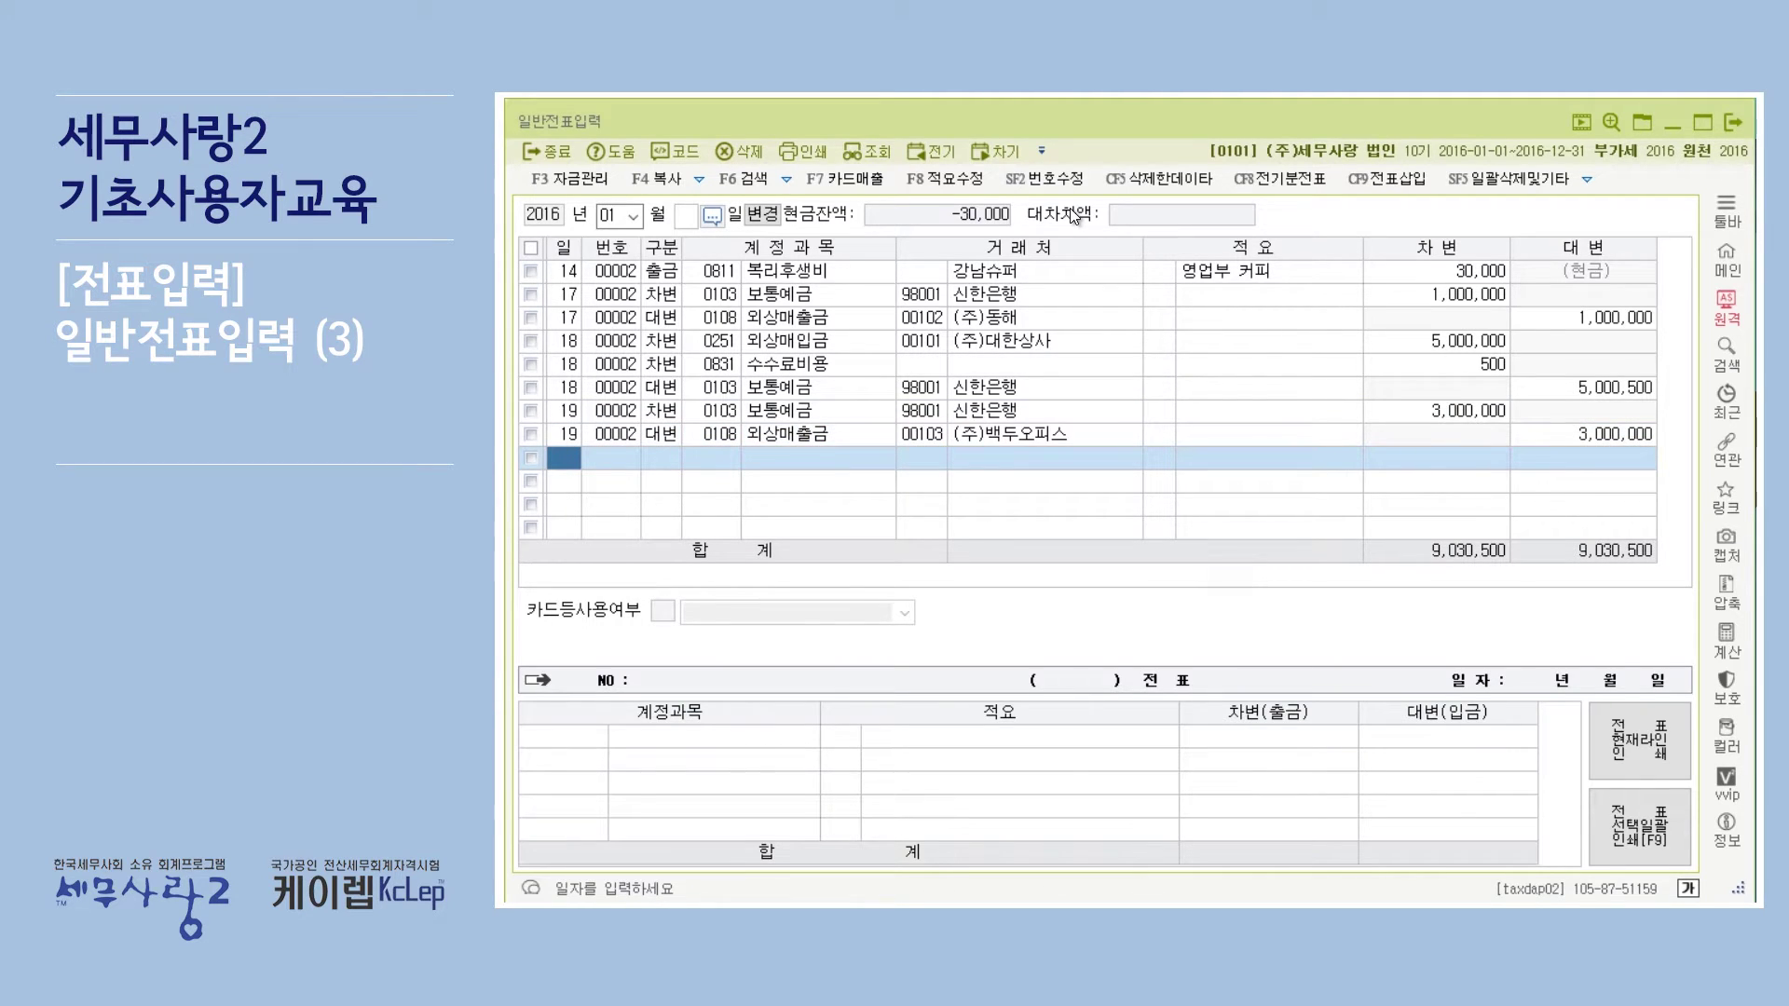
{"action": "key", "text": "alt+Tab"}
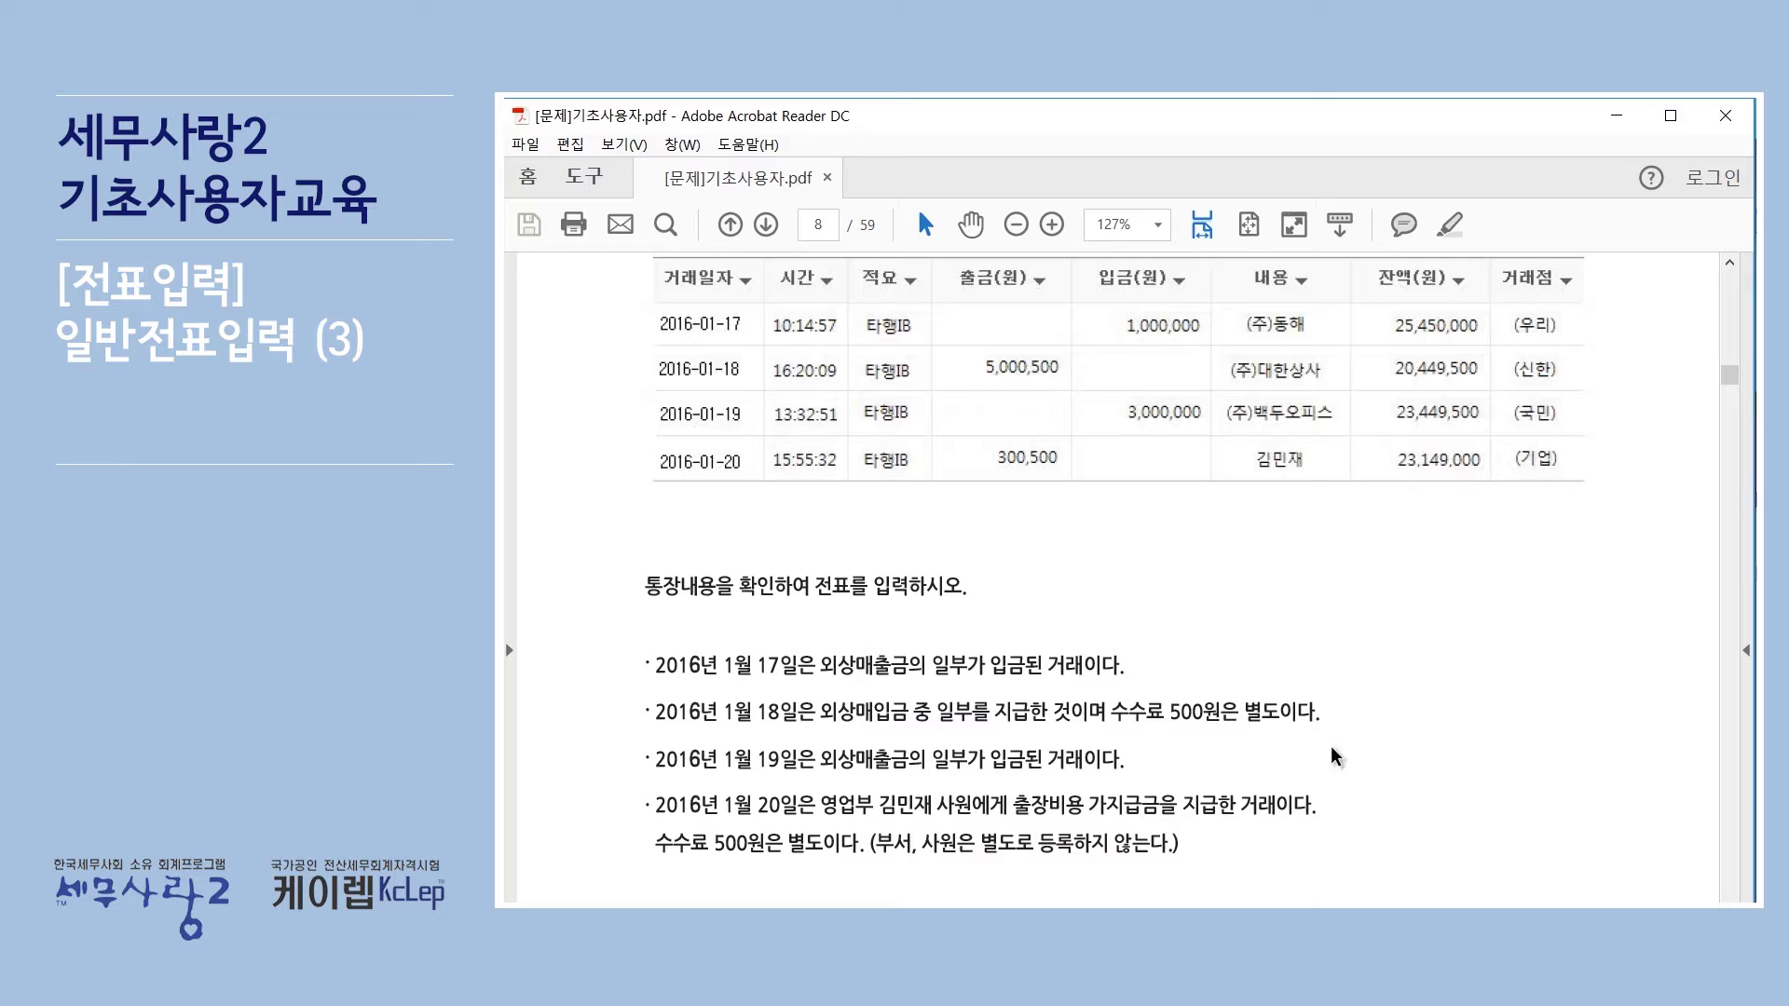
{"action": "left_click", "coordinate": [1512, 896]}
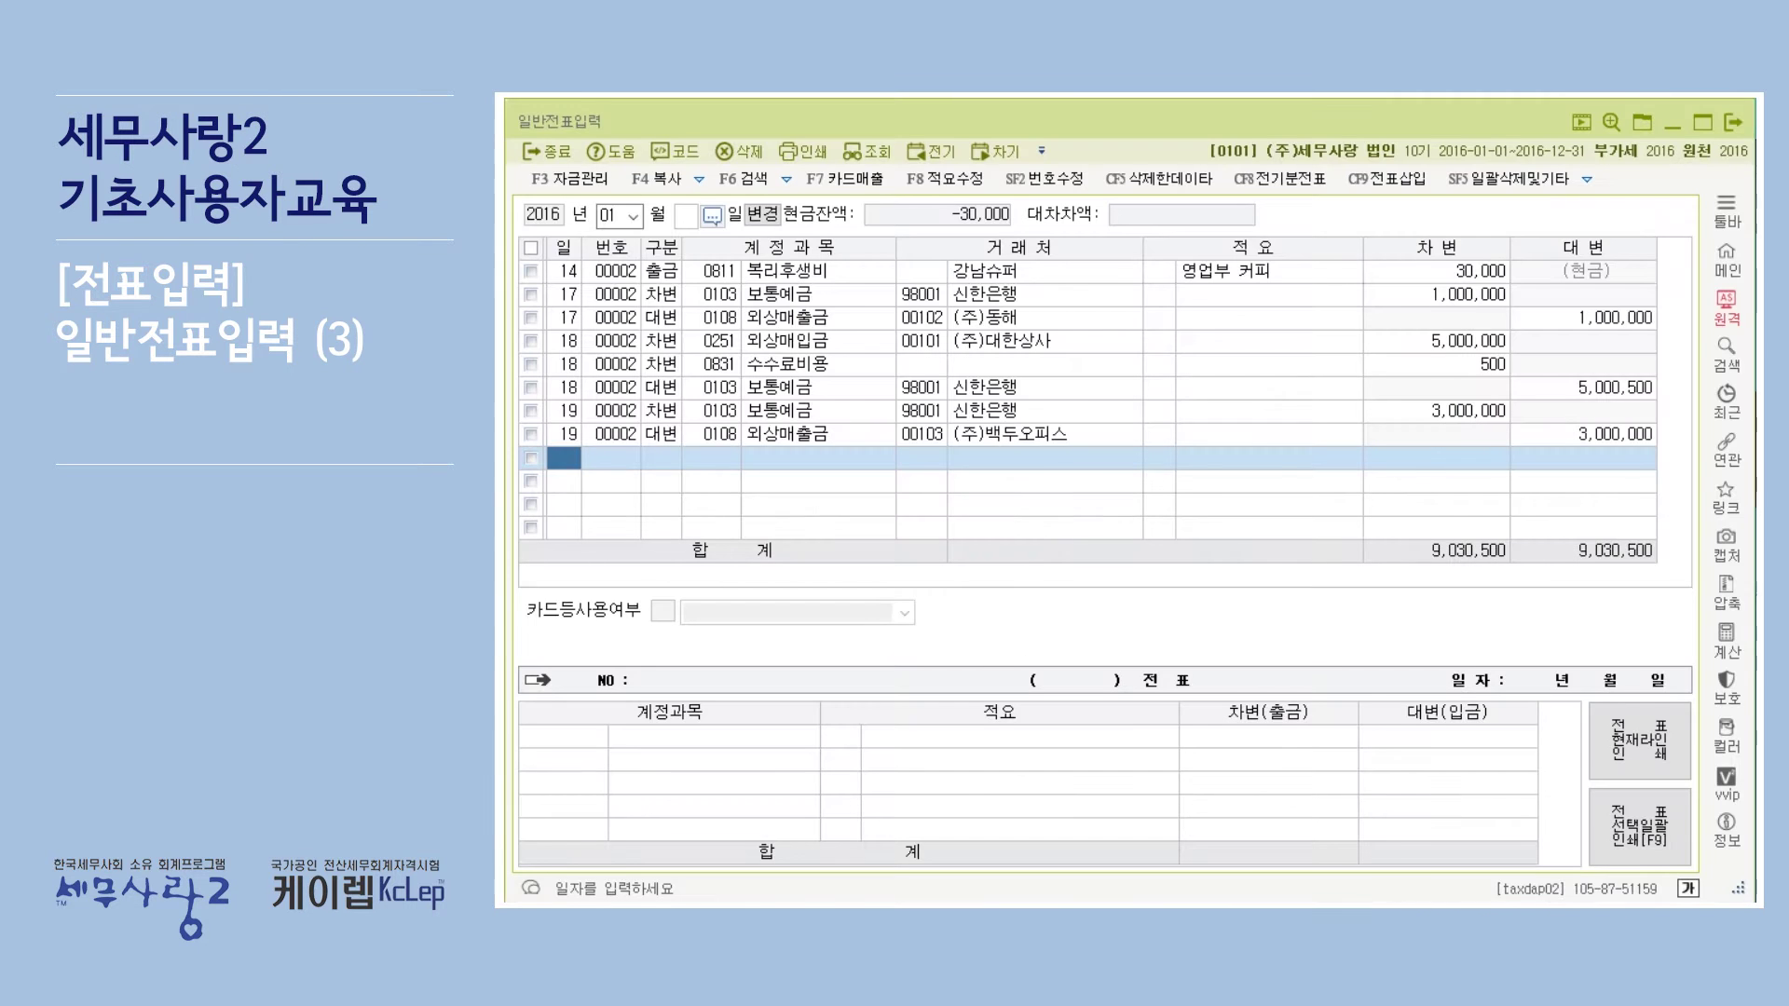
Start a debit (차변) line dated the 20th with the account 0134 가지급금.
{"action": "type", "text": "20"}
{"action": "key", "text": "Return"}
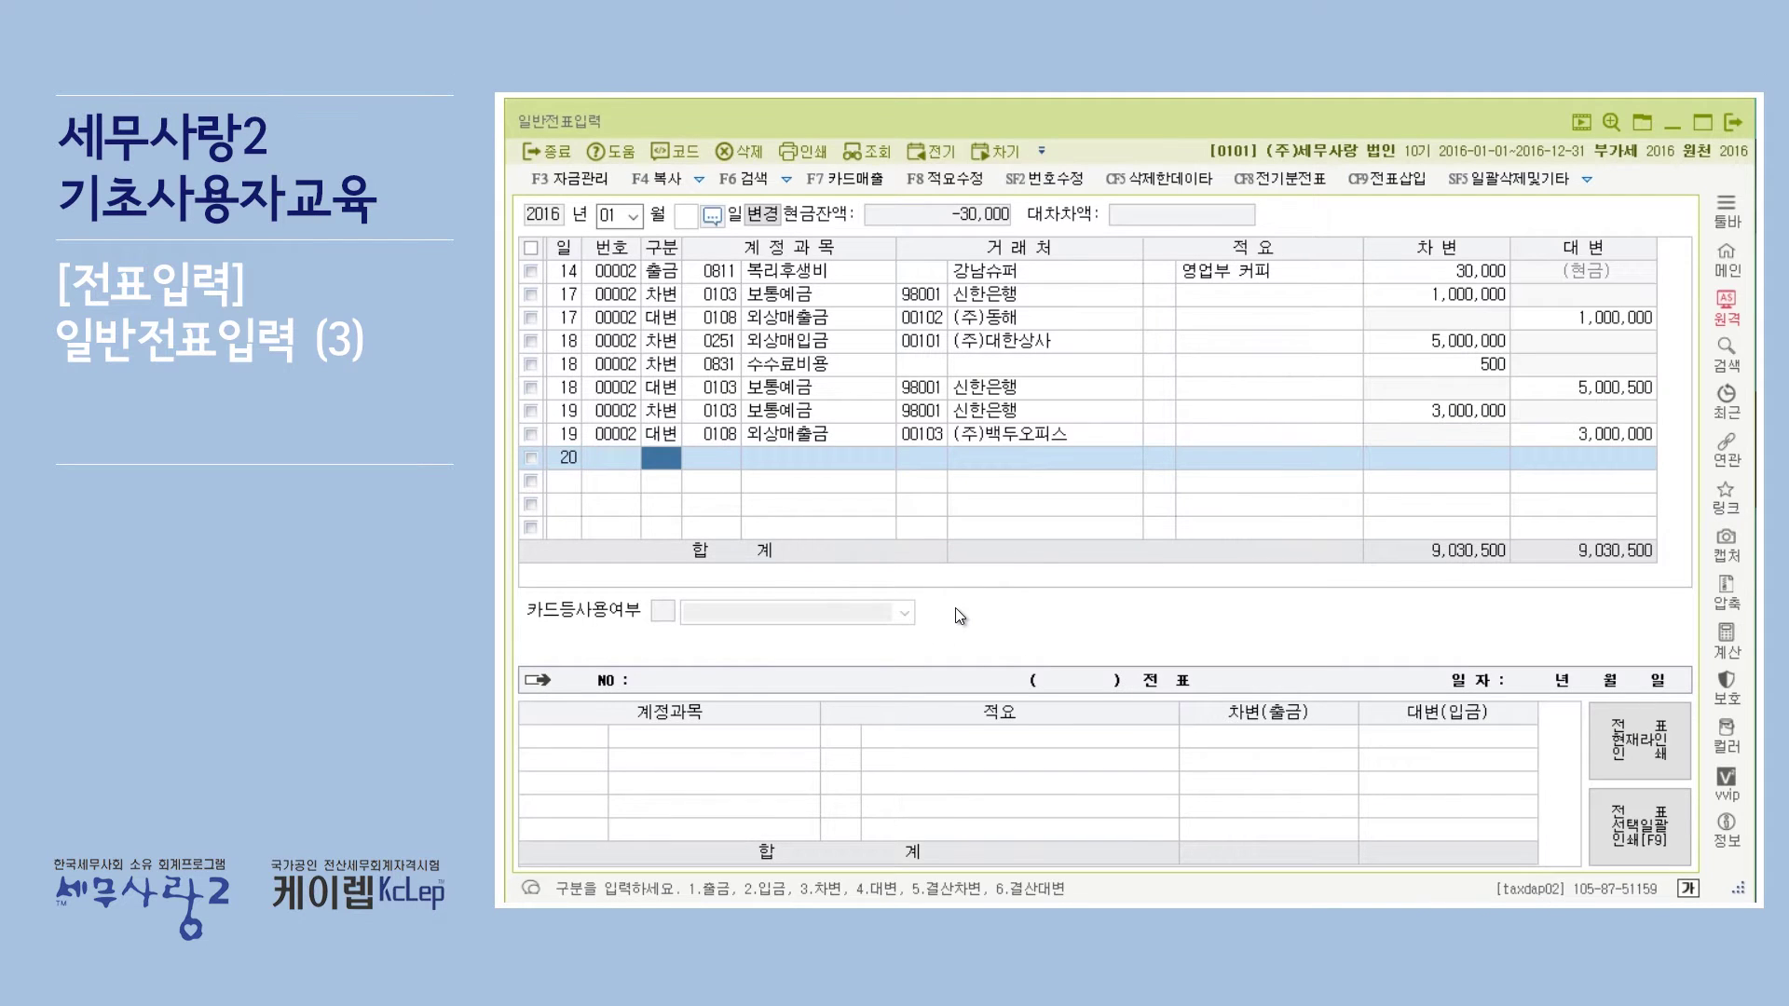
{"action": "type", "text": "3"}
{"action": "key", "text": "Return"}
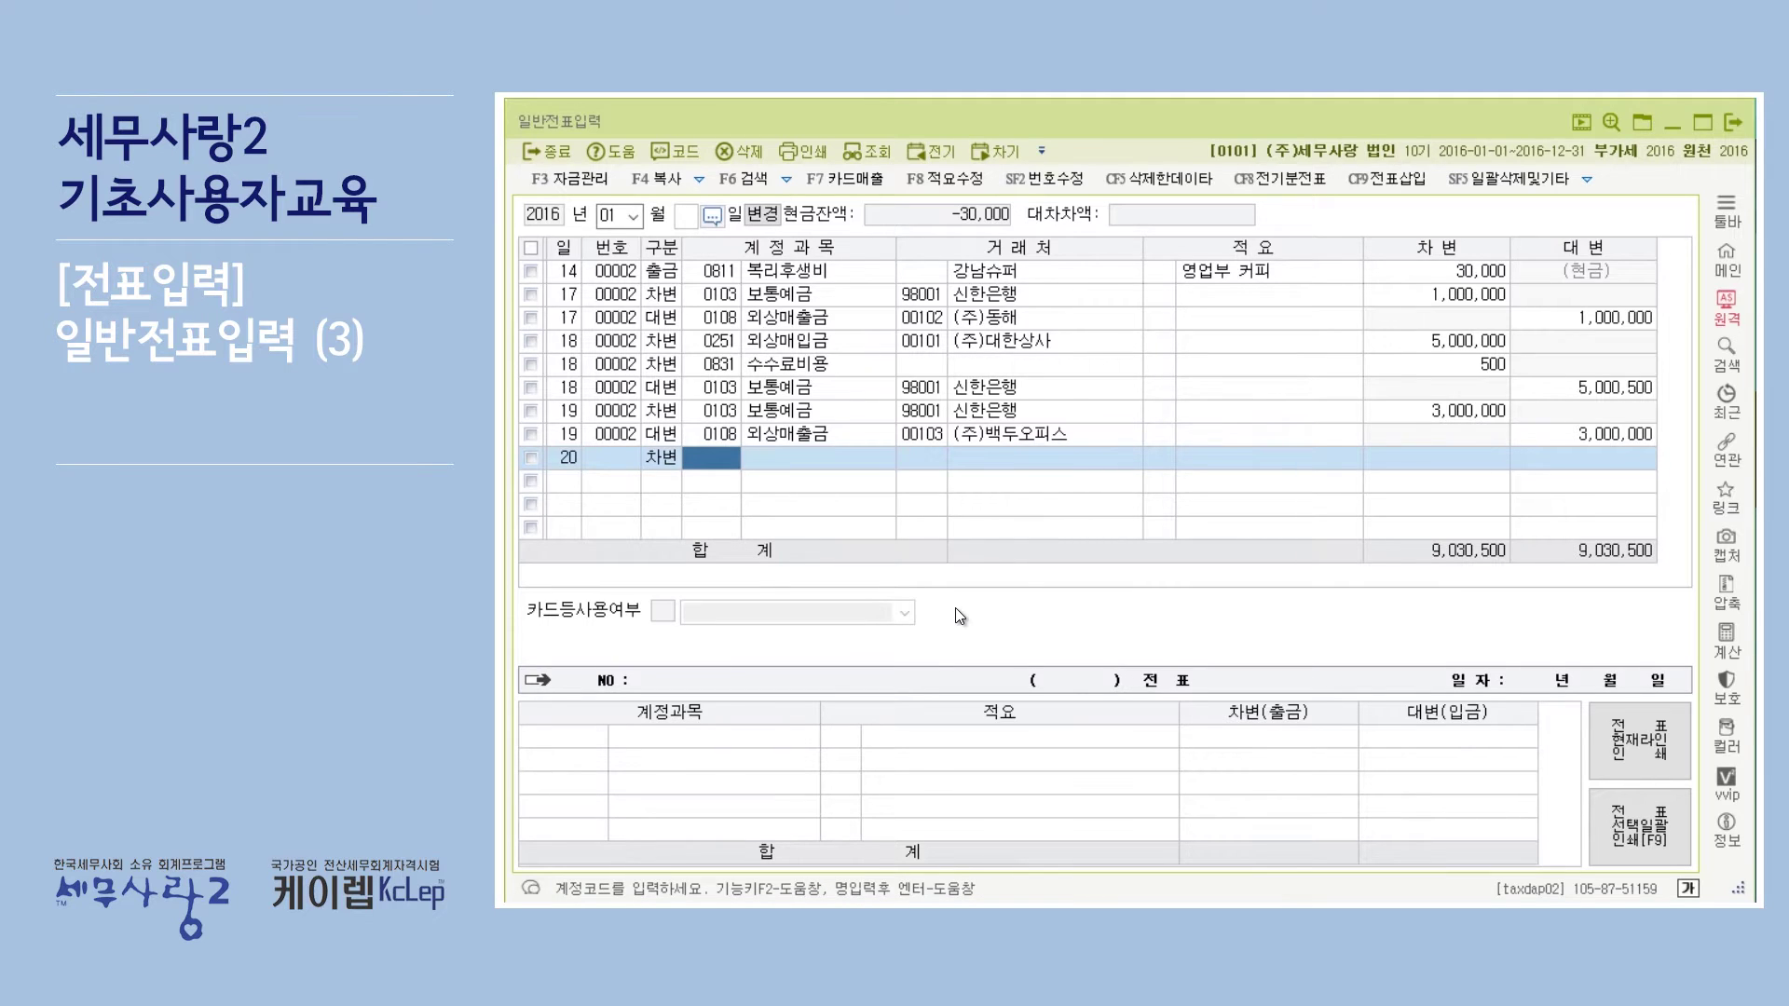
{"action": "key", "text": "F2"}
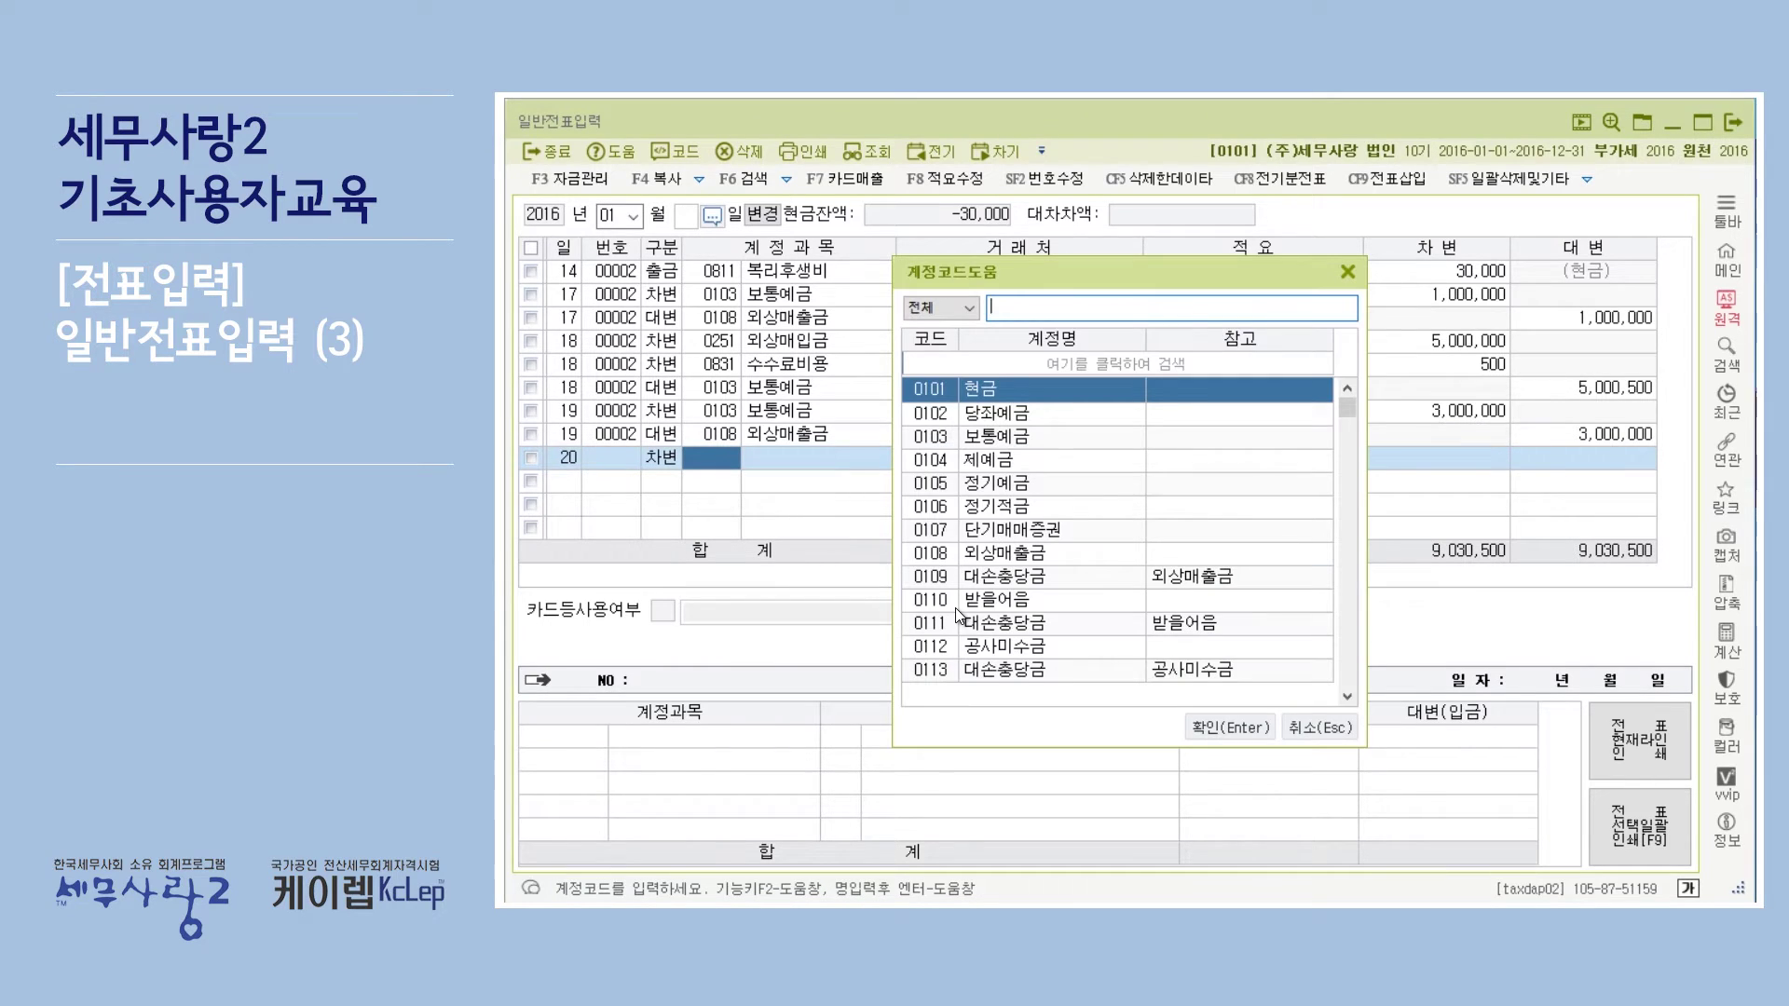
{"action": "type", "text": "가지급"}
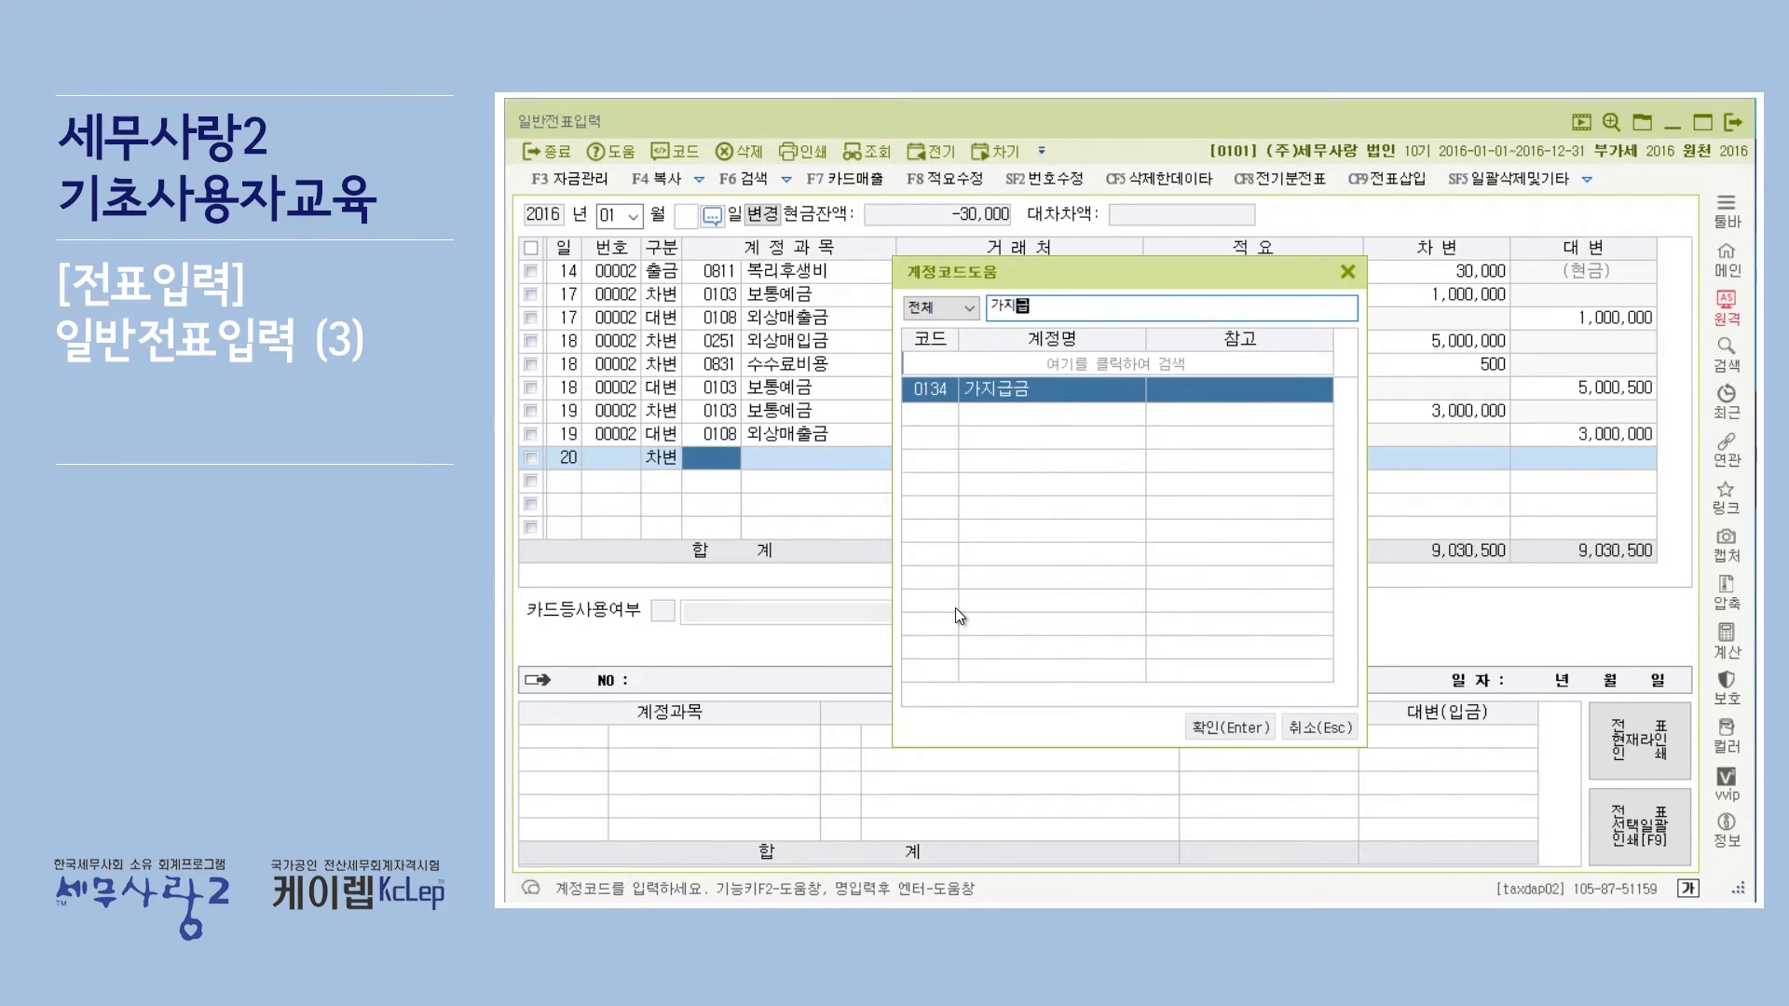
{"action": "key", "text": "Return"}
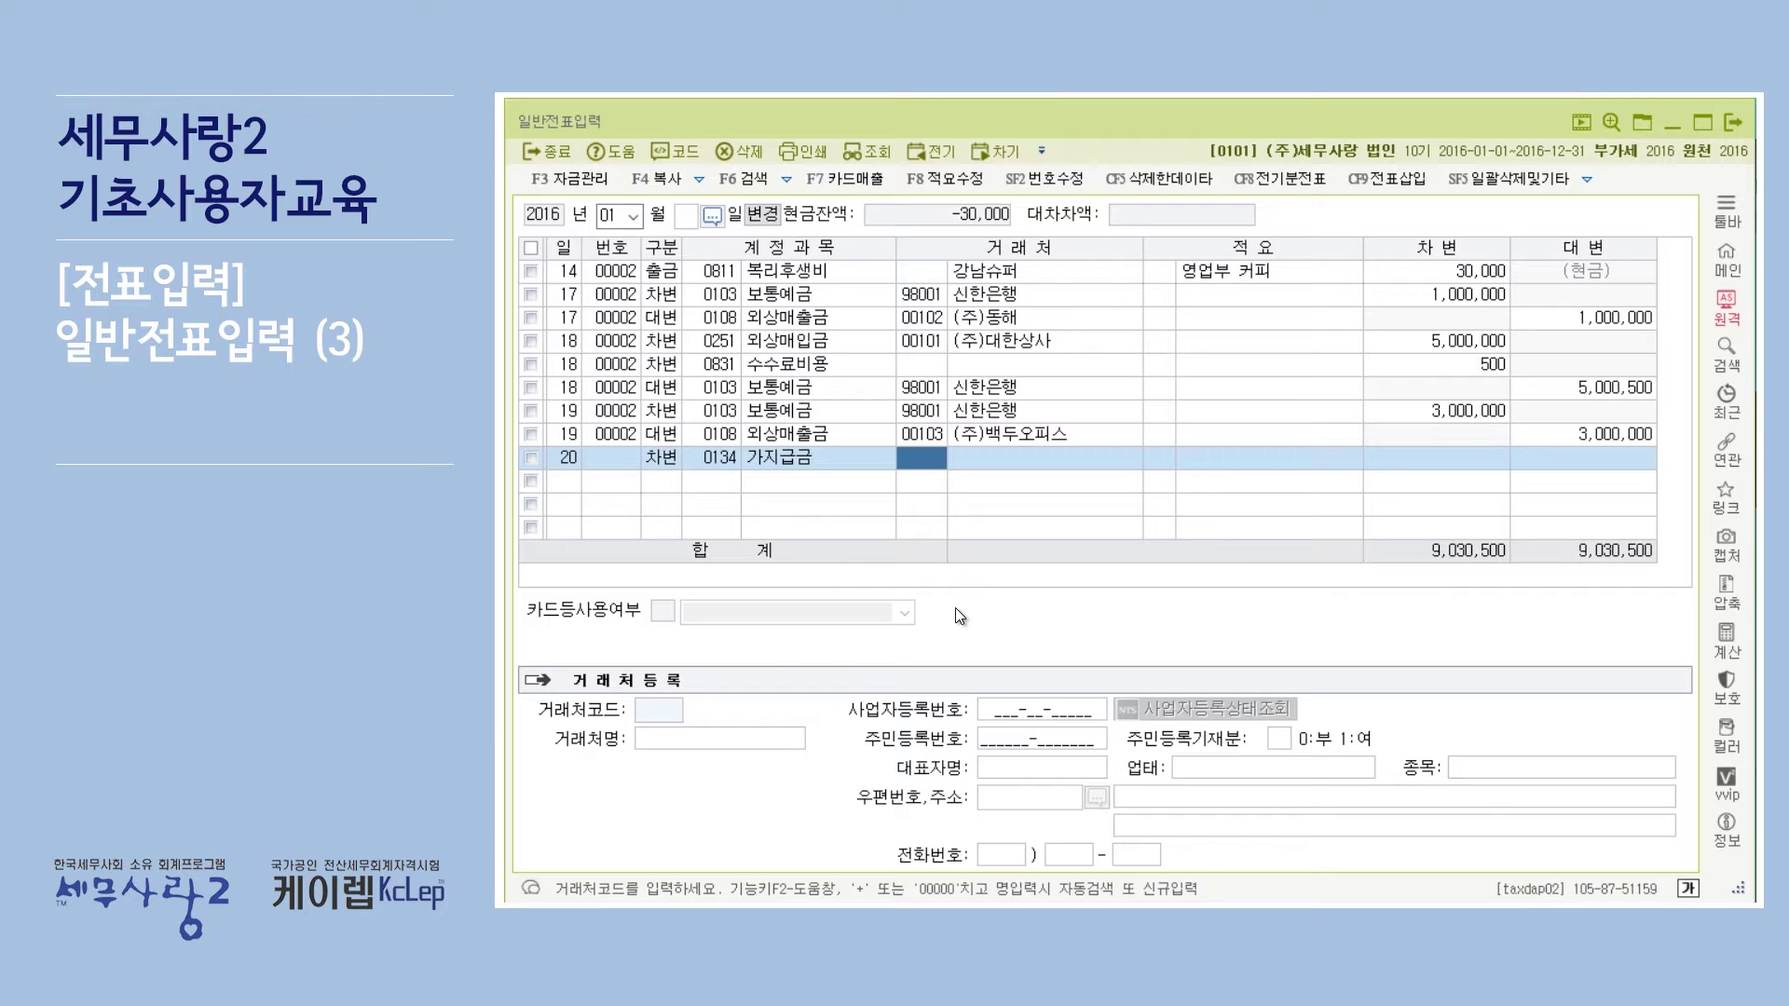
Enter the employee's name without a code as the 가지급금 line's 거래처, leave the description blank and set the debit amount to 300,000.
{"action": "key", "text": "Return"}
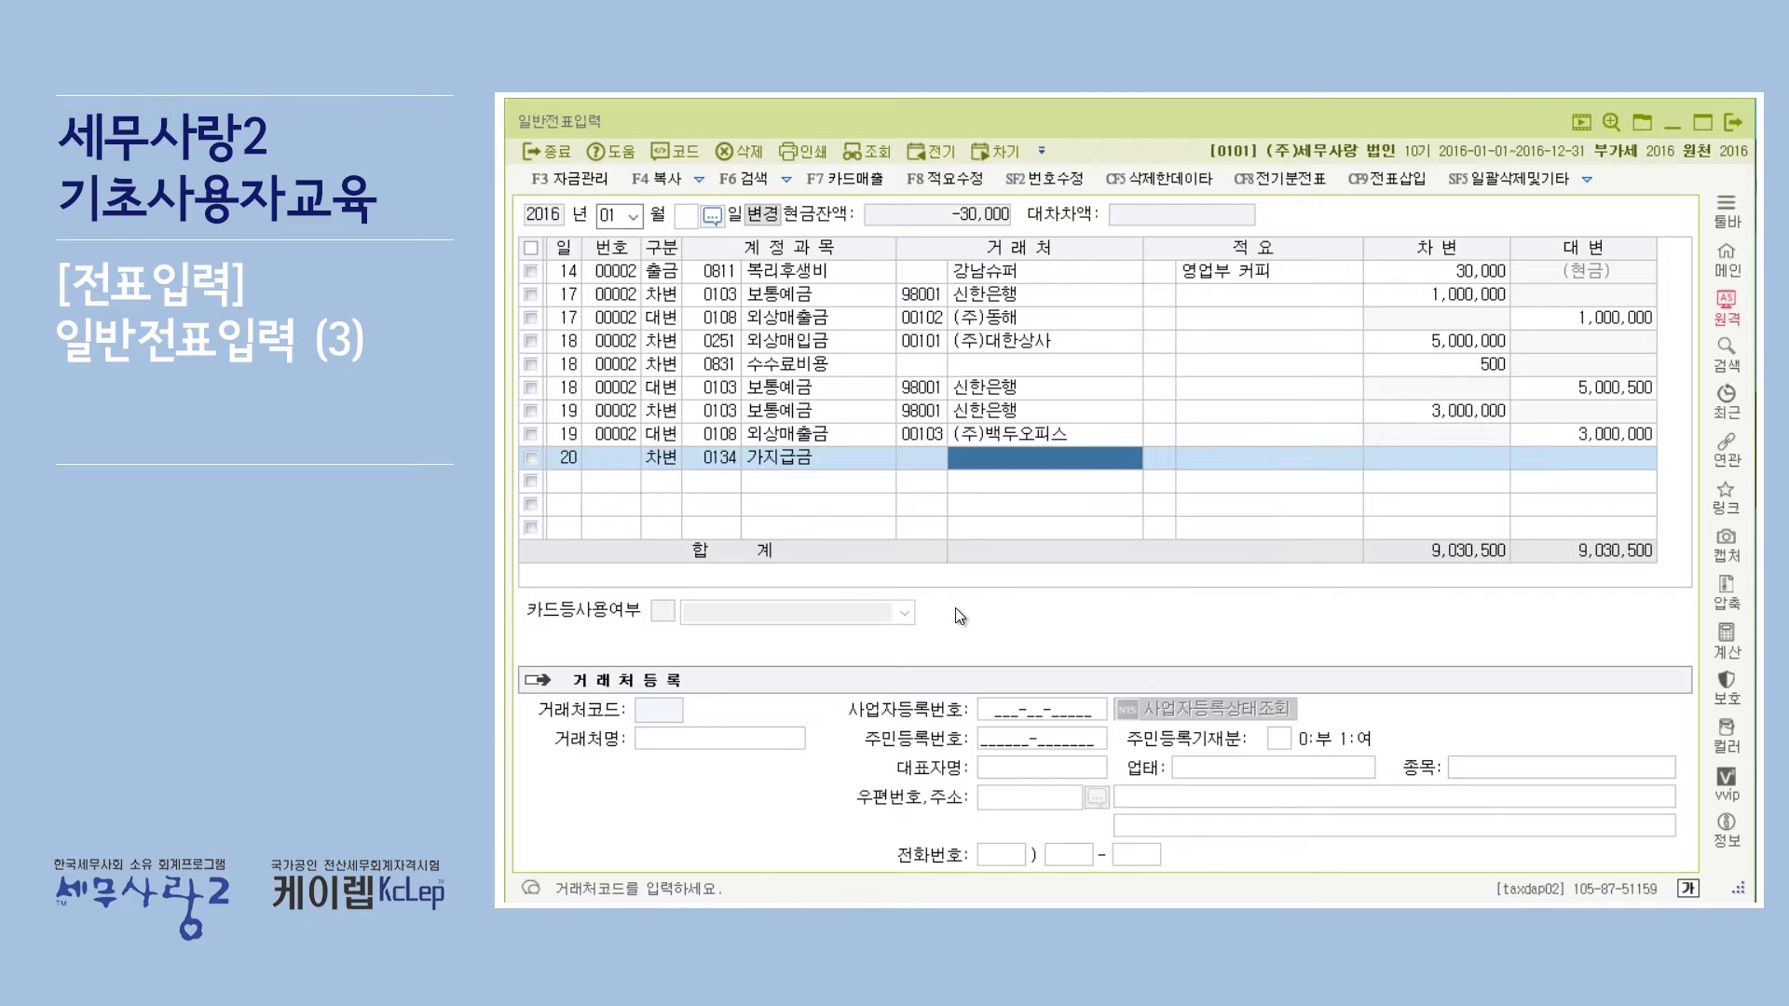
{"action": "type", "text": "김민지"}
{"action": "key", "text": "Return"}
{"action": "key", "text": "Return"}
{"action": "key", "text": "Return"}
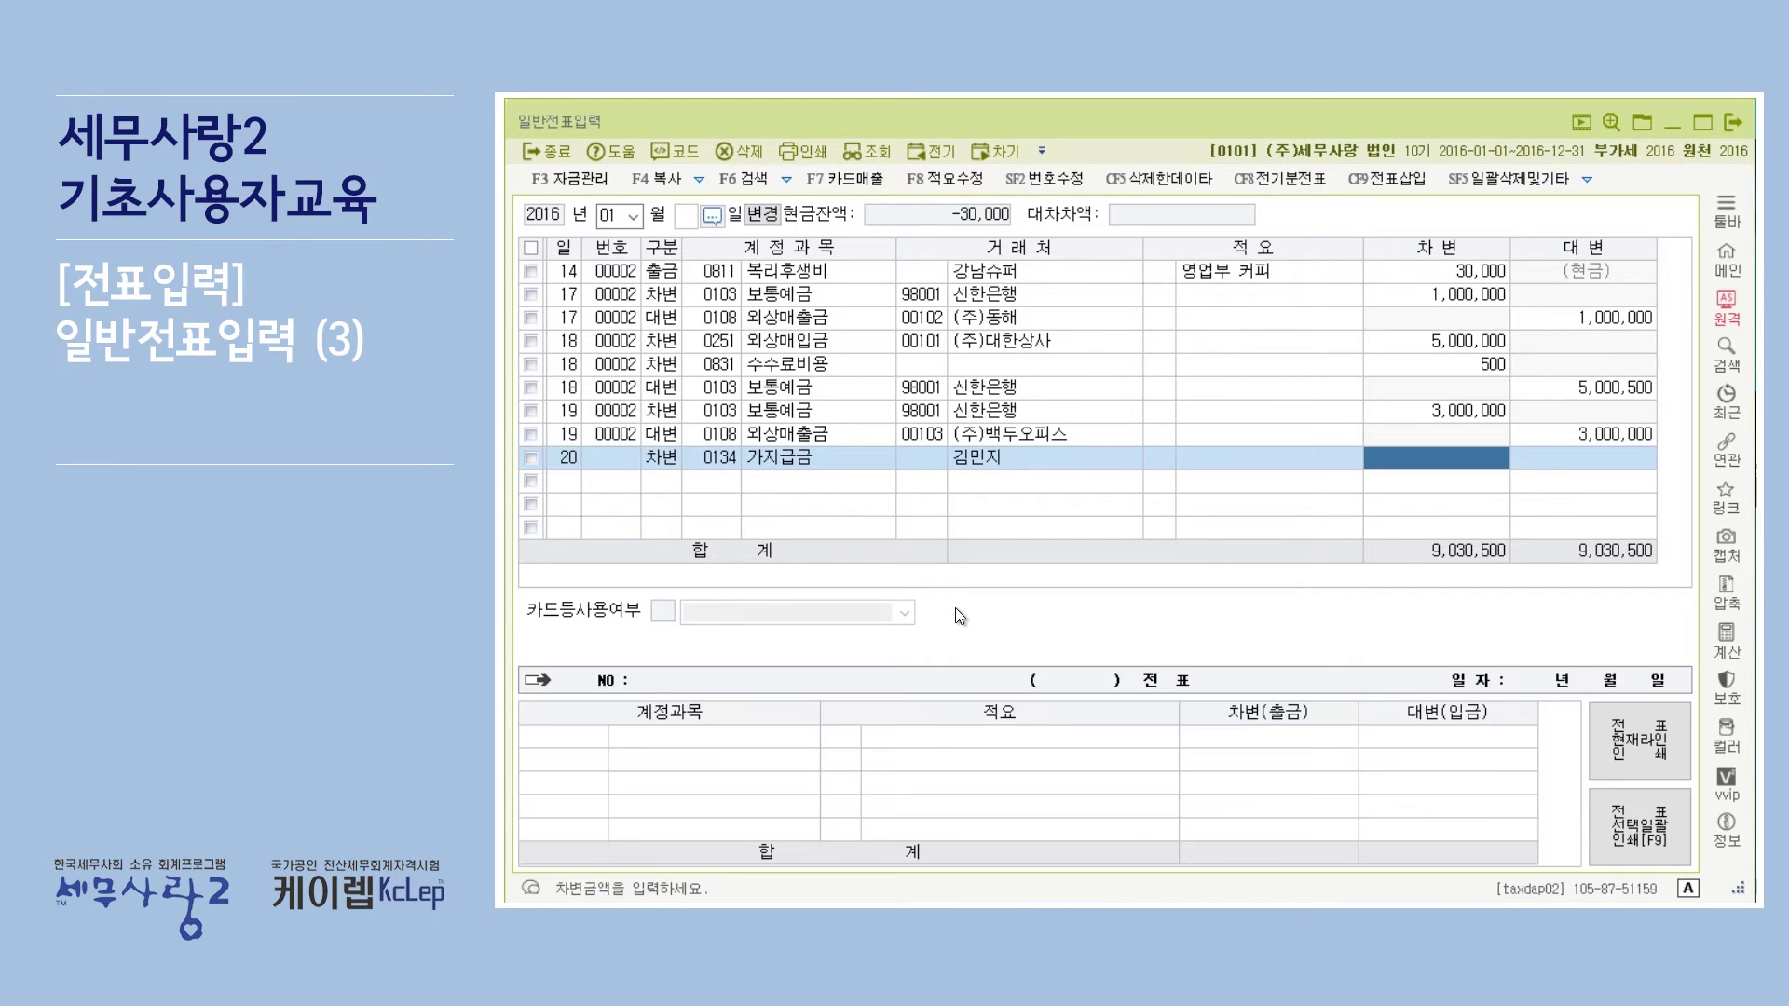
{"action": "type", "text": "3000000"}
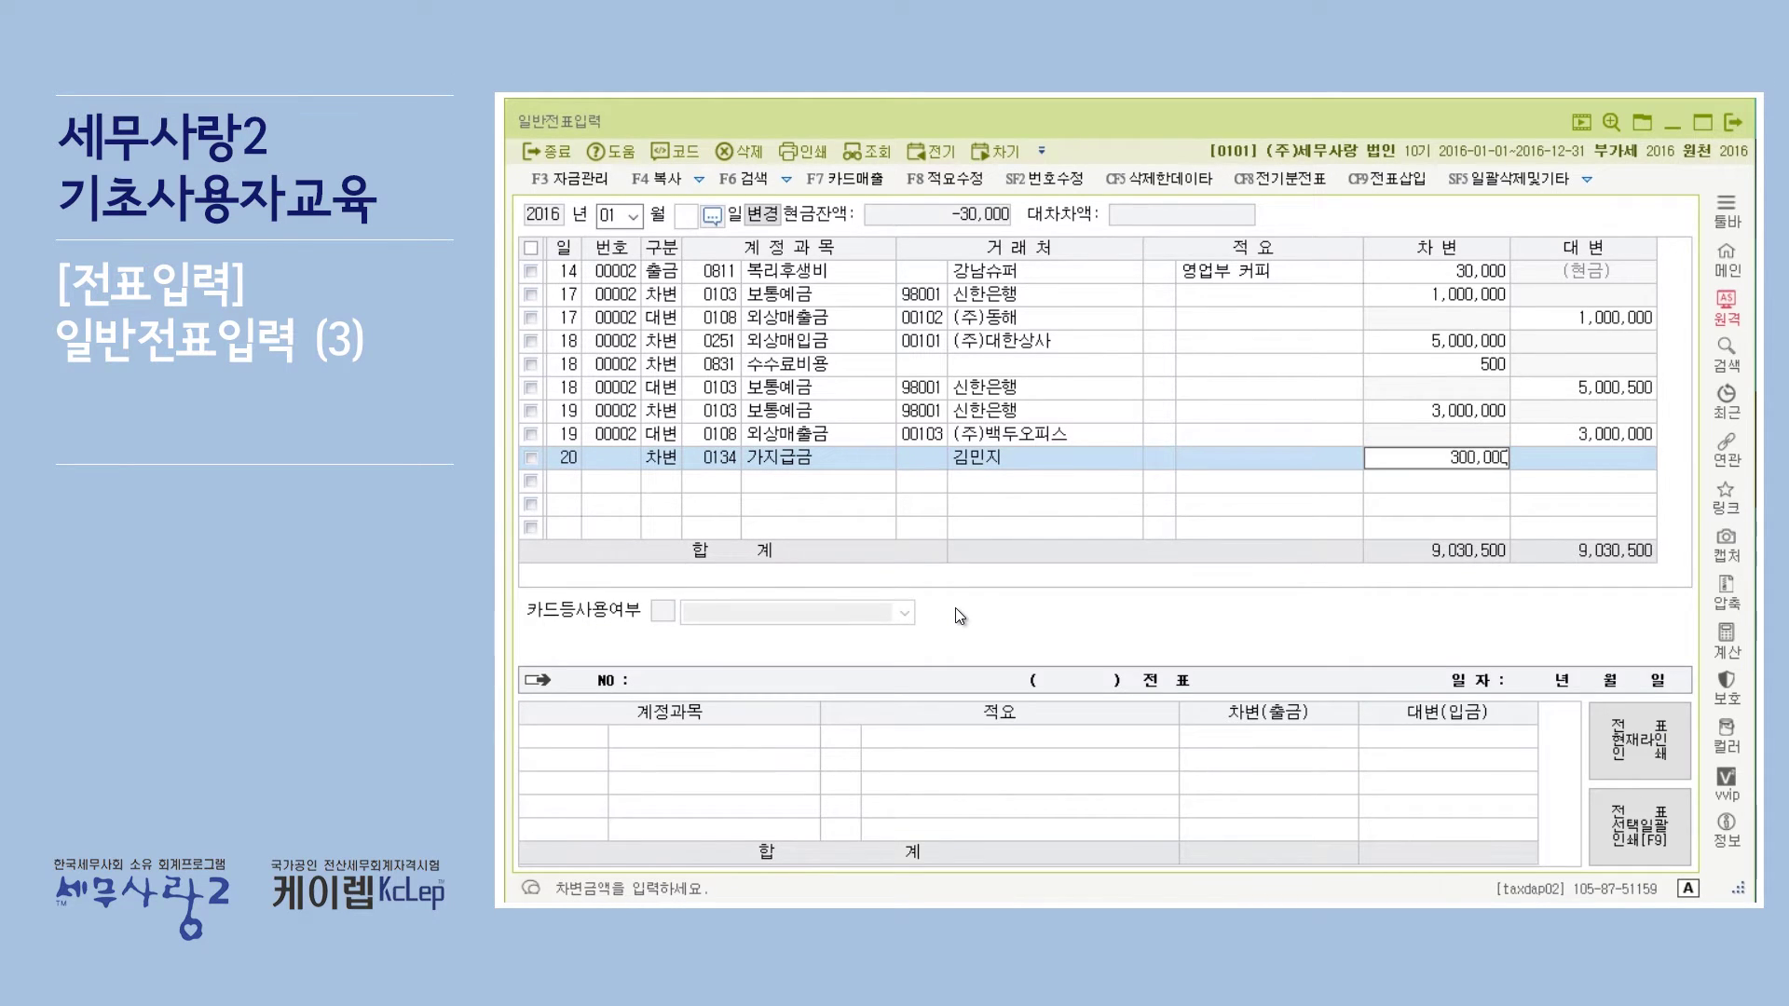
{"action": "key", "text": "Return"}
Add a debit (차변) line dated the 20th with the account 0831 수수료비용 (판매관리비).
{"action": "key", "text": "Return"}
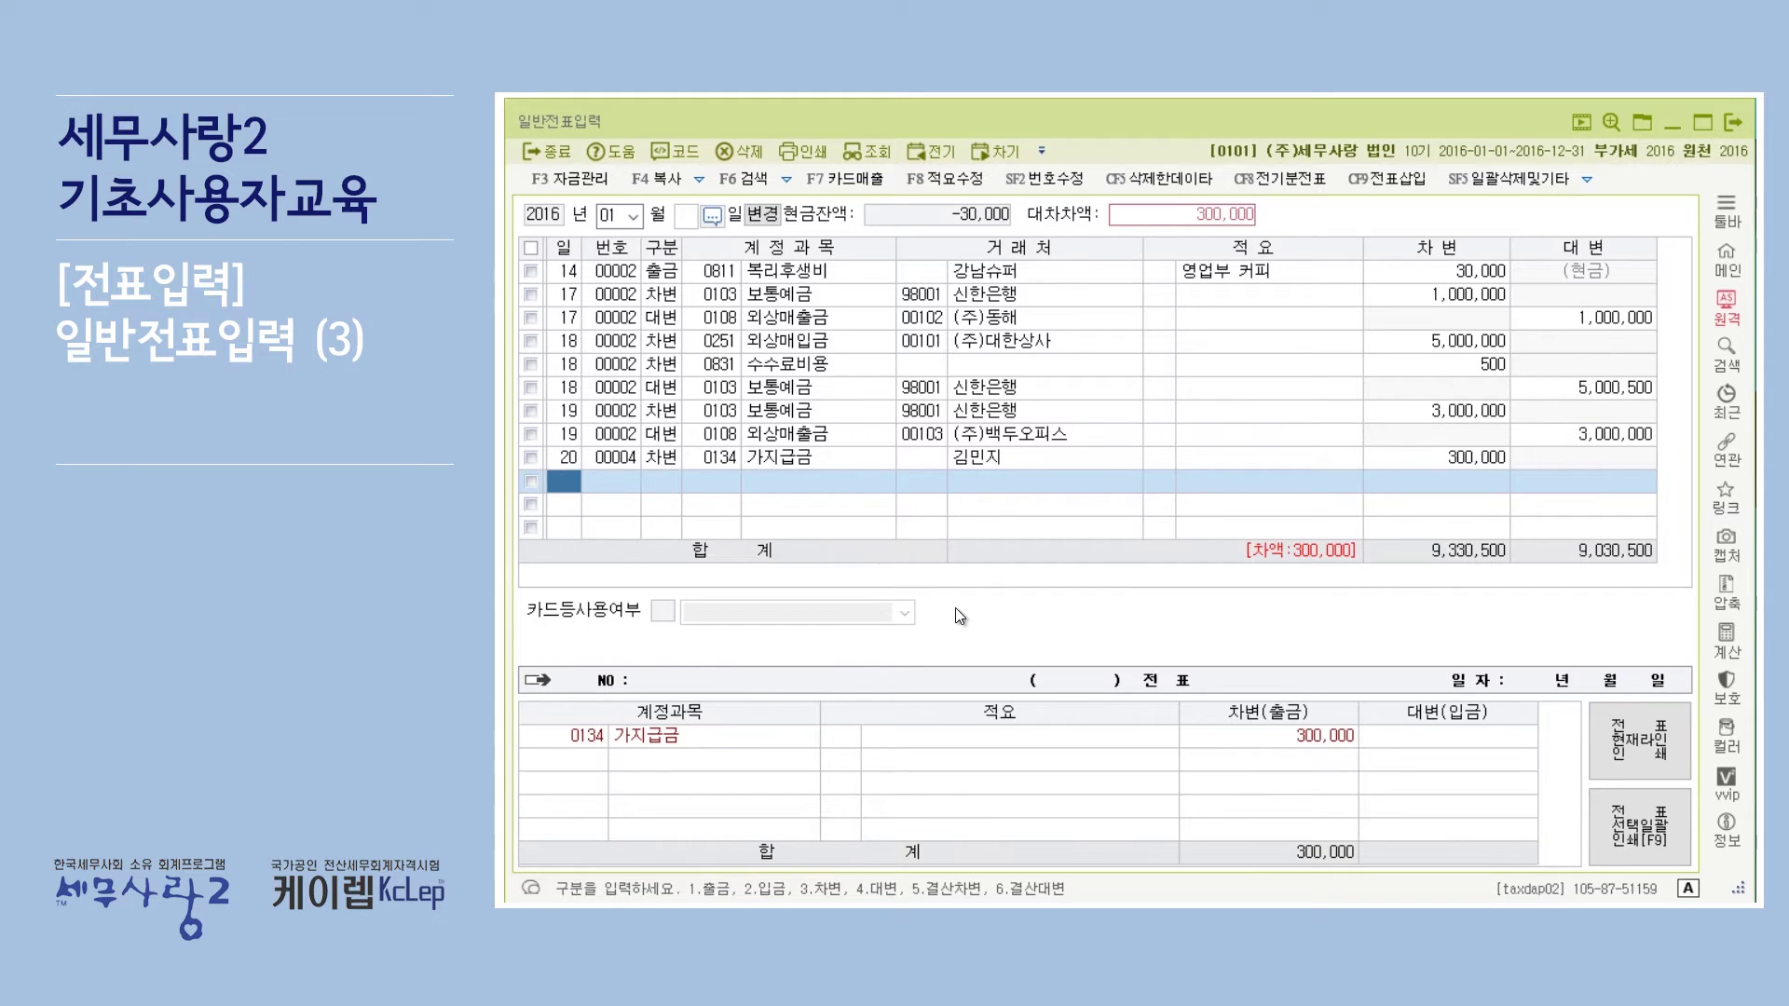
{"action": "type", "text": "3"}
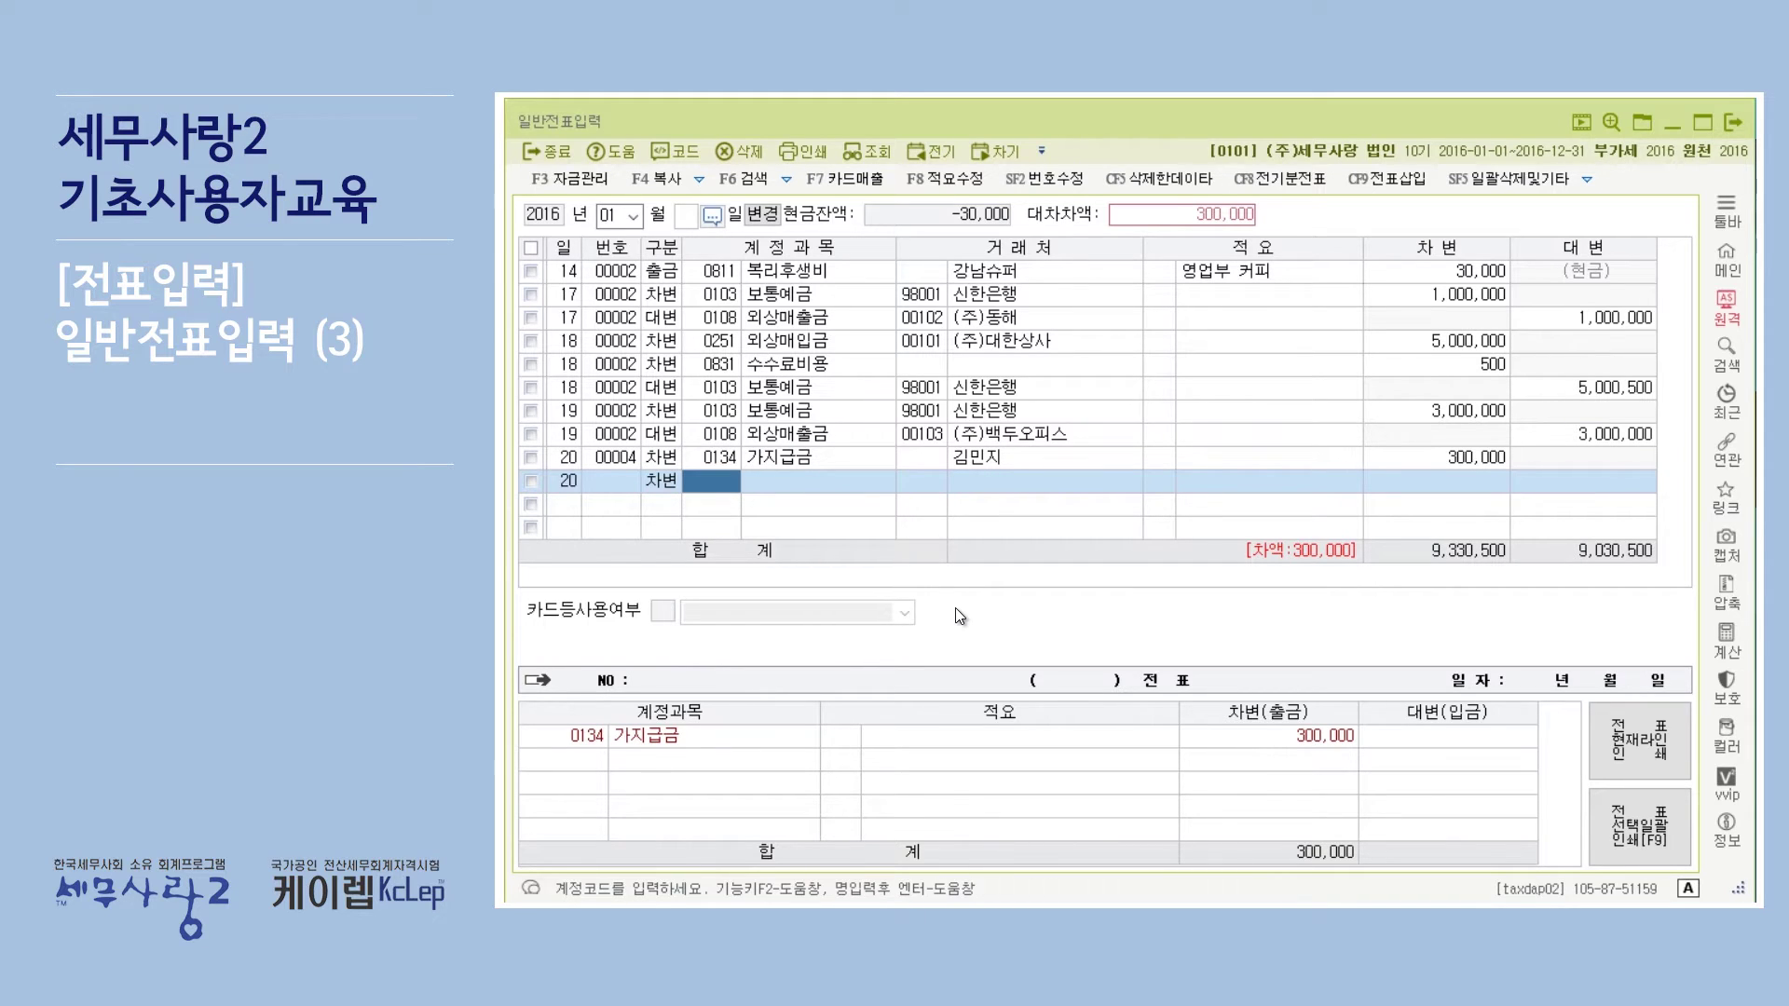
{"action": "type", "text": "수수료"}
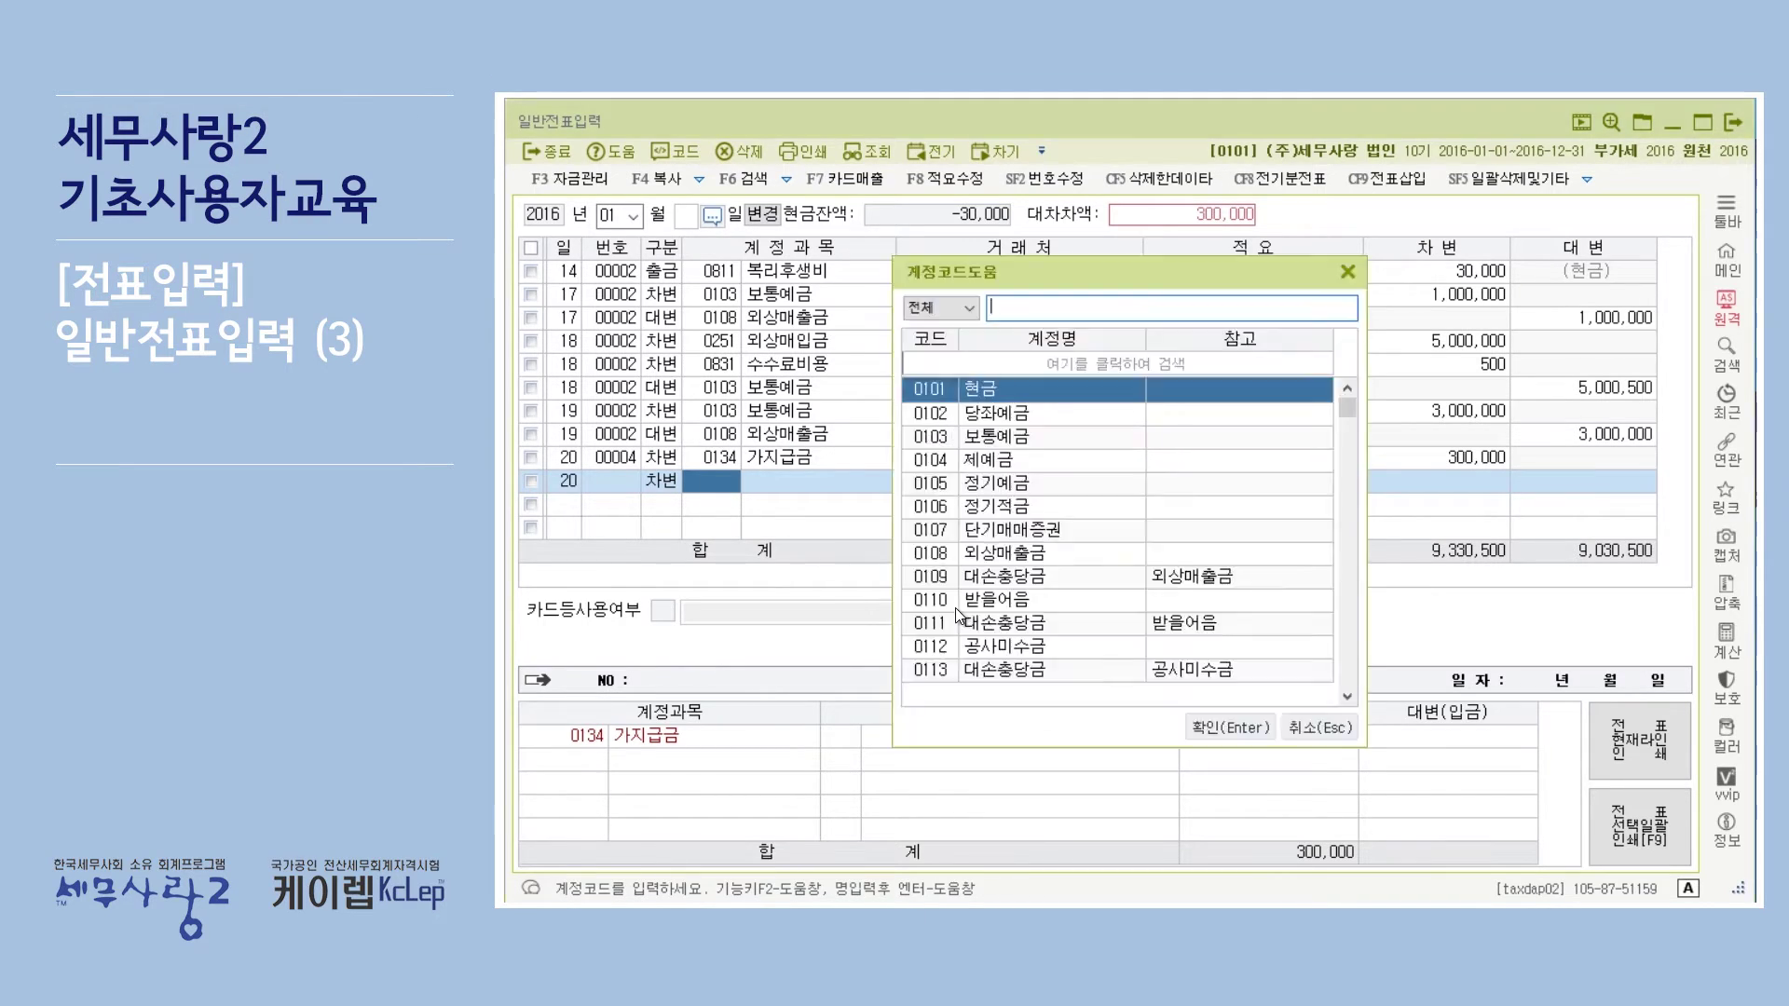
{"action": "key", "text": "Down"}
{"action": "key", "text": "Down"}
{"action": "key", "text": "Down"}
{"action": "key", "text": "Down"}
{"action": "key", "text": "Down"}
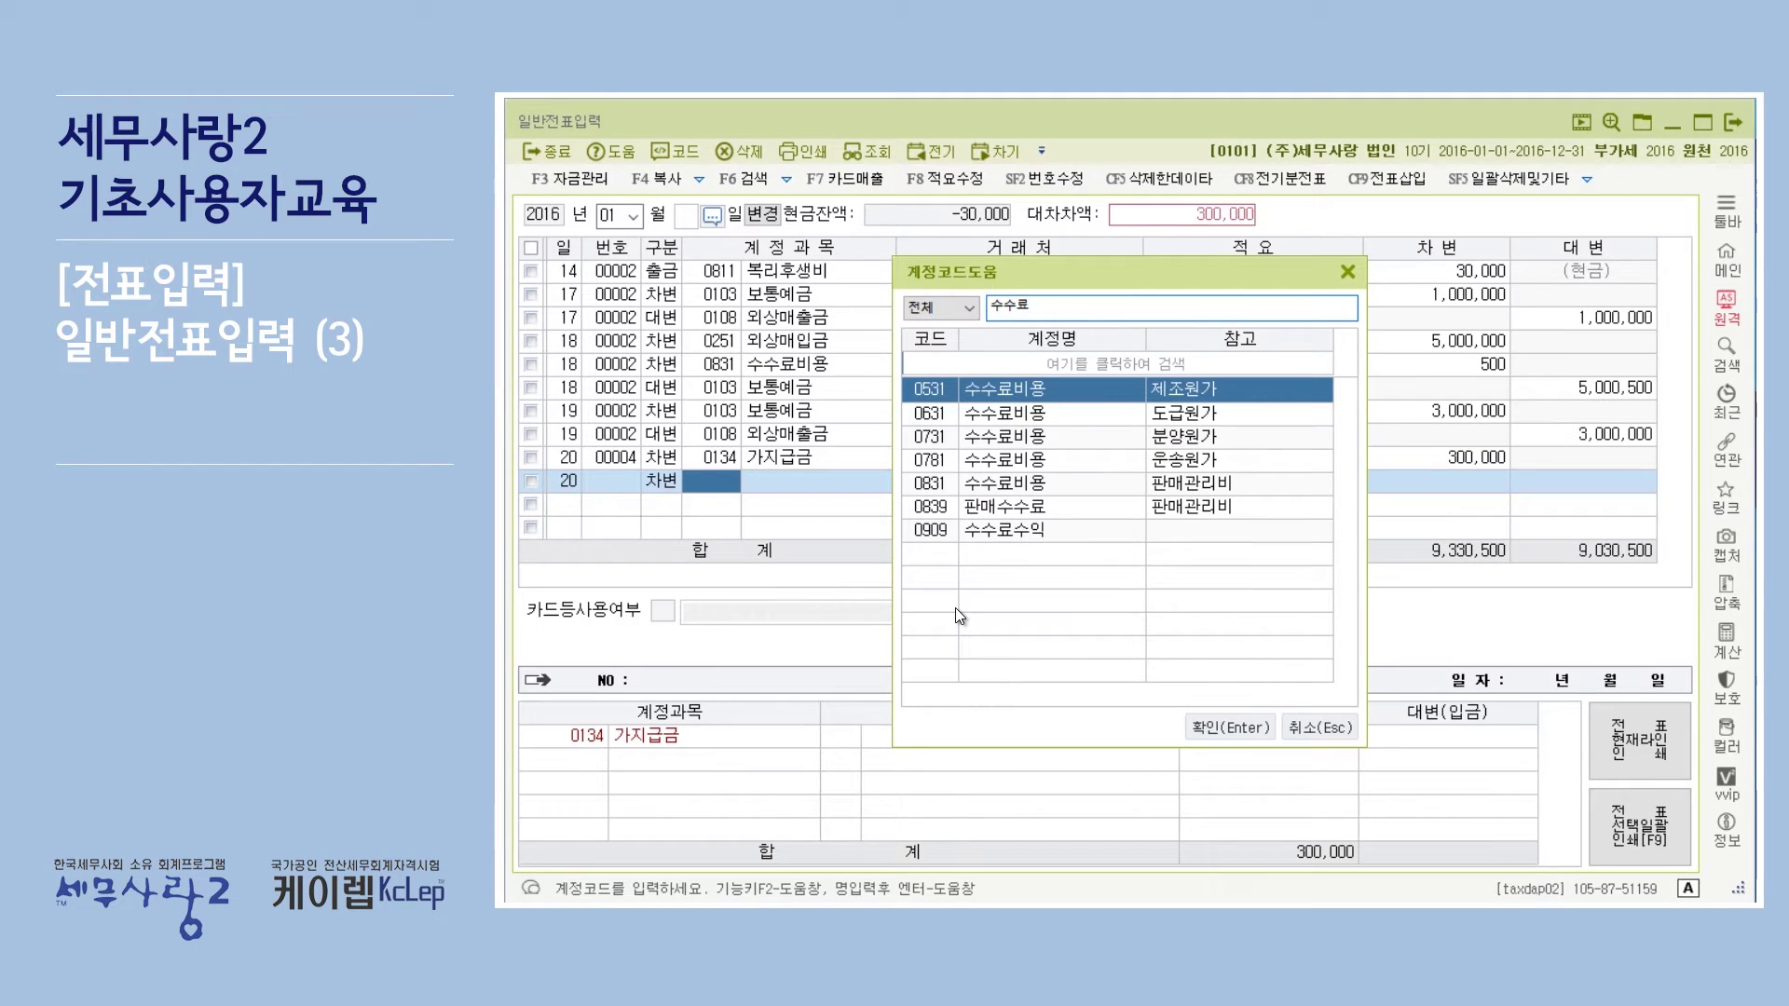
{"action": "key", "text": "Return"}
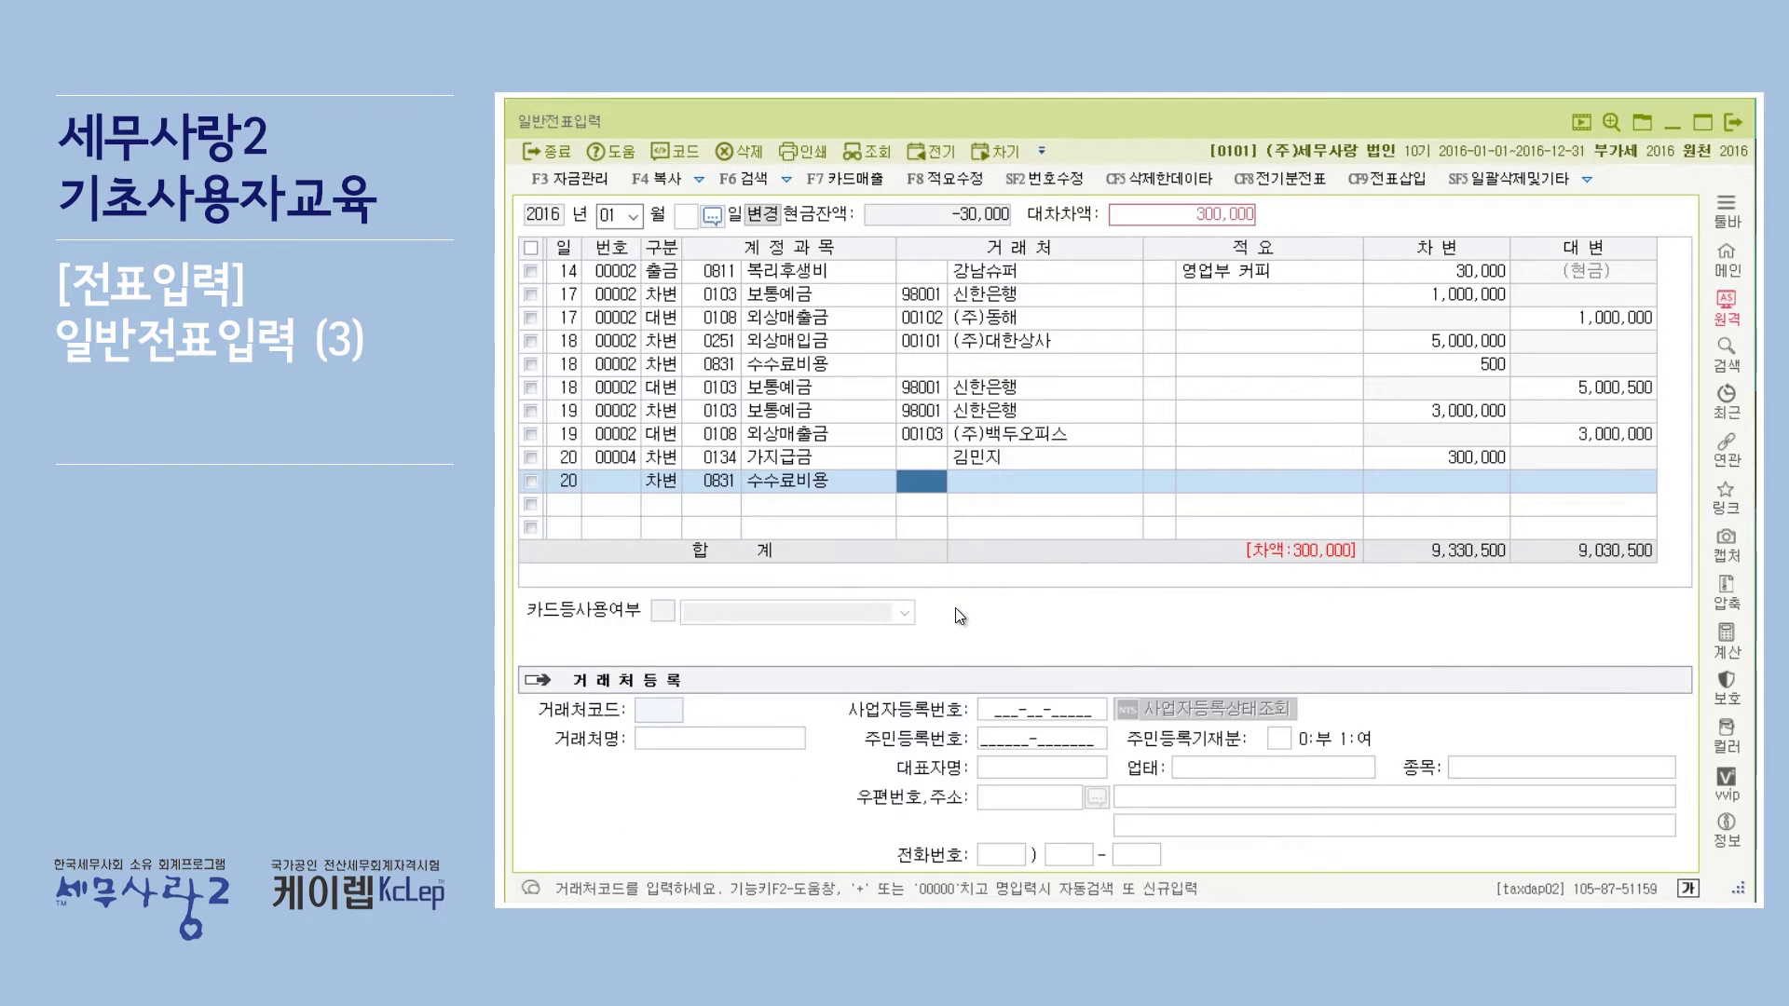
Leave the 거래처 and description of the 0831 수수료비용 line blank and set its debit amount to 500.
{"action": "key", "text": "Return"}
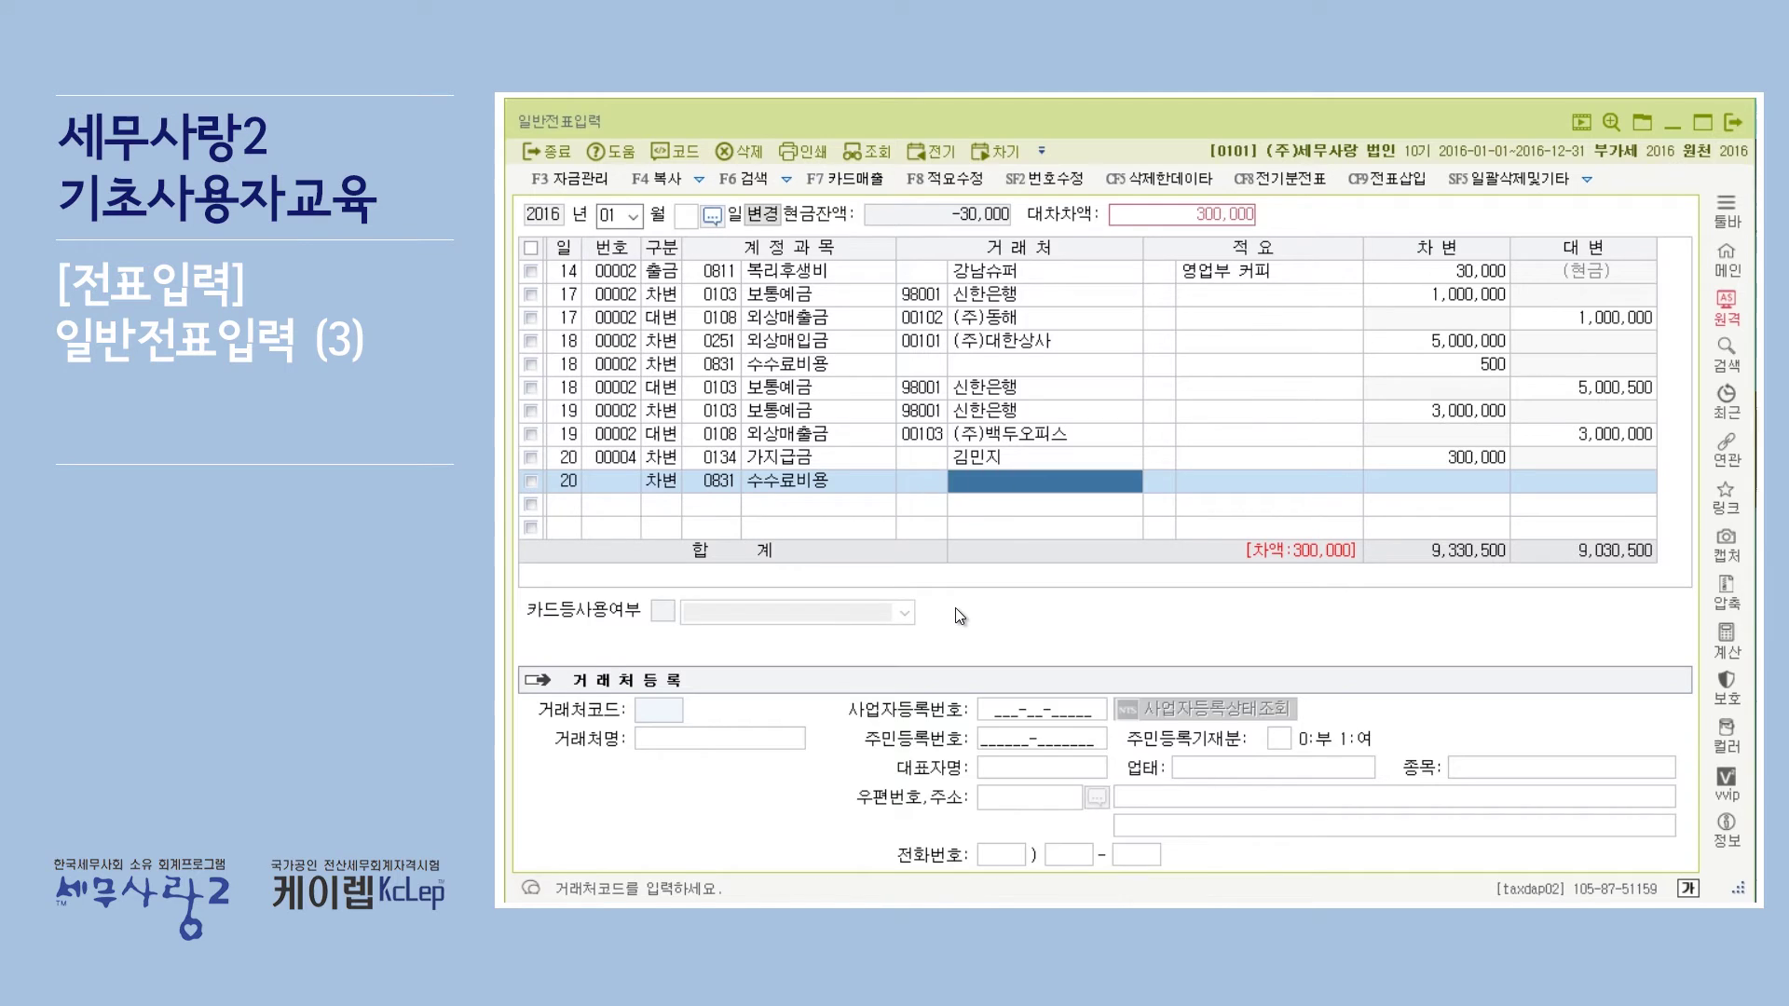
{"action": "key", "text": "Return"}
{"action": "key", "text": "Return"}
{"action": "key", "text": "Return"}
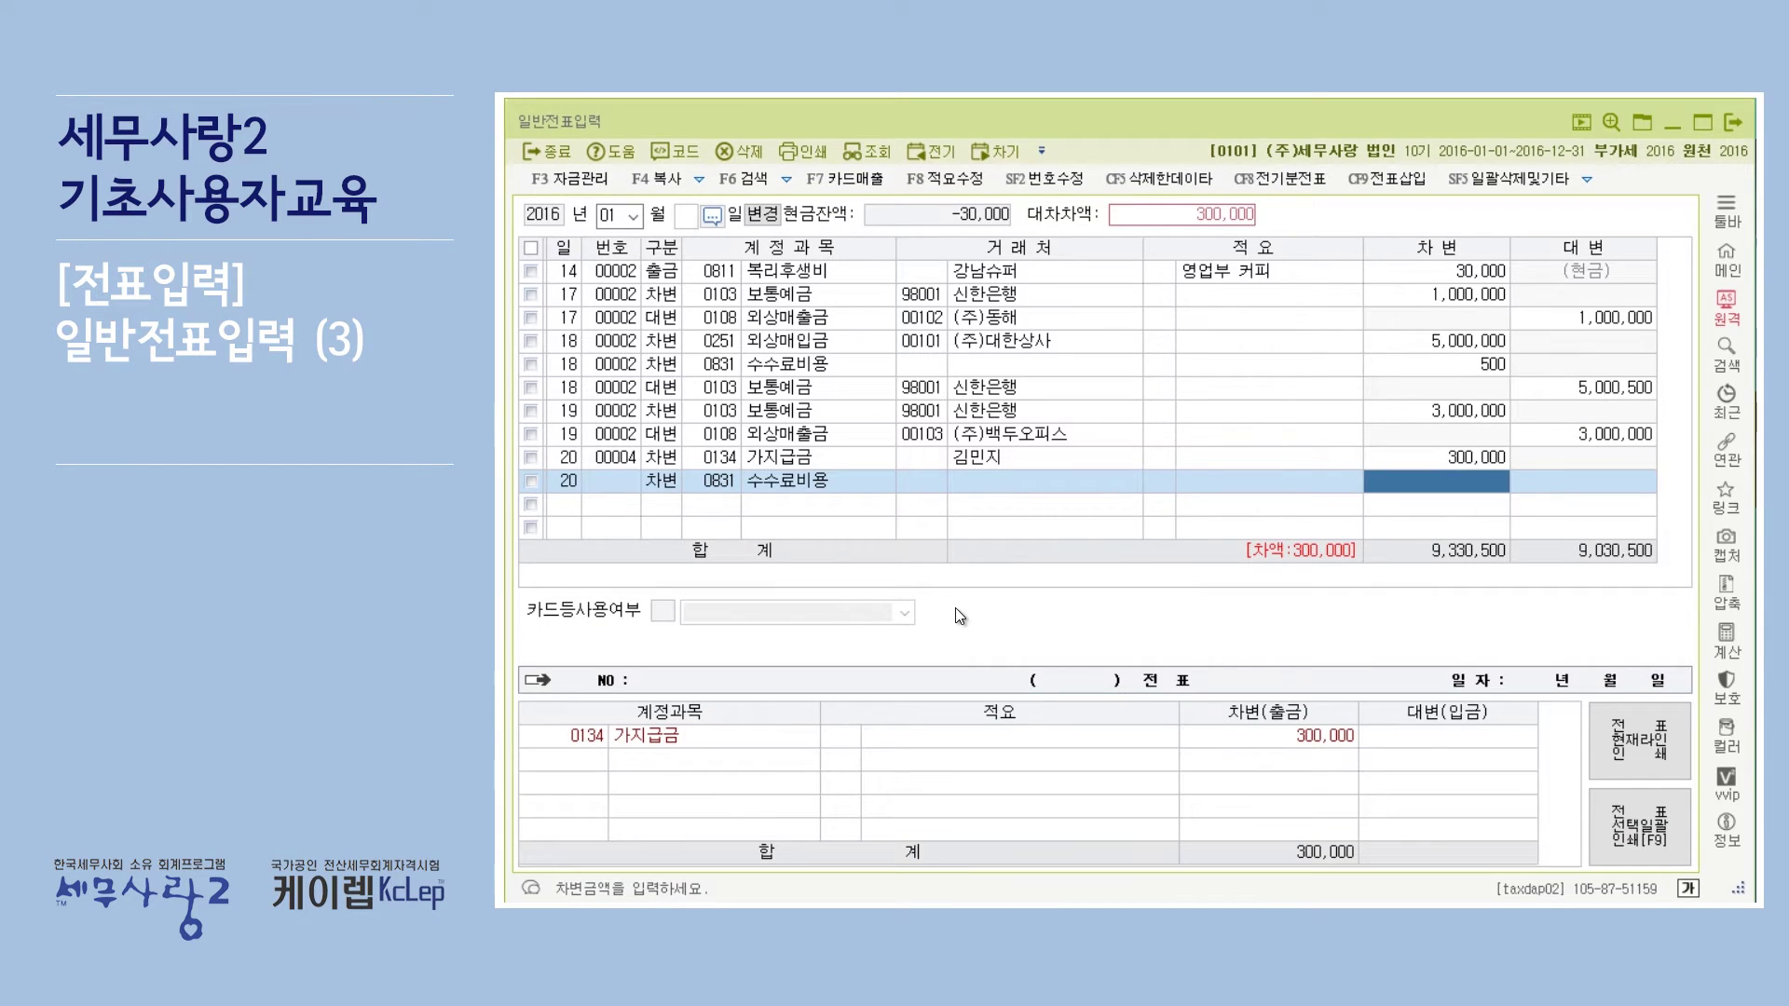
{"action": "type", "text": "500"}
{"action": "key", "text": "Return"}
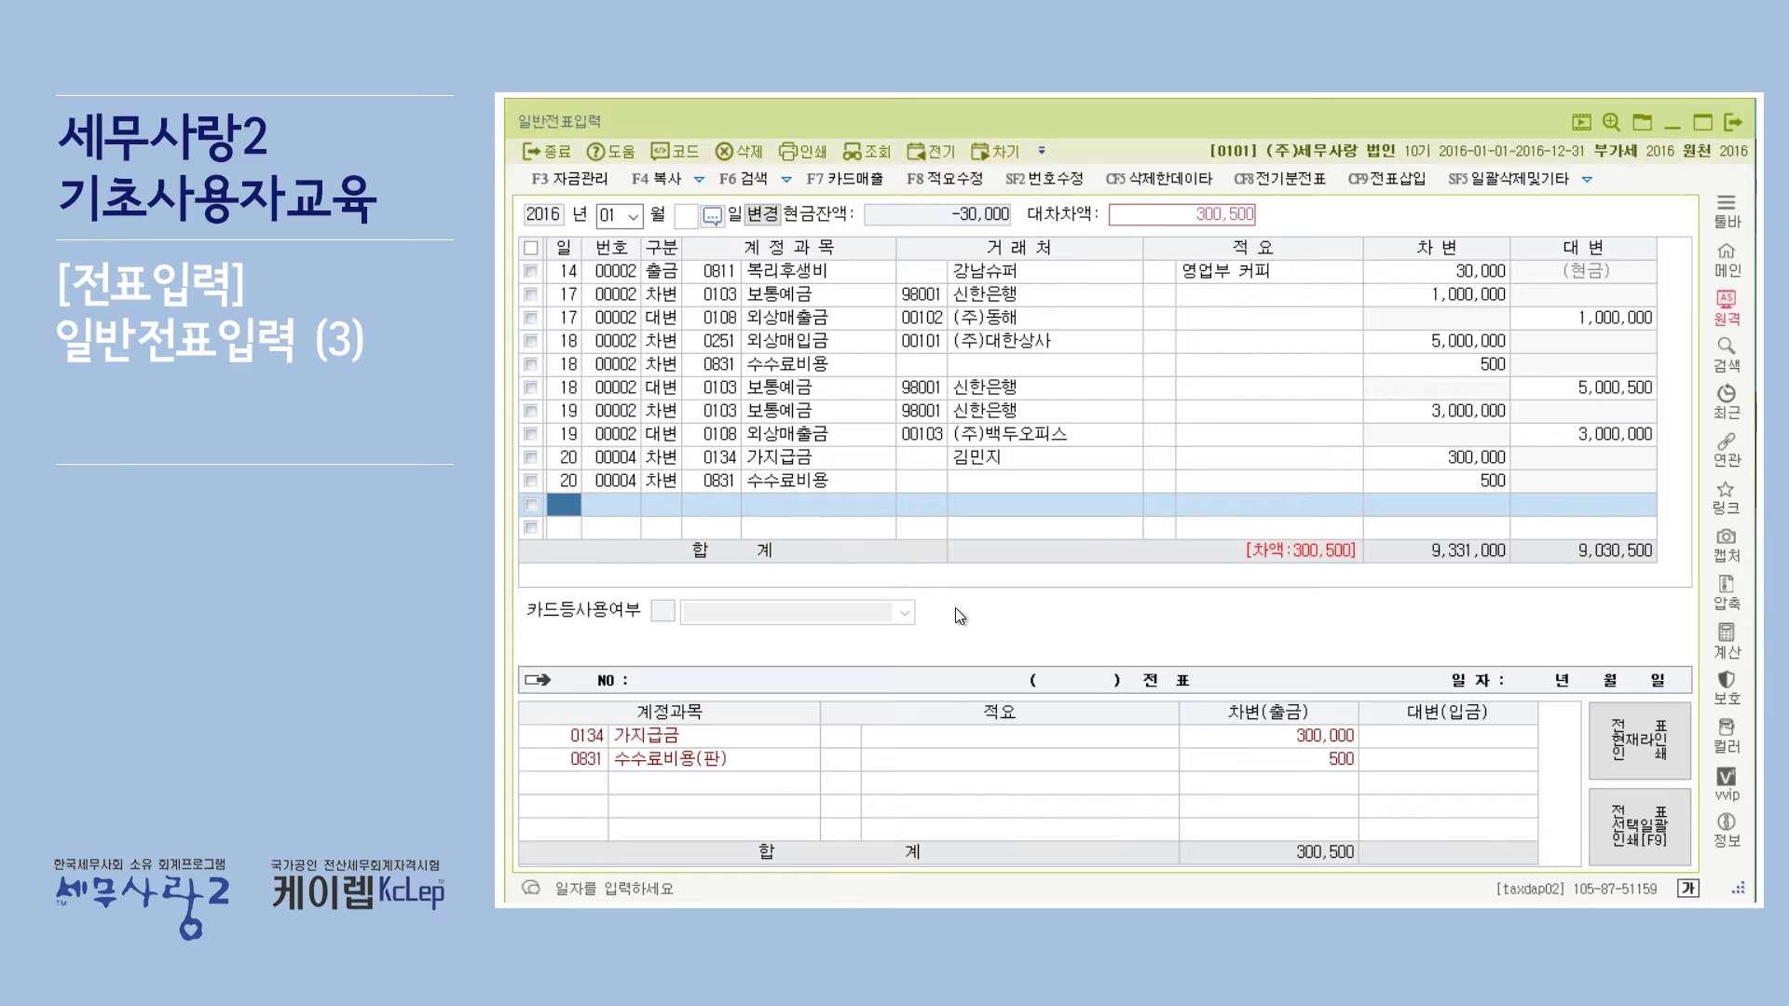
Add a credit (대변) line dated the 20th with the account 0103 보통예금.
{"action": "key", "text": "Return"}
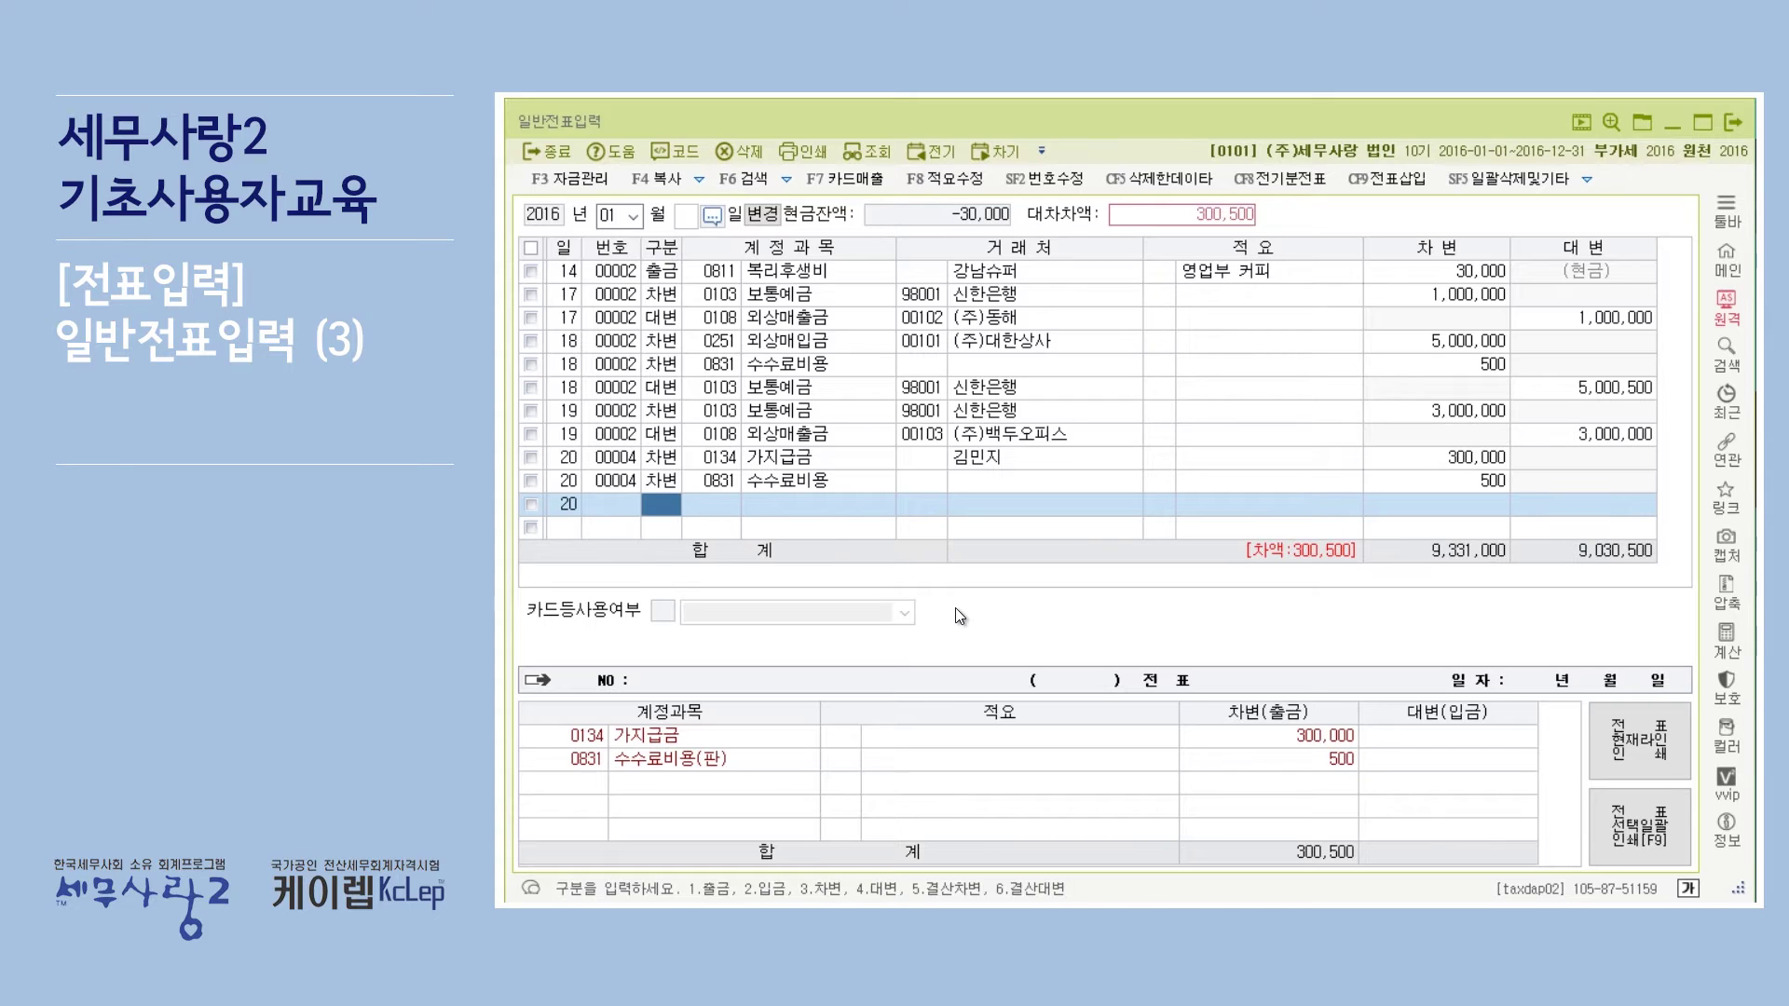
{"action": "type", "text": "4"}
{"action": "key", "text": "Return"}
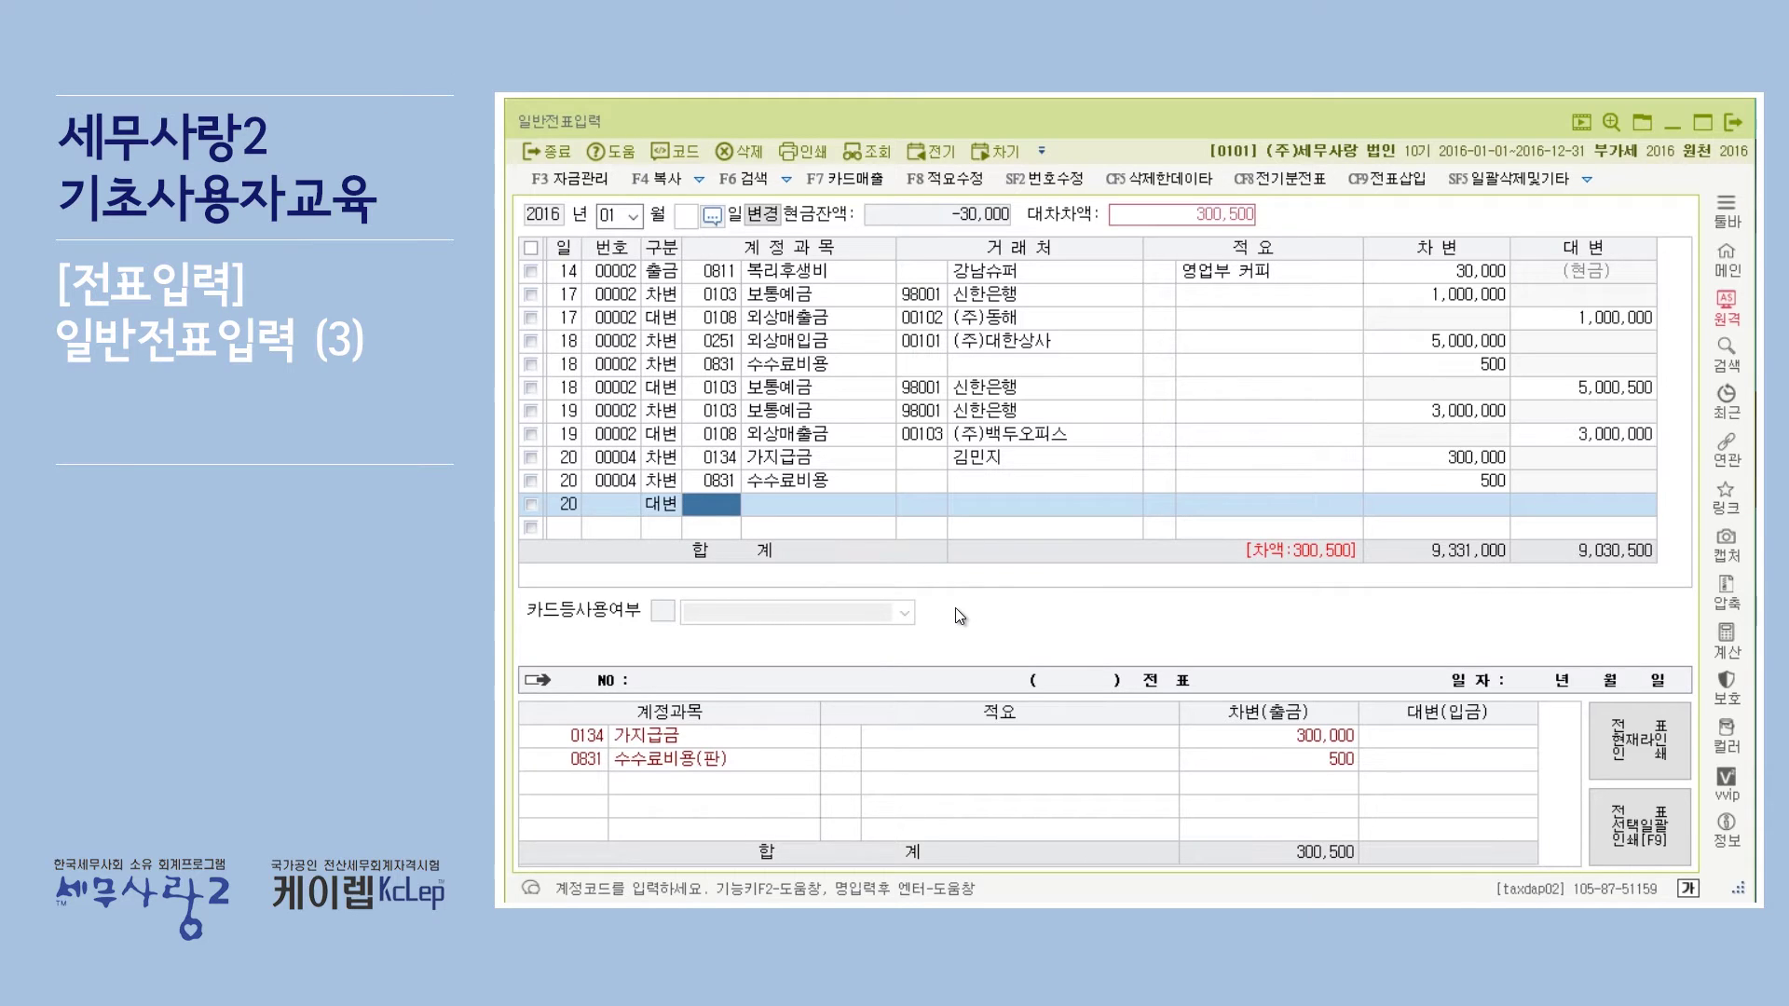
{"action": "type", "text": "보통"}
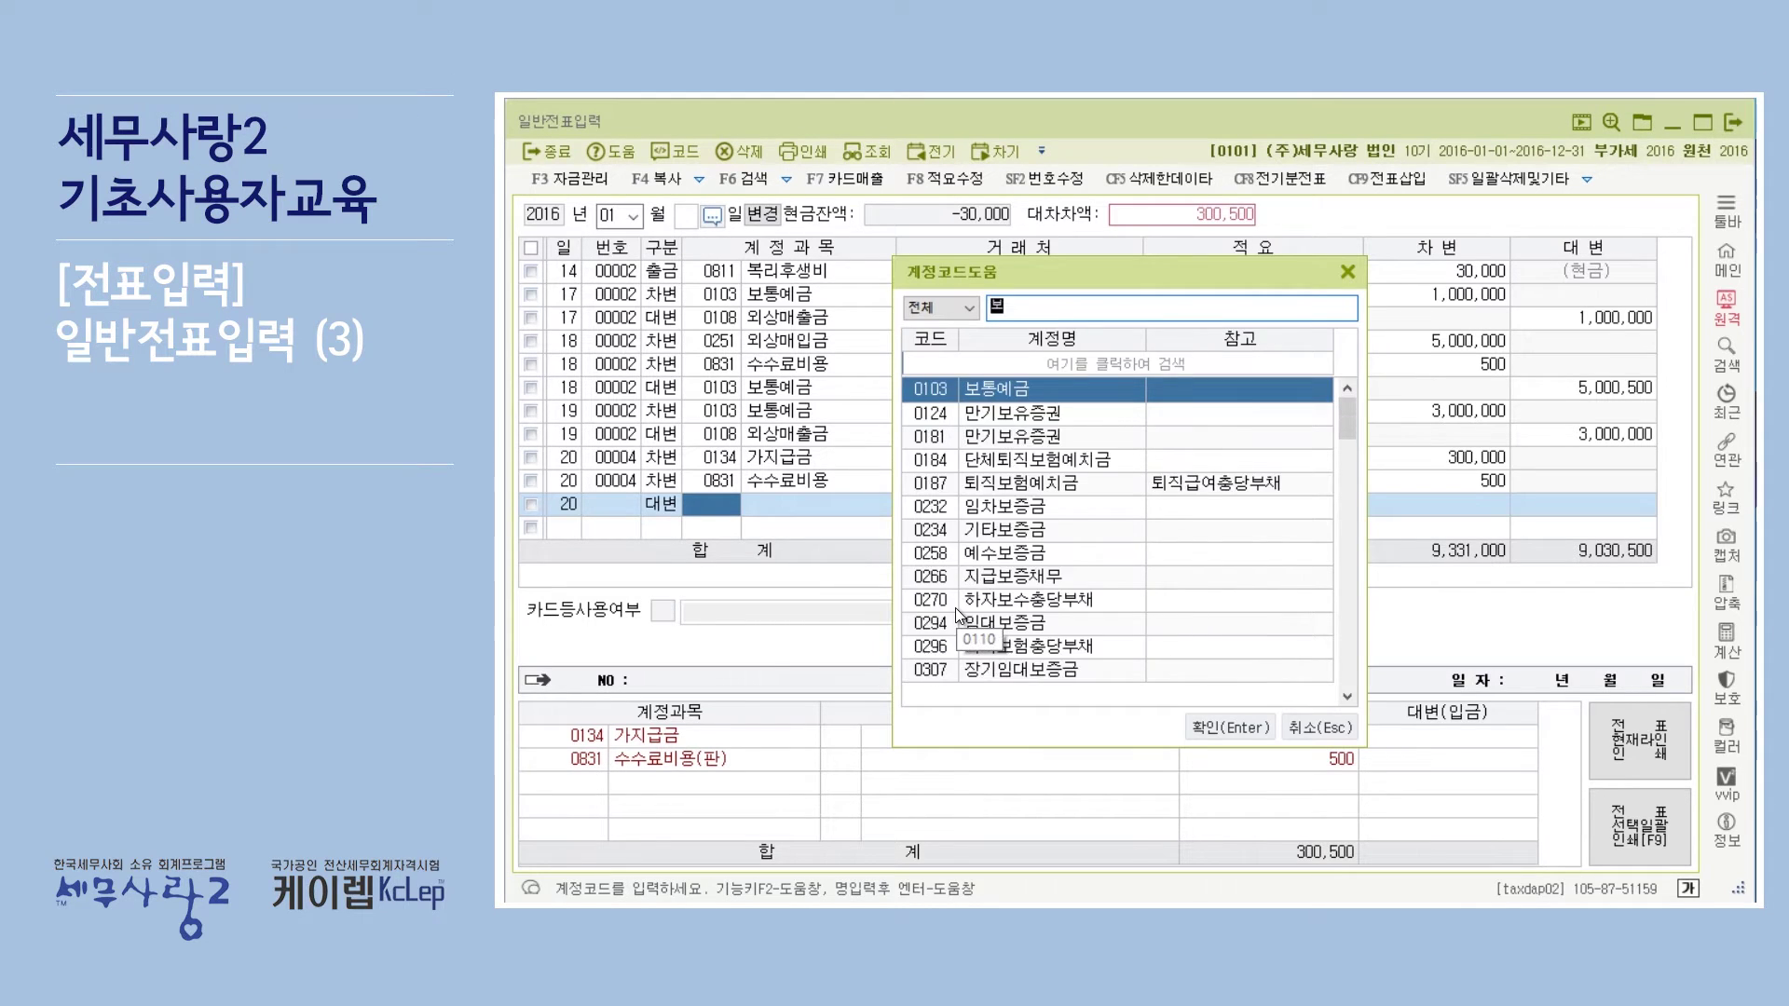
{"action": "key", "text": "Return"}
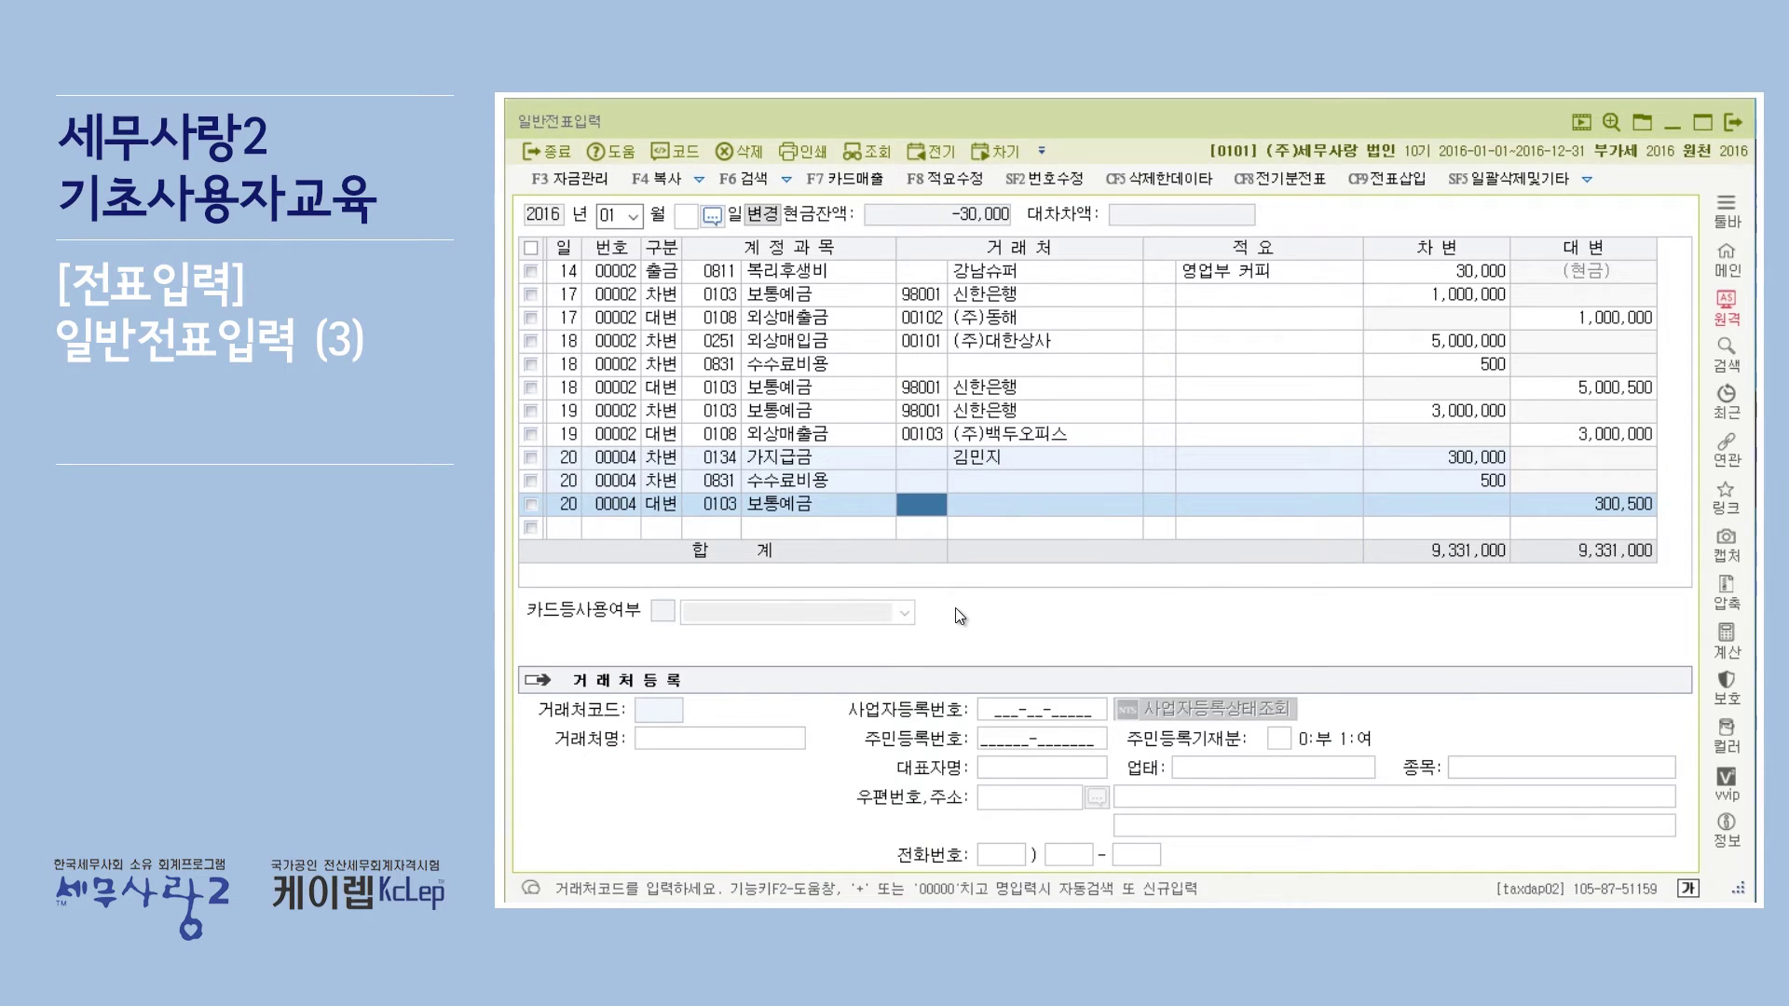
Set the January 20 보통예금 line's 거래처 to 98001 신한은행 and leave its description blank.
{"action": "key", "text": "F2"}
{"action": "type", "text": "신한"}
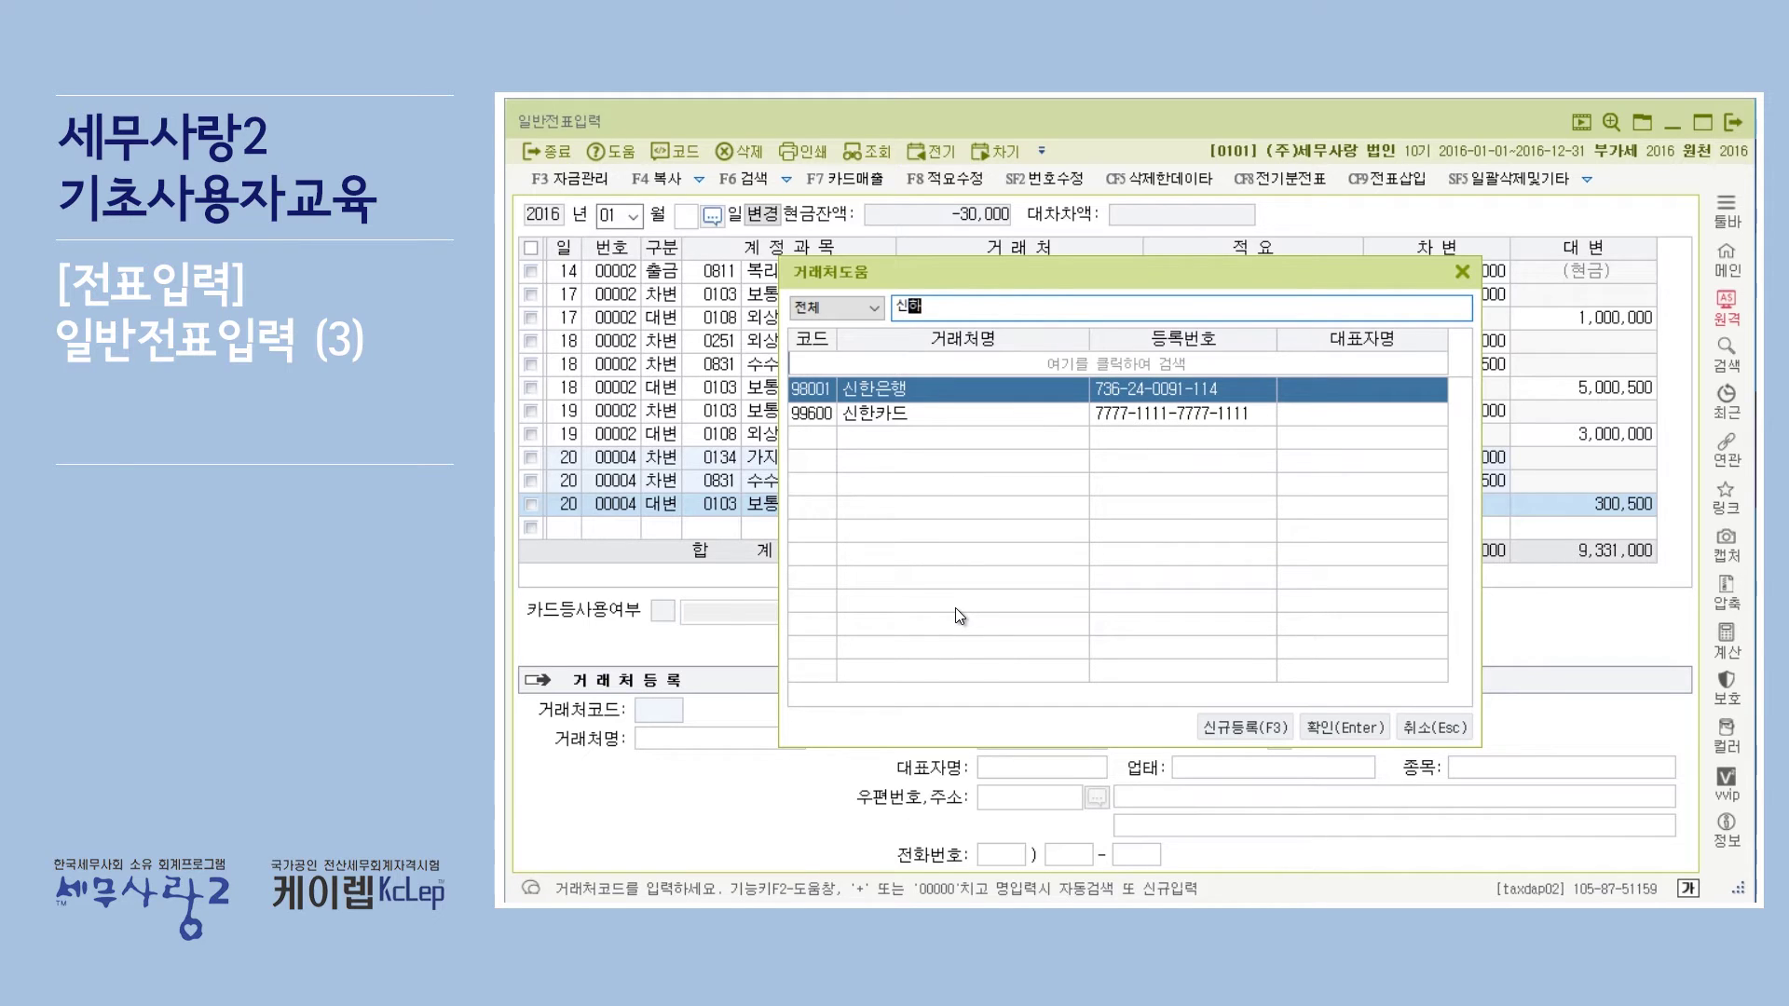
{"action": "key", "text": "Return"}
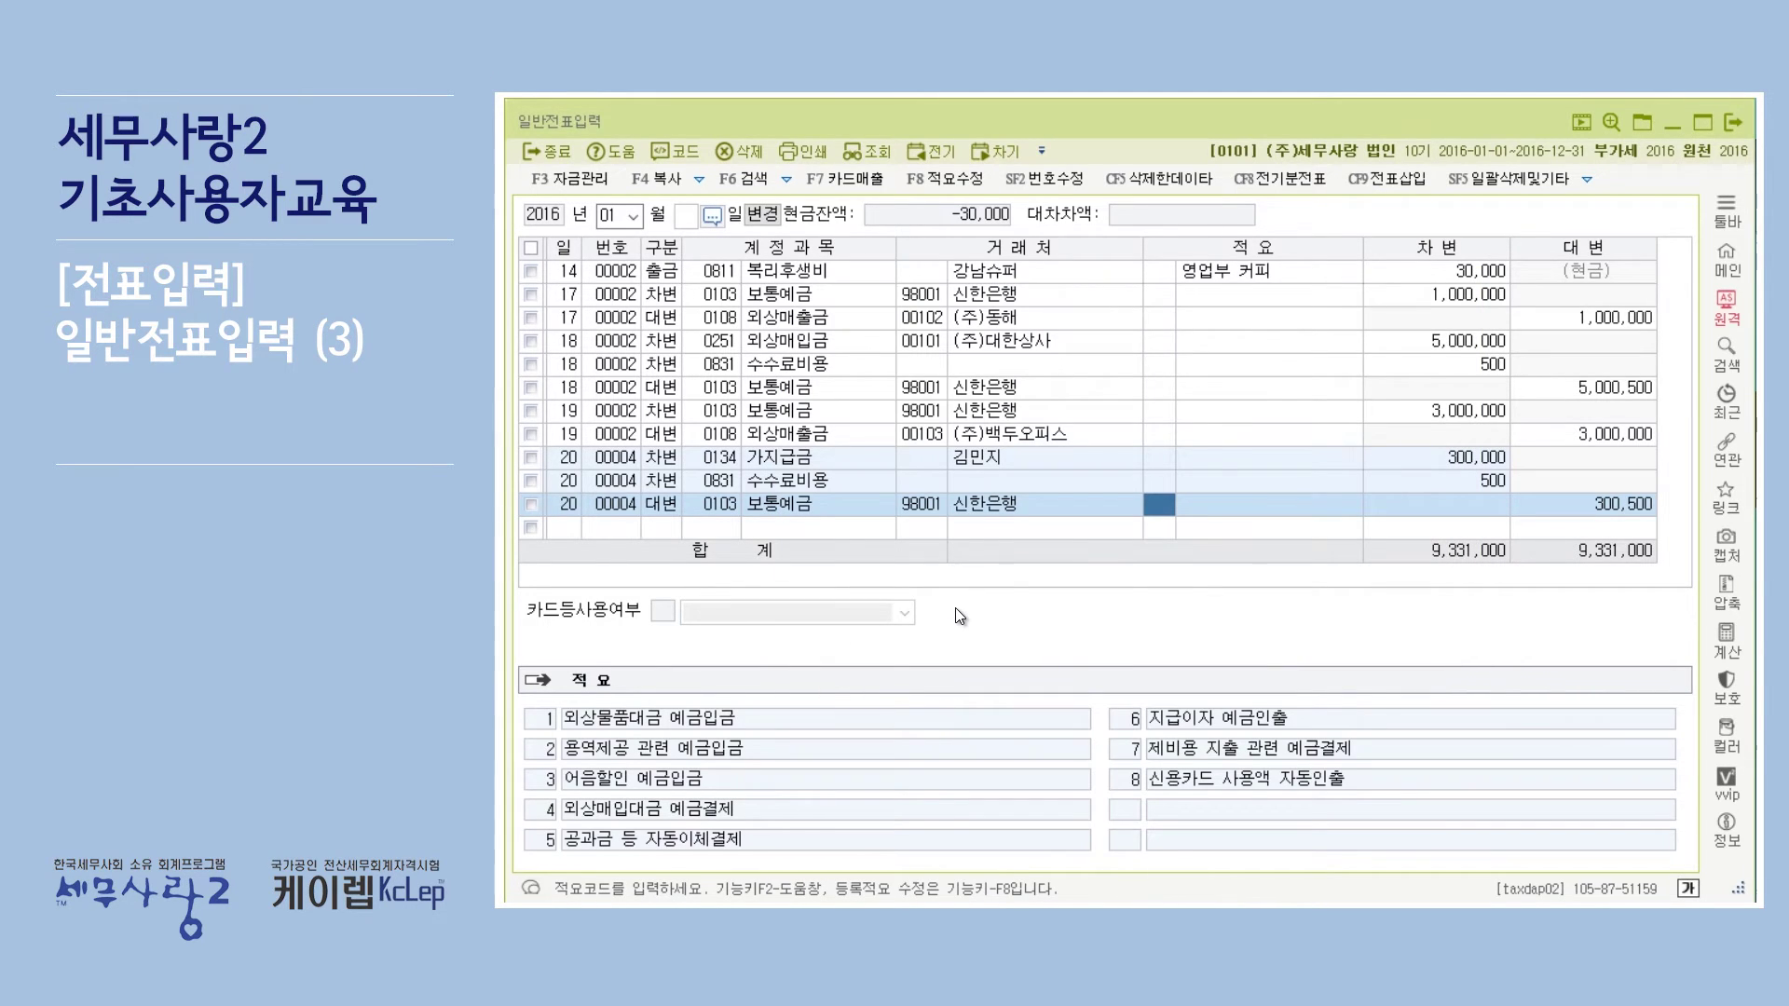
{"action": "key", "text": "Return"}
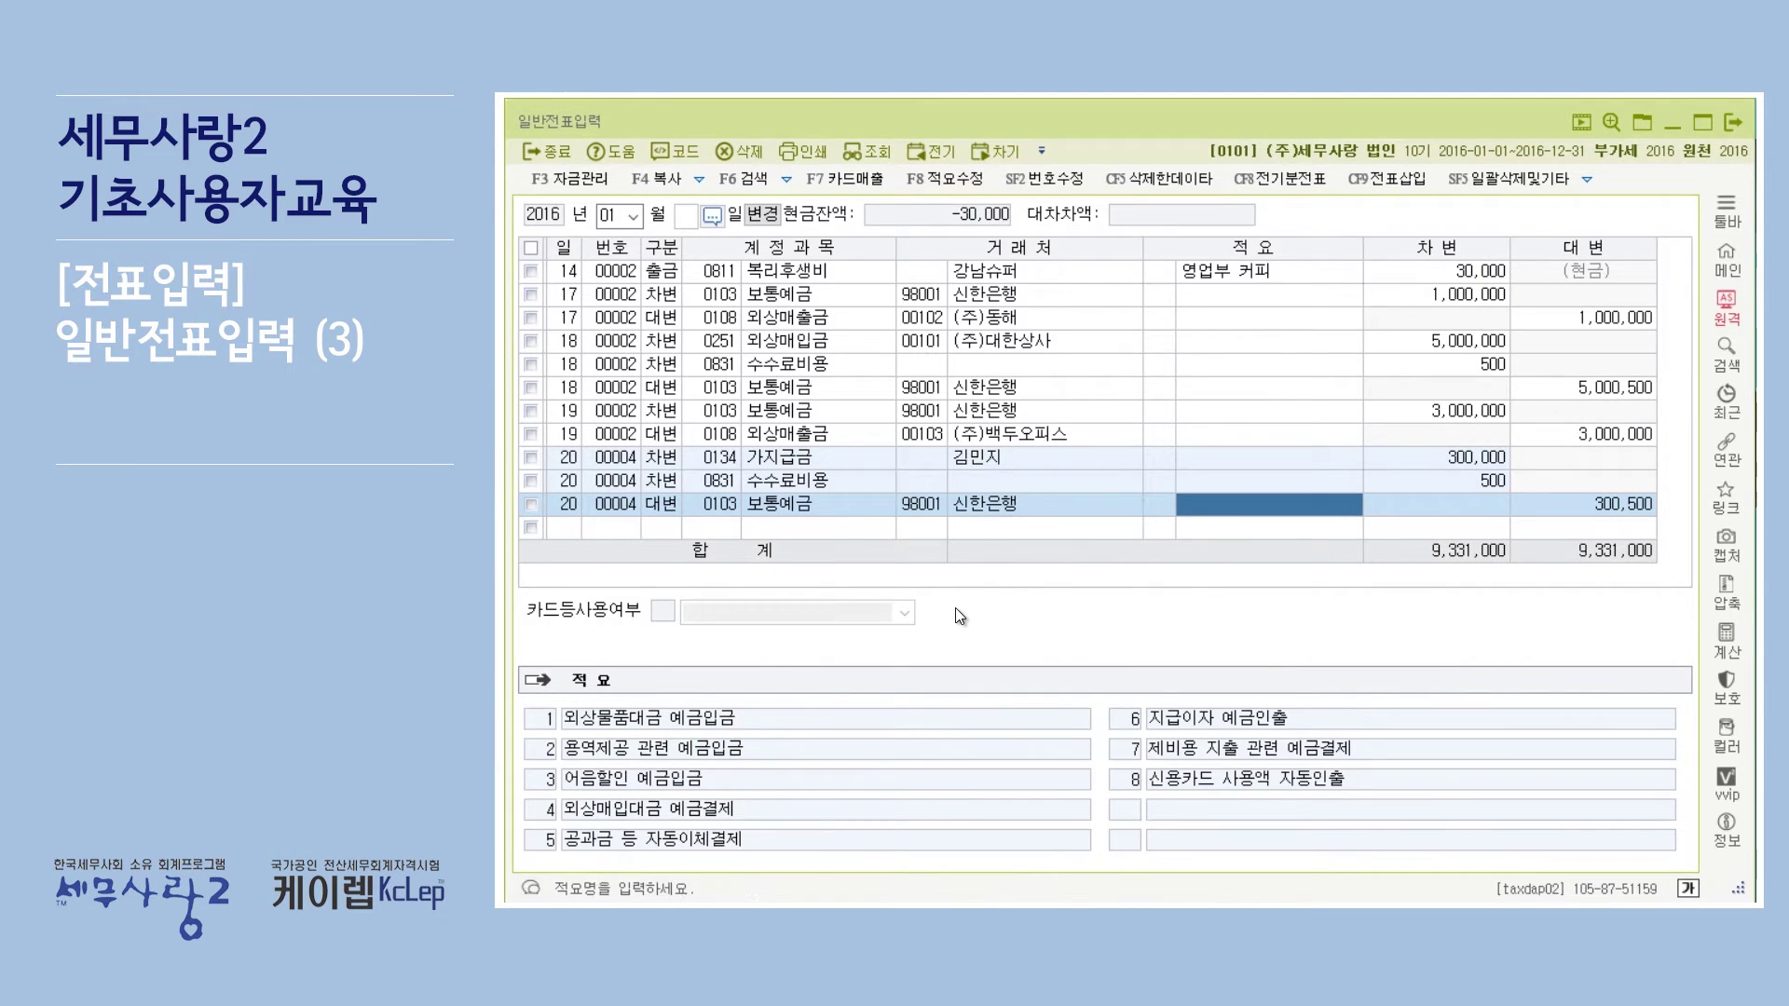
{"action": "key", "text": "Return"}
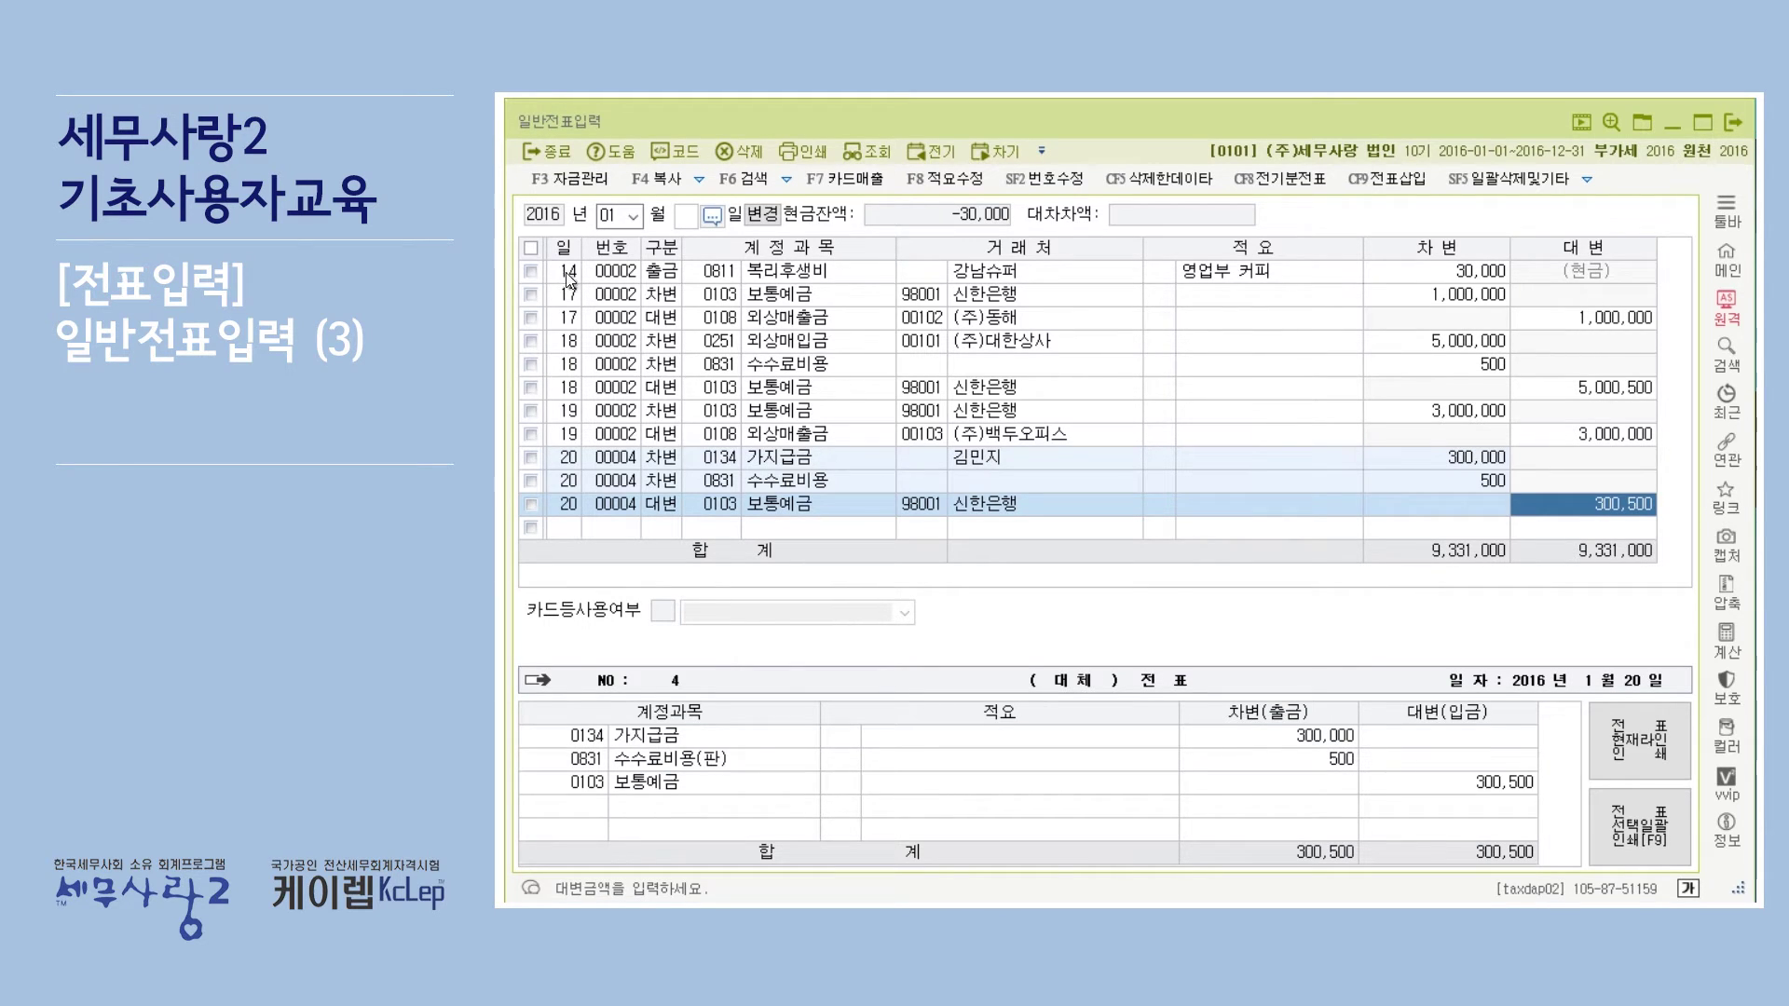
Mark the January 17 and January 19 deposit vouchers for comparison and clear both selections.
{"action": "left_click", "coordinate": [531, 296]}
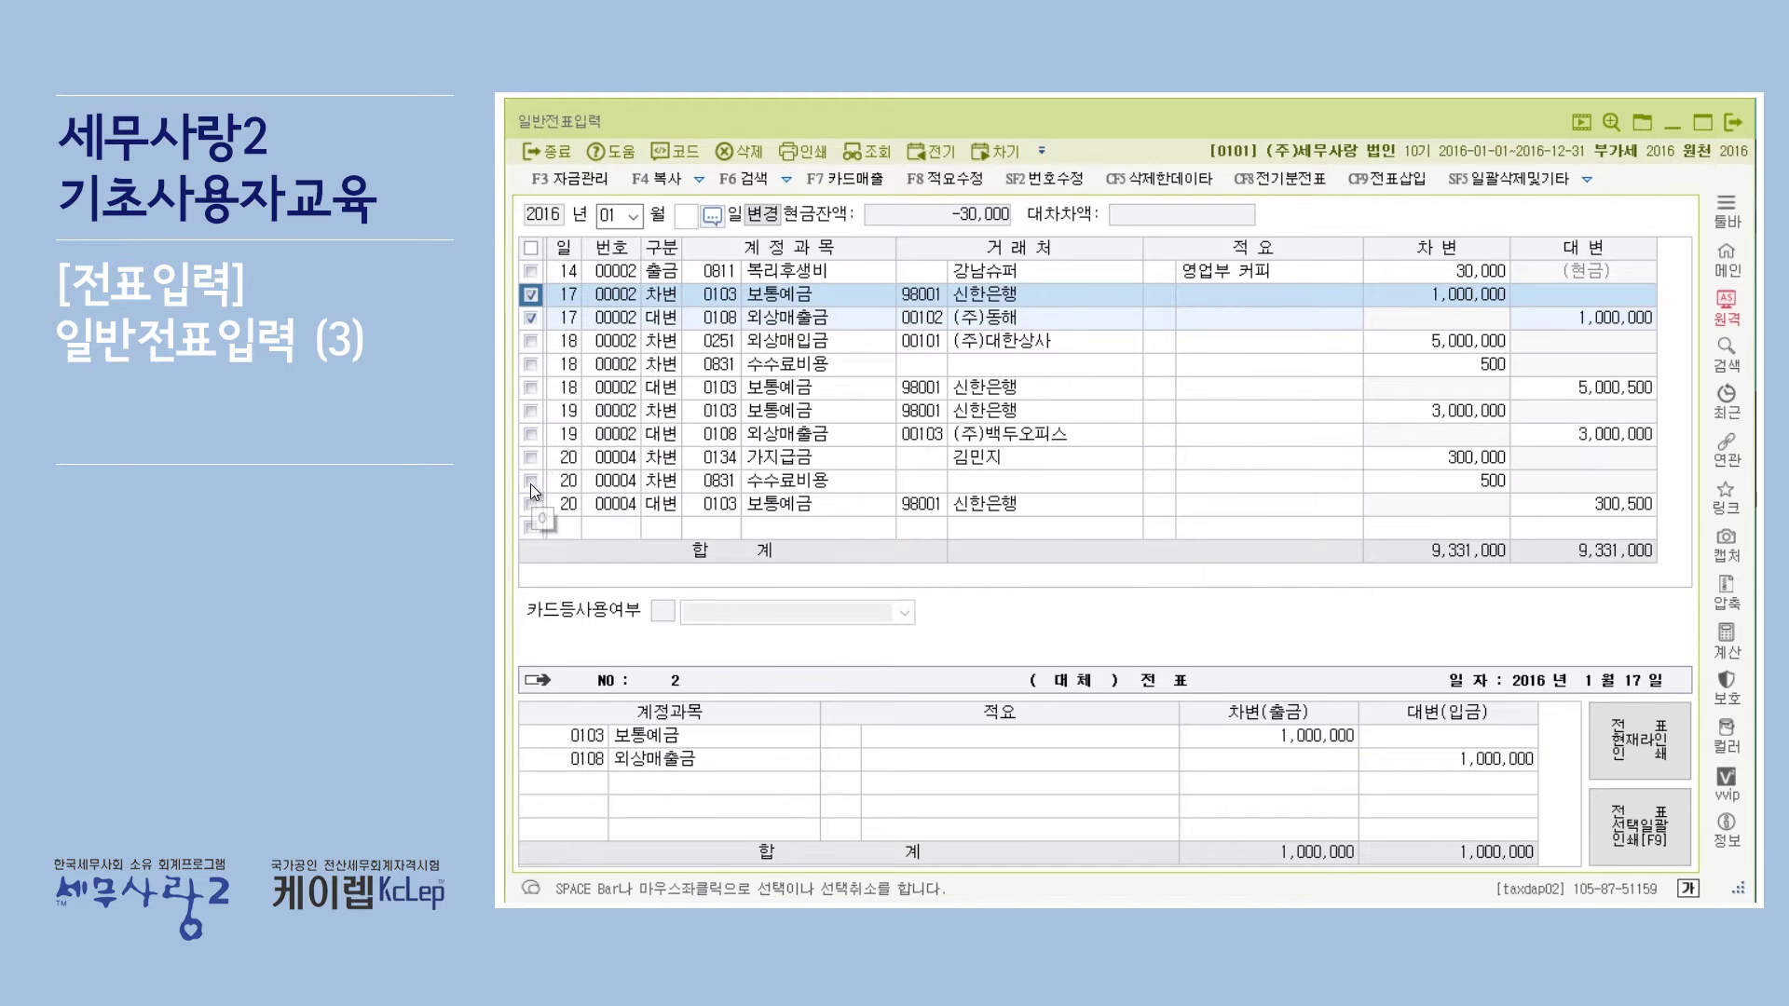
{"action": "left_click", "coordinate": [533, 410]}
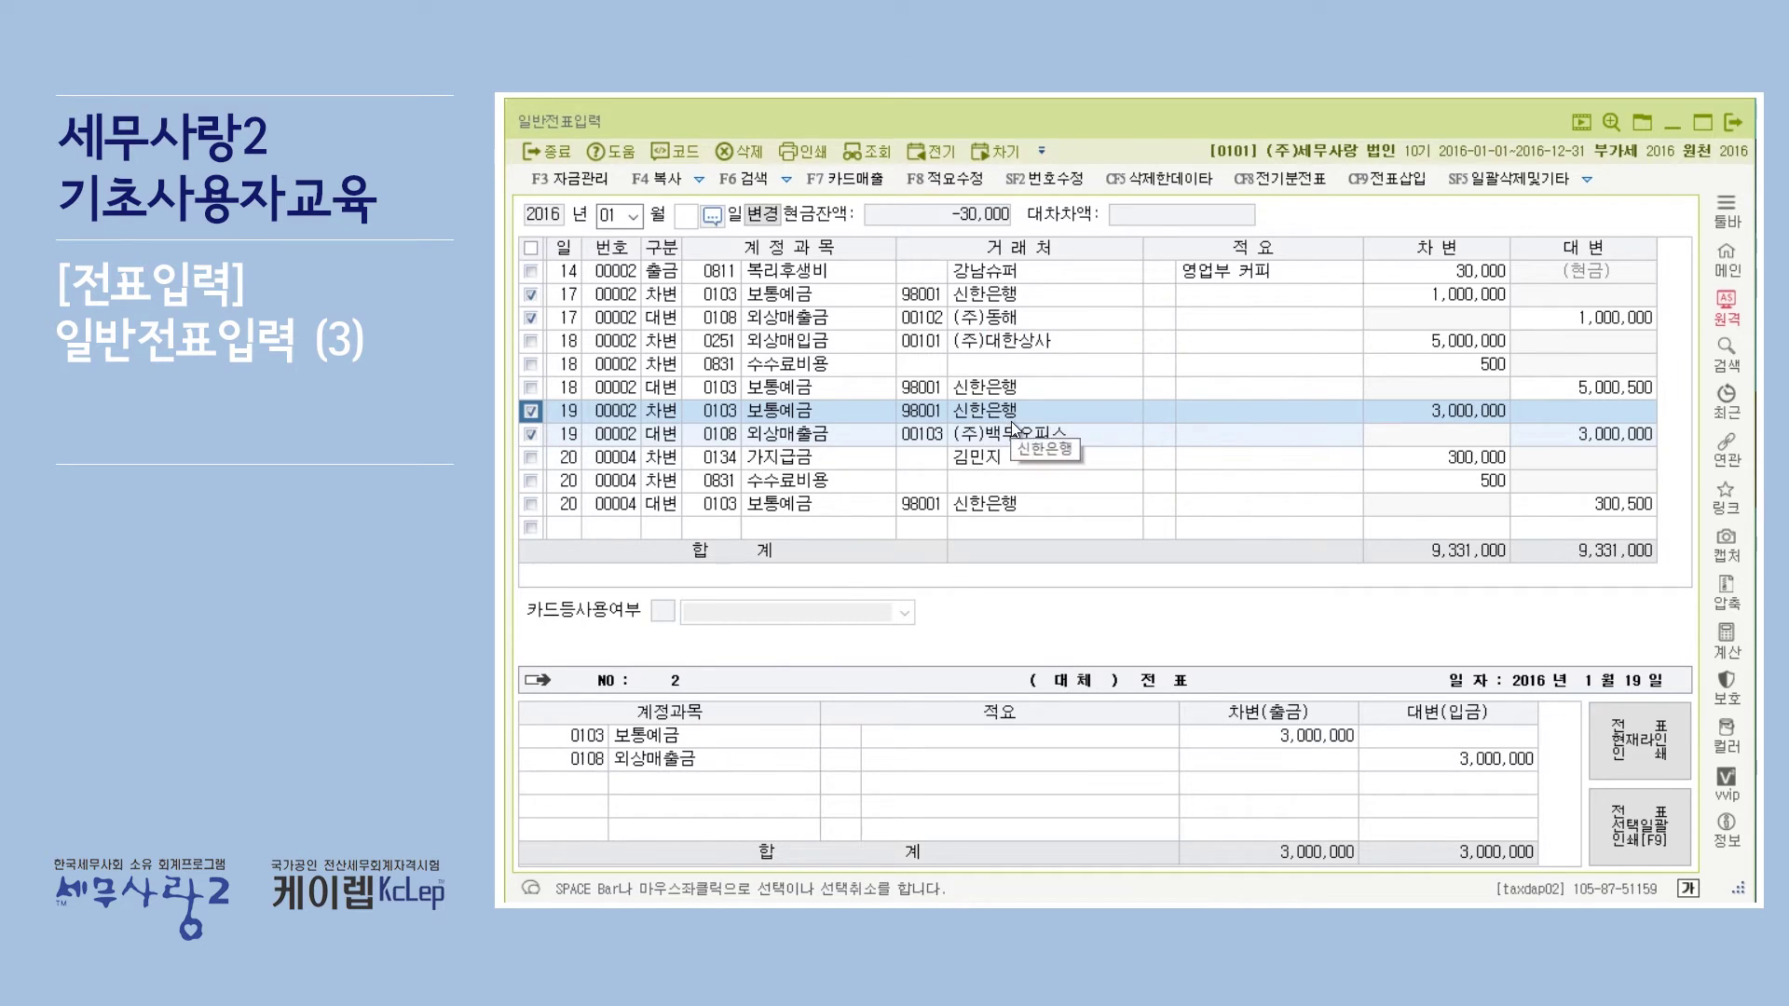
{"action": "left_click", "coordinate": [531, 296]}
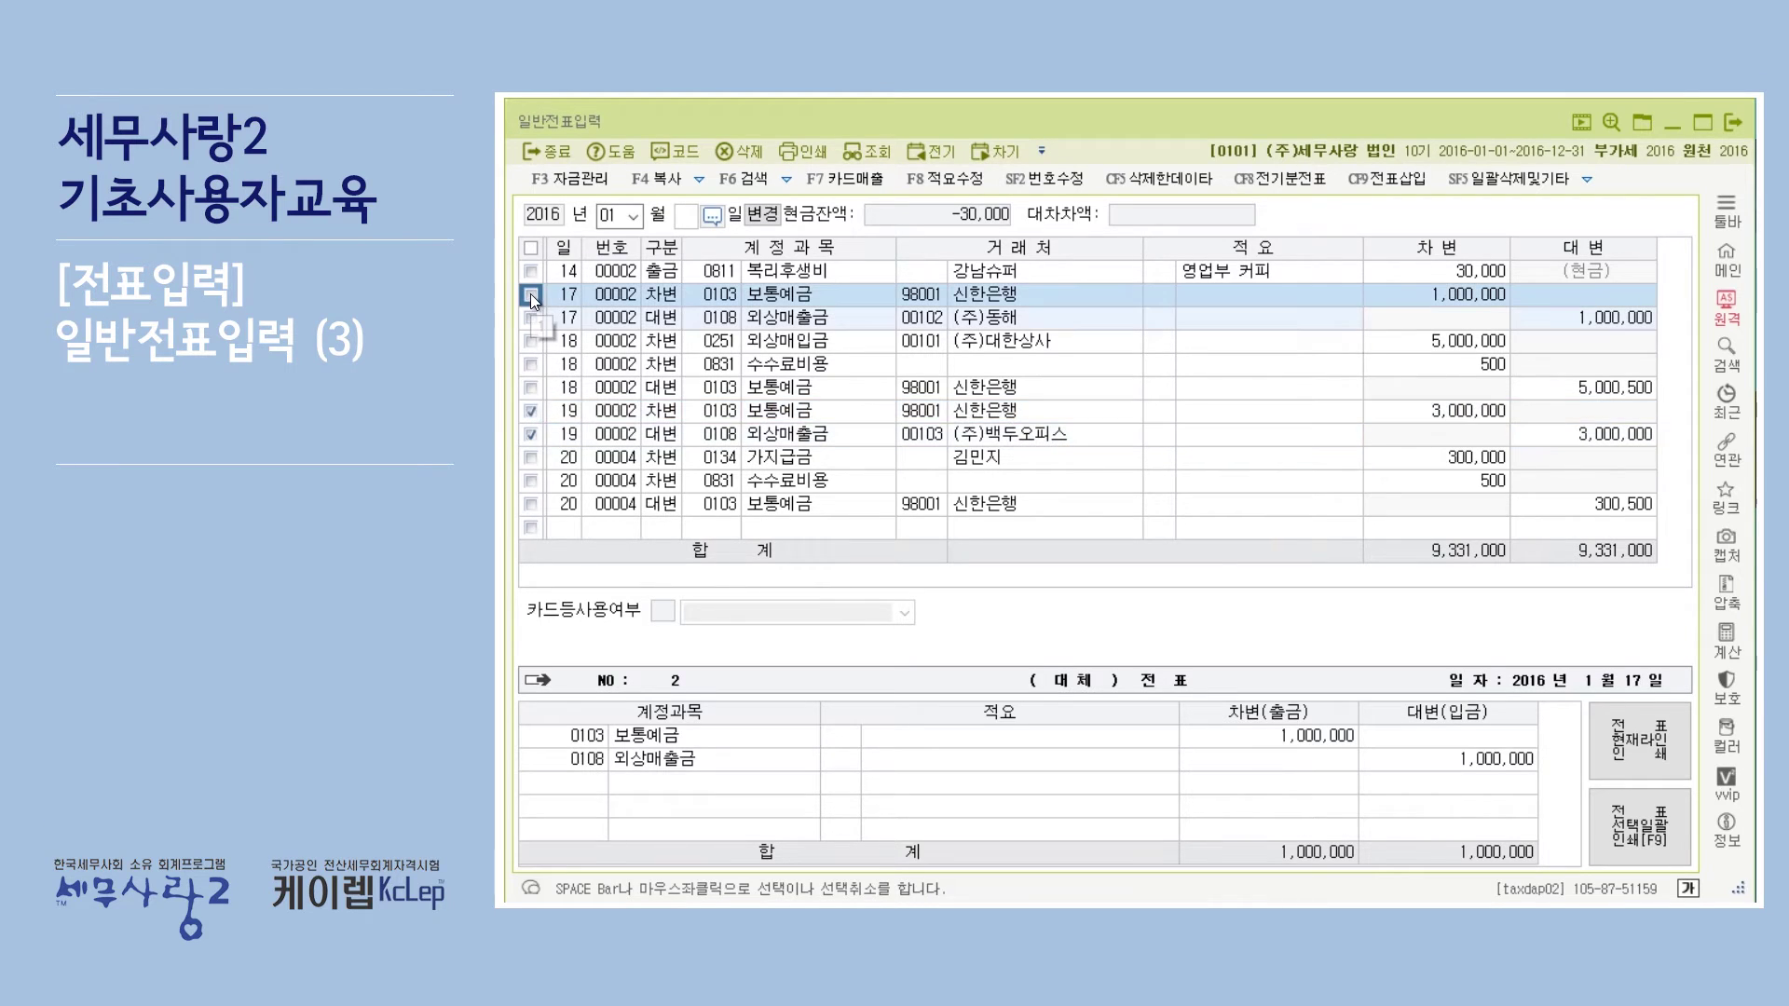
{"action": "left_click", "coordinate": [531, 412]}
Mark the January 18 and January 20 withdrawal vouchers, examine their 외상매입금 and 가지급금 accounts, and clear all selections.
{"action": "left_click", "coordinate": [536, 362]}
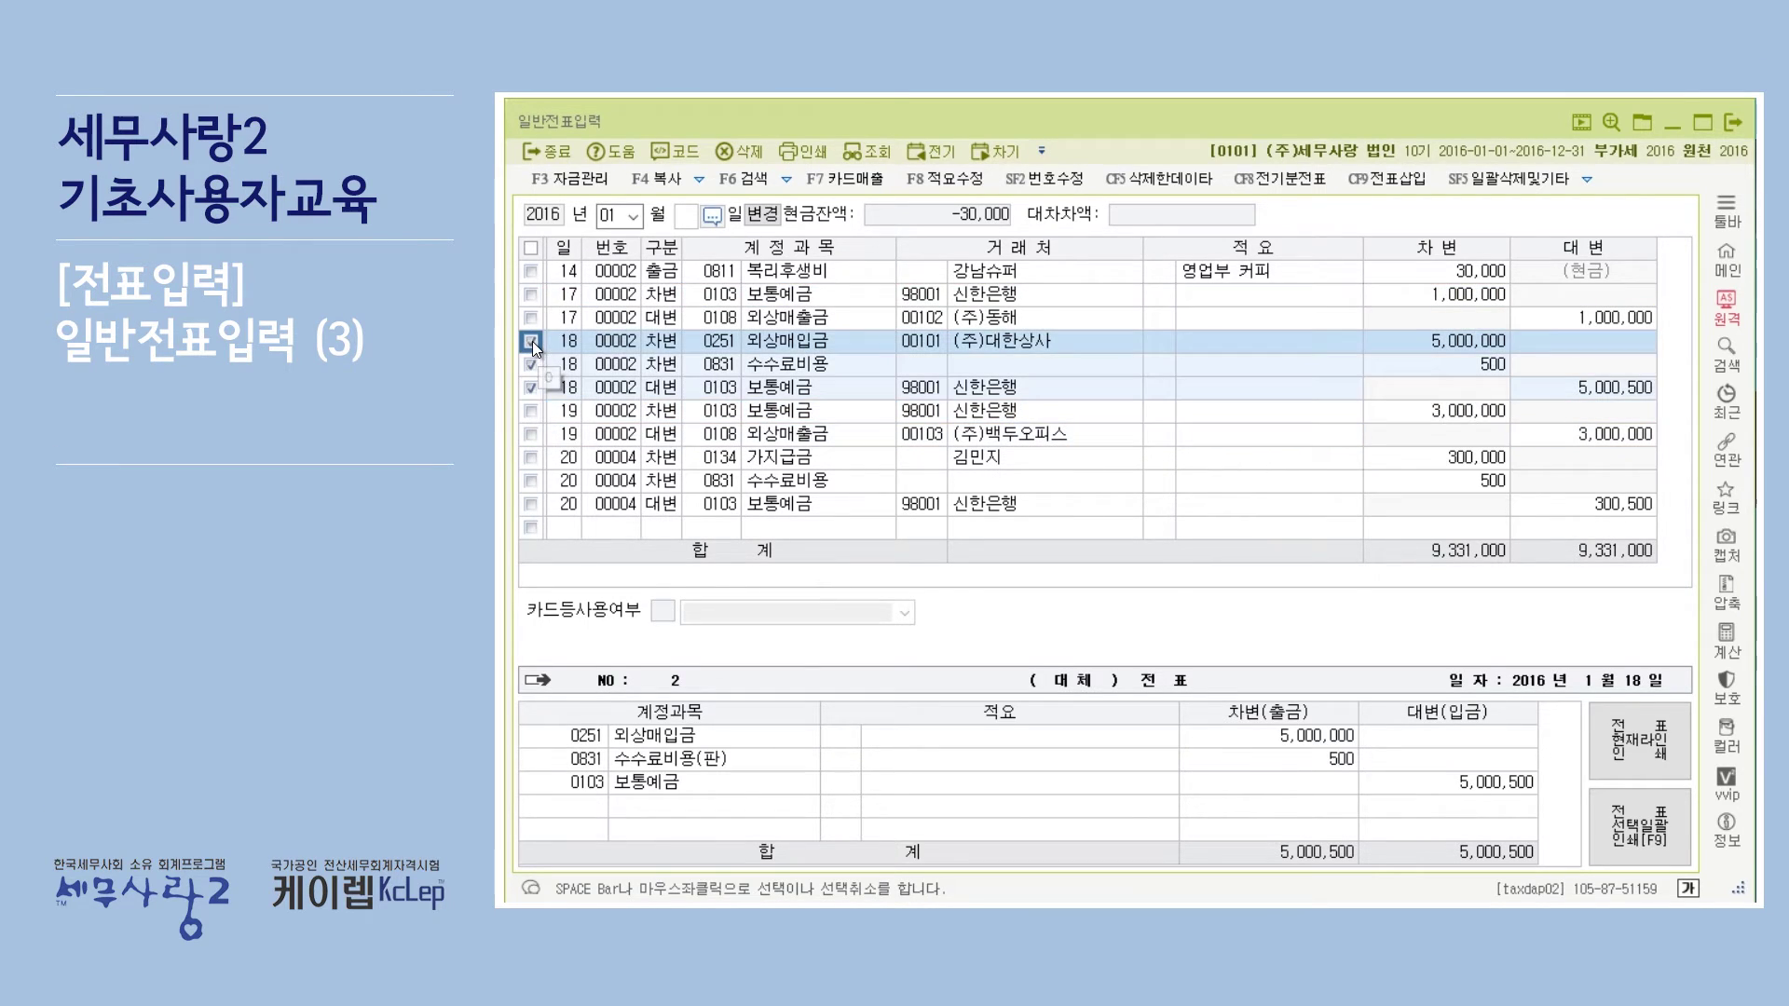
{"action": "left_click", "coordinate": [536, 459]}
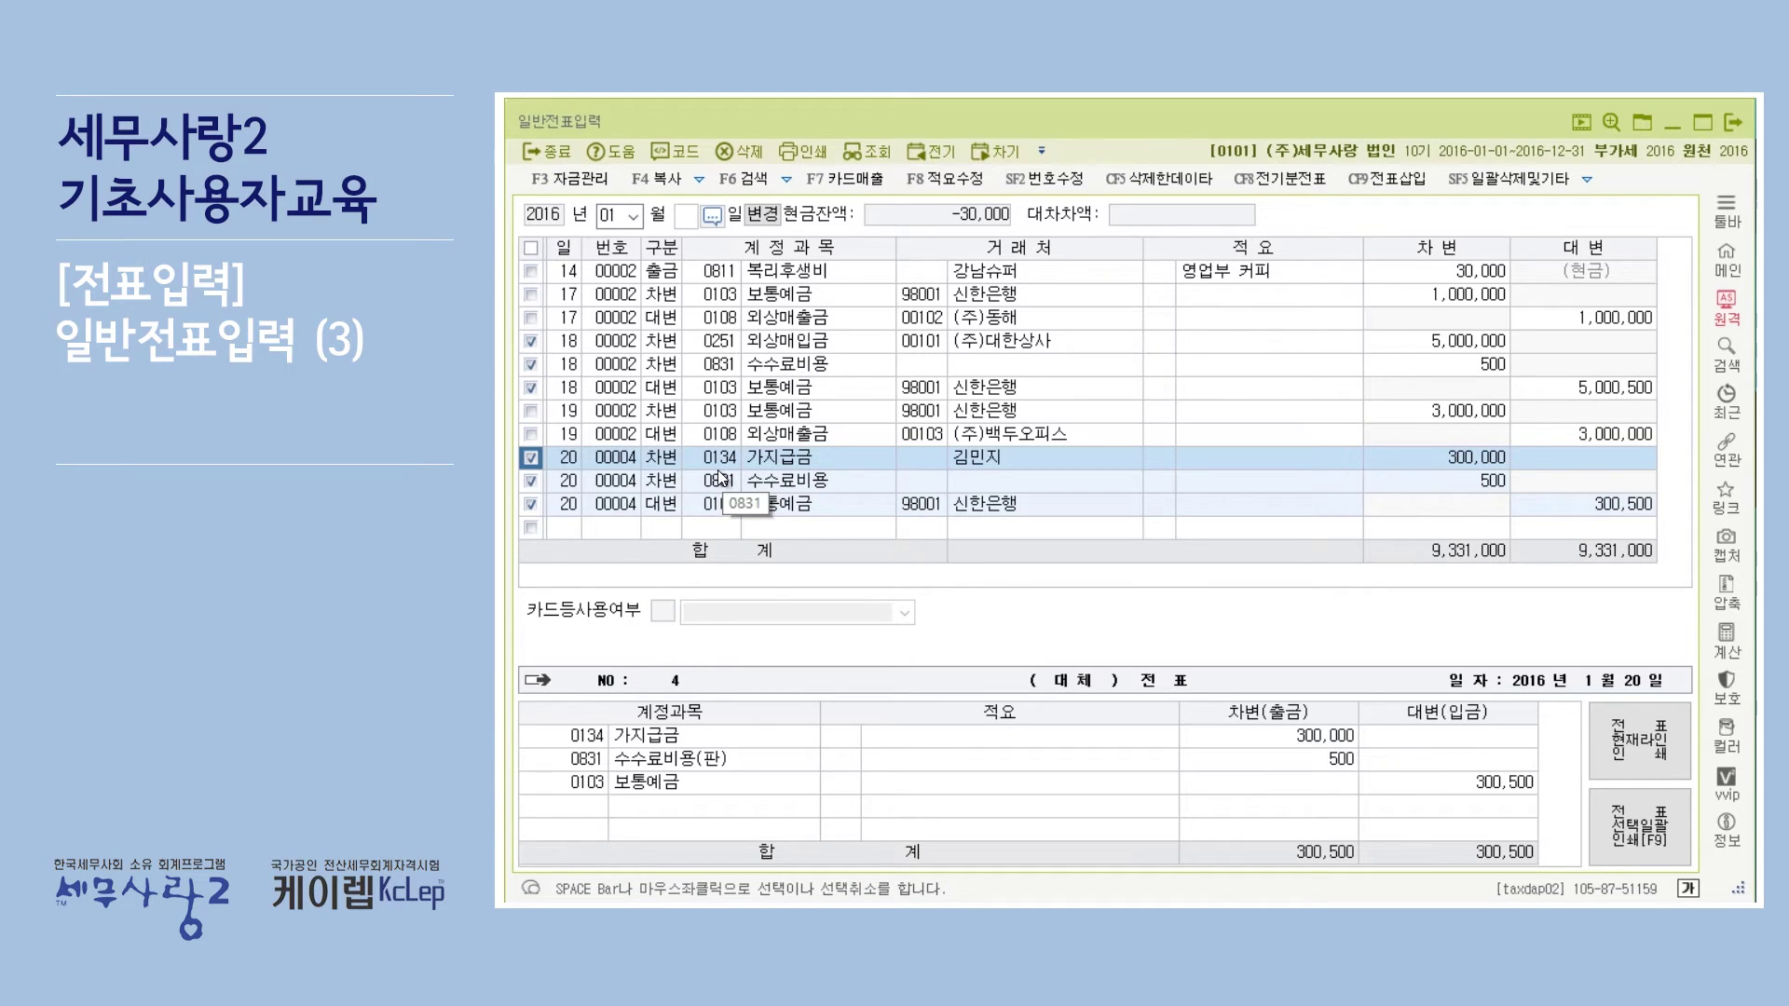
{"action": "left_click", "coordinate": [771, 340]}
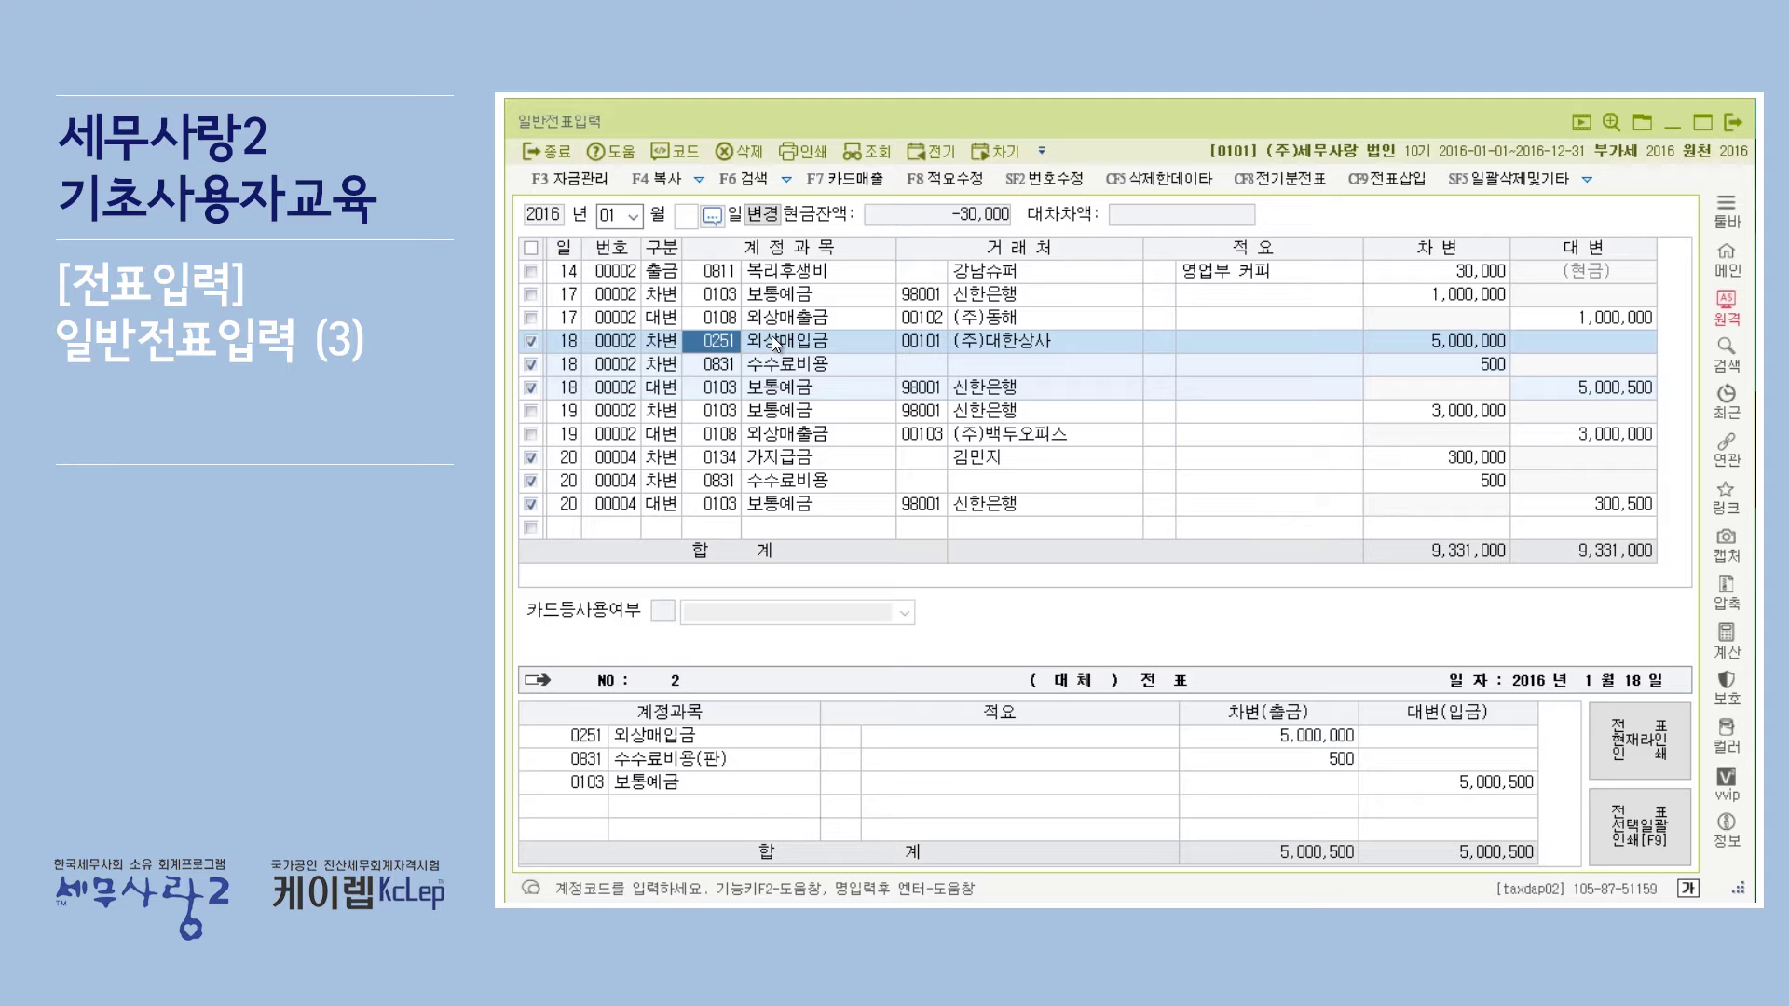
{"action": "left_click", "coordinate": [809, 457]}
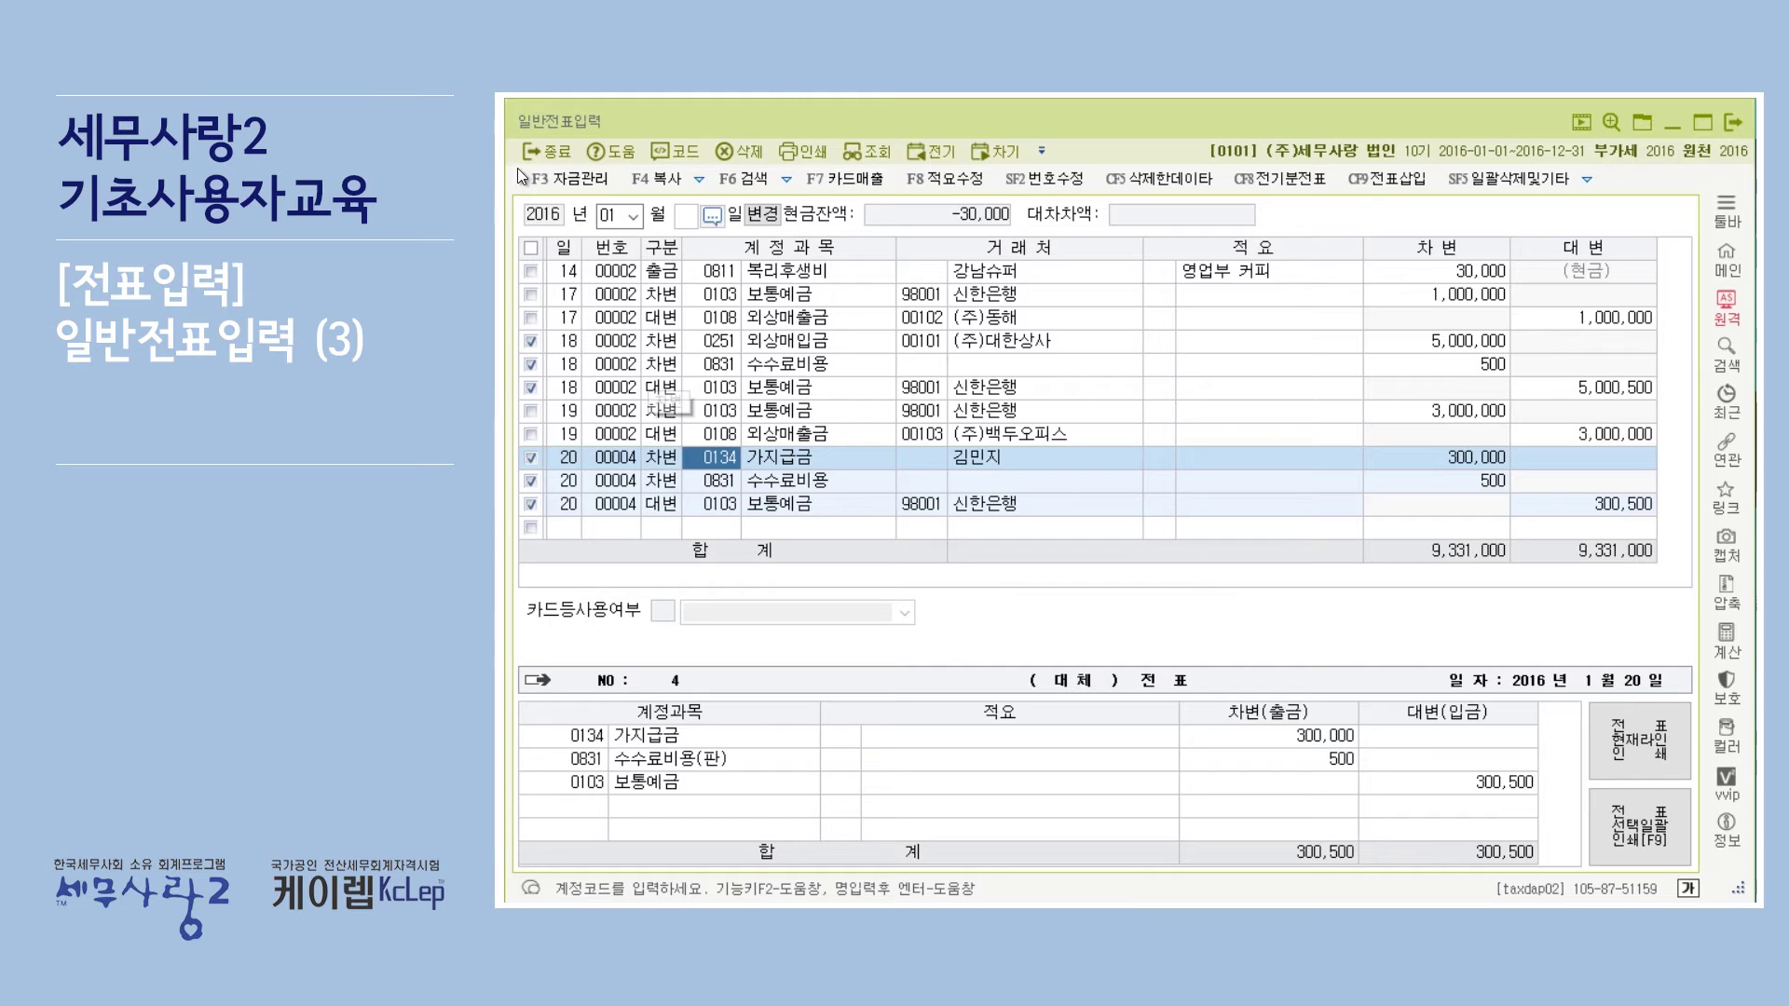
{"action": "left_click", "coordinate": [535, 248]}
{"action": "left_click", "coordinate": [534, 246]}
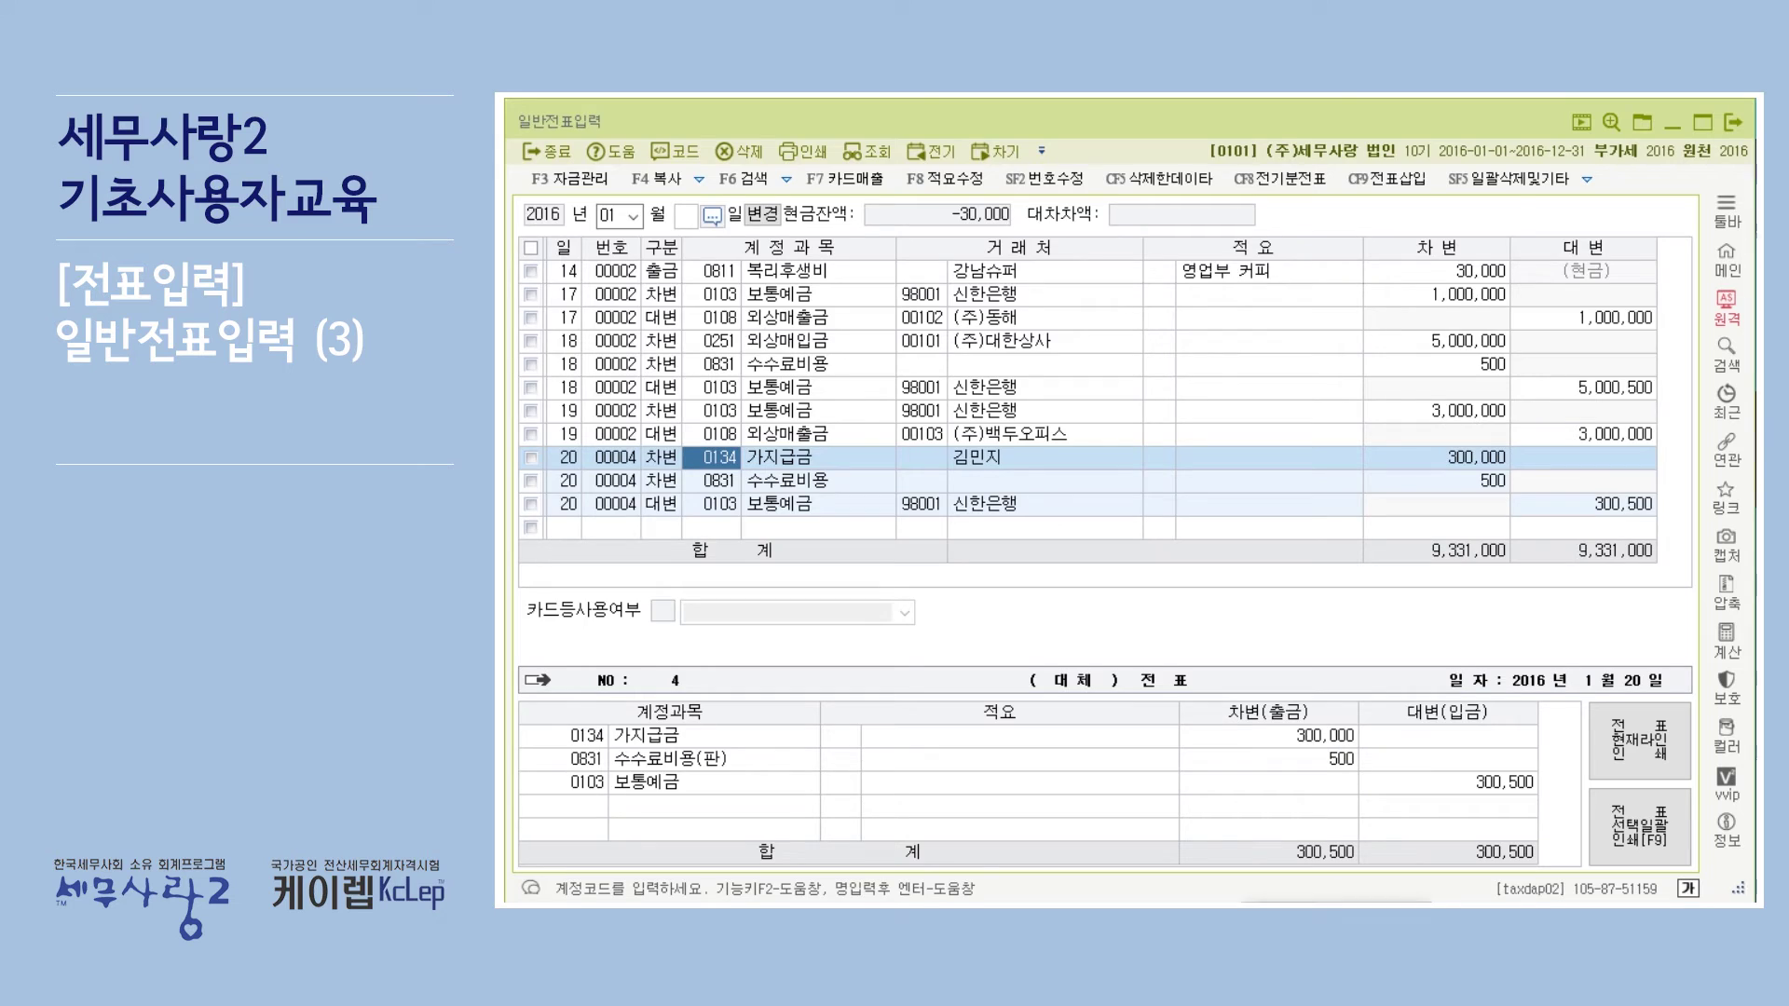
Review the 거래처 of the January 19 보통예금 line and the description field of the January 18 외상매입금 line.
{"action": "key", "text": "alt+Tab"}
{"action": "left_click", "coordinate": [1085, 408]}
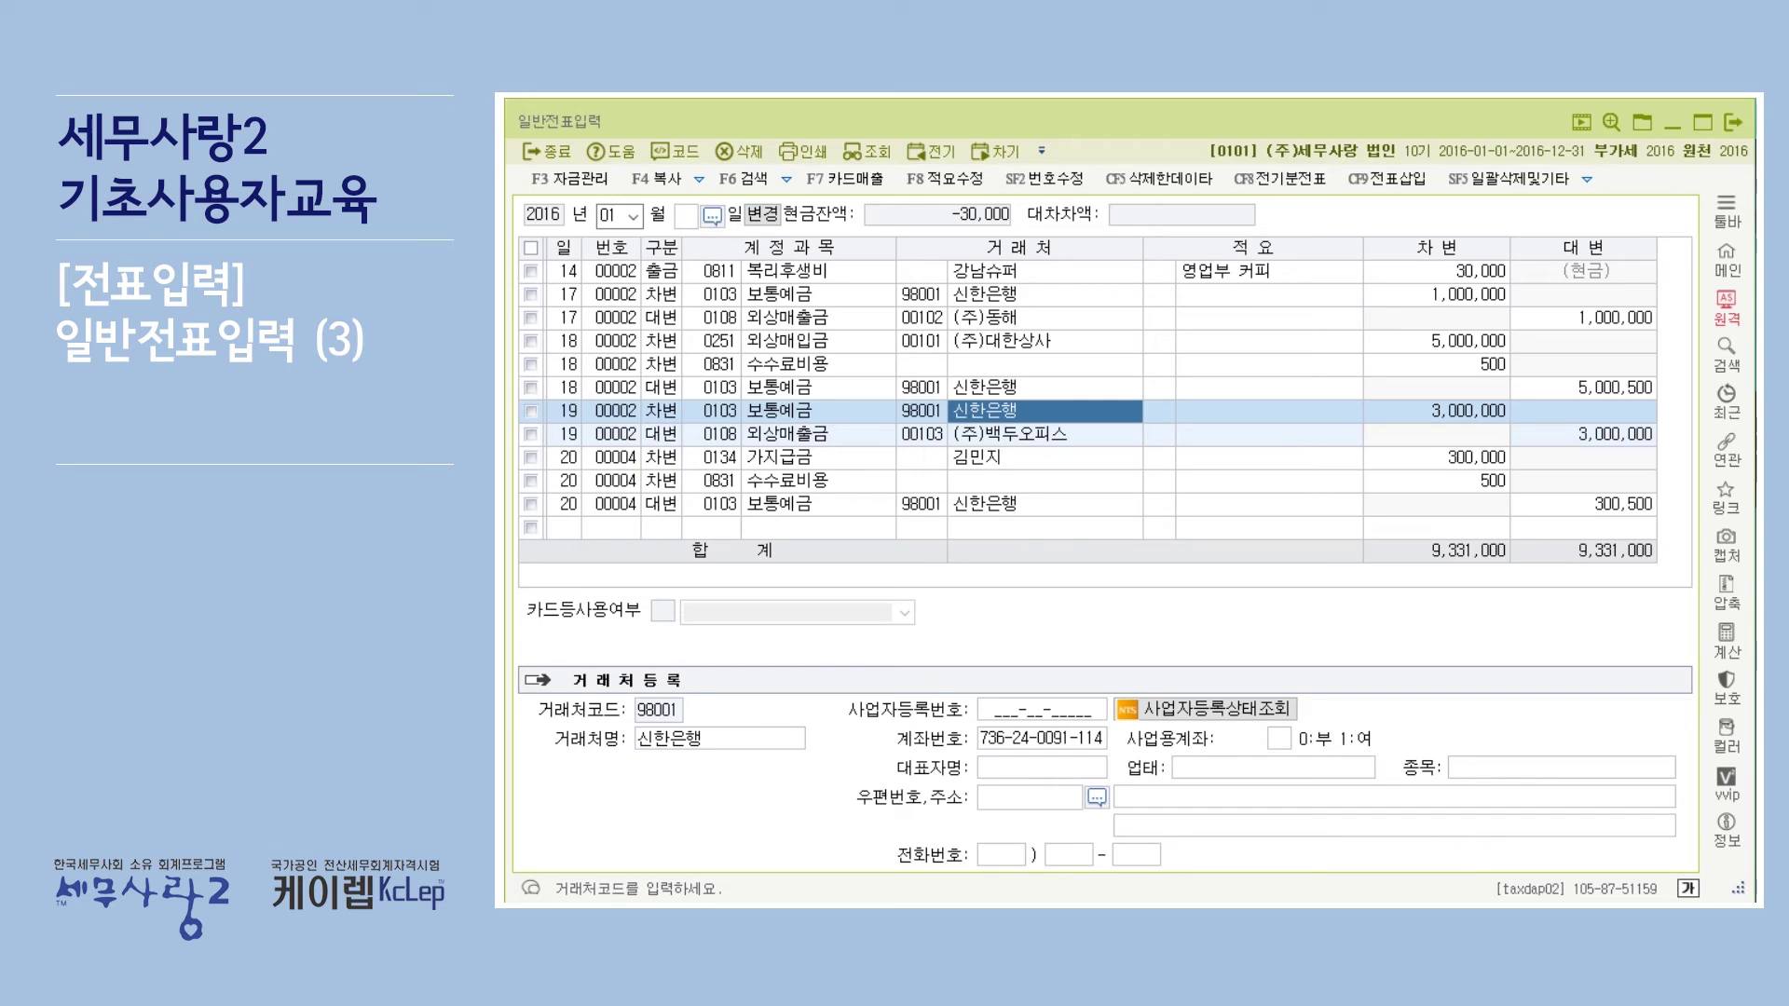
{"action": "left_click", "coordinate": [1459, 918]}
{"action": "left_click", "coordinate": [1234, 349]}
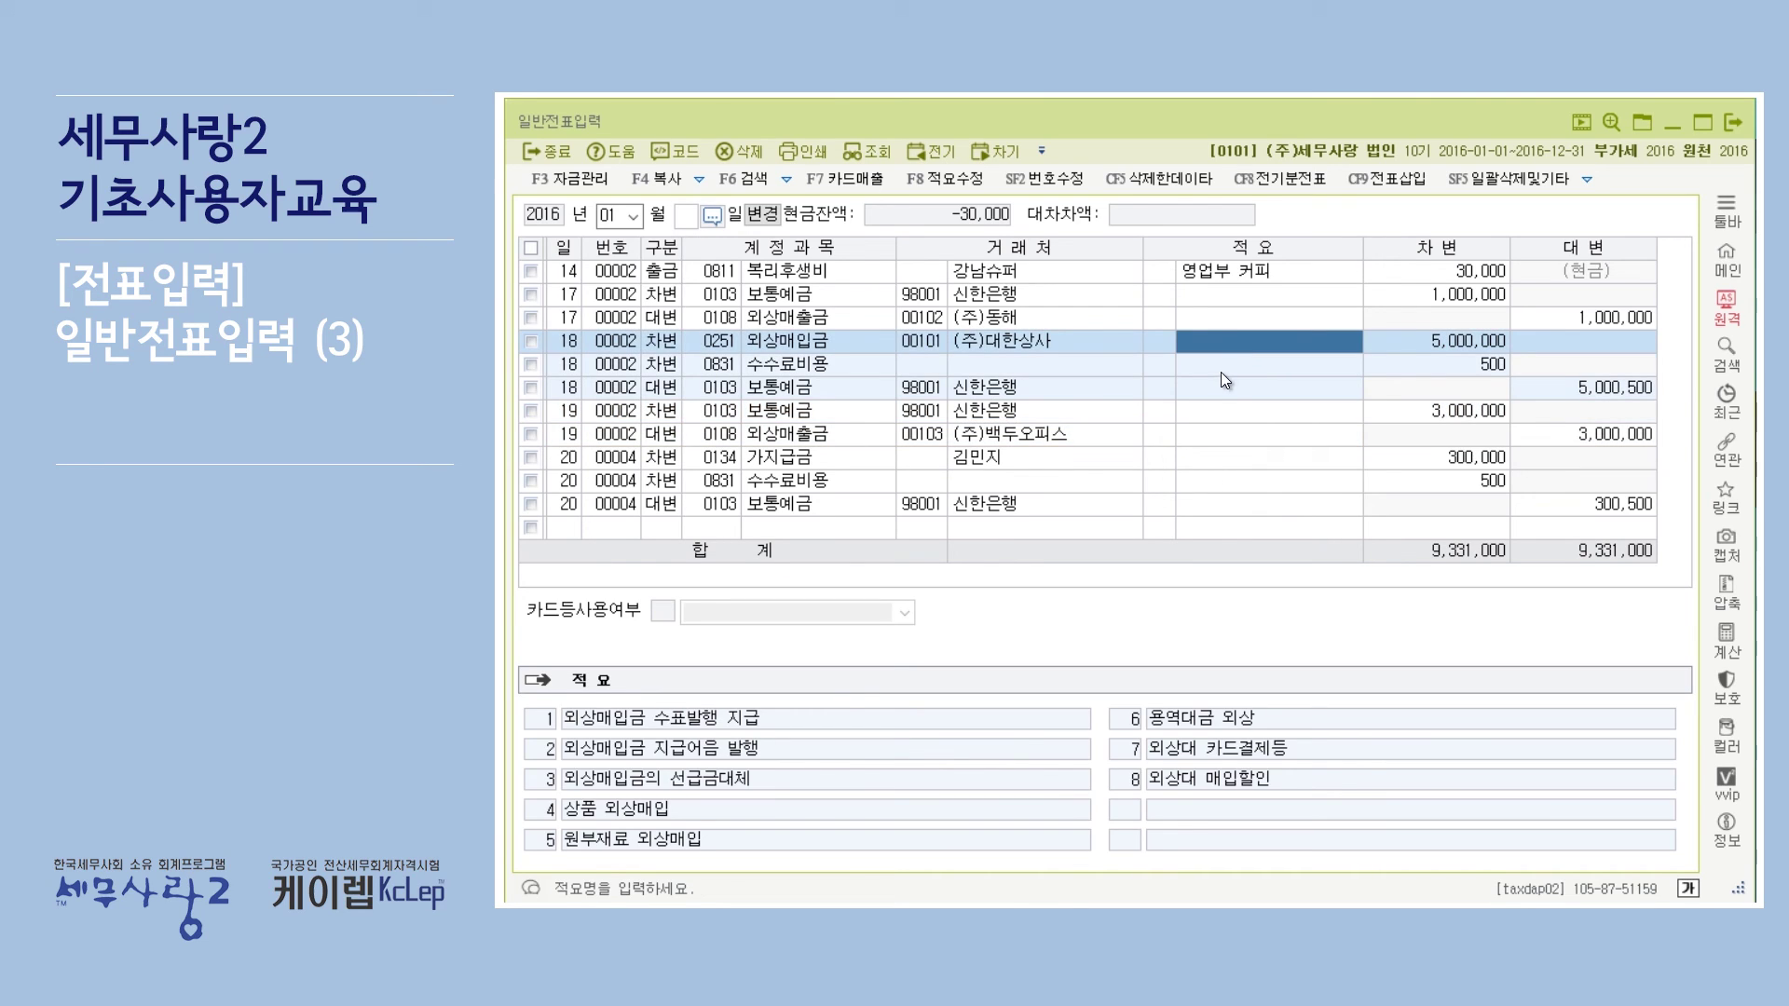